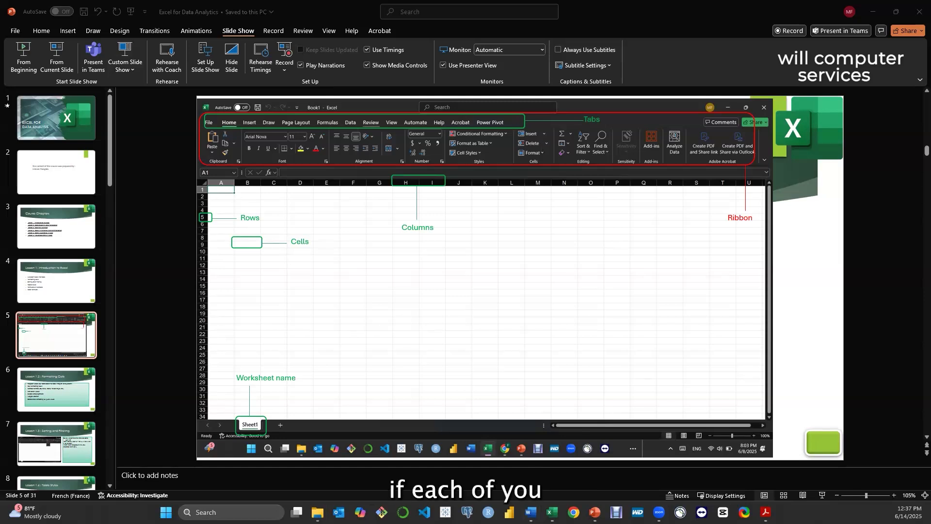
# Shrink the Lesson 1 workbook window over the presentation and display slide 6, Lesson 1.2: Formatting Cells
pyautogui.moveTo(552, 512)
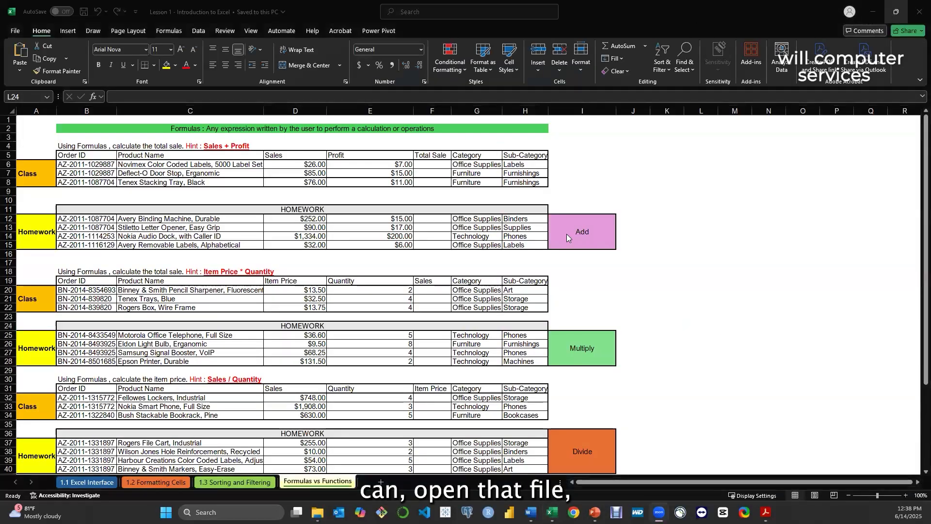
pyautogui.click(896, 11)
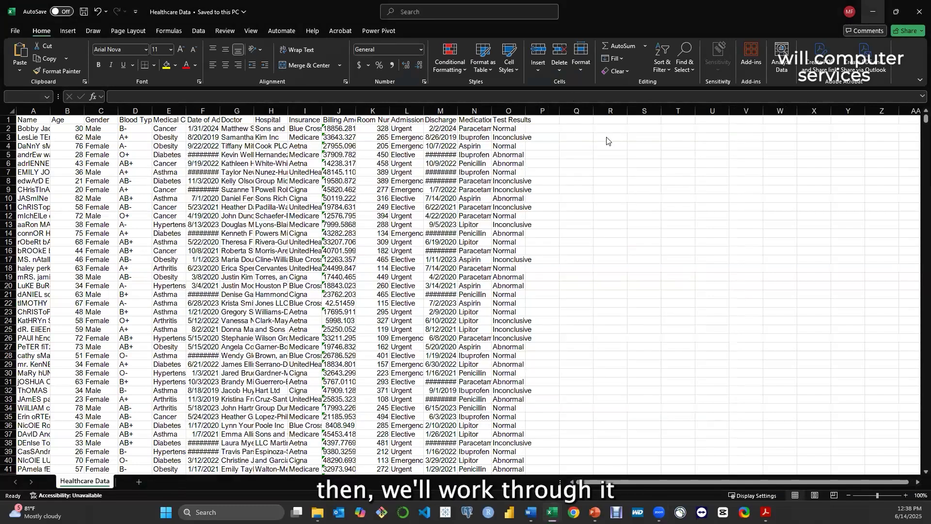
pyautogui.click(577, 121)
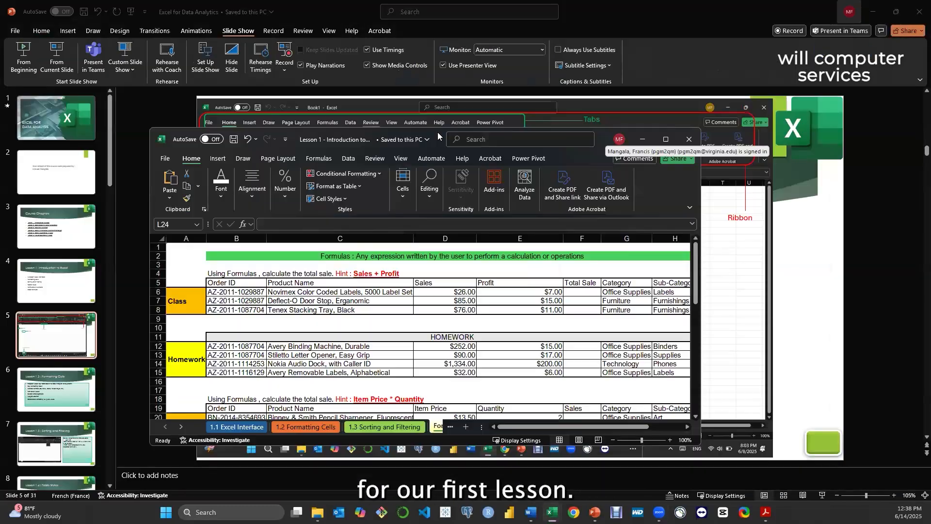
pyautogui.moveTo(437, 138); pyautogui.dragTo(549, 104)
pyautogui.click(33, 326)
pyautogui.click(53, 396)
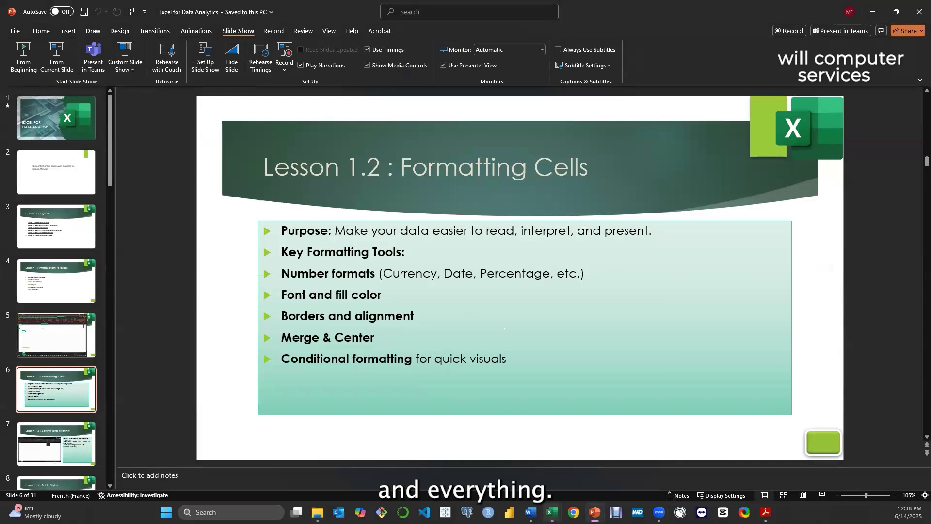
# Switch to the Lesson 1 - Introduction to Excel workbook and open its 1.2 Formatting Cells sheet in a maximized window
pyautogui.click(552, 512)
pyautogui.click(588, 466)
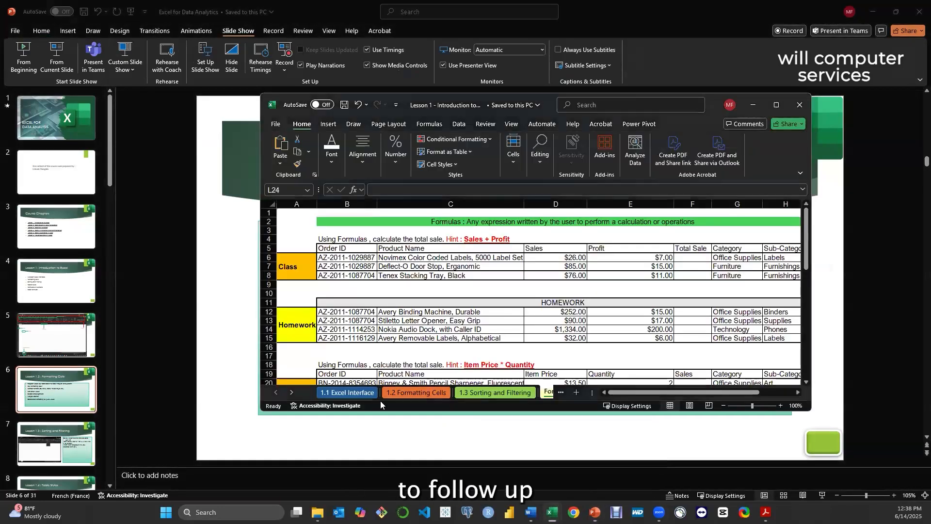
pyautogui.click(356, 393)
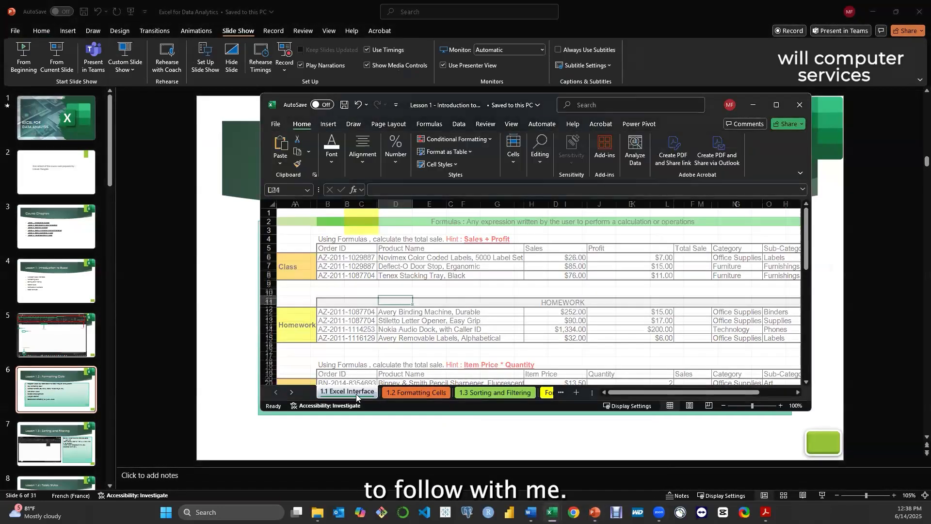
pyautogui.click(418, 393)
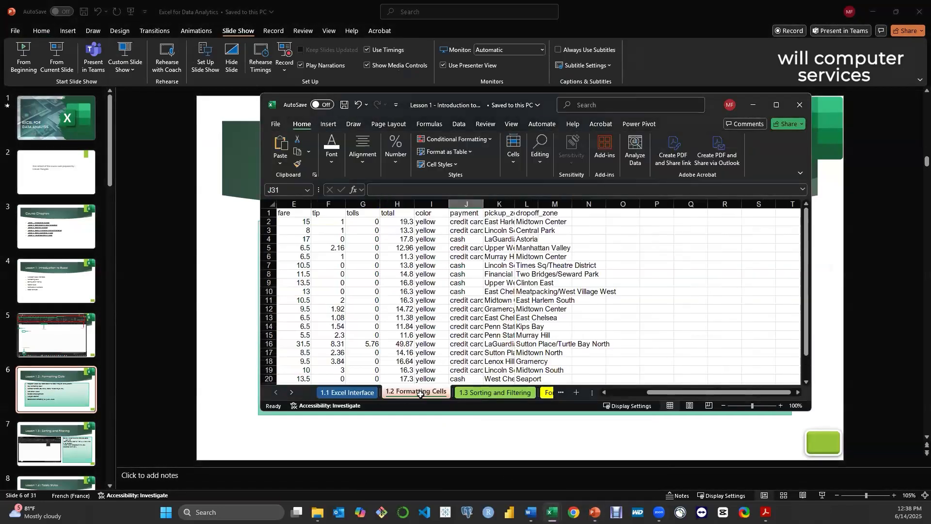
pyautogui.click(776, 104)
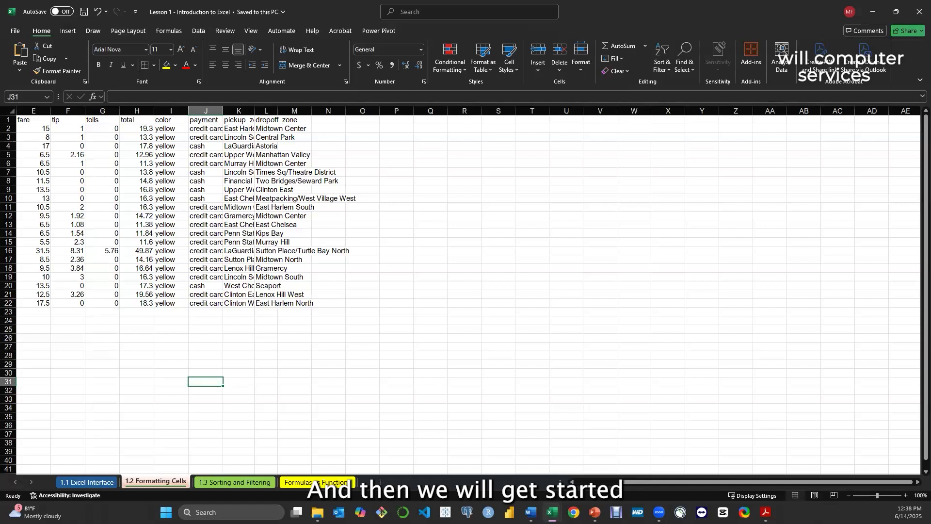
pyautogui.hotkey('alt', 'Tab')
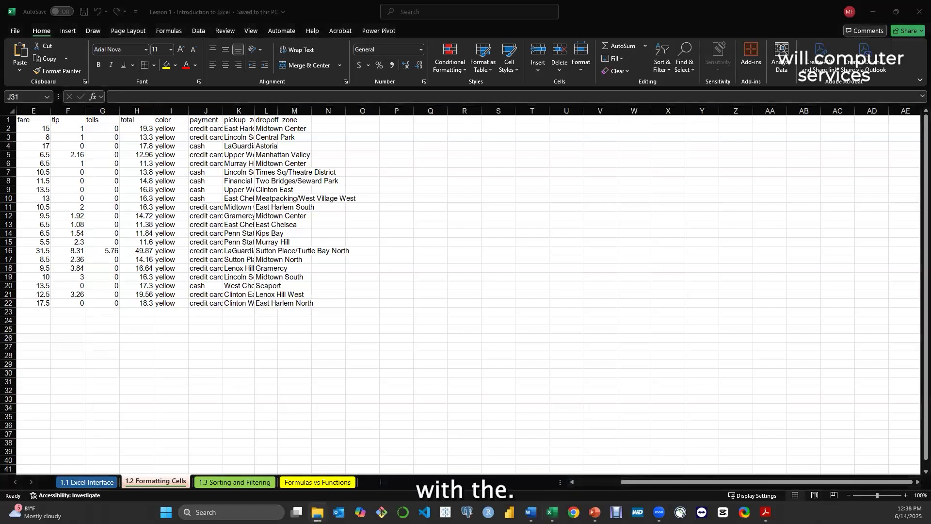
pyautogui.hotkey('alt', 'Tab')
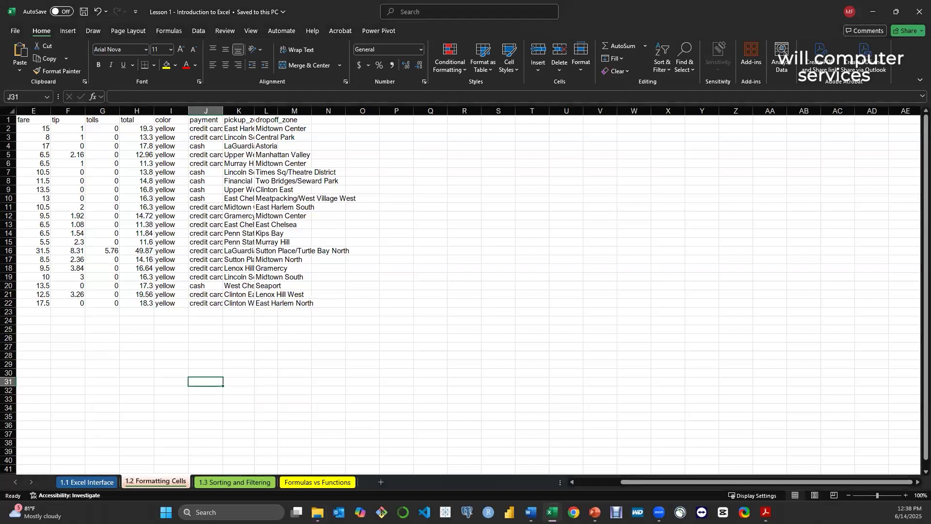
pyautogui.hotkey('alt', 'Tab')
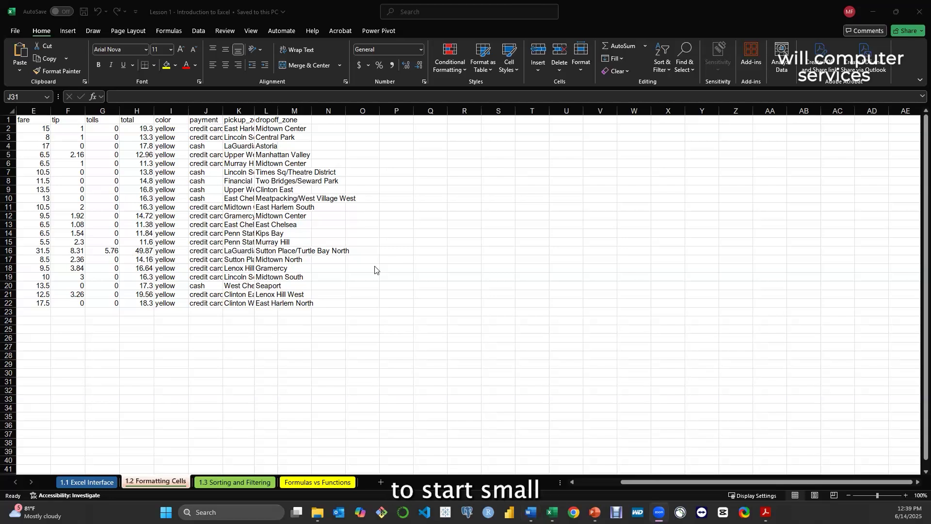
# Switch to the Healthcare Data workbook, examine its records down to the last row, and return to the Lesson 1 workbook
pyautogui.moveTo(551, 512)
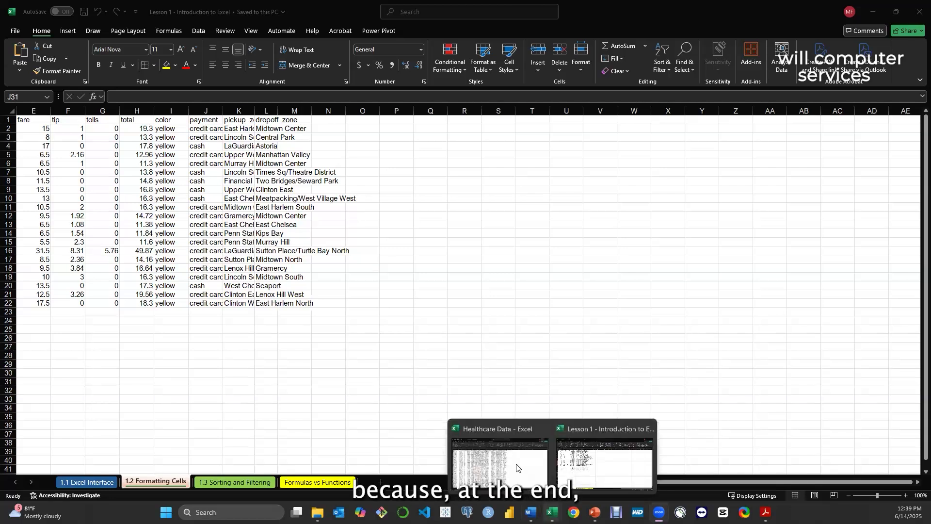
pyautogui.click(515, 463)
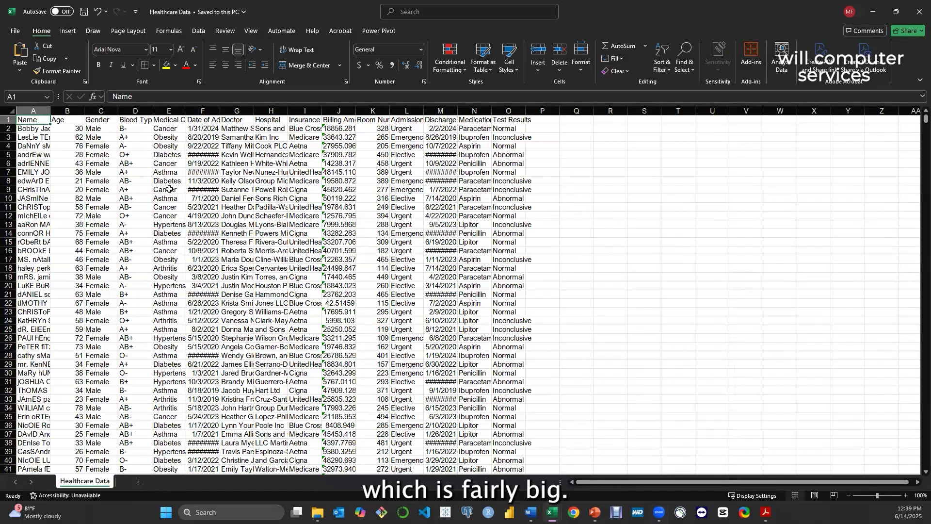
pyautogui.moveTo(916, 162); pyautogui.dragTo(30, 465)
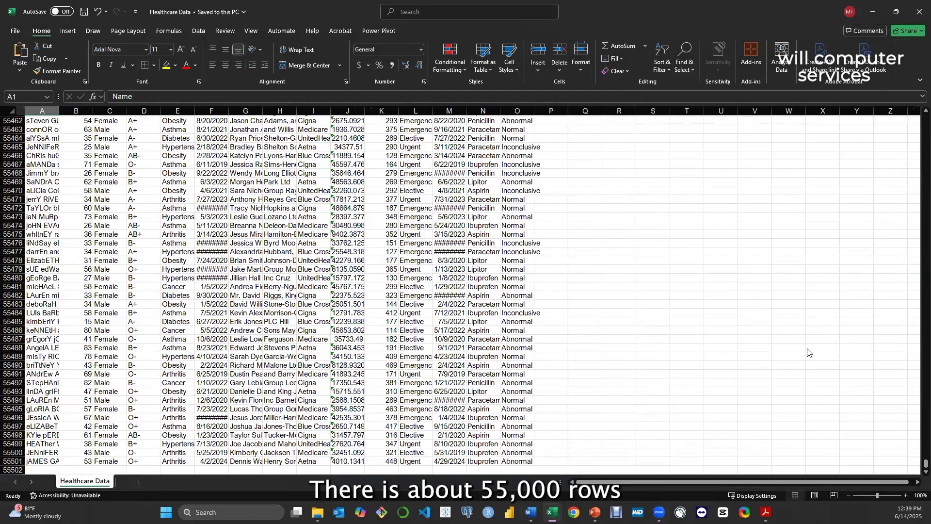
pyautogui.moveTo(925, 464); pyautogui.dragTo(916, 109)
pyautogui.hotkey('ctrl', 'Home')
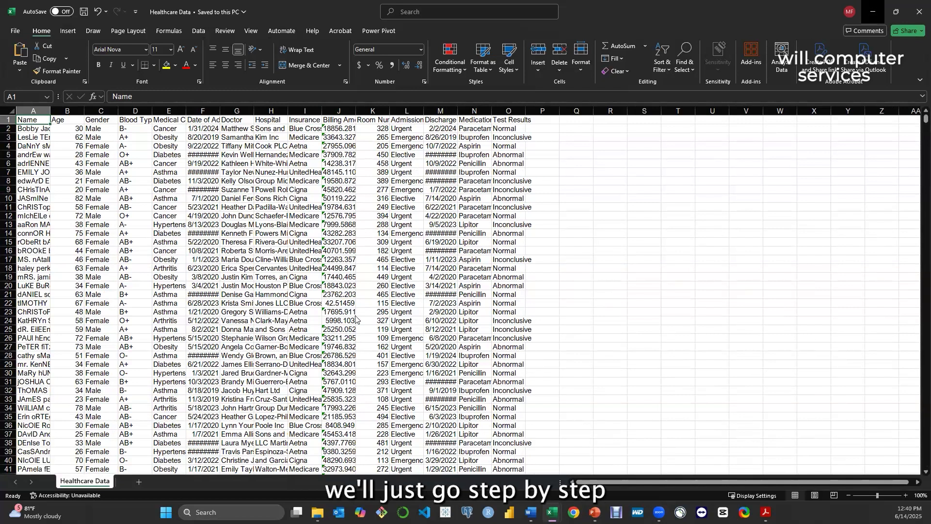
pyautogui.press('super+Down')
pyautogui.press('super+Down')
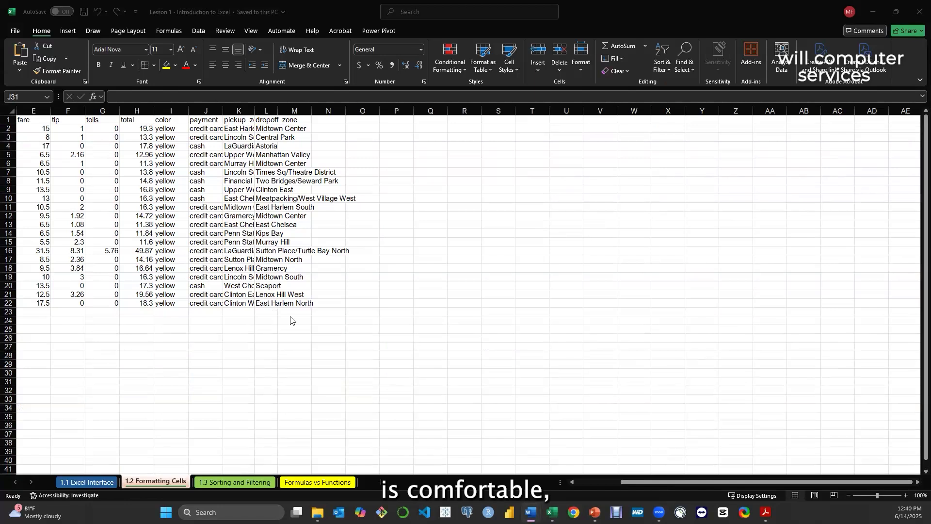
# Show the Healthcare Data workbook again and minimize it to get back to the Lesson 1 workbook
pyautogui.moveTo(552, 513)
pyautogui.click(503, 459)
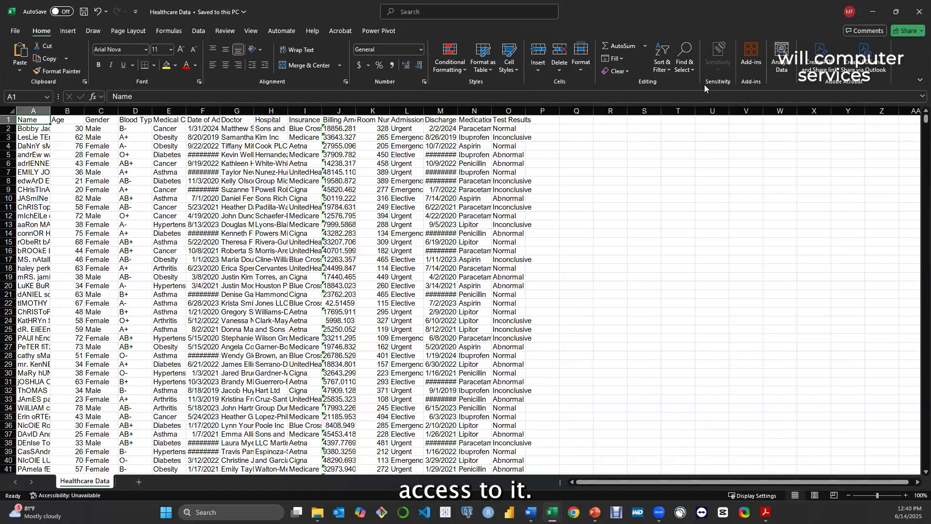
pyautogui.click(875, 12)
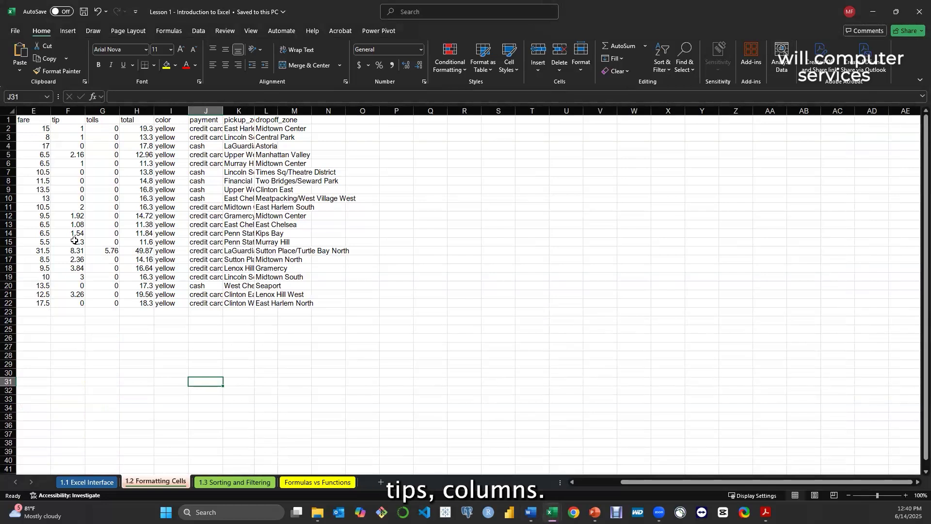
# AutoFit the column widths of the whole taxi data range from the pickup header to the last cell
pyautogui.moveTo(633, 482); pyautogui.dragTo(590, 482)
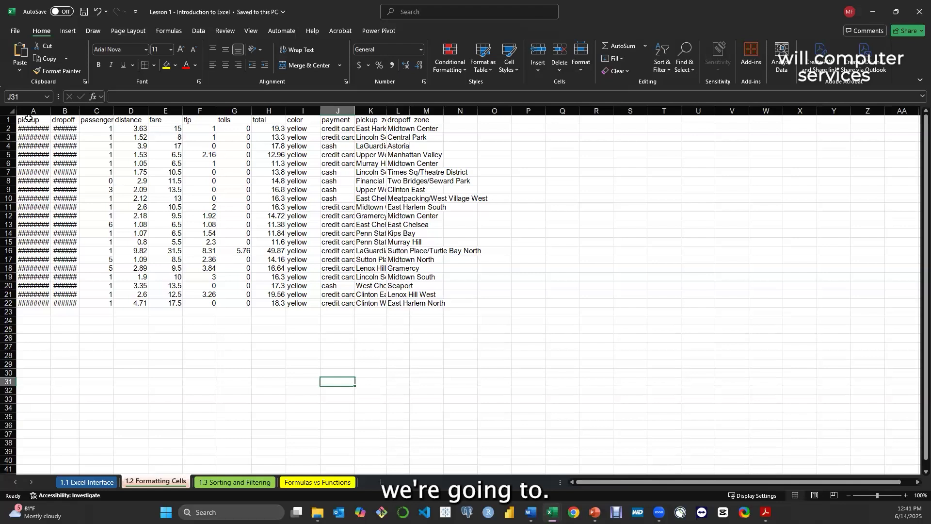
pyautogui.moveTo(28, 119)
pyautogui.mouseDown()
pyautogui.moveTo(67, 120)
pyautogui.moveTo(35, 121)
pyautogui.mouseUp()
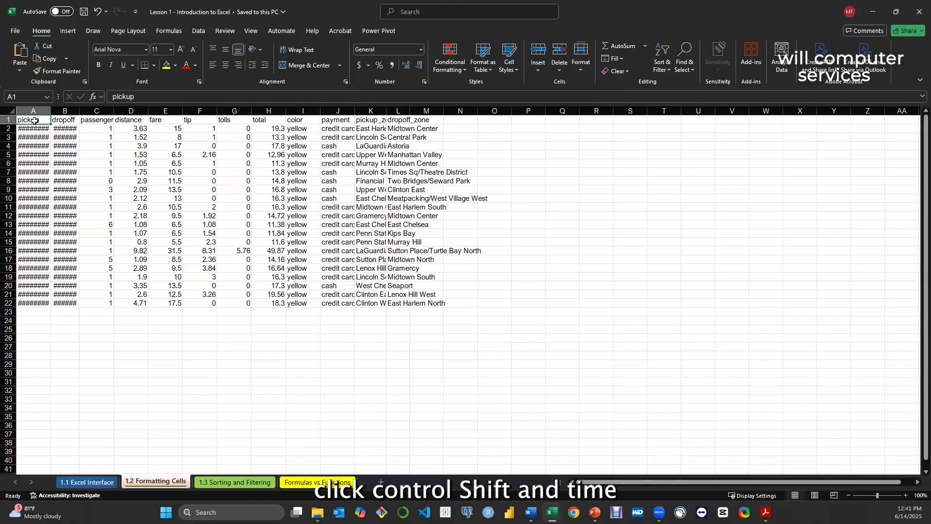
pyautogui.hotkey('ctrl', 'shift', 'End')
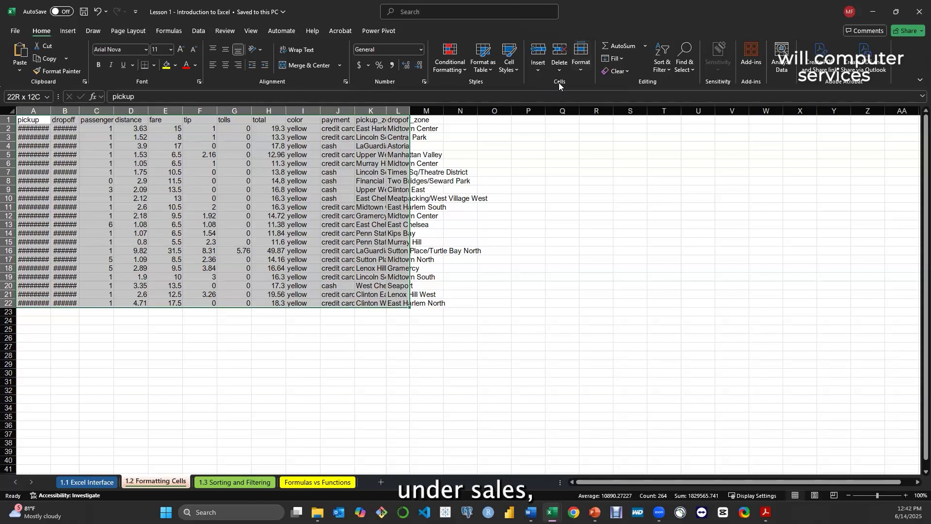
pyautogui.click(581, 72)
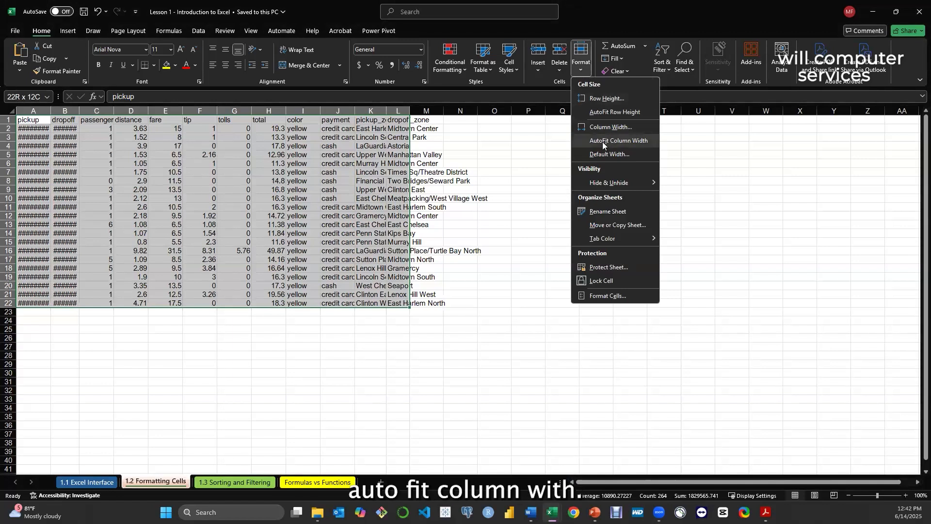
pyautogui.click(627, 141)
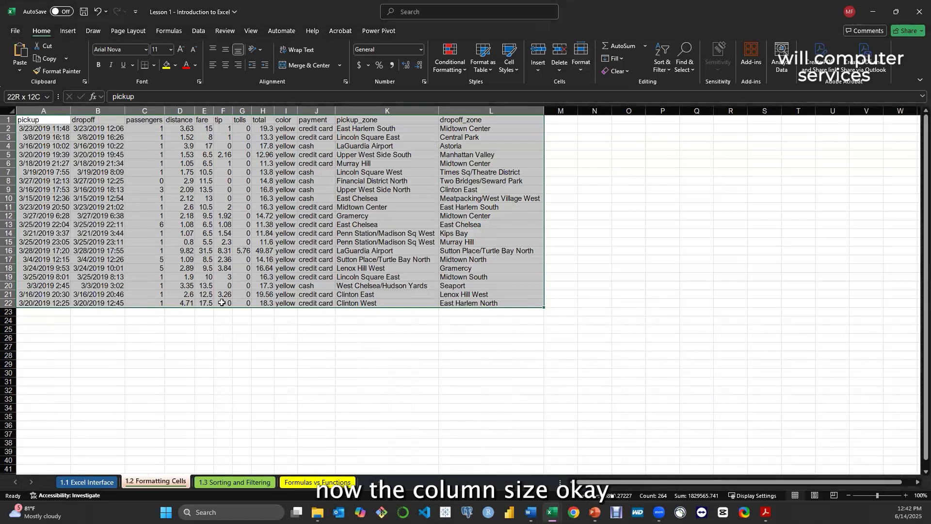
pyautogui.click(170, 328)
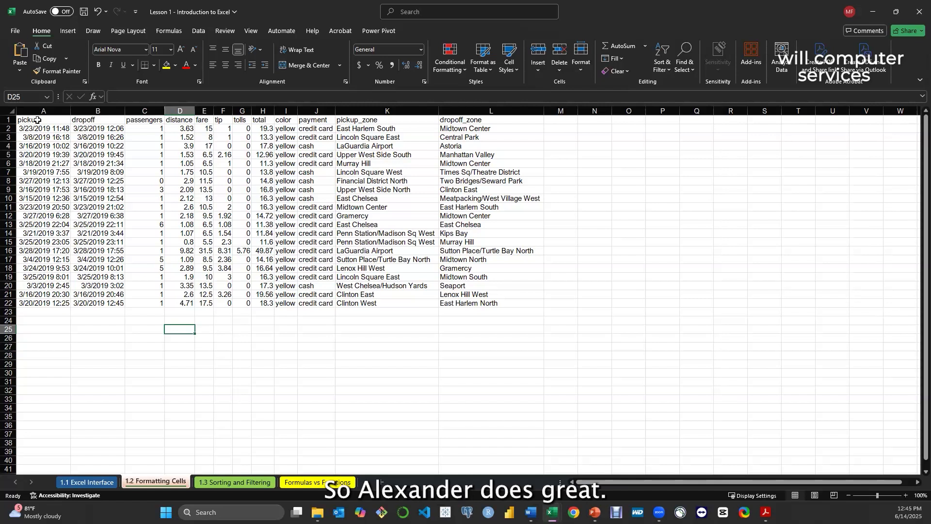
# Fill the header cells from pickup to dropoff_zone in row 1 with the standard Green color
pyautogui.moveTo(37, 120); pyautogui.dragTo(466, 123)
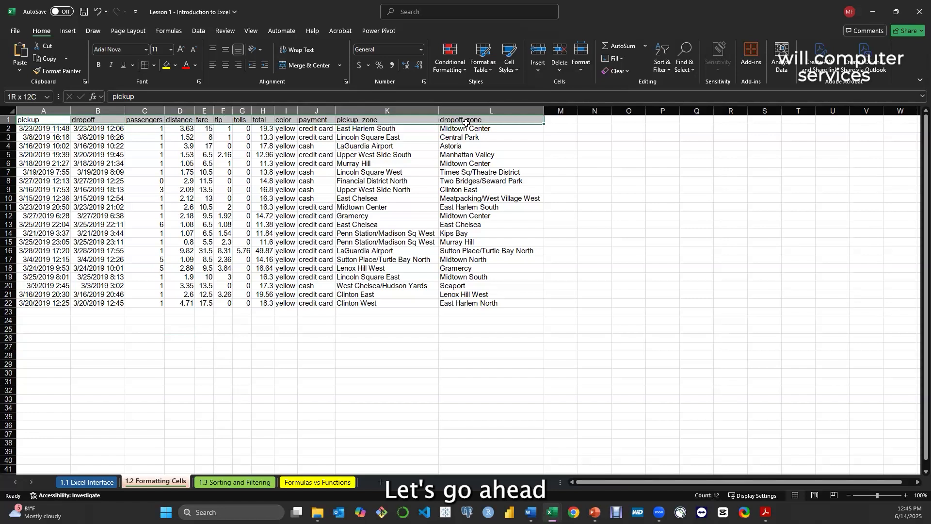
pyautogui.click(310, 363)
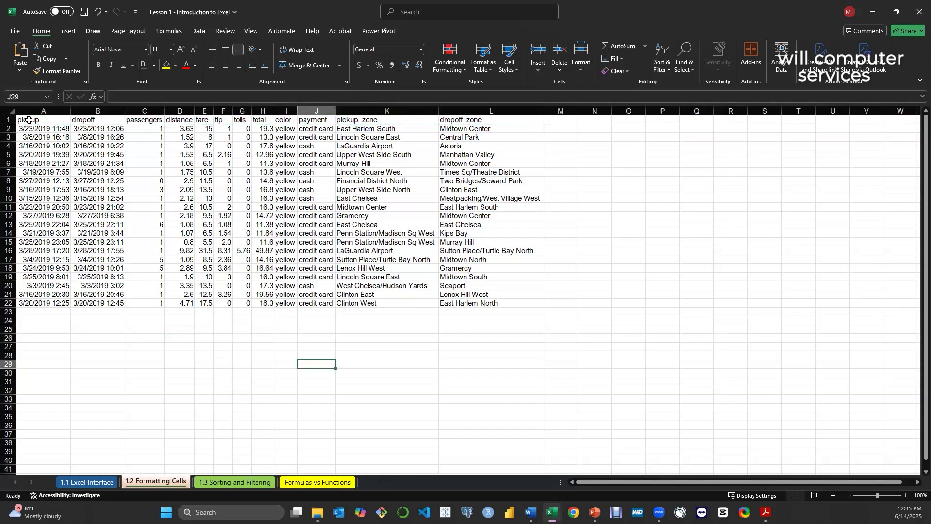
pyautogui.moveTo(29, 120); pyautogui.dragTo(482, 122)
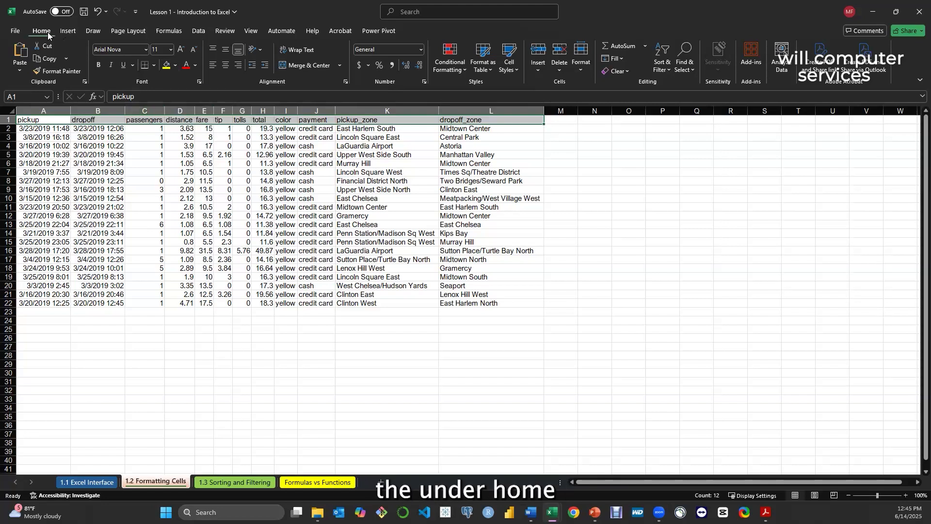
pyautogui.click(175, 66)
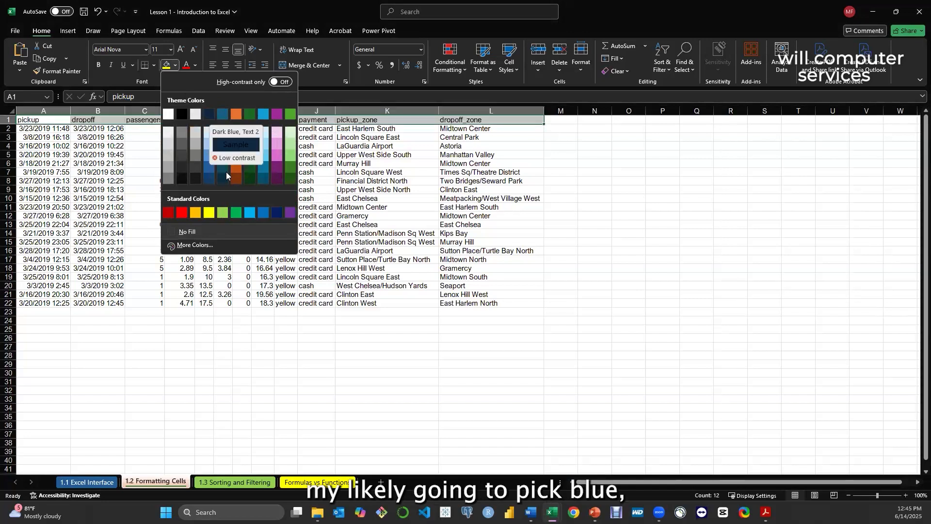
pyautogui.click(238, 216)
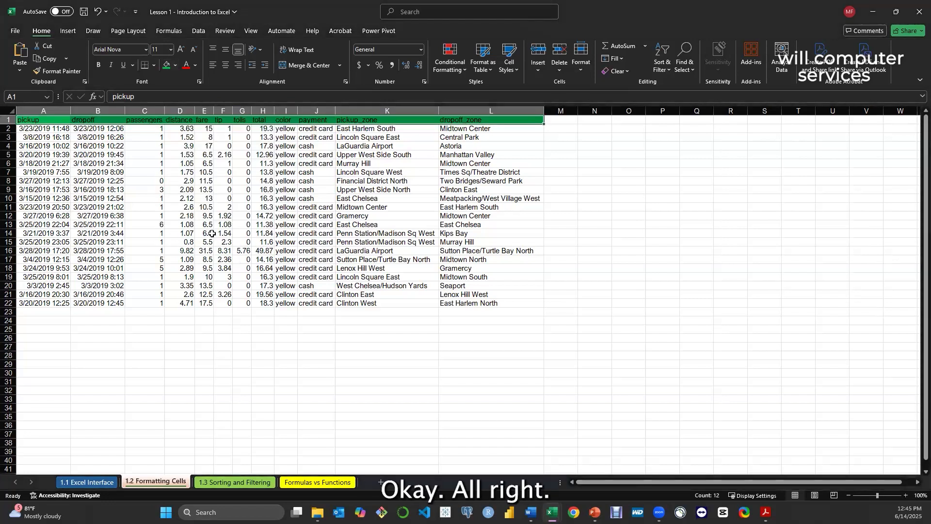
pyautogui.click(272, 363)
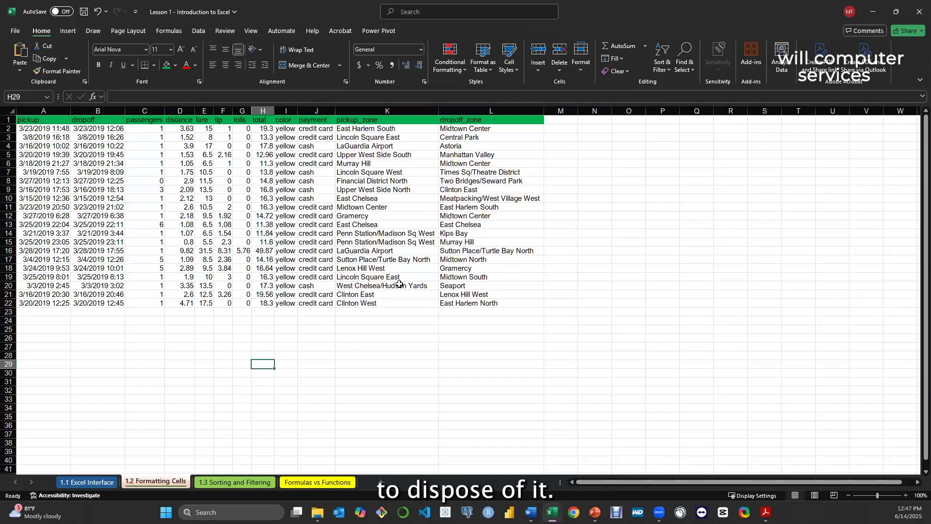
# Delete the entire color column from the taxi data and undo the deletion
pyautogui.click(285, 110)
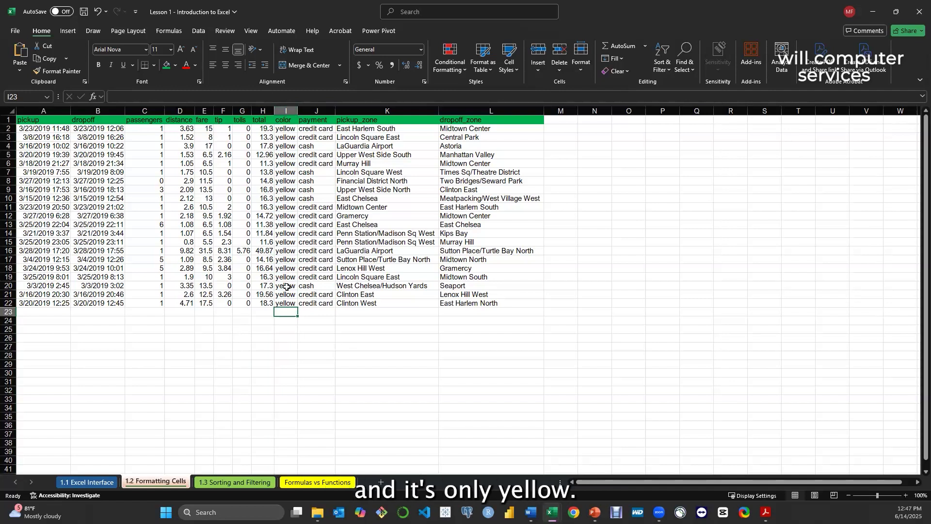
pyautogui.click(285, 111)
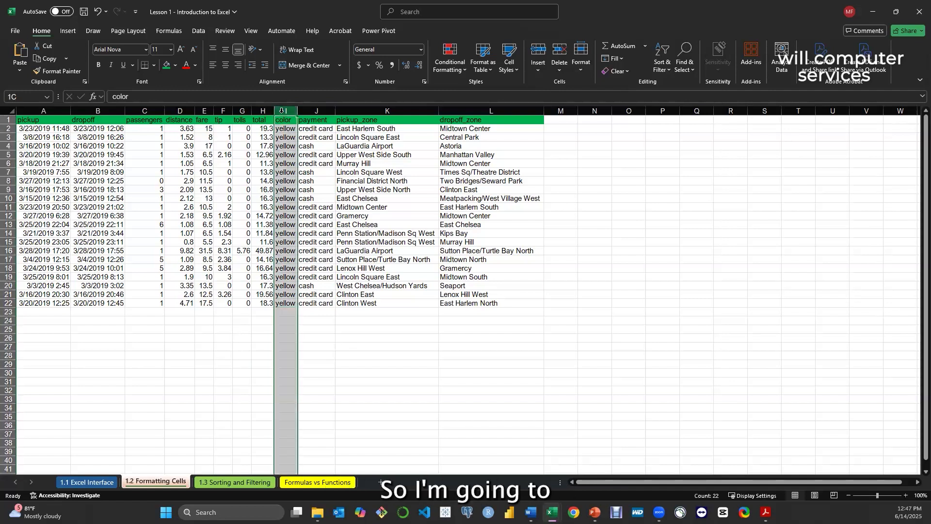
pyautogui.rightClick(283, 115)
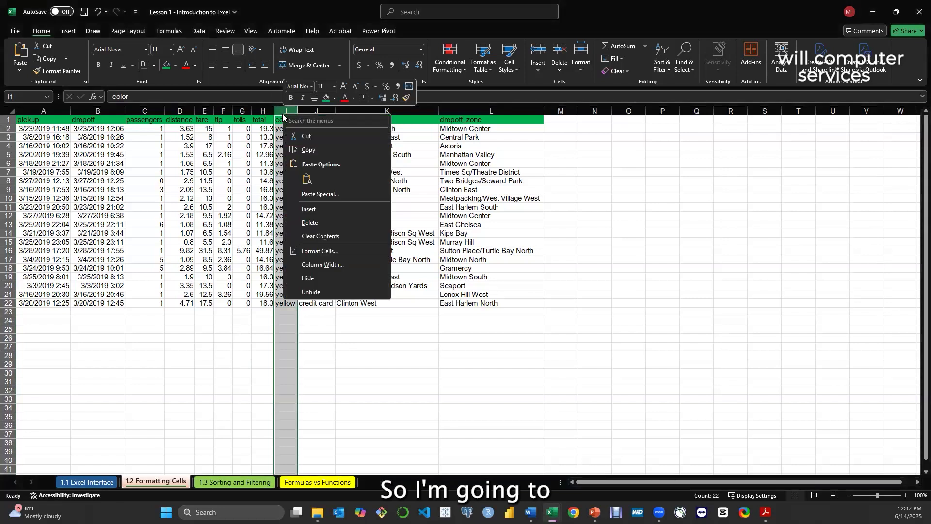
pyautogui.click(309, 222)
pyautogui.click(388, 347)
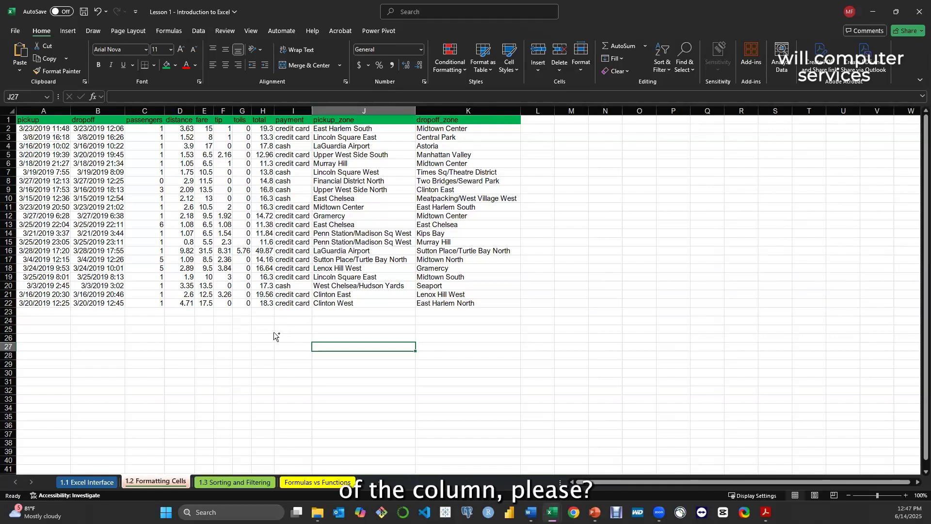
pyautogui.hotkey('ctrl', 'z')
pyautogui.click(359, 343)
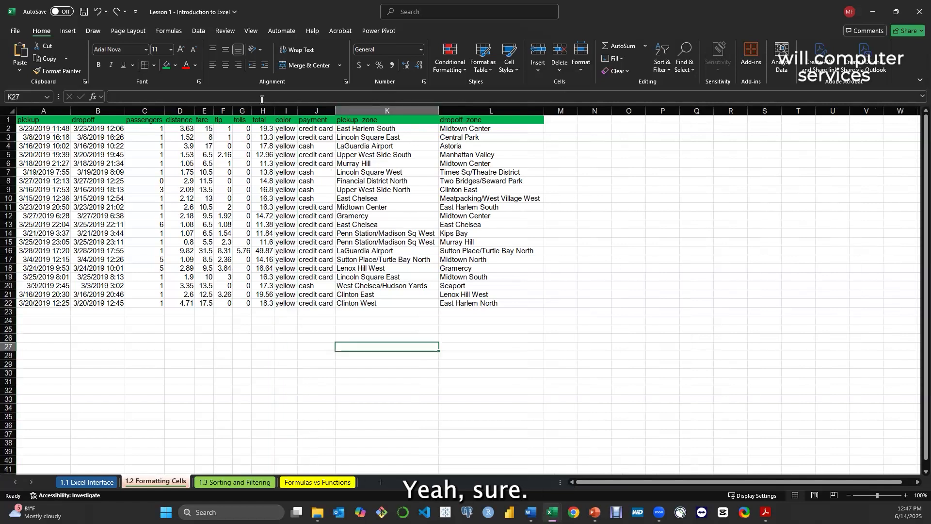
# Try removing column I with the color values from the taxi data once more and undo the removal
pyautogui.click(284, 110)
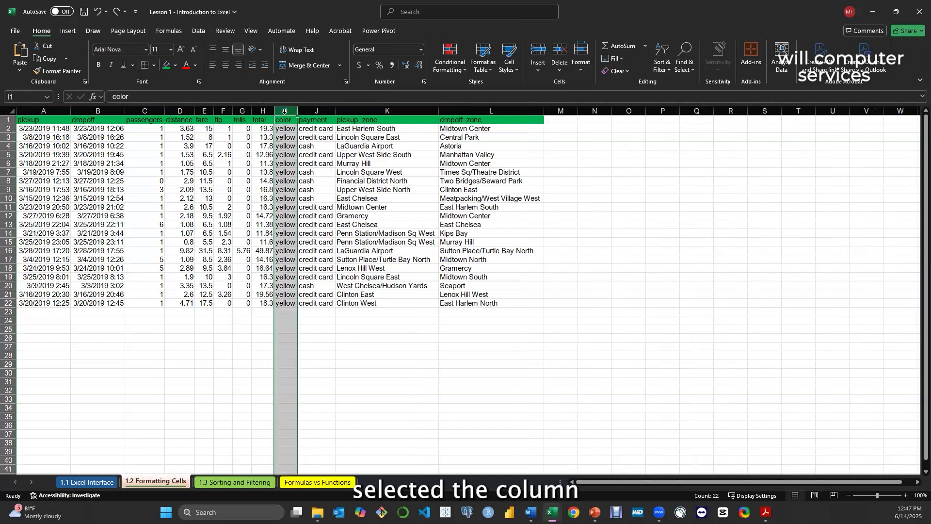
pyautogui.rightClick(285, 112)
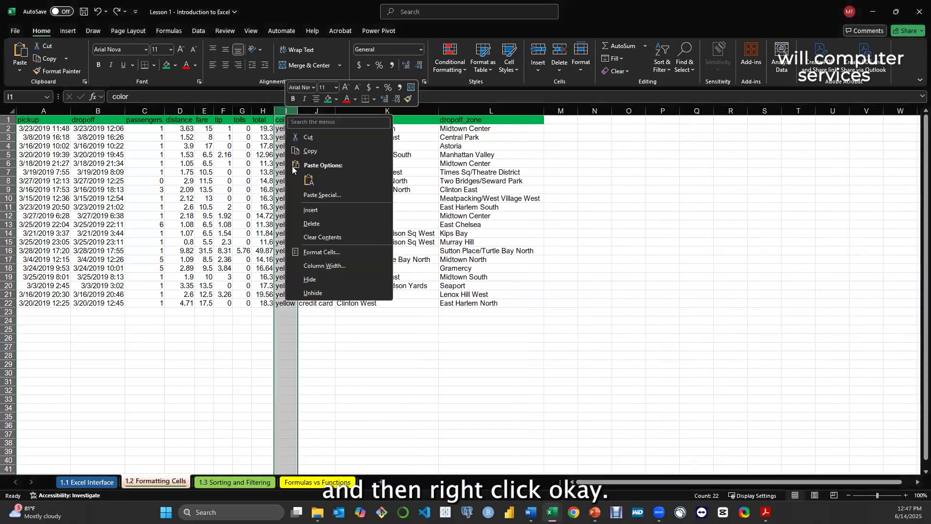
pyautogui.click(308, 223)
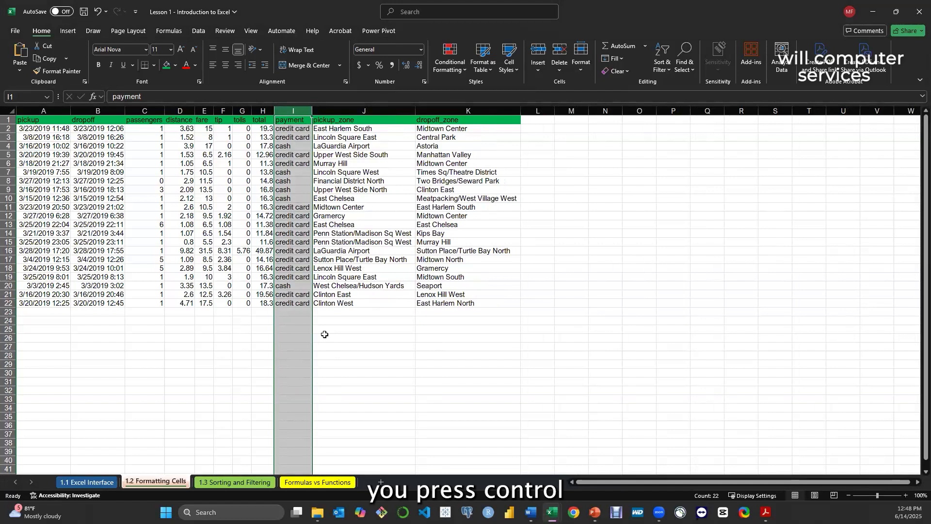
pyautogui.hotkey('ctrl', 'z')
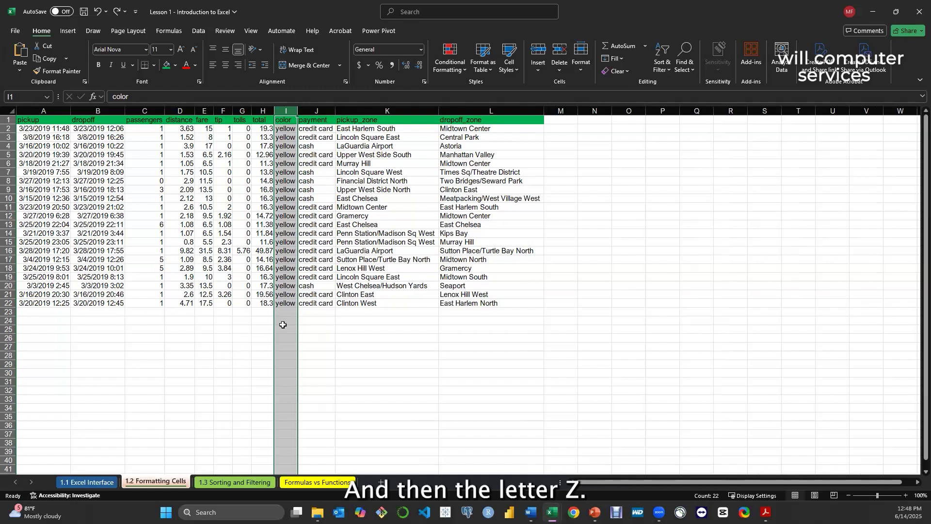
# Delete the entire color column from the taxi data
pyautogui.rightClick(282, 113)
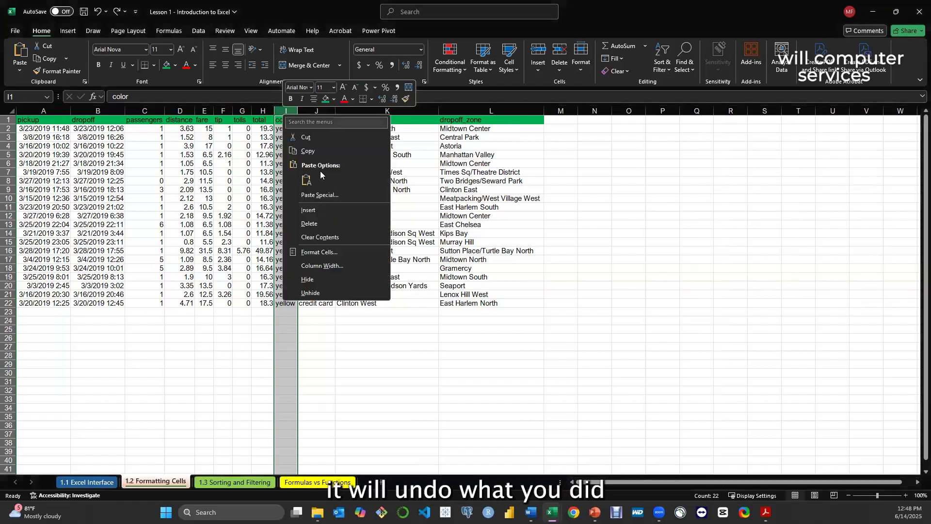
pyautogui.click(333, 222)
pyautogui.click(363, 336)
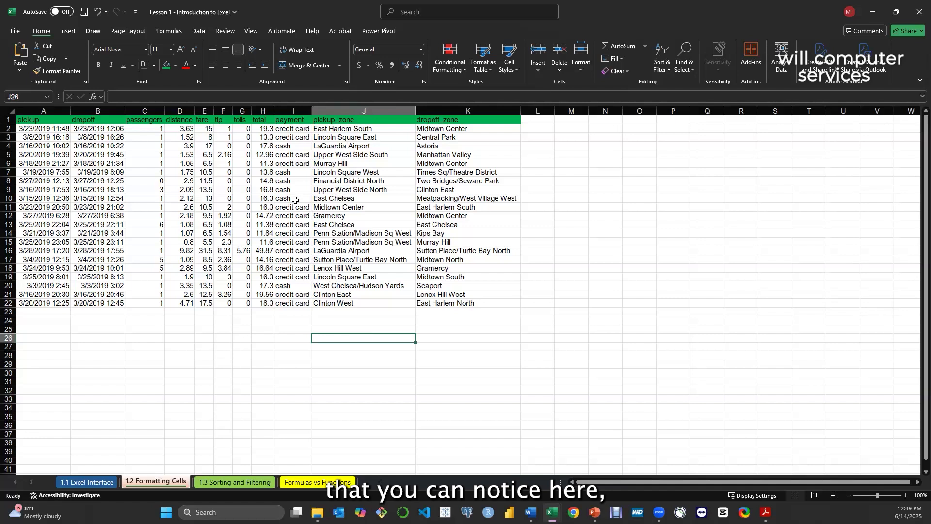
pyautogui.click(146, 128)
pyautogui.moveTo(155, 179); pyautogui.dragTo(168, 286)
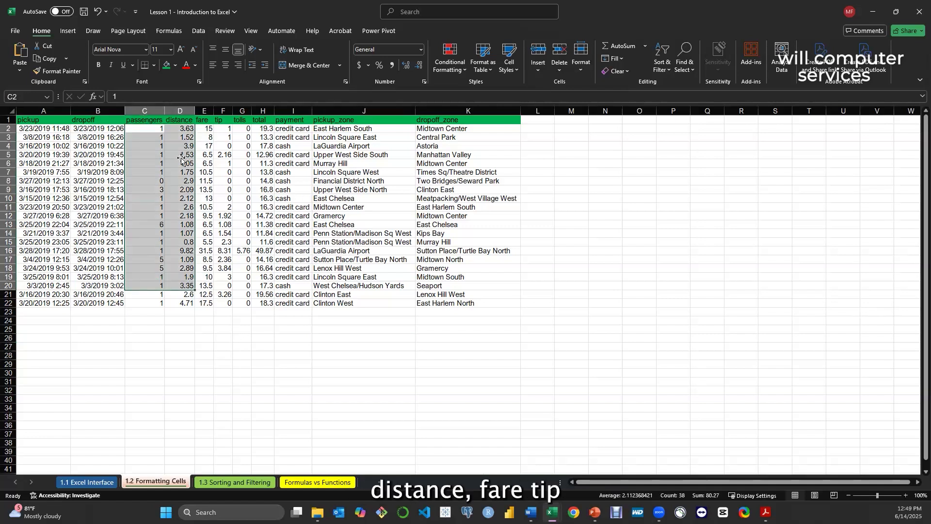
pyautogui.click(168, 303)
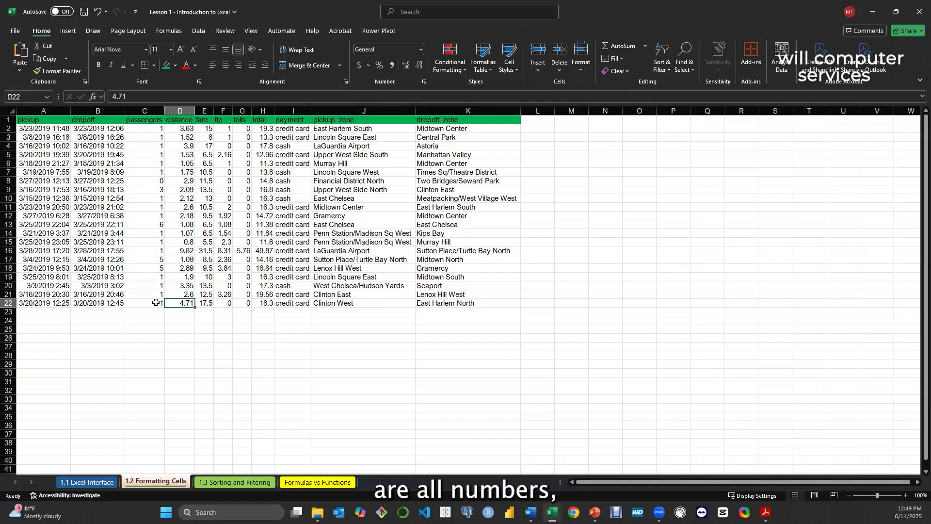
pyautogui.click(152, 144)
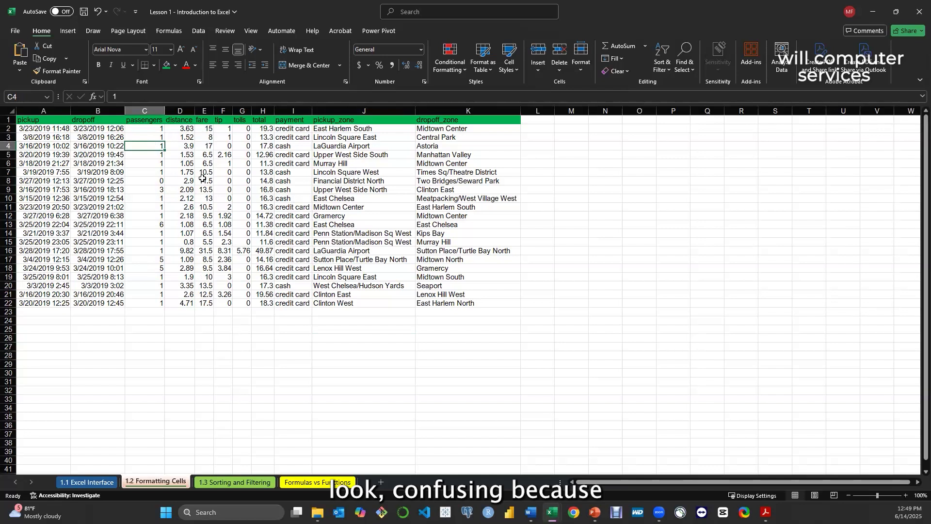
pyautogui.click(155, 130)
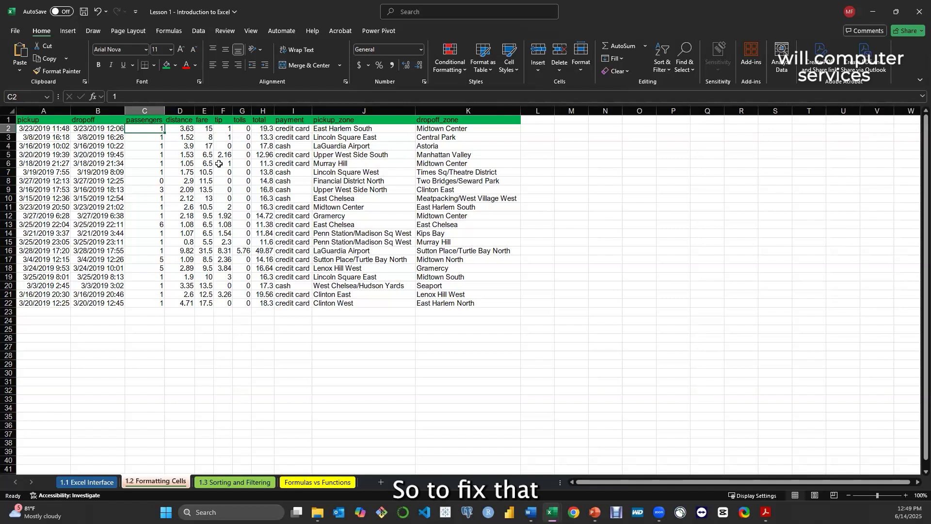
# Select the fare, tip, tolls and total values in E2:H22 and look through the Number, Accounting, Date and Time categories of Format Cells
pyautogui.click(207, 127)
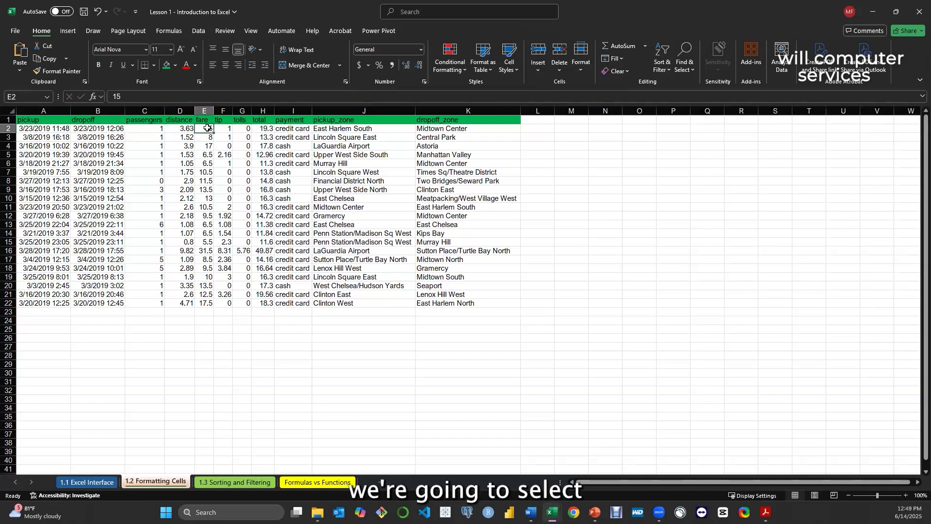
pyautogui.moveTo(207, 128); pyautogui.dragTo(270, 302)
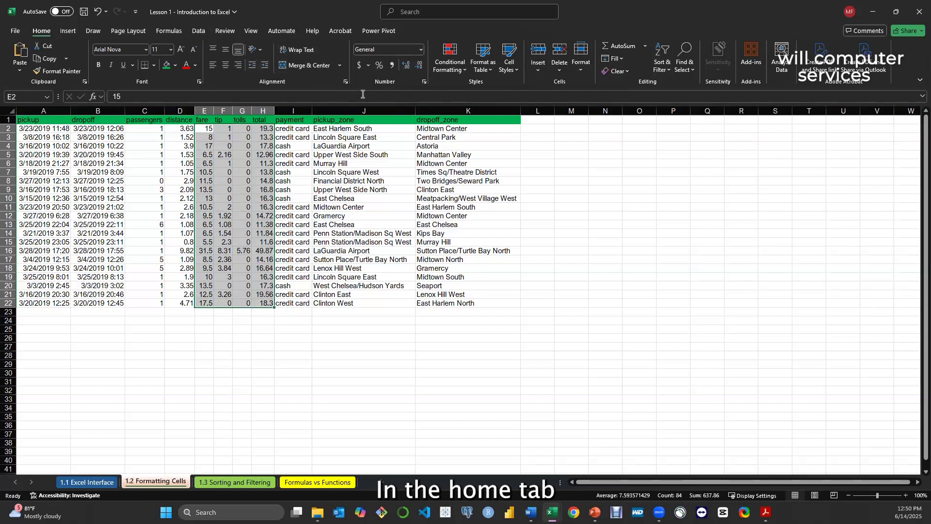
pyautogui.click(420, 50)
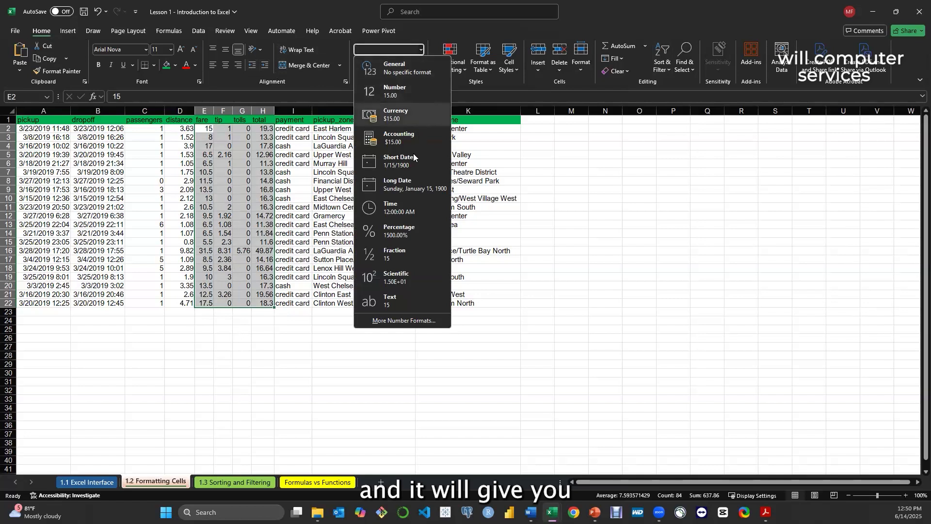
pyautogui.click(404, 320)
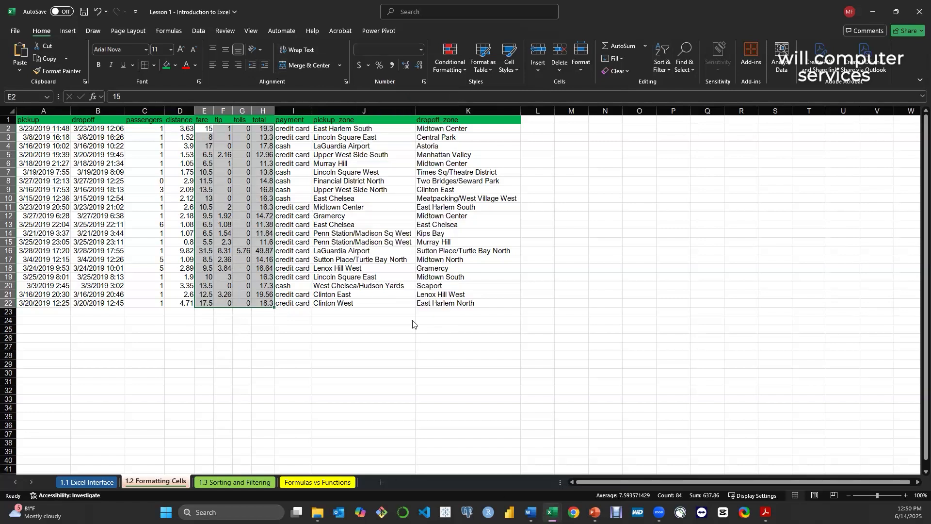
pyautogui.click(374, 121)
pyautogui.click(374, 133)
pyautogui.click(374, 140)
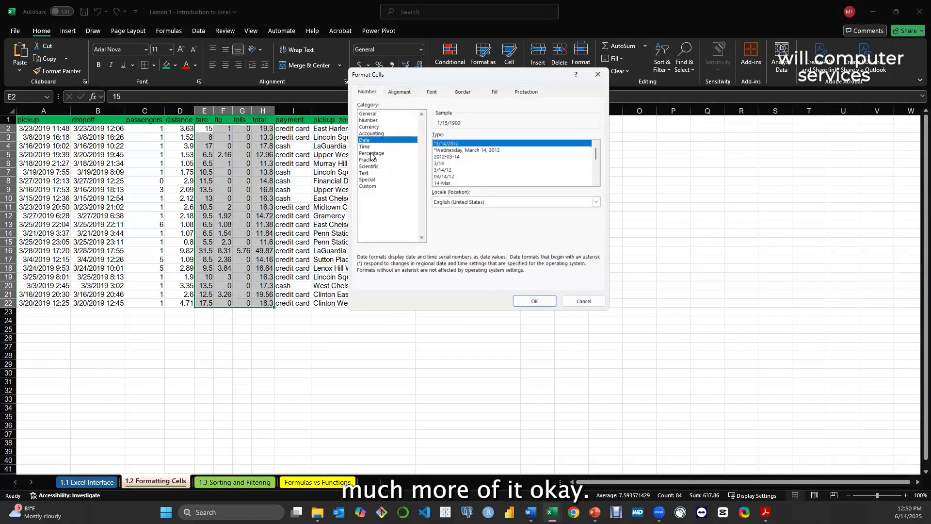
pyautogui.click(367, 147)
pyautogui.click(592, 77)
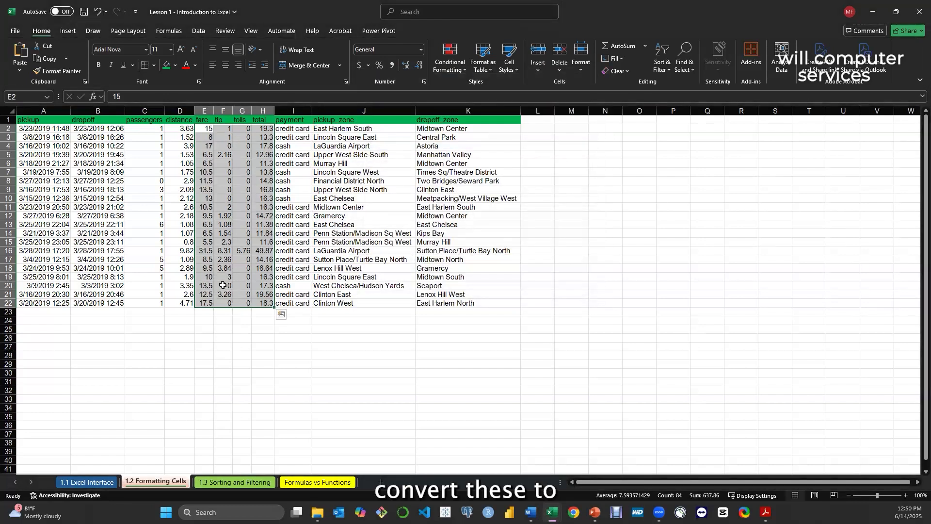
# Apply the dollar Accounting number format to the selected fare, tip, tolls and total values
pyautogui.click(358, 66)
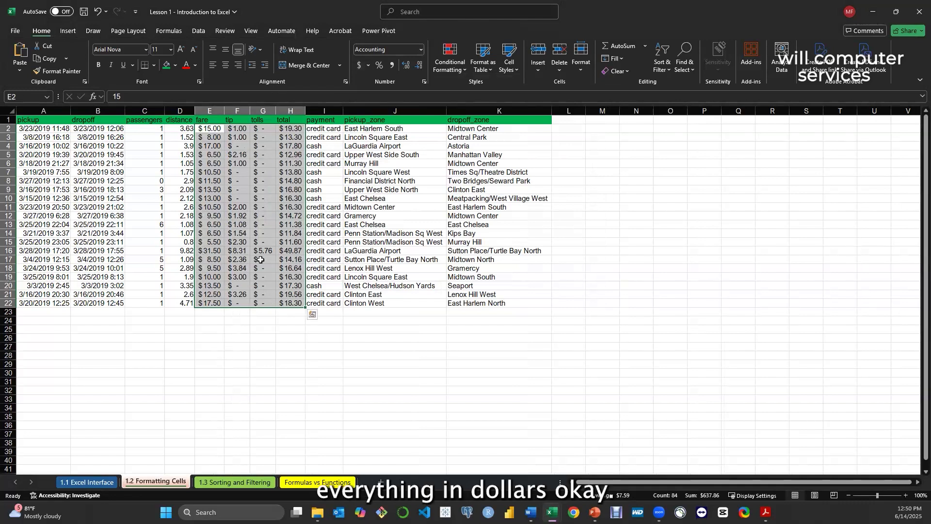
pyautogui.click(256, 322)
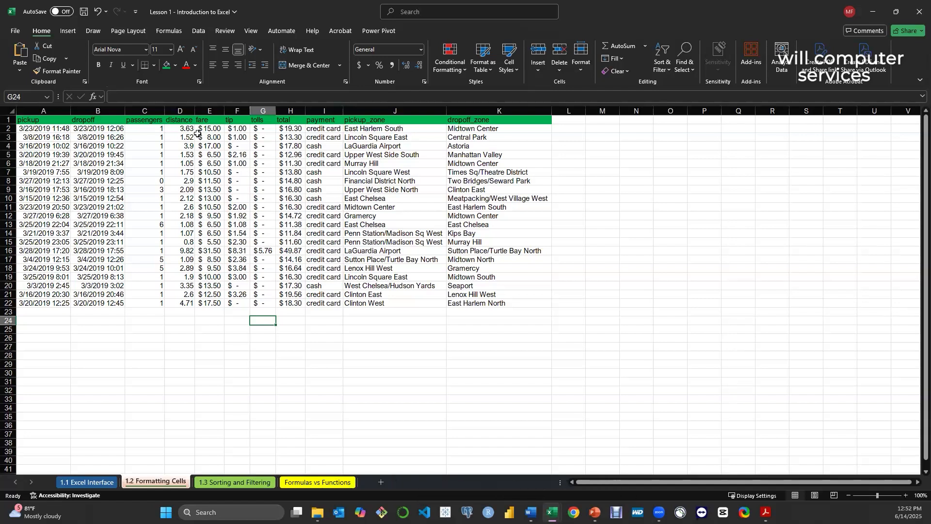
# Select the whole taxi data range from the pickup header and again from a fare cell, clearing each selection
pyautogui.click(26, 121)
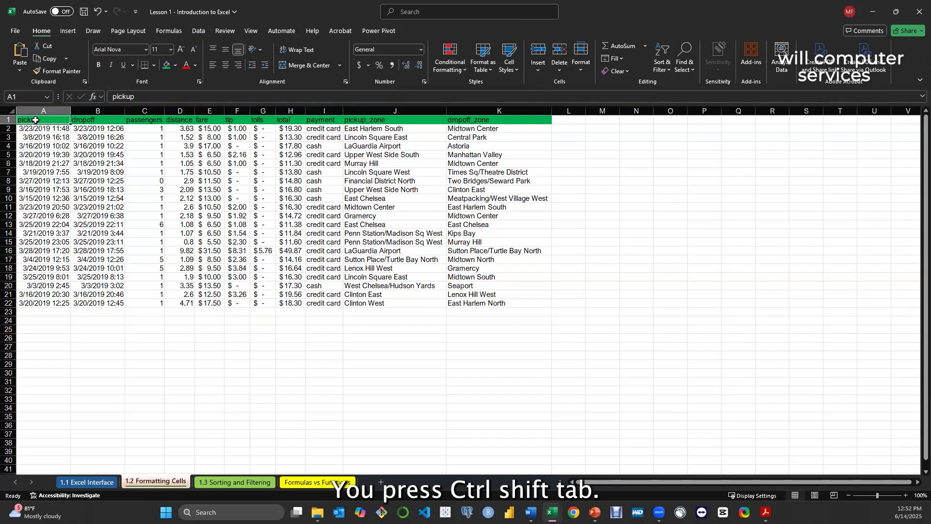
pyautogui.hotkey('ctrl', 'a')
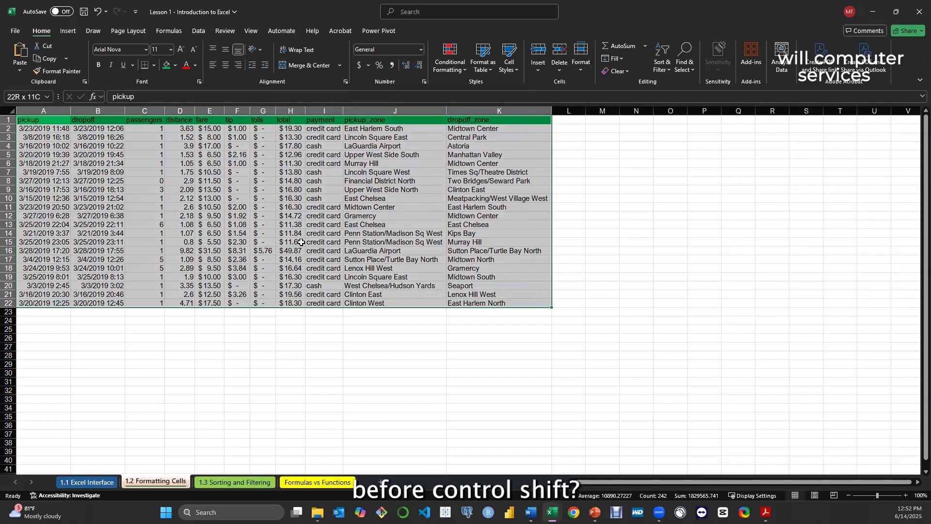
pyautogui.click(289, 233)
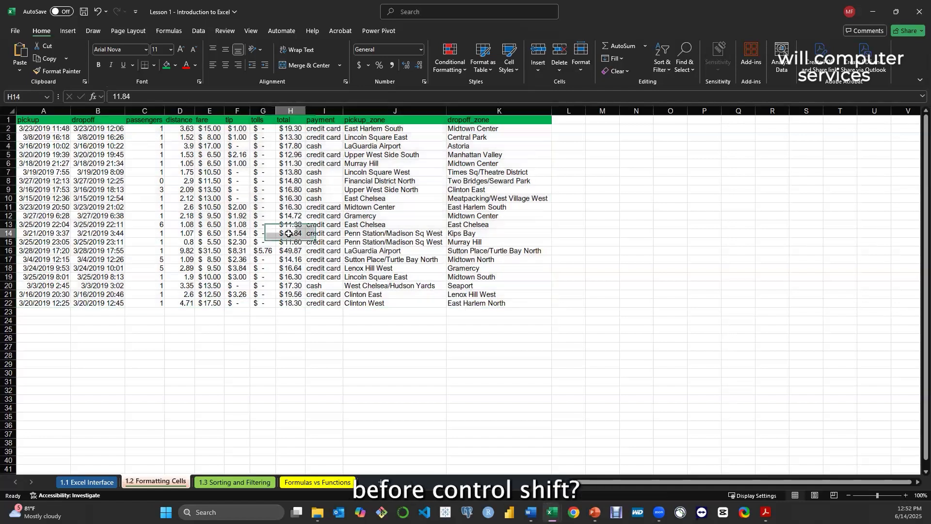
pyautogui.click(208, 214)
pyautogui.hotkey('ctrl', 'a')
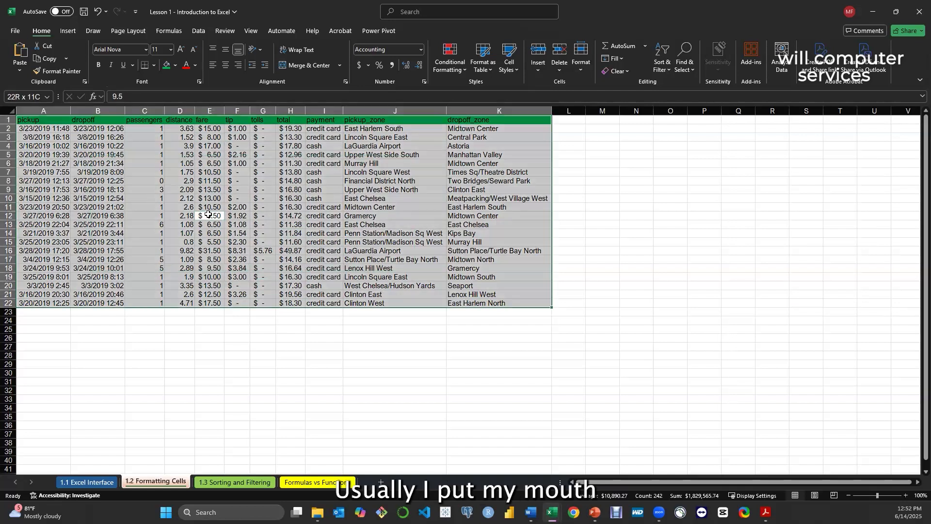
pyautogui.click(222, 345)
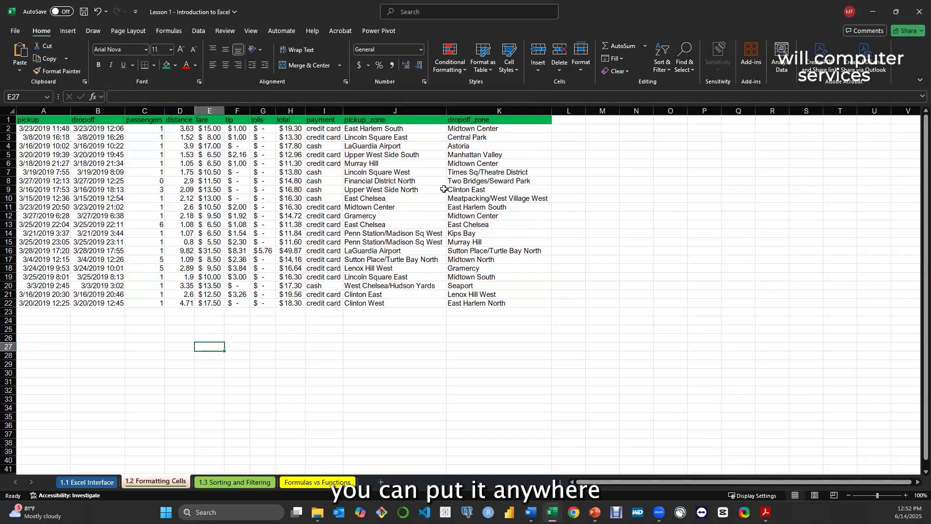
# Select the whole taxi data range from payment cell I8 and again from tip cell F7, clearing each selection
pyautogui.click(321, 181)
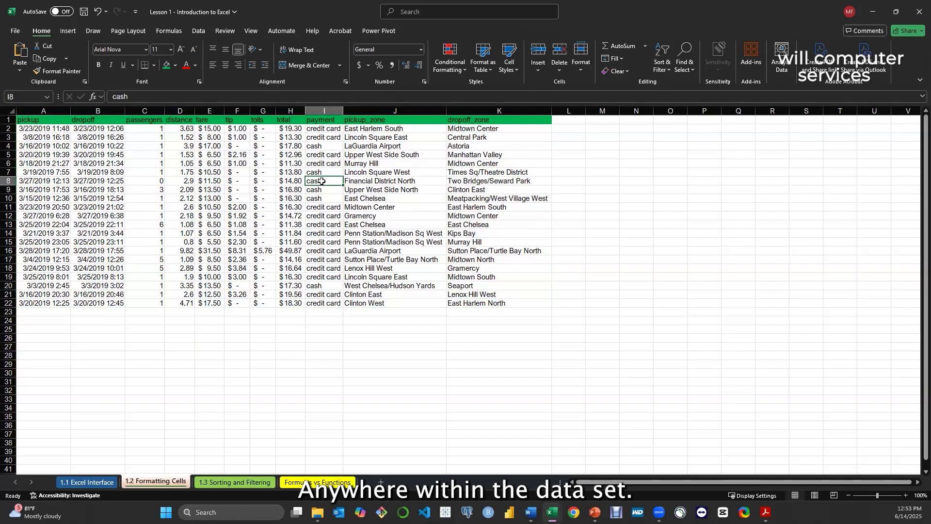
pyautogui.hotkey('ctrl', 'a')
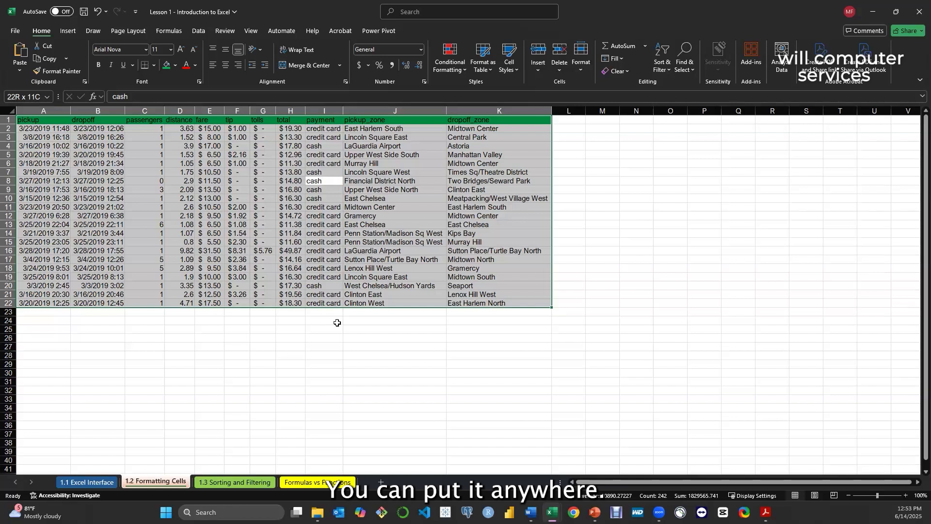
pyautogui.click(337, 322)
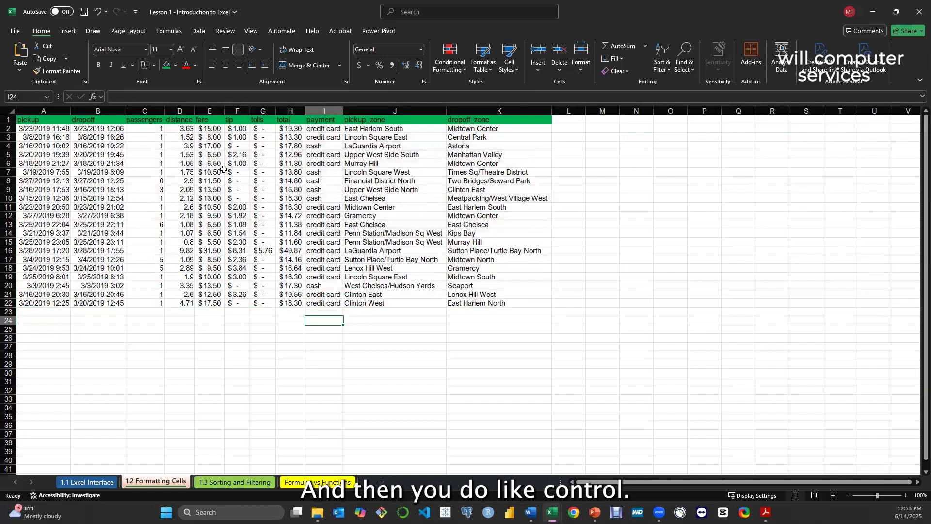
pyautogui.click(228, 176)
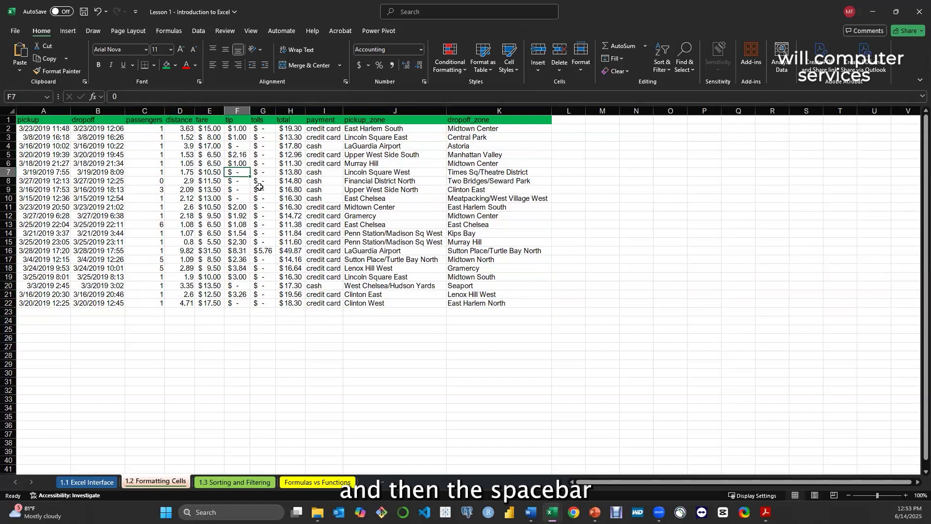
pyautogui.hotkey('ctrl', 'a')
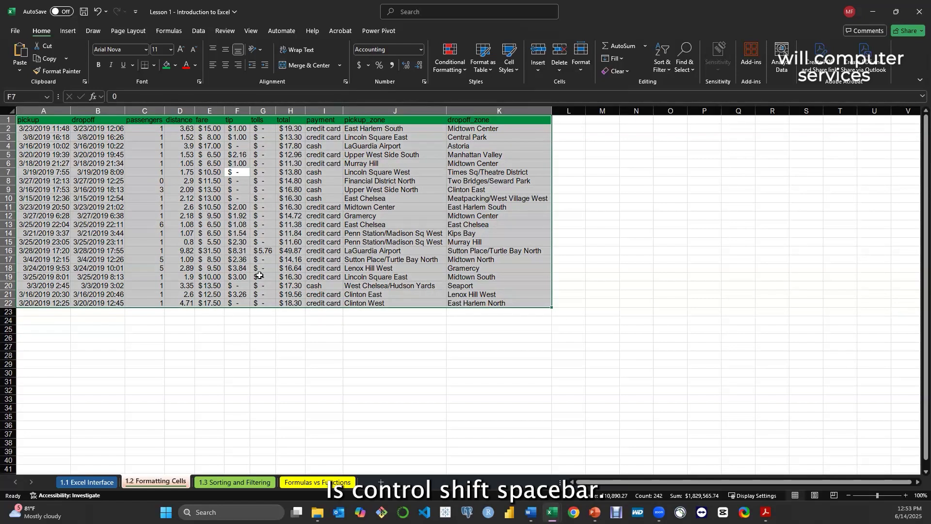
pyautogui.click(259, 315)
# Select the whole taxi data range from dropoff cell B4 and again from B8, clearing each selection
pyautogui.click(75, 148)
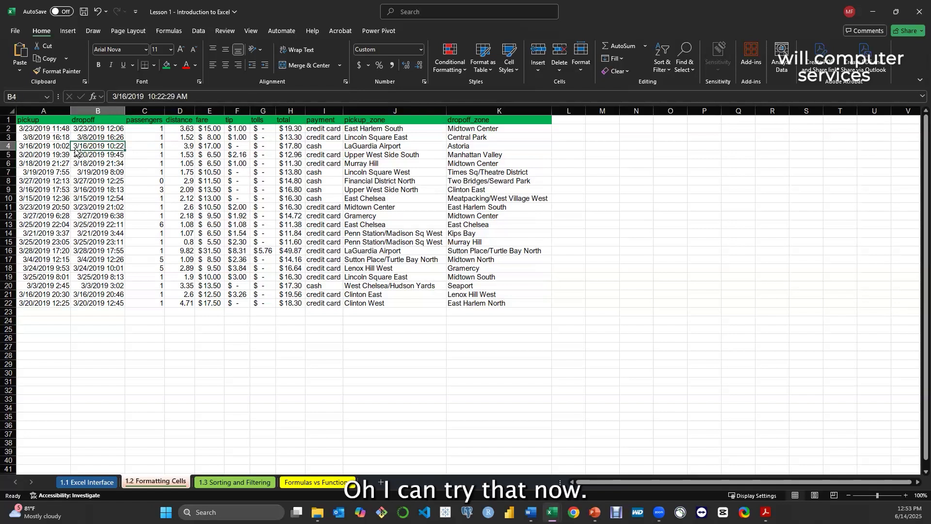
pyautogui.hotkey('ctrl', 'a')
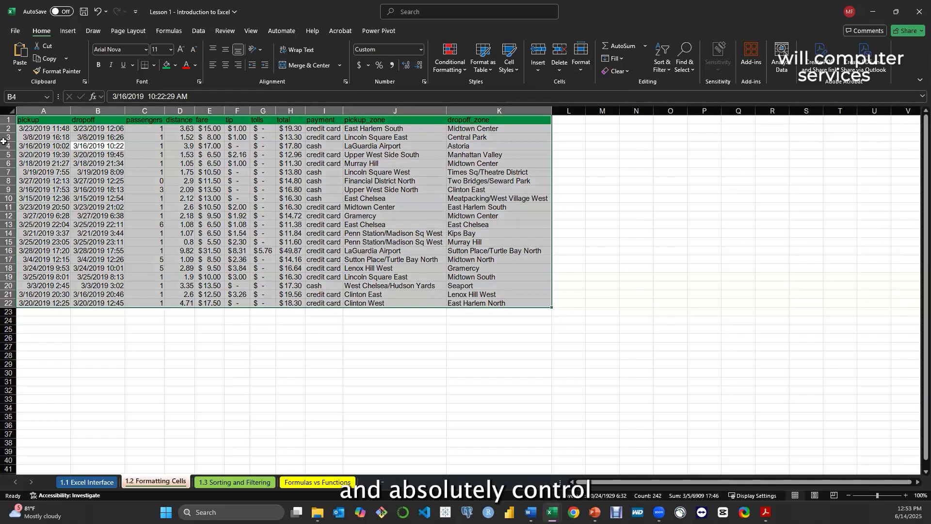
pyautogui.click(114, 181)
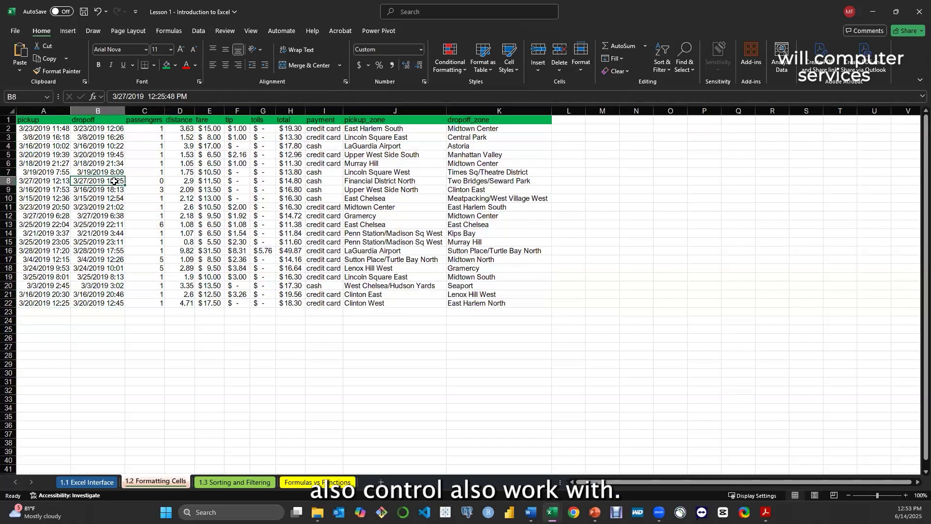
pyautogui.hotkey('ctrl', 'a')
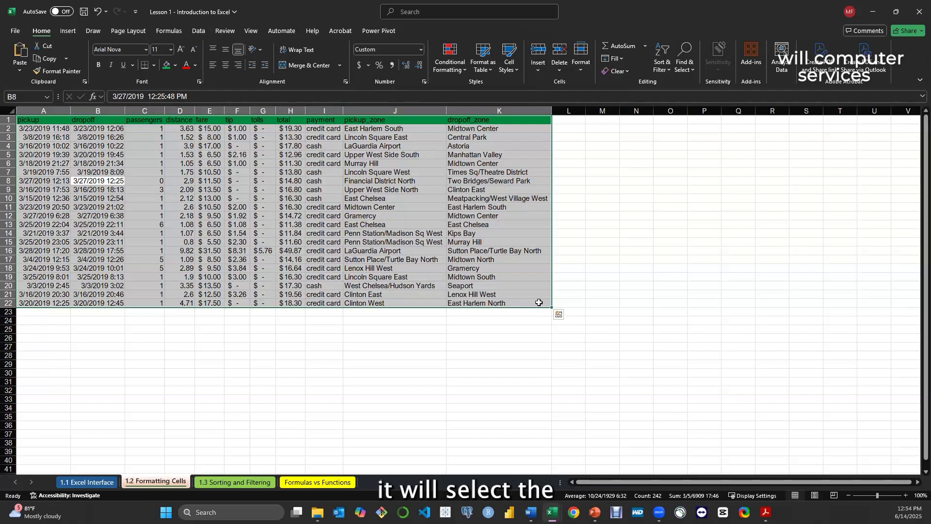
pyautogui.click(525, 320)
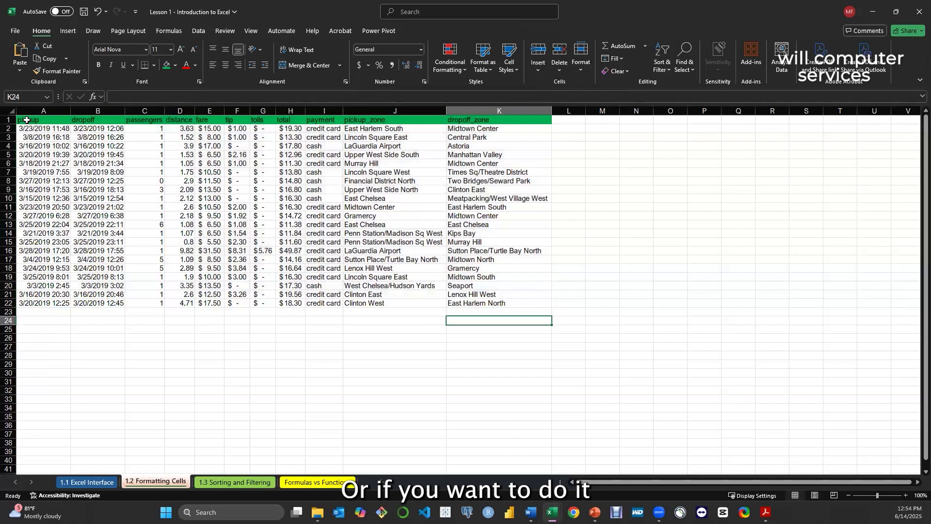
# Apply a Bottom Border to the whole taxi data range A1:K22
pyautogui.moveTo(27, 120); pyautogui.dragTo(488, 299)
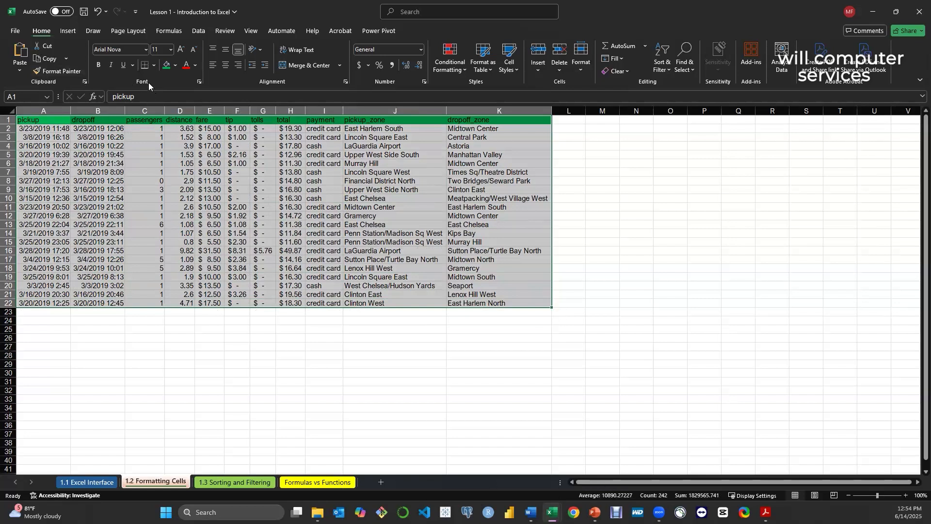
pyautogui.click(154, 67)
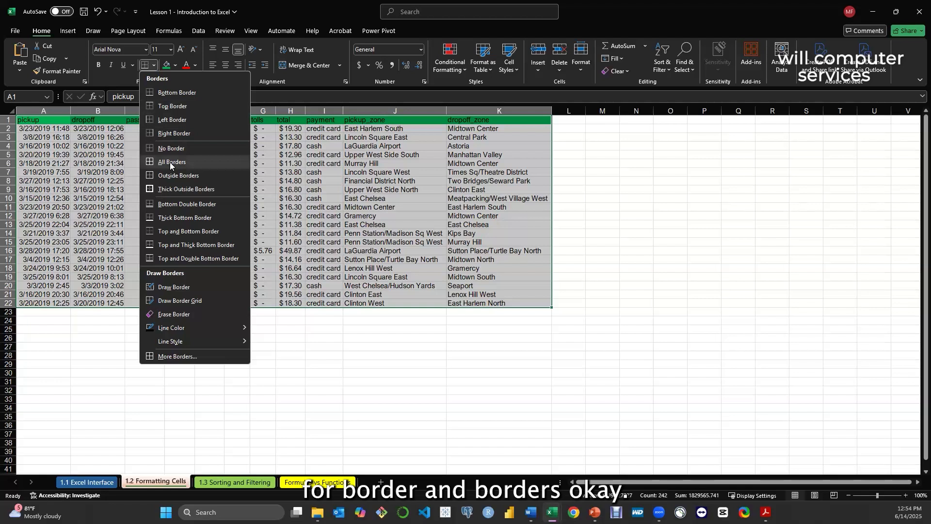
pyautogui.click(181, 94)
pyautogui.click(253, 319)
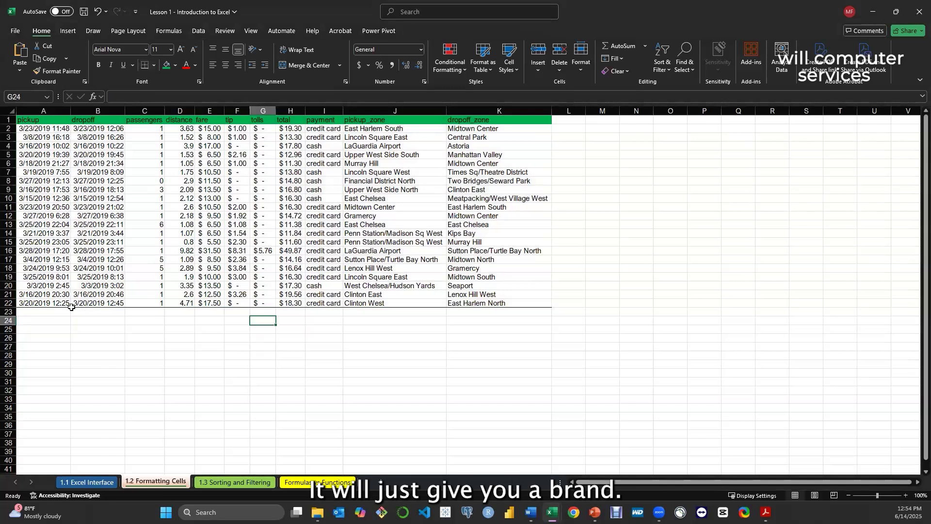
# Apply All Borders to the whole taxi data range, starting the selection from the pickup header
pyautogui.click(37, 122)
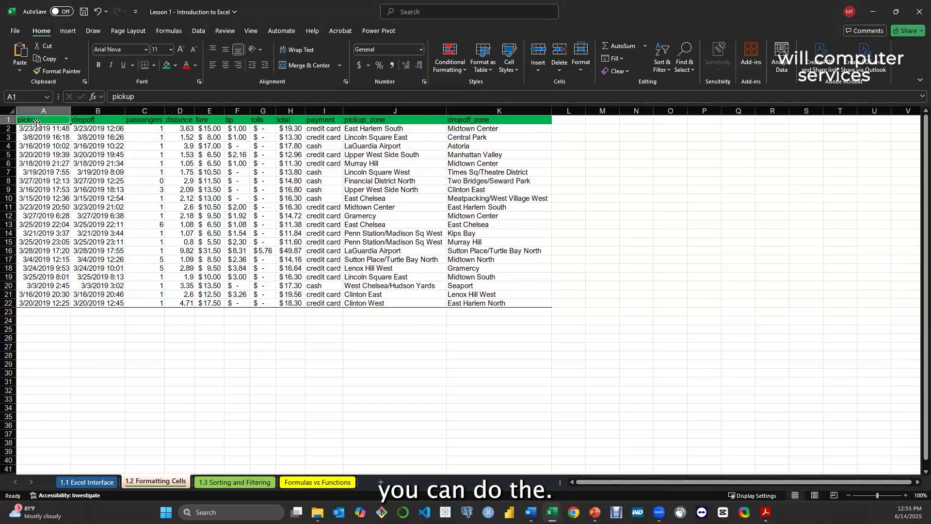
pyautogui.hotkey('ctrl', 'a')
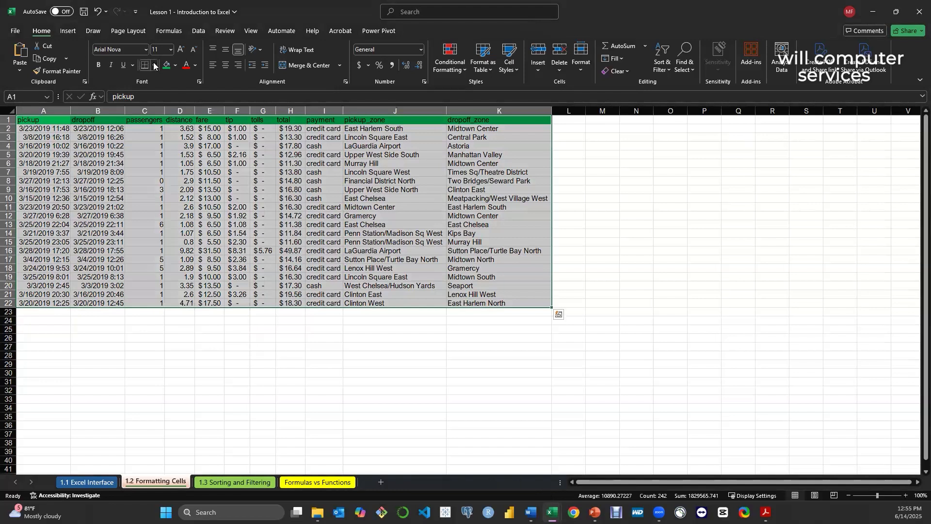
pyautogui.click(154, 65)
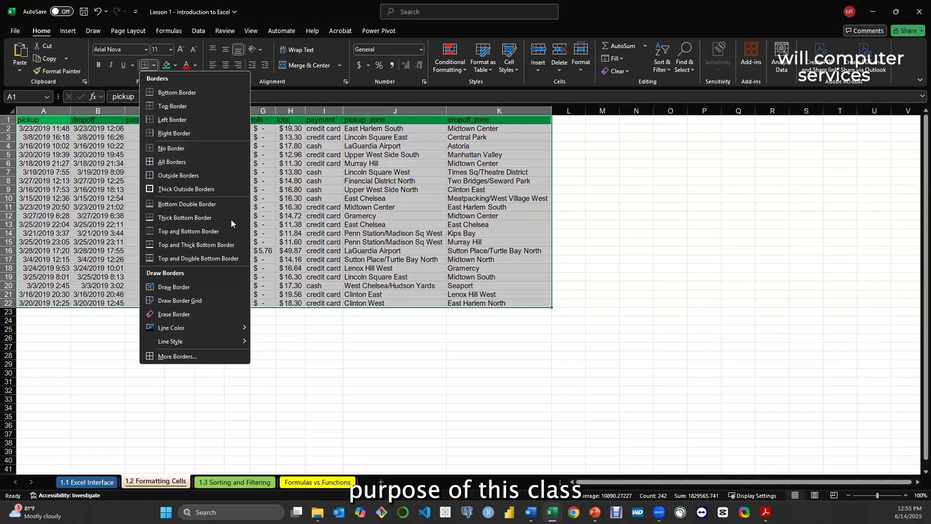
pyautogui.click(297, 325)
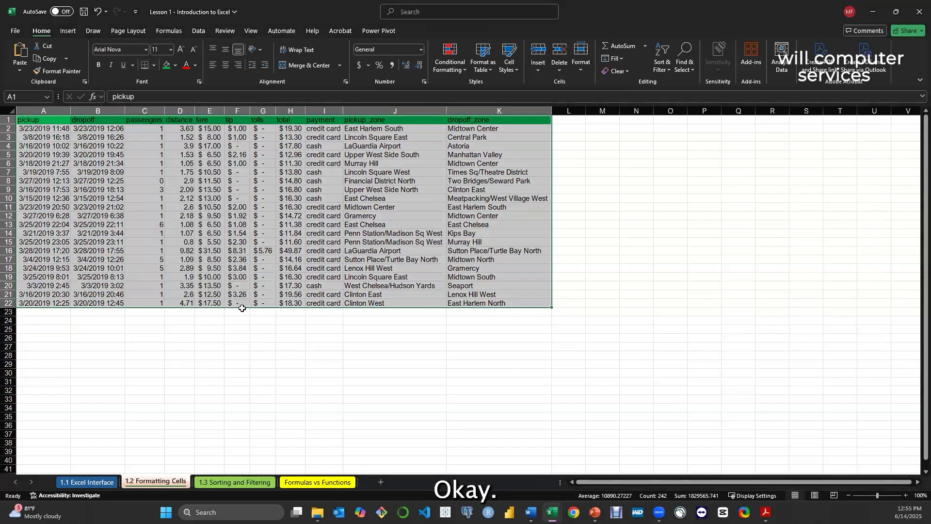
pyautogui.click(154, 65)
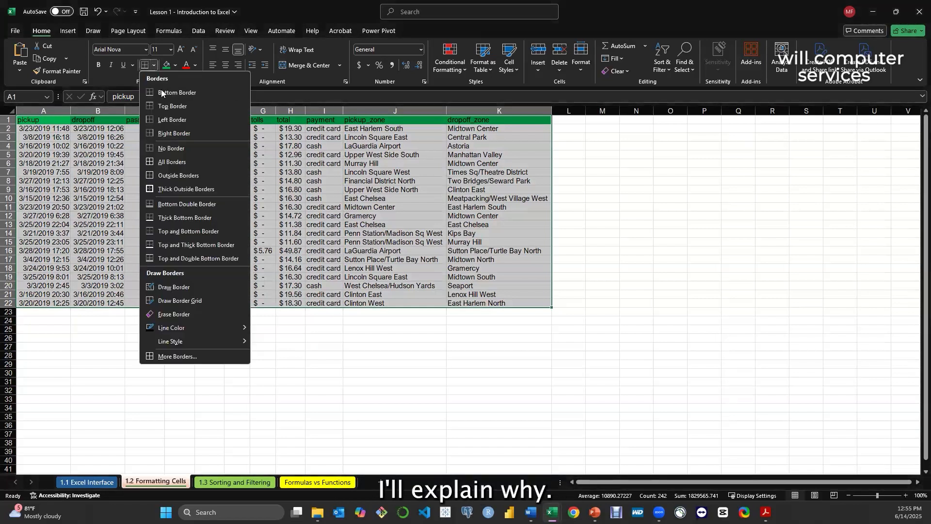
pyautogui.click(166, 163)
pyautogui.click(235, 350)
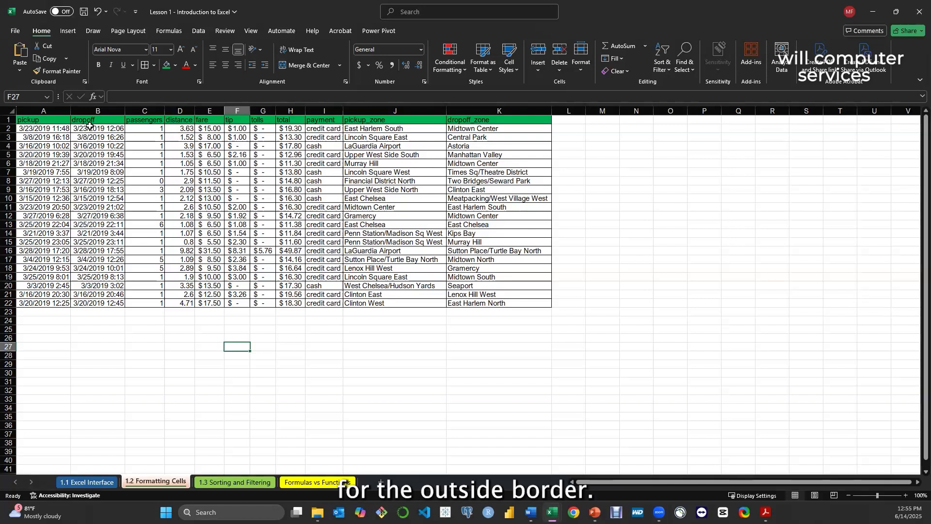
# Add Thick Outside Borders around the whole taxi data range
pyautogui.click(29, 121)
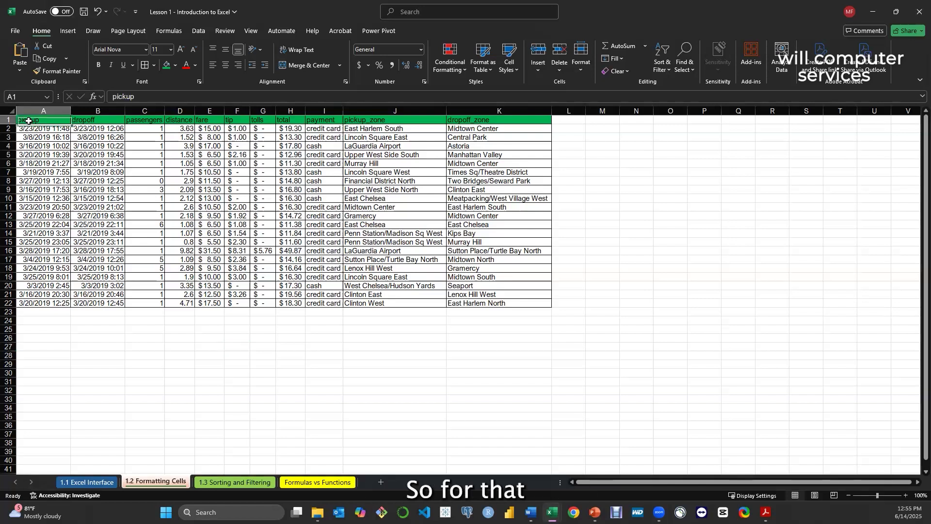
pyautogui.hotkey('ctrl', 'a')
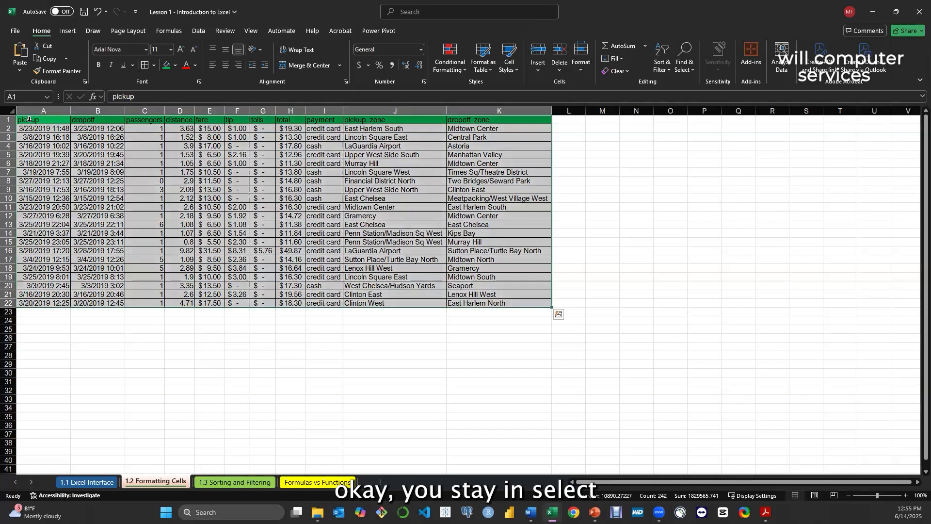
pyautogui.click(154, 65)
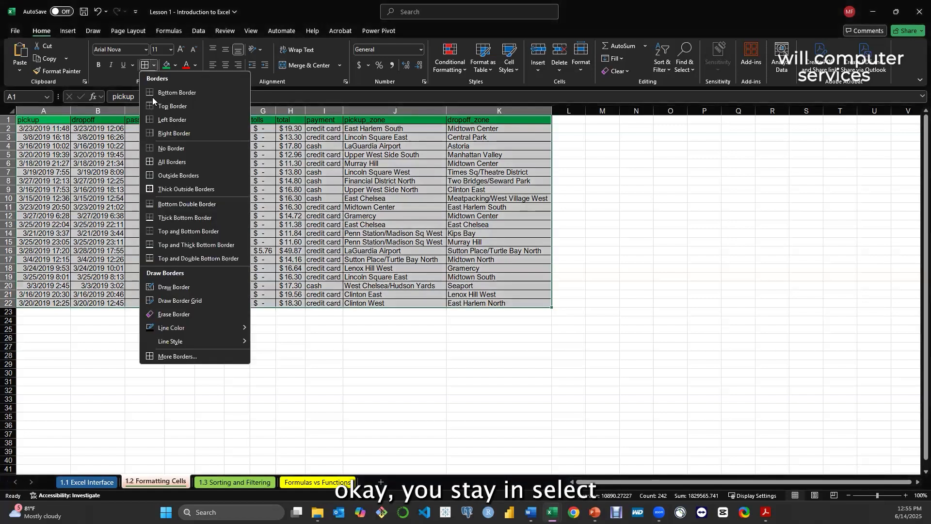
pyautogui.click(171, 190)
pyautogui.click(286, 339)
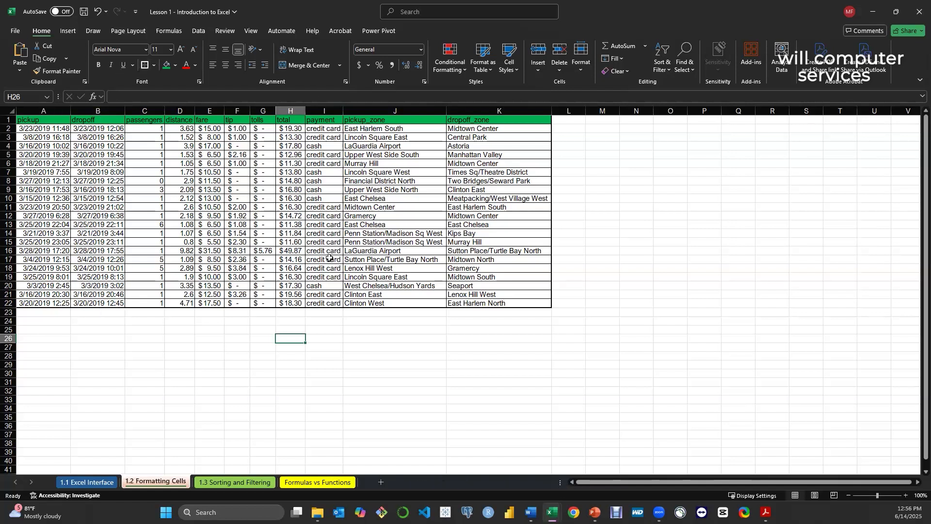
pyautogui.click(309, 322)
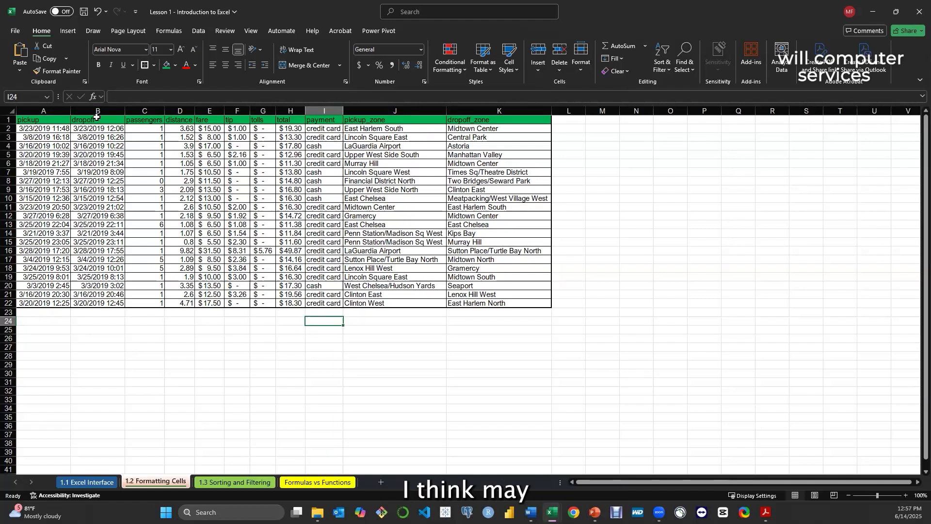
# Fill the header row A1:K1 with a brighter green chosen from the standard color hexagon
pyautogui.click(28, 119)
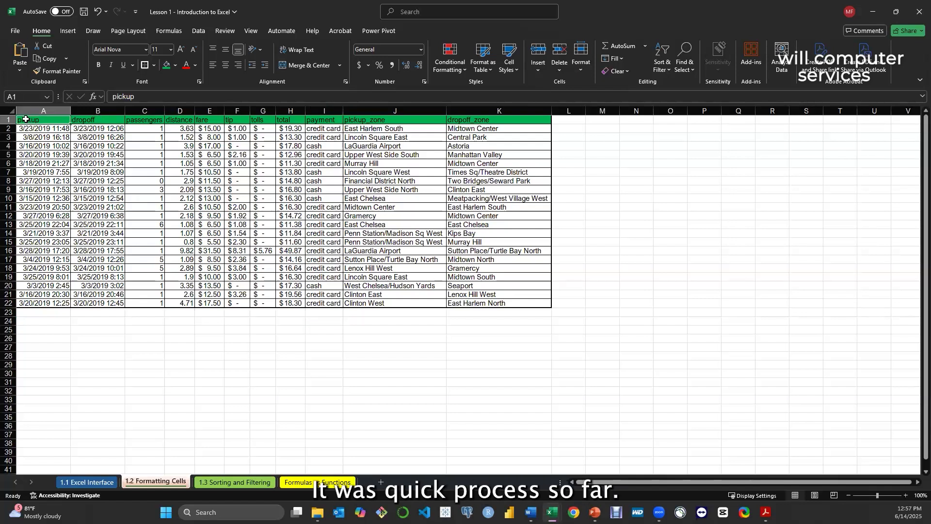
pyautogui.moveTo(28, 119); pyautogui.dragTo(499, 120)
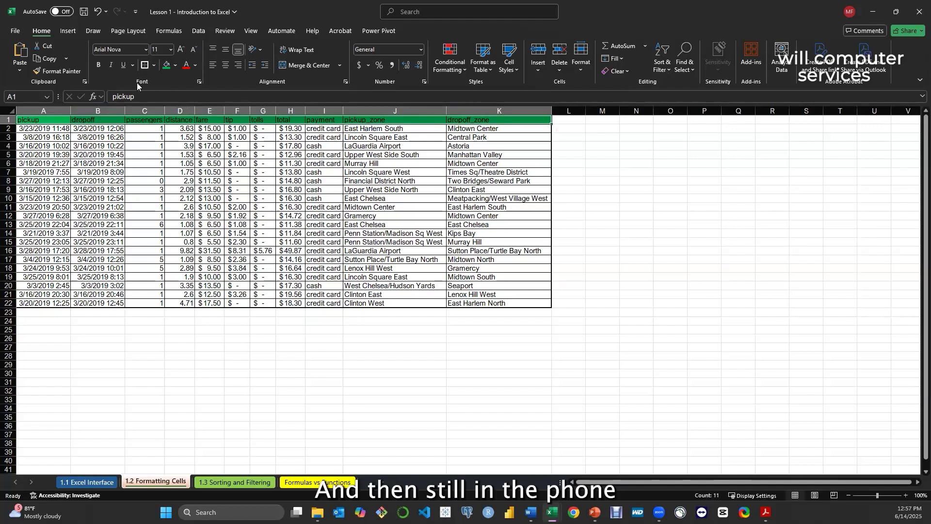
pyautogui.click(176, 65)
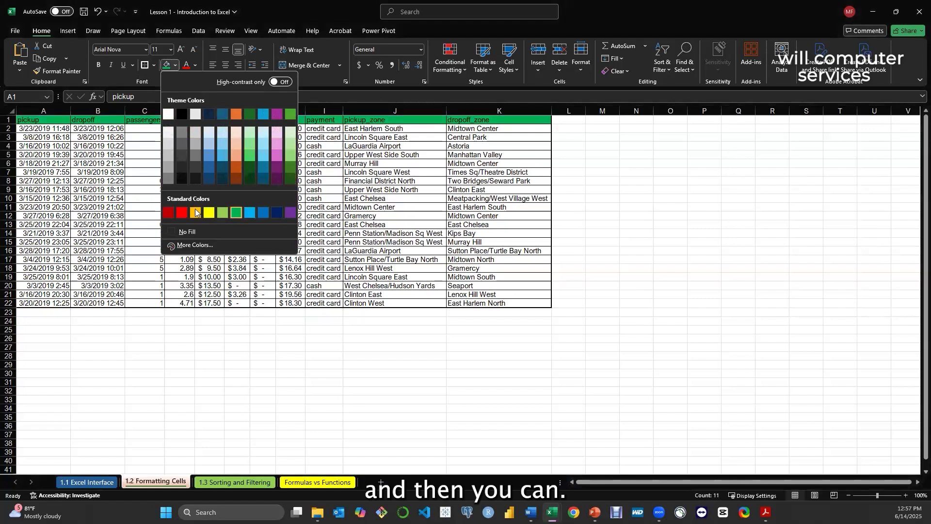
pyautogui.click(195, 246)
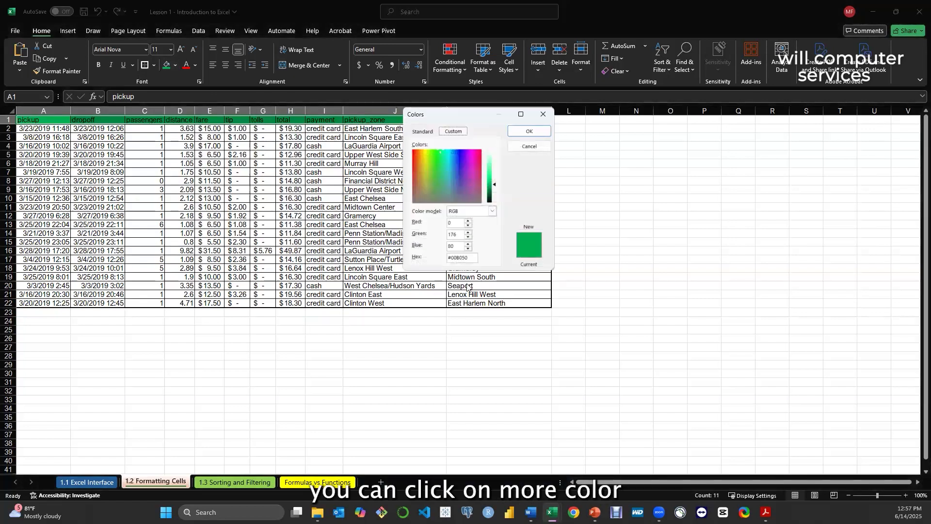
pyautogui.click(423, 132)
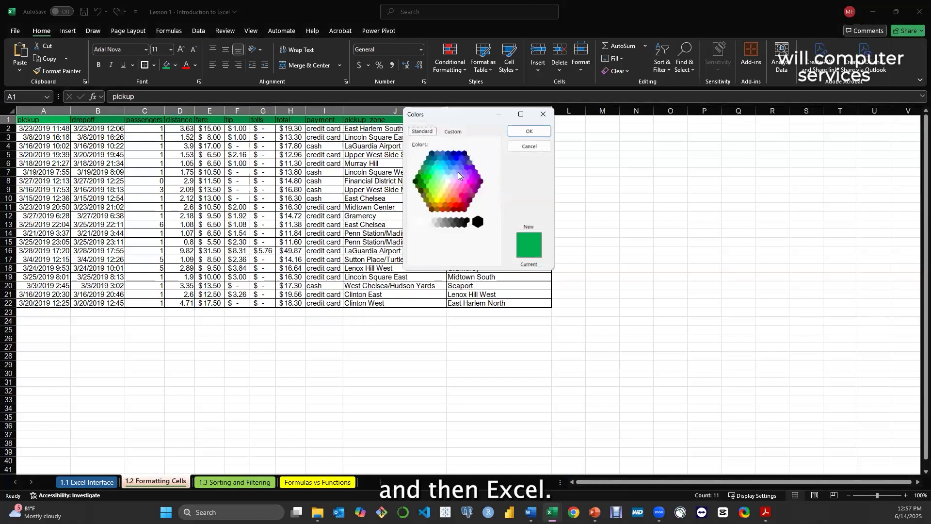
pyautogui.click(429, 178)
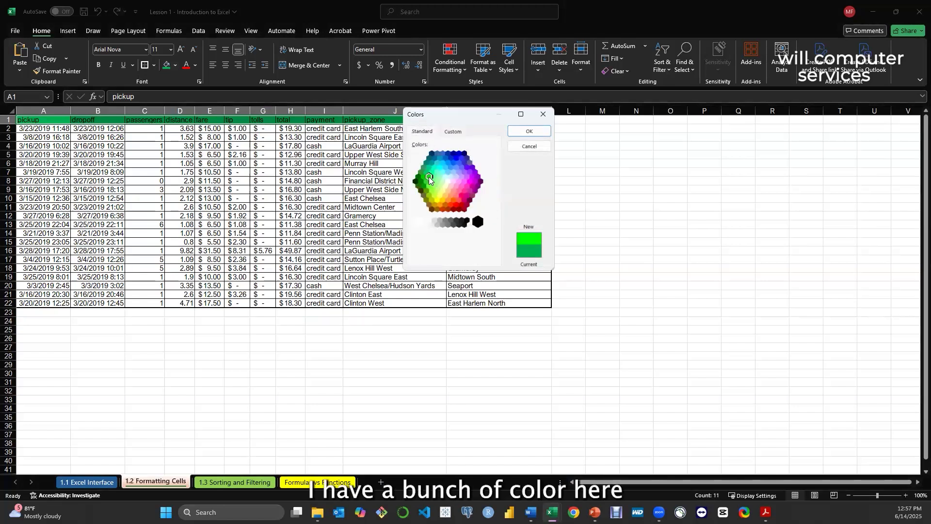
pyautogui.click(423, 176)
pyautogui.click(529, 131)
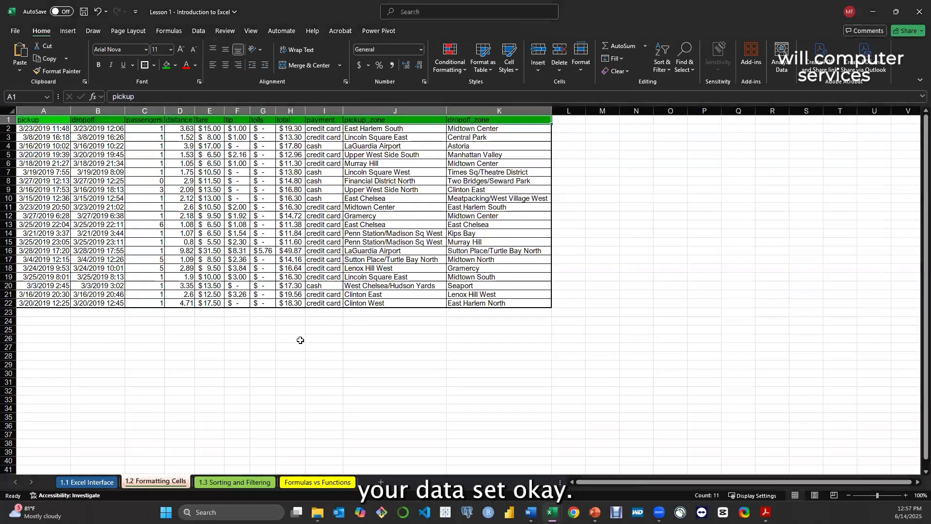
pyautogui.click(296, 338)
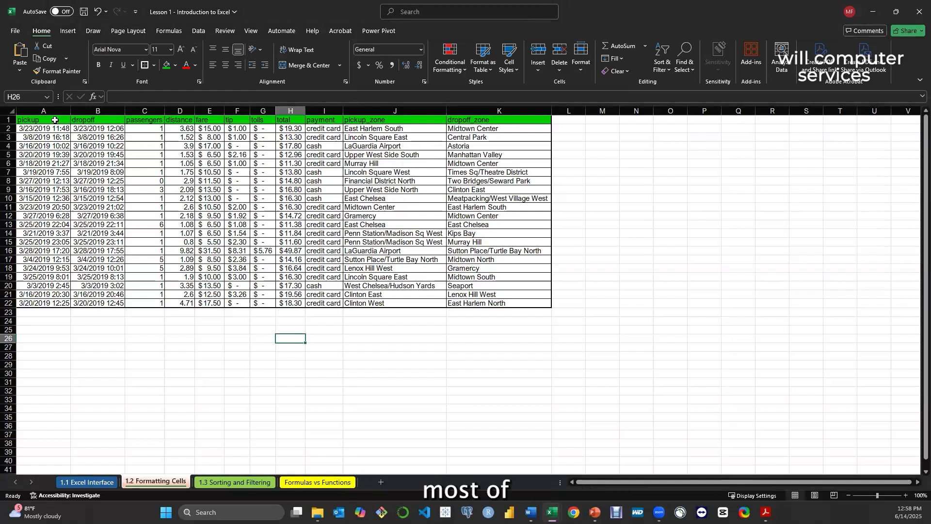
# Try left and right alignment on the header row A1:K1, settling on centered horizontally and vertically
pyautogui.moveTo(55, 120); pyautogui.dragTo(484, 121)
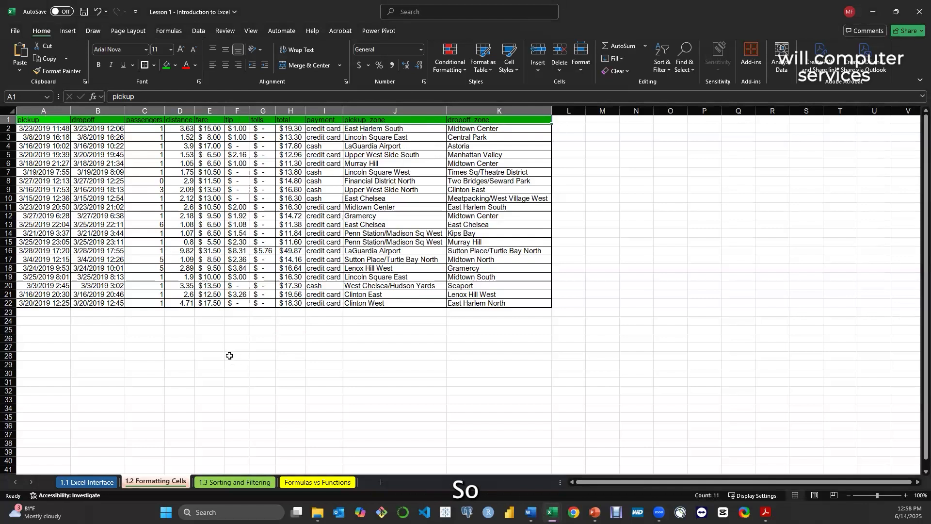
pyautogui.click(273, 359)
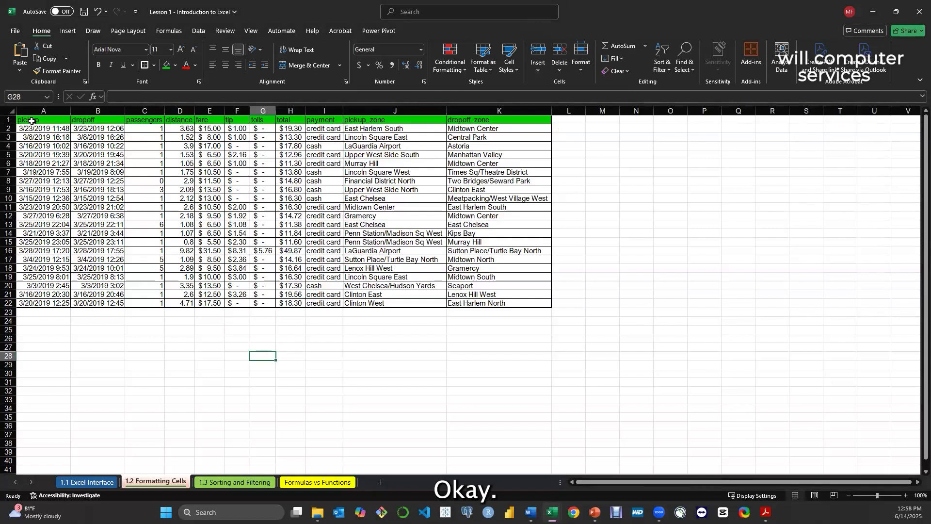
pyautogui.click(31, 121)
pyautogui.moveTo(74, 121); pyautogui.dragTo(492, 121)
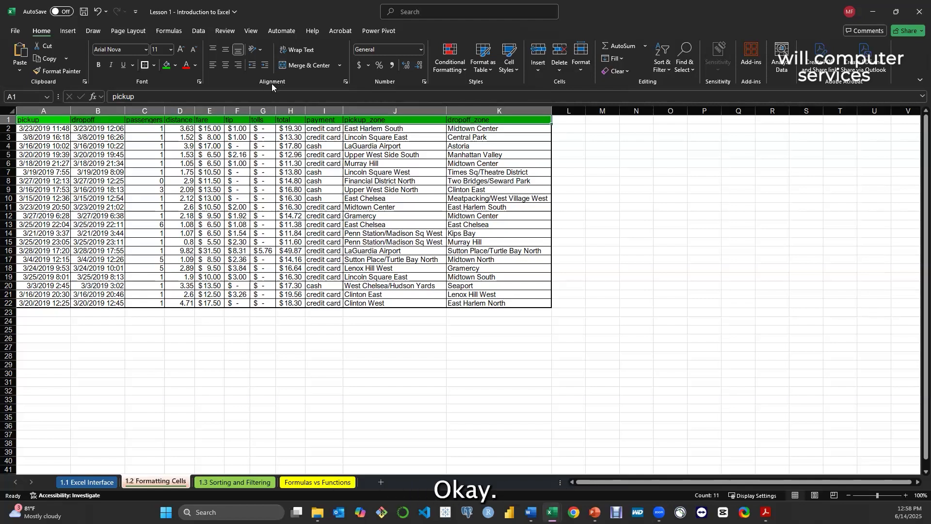
pyautogui.click(213, 68)
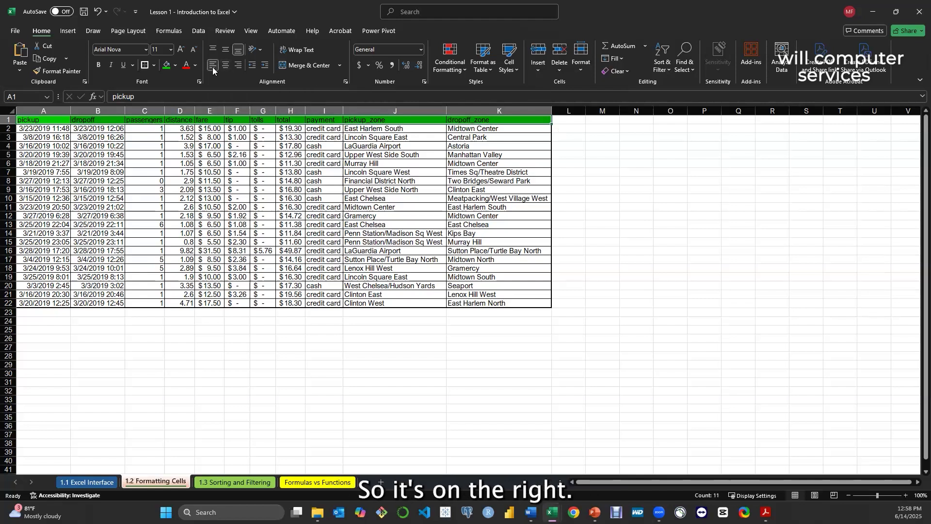
pyautogui.click(238, 66)
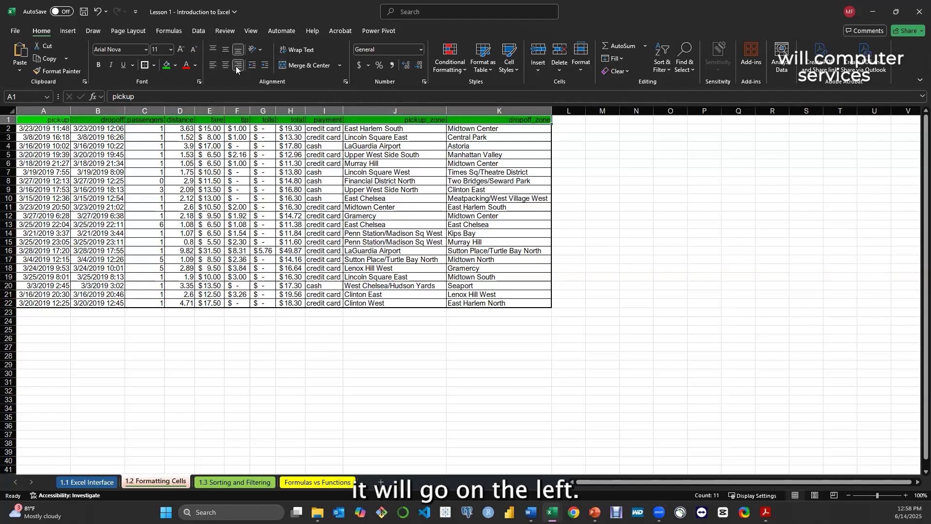
pyautogui.click(225, 65)
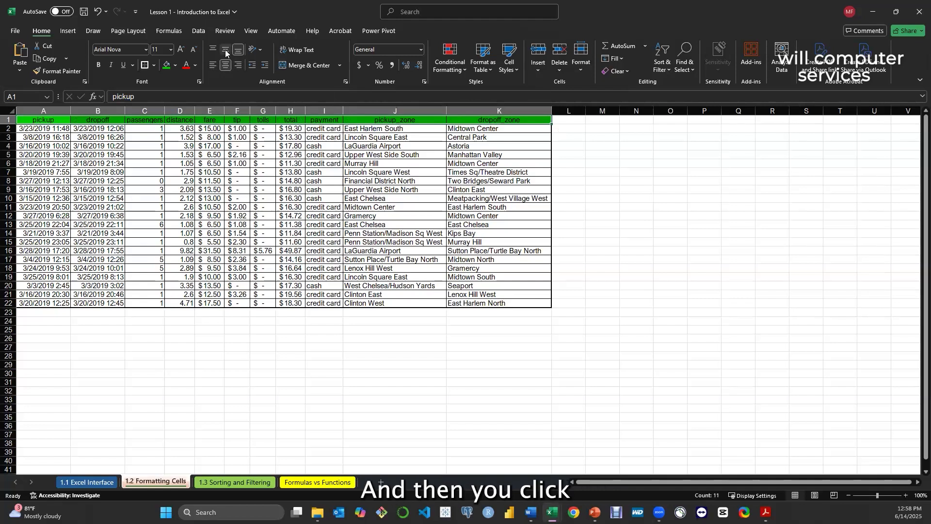
pyautogui.click(225, 53)
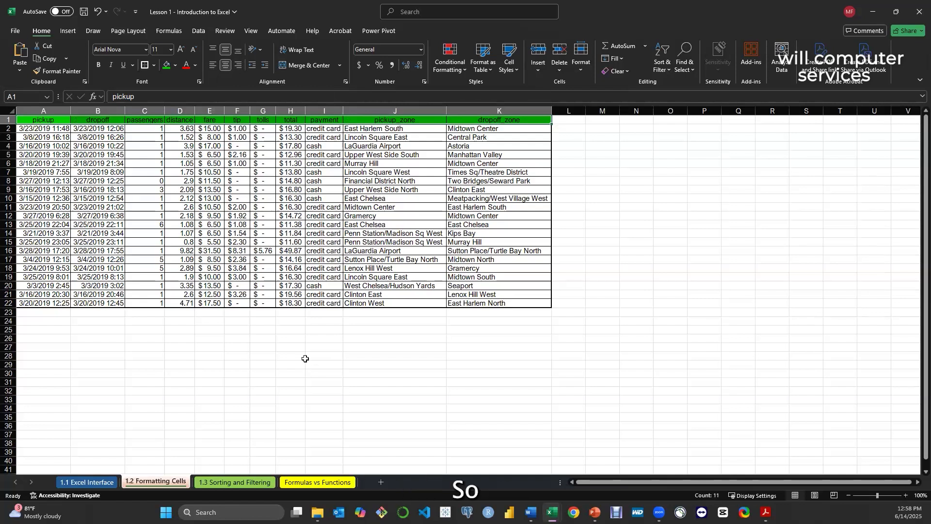
pyautogui.click(326, 327)
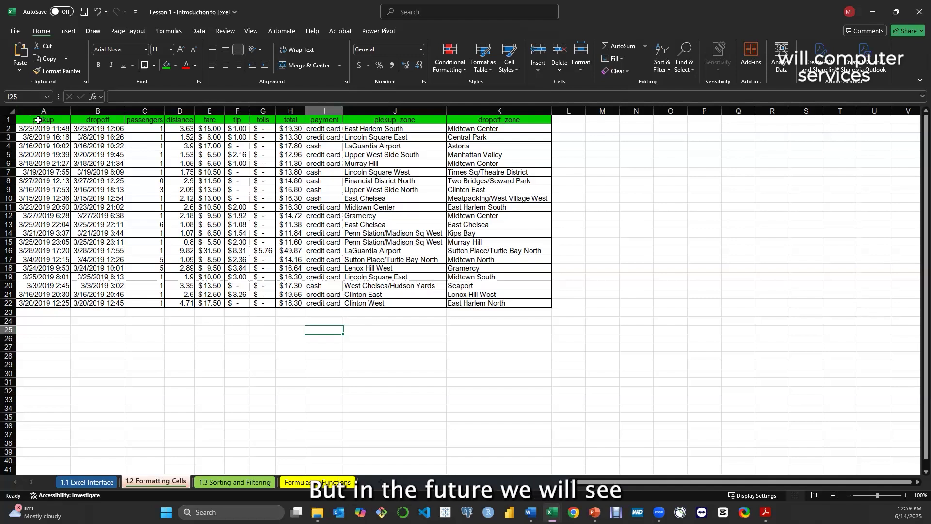
pyautogui.moveTo(39, 120); pyautogui.dragTo(467, 121)
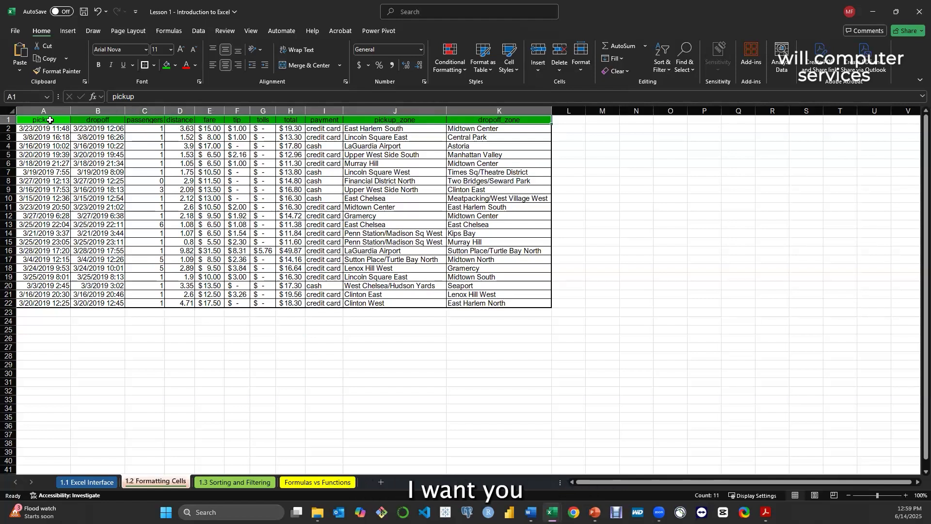
pyautogui.click(49, 120)
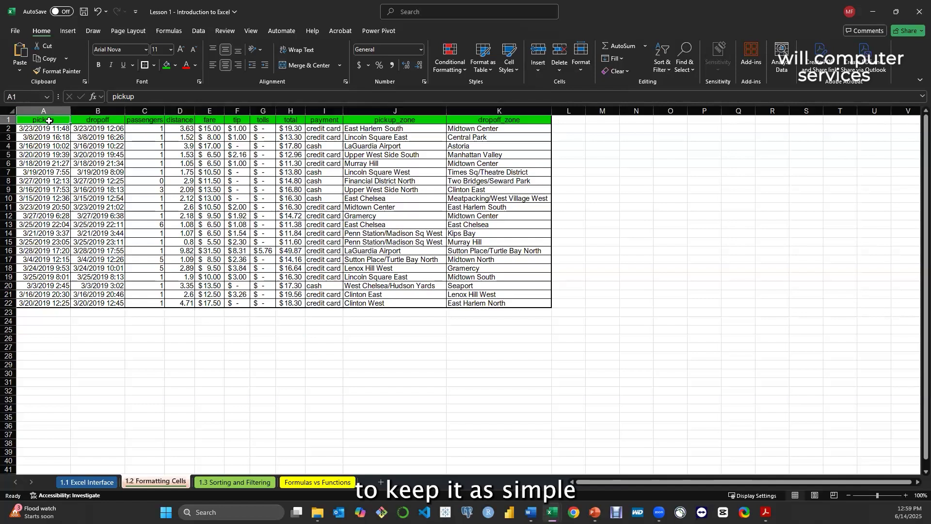
pyautogui.click(208, 250)
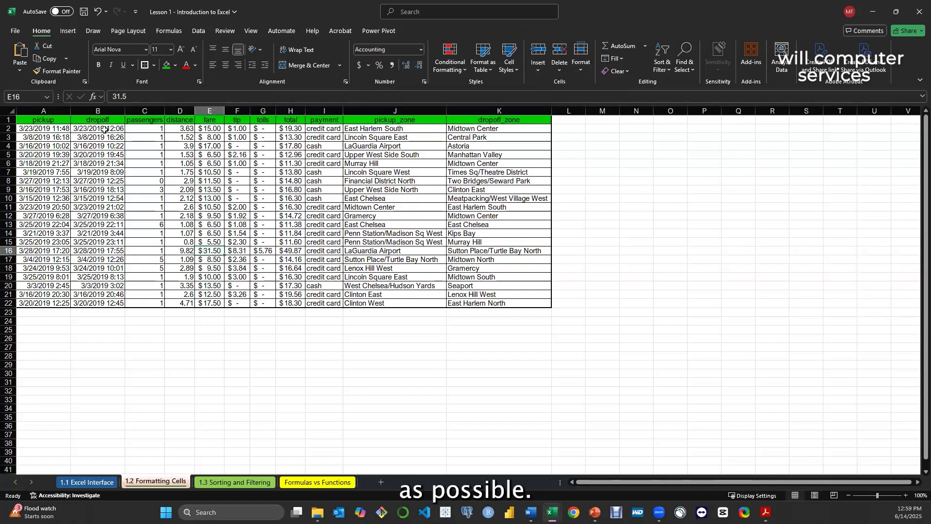
pyautogui.click(38, 119)
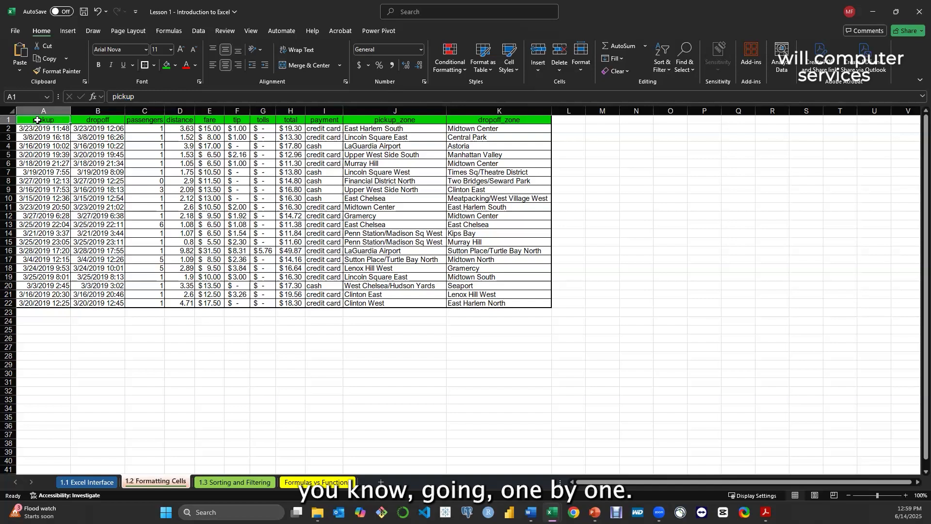
pyautogui.doubleClick(37, 119)
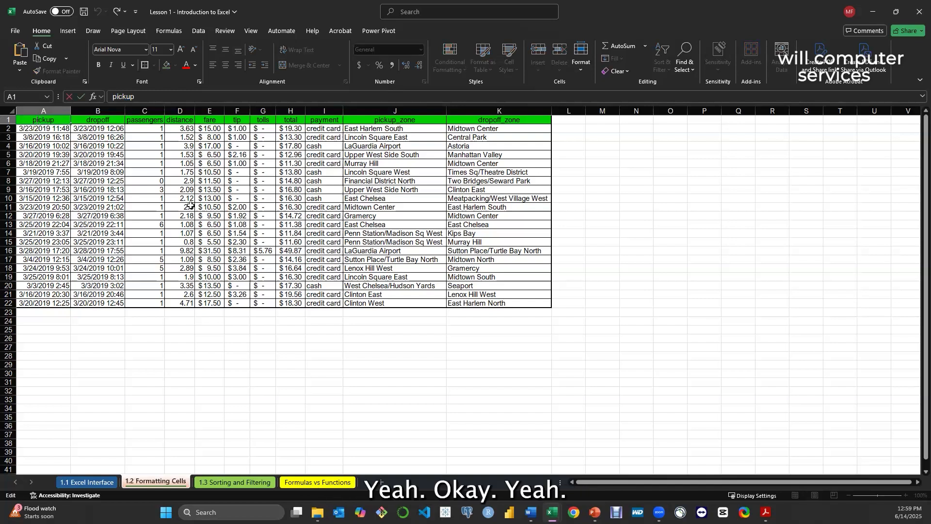
# Make the header row A1:K1 of the taxi data bold
pyautogui.click(204, 335)
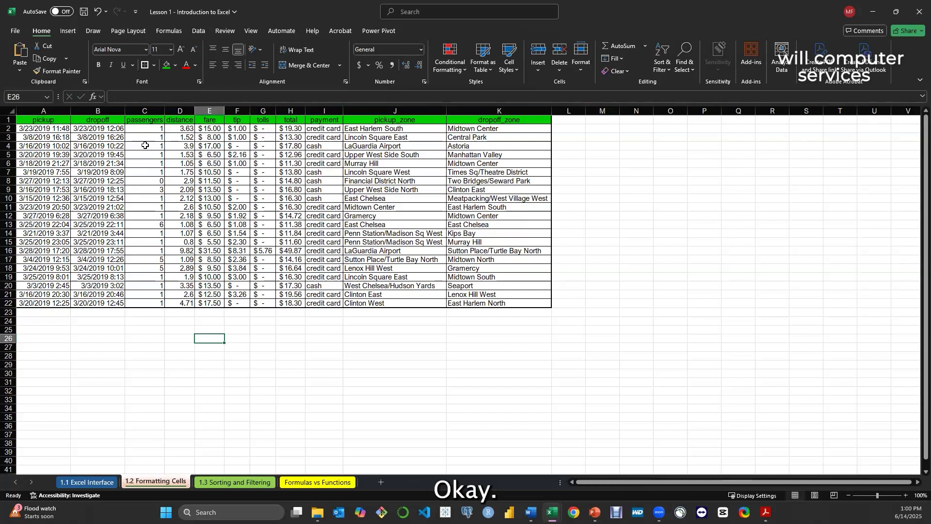
pyautogui.click(32, 119)
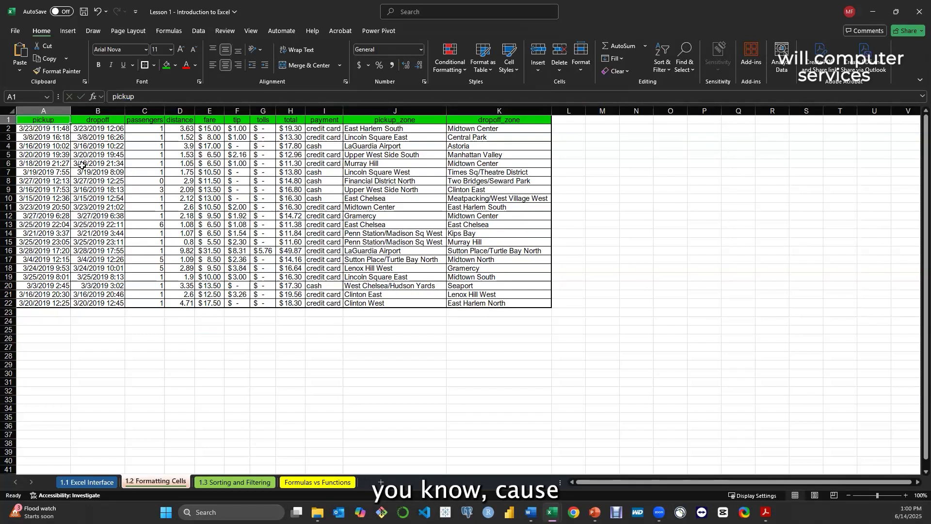
pyautogui.click(72, 153)
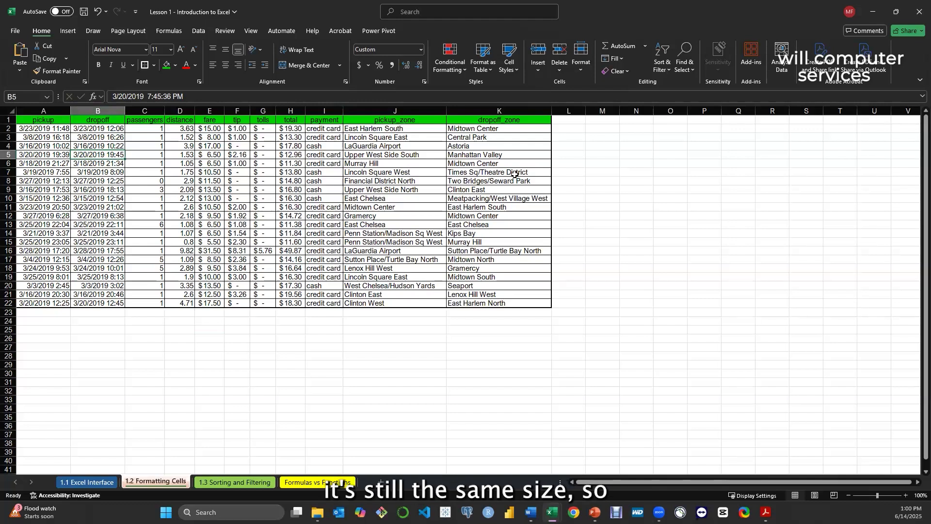
pyautogui.click(33, 121)
pyautogui.moveTo(110, 119); pyautogui.dragTo(499, 122)
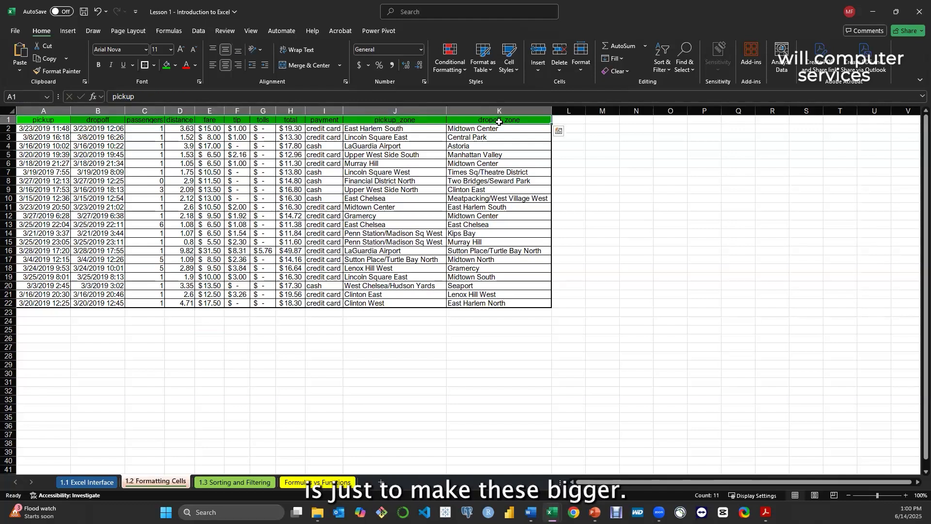
pyautogui.click(119, 305)
pyautogui.moveTo(34, 119); pyautogui.dragTo(490, 119)
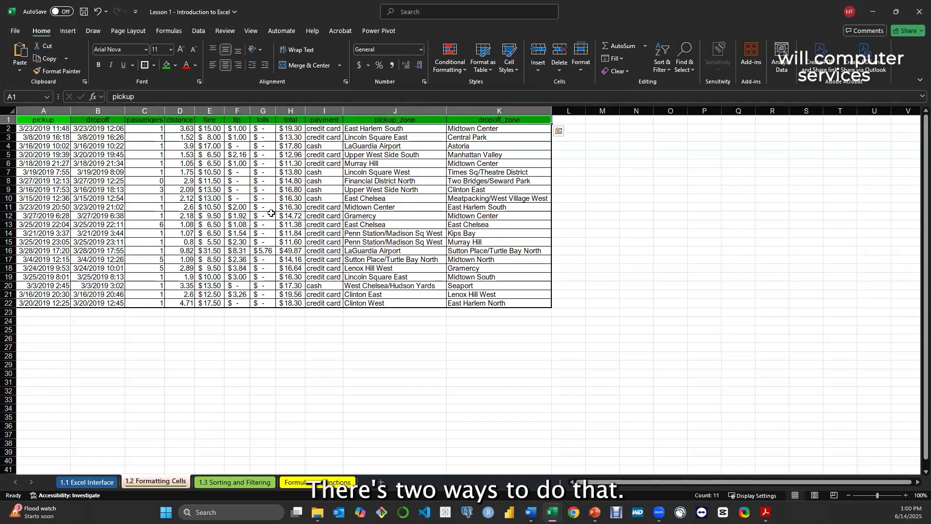
pyautogui.hotkey('ctrl', 'b')
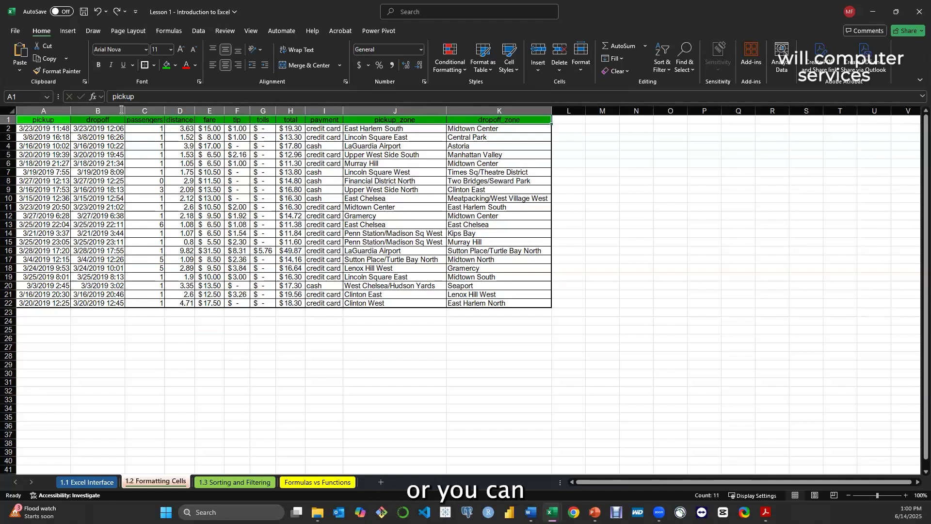
pyautogui.click(99, 65)
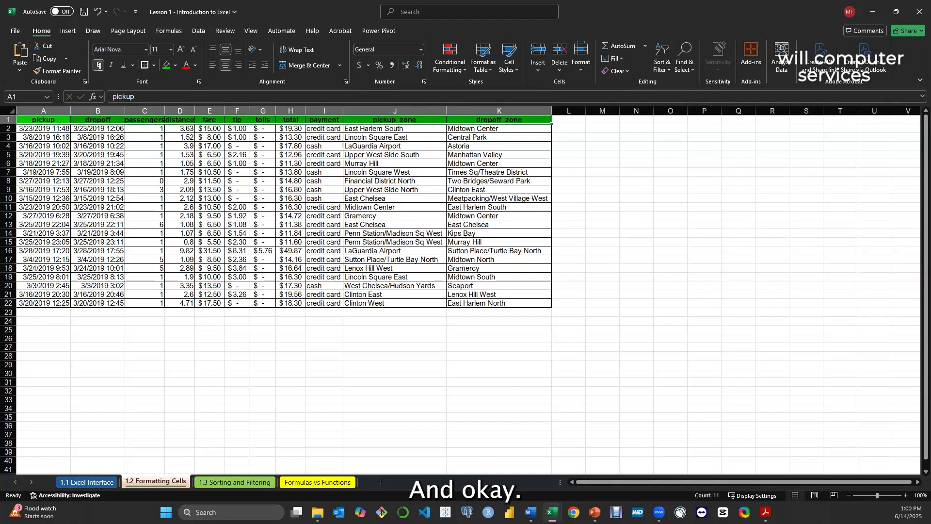
pyautogui.click(252, 349)
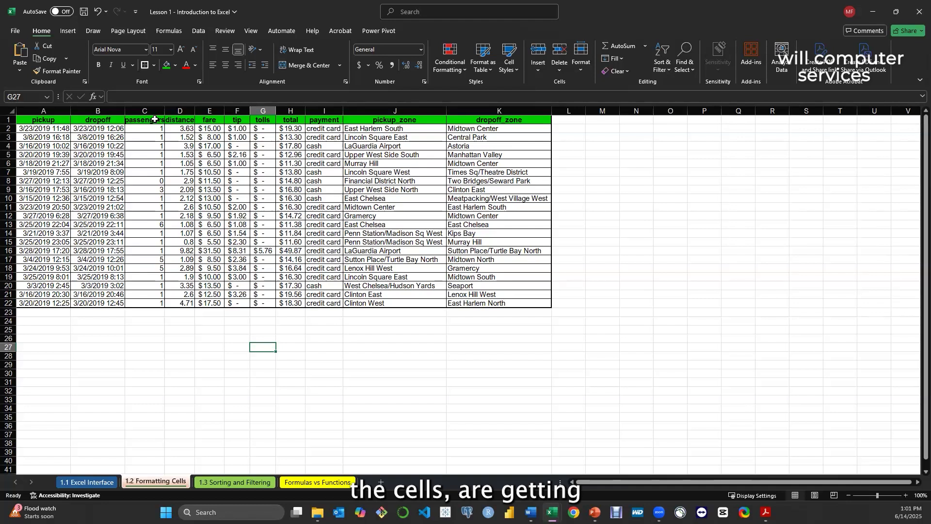
# AutoFit the column widths of the whole taxi data range to suit the bold headers
pyautogui.click(26, 119)
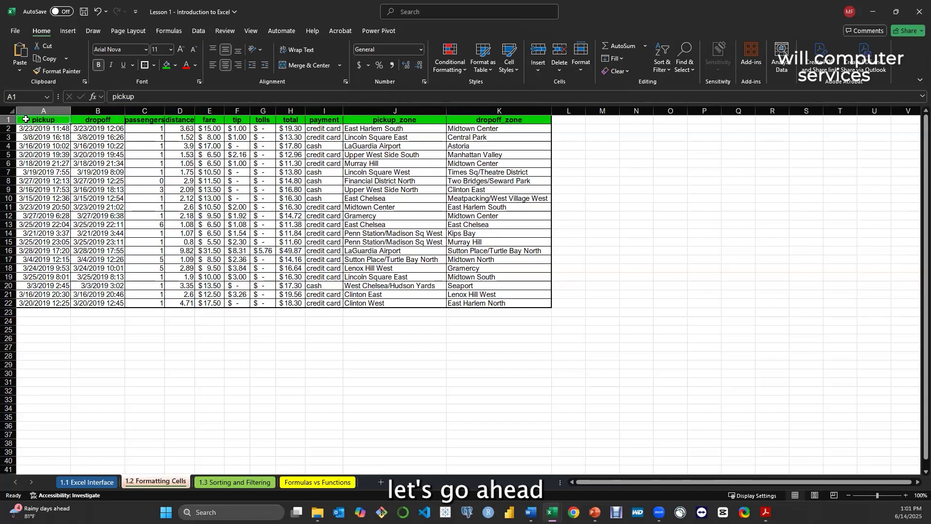
pyautogui.hotkey('ctrl', 'a')
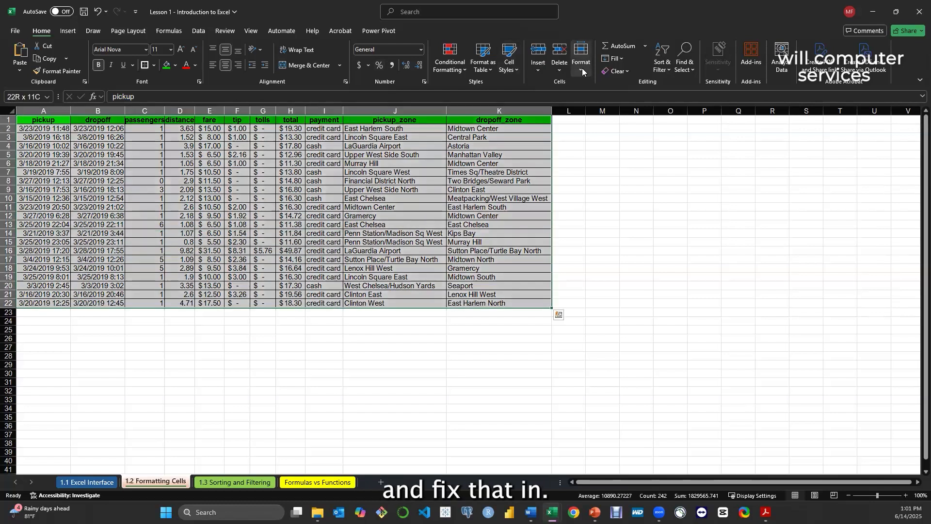
pyautogui.click(582, 72)
pyautogui.click(599, 142)
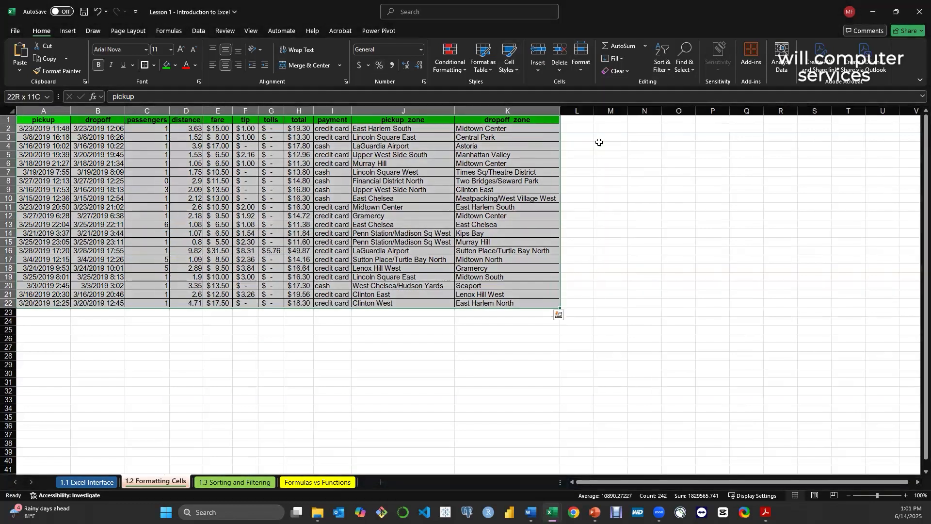
pyautogui.click(131, 275)
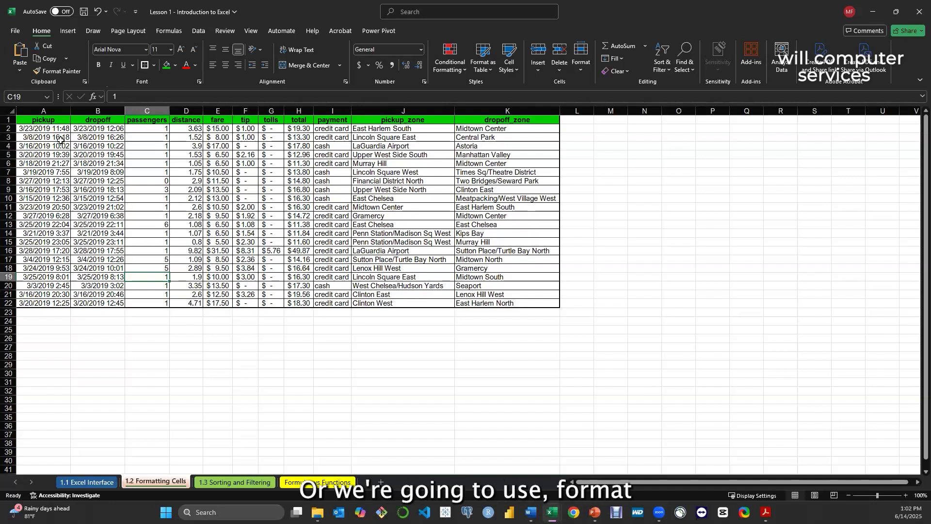
pyautogui.click(491, 73)
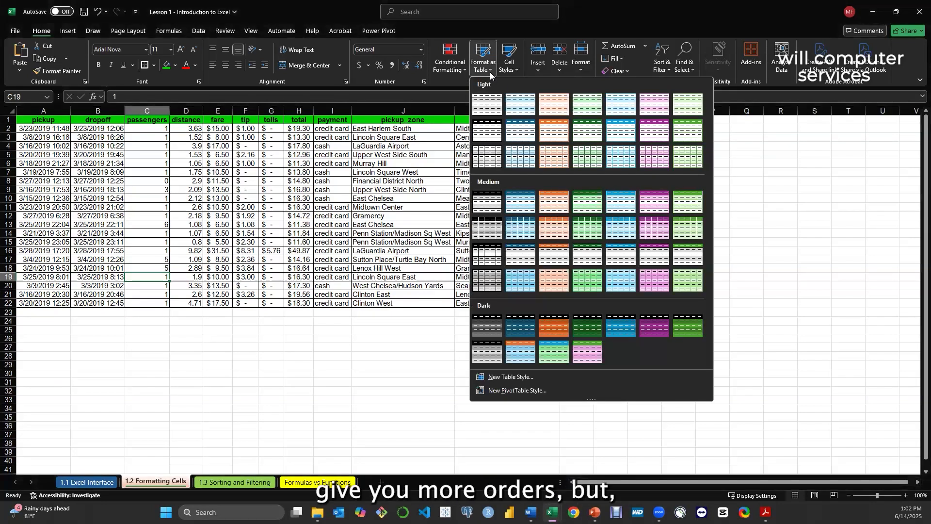
pyautogui.click(276, 208)
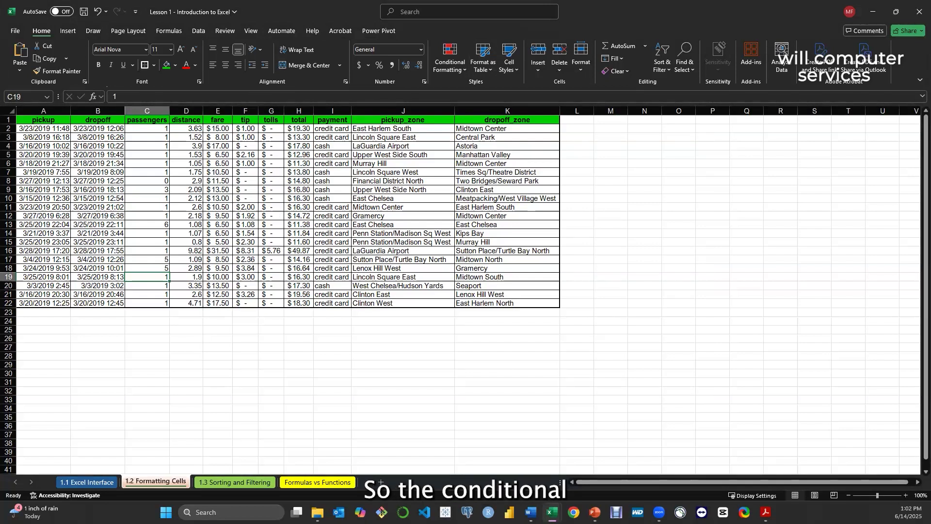
pyautogui.click(232, 484)
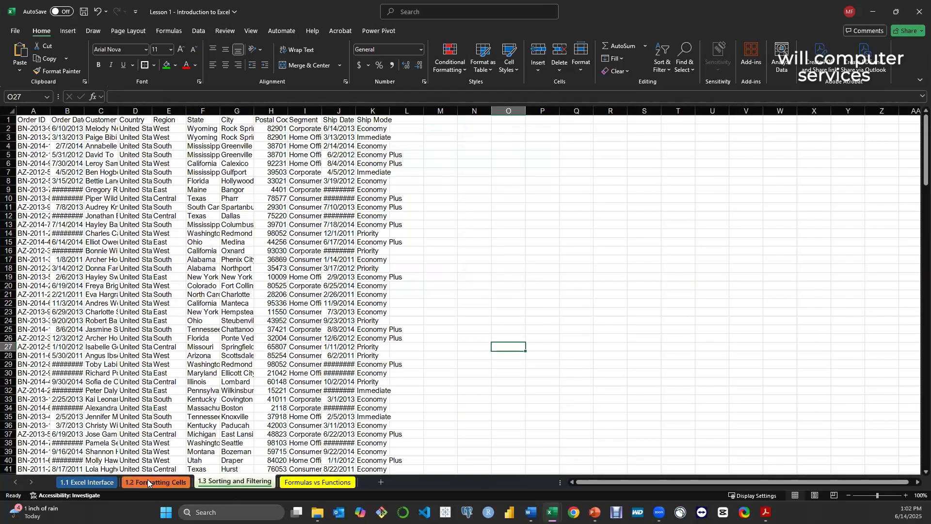
pyautogui.click(147, 480)
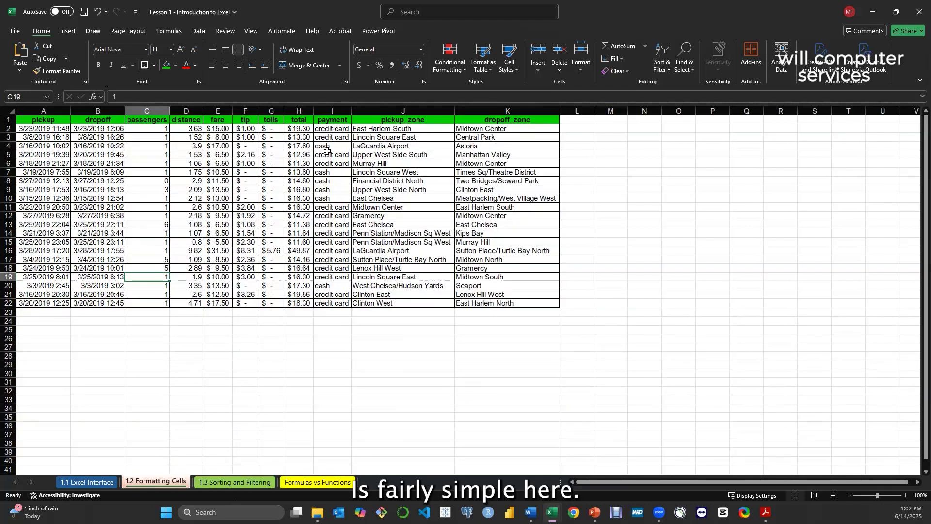
# Examine the credit card and cash entries in the payment column and look through the Conditional Formatting options for I2:I22
pyautogui.click(336, 129)
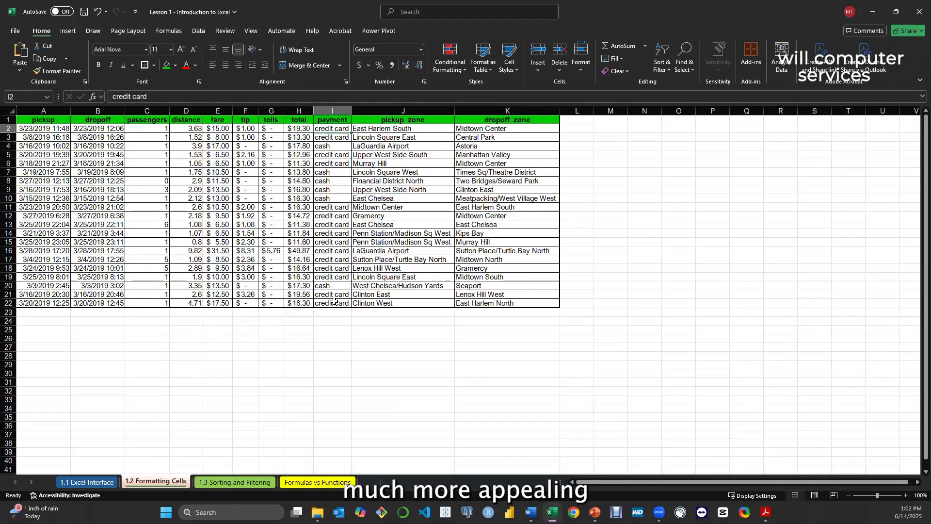
pyautogui.click(336, 137)
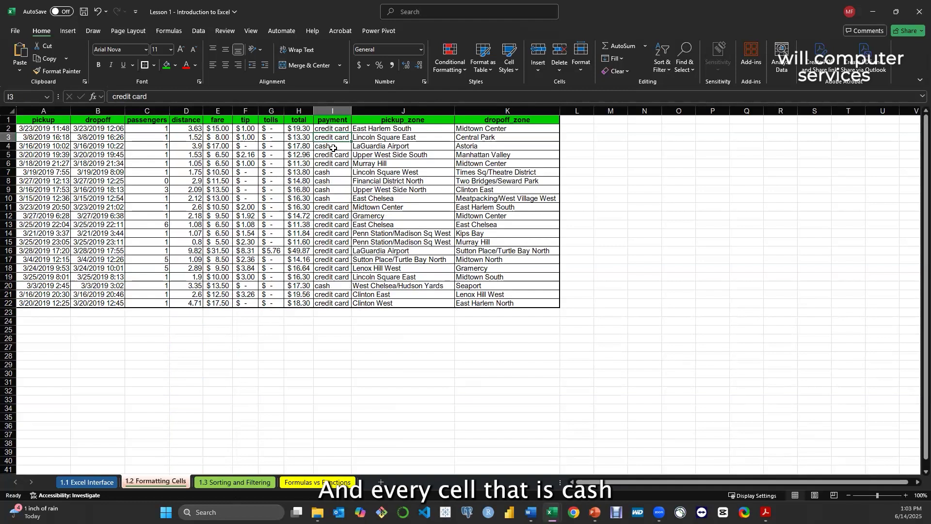
pyautogui.click(335, 146)
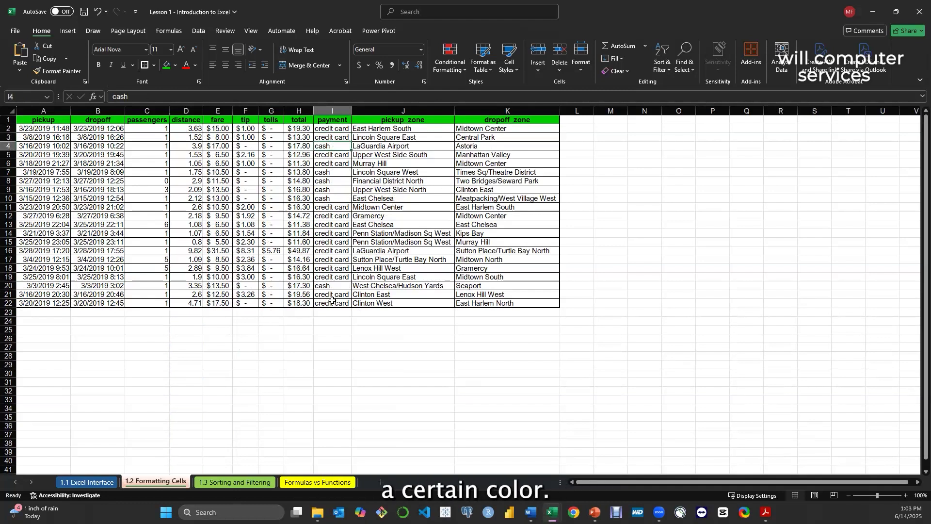
pyautogui.click(333, 127)
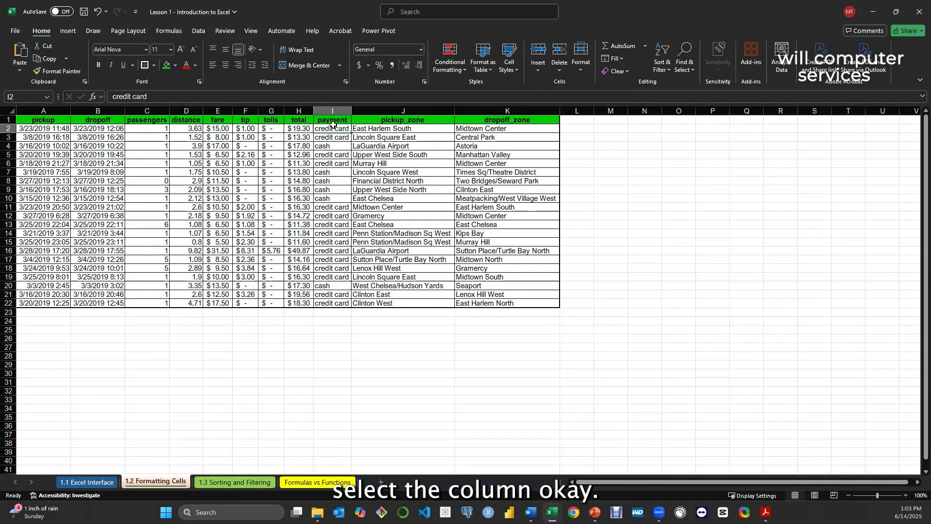
pyautogui.click(330, 111)
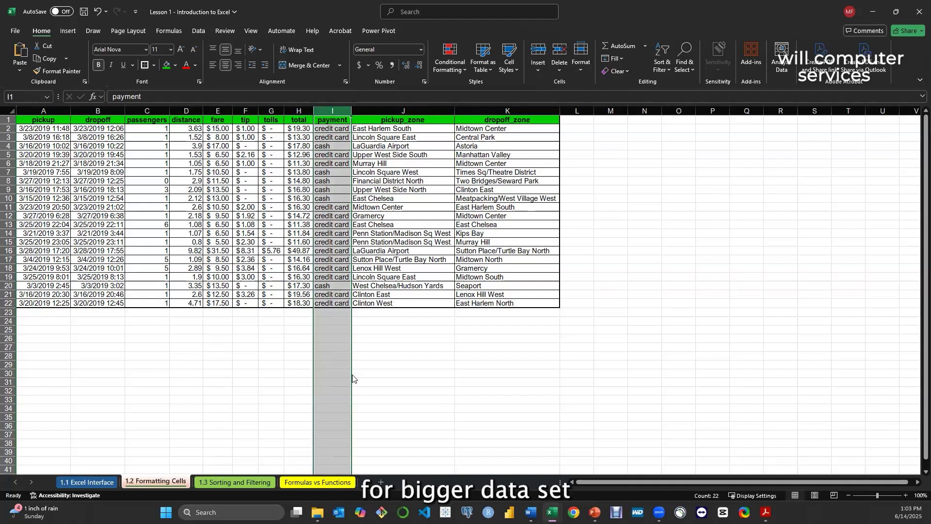
pyautogui.click(370, 354)
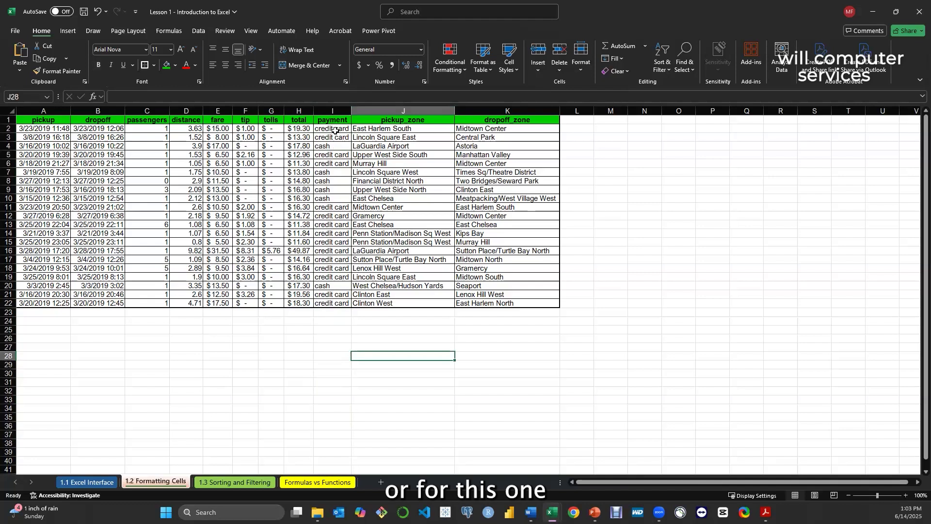
pyautogui.moveTo(332, 129); pyautogui.dragTo(330, 300)
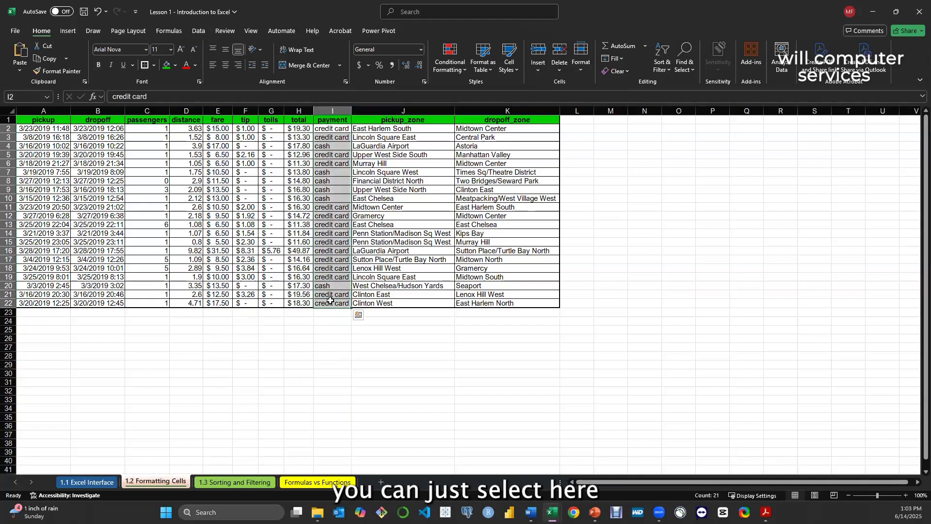
pyautogui.click(450, 71)
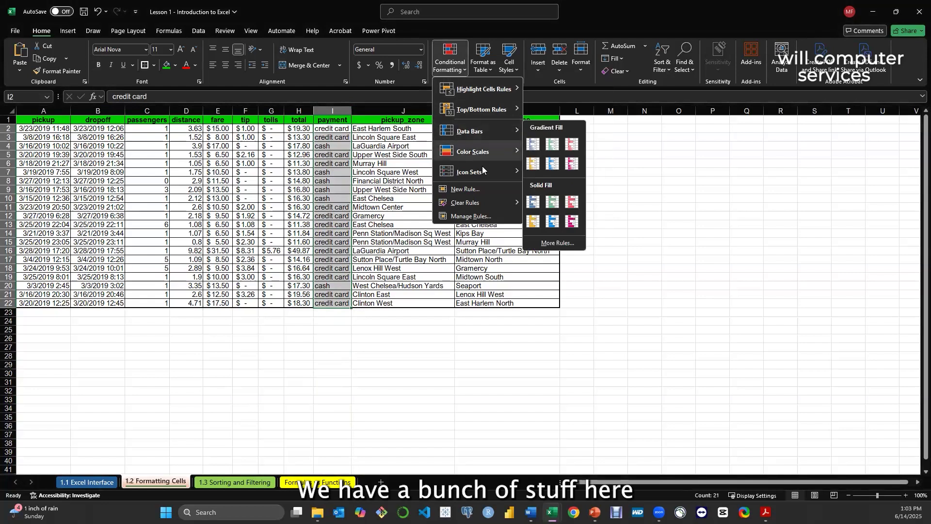
pyautogui.click(387, 273)
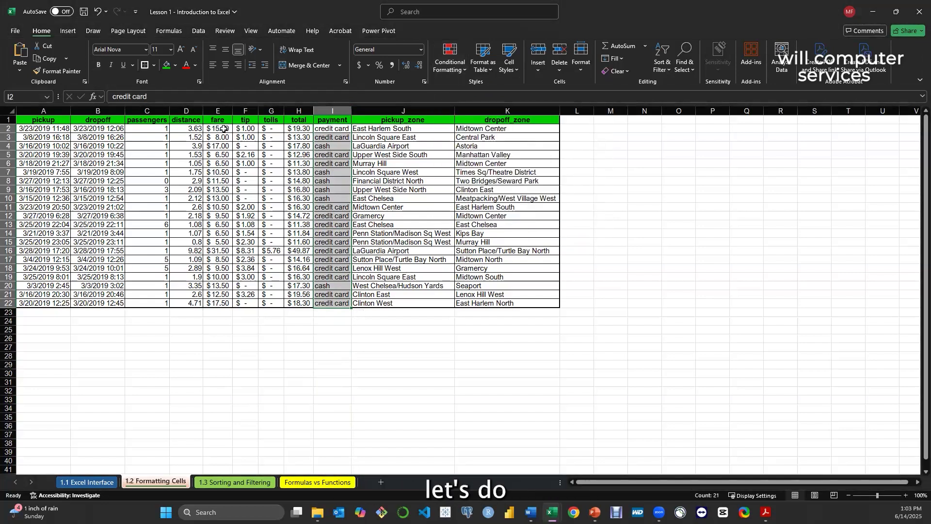
# Add green solid-fill data bars to the distance values D2:D22 with Conditional Formatting
pyautogui.click(193, 128)
pyautogui.moveTo(187, 164); pyautogui.dragTo(194, 303)
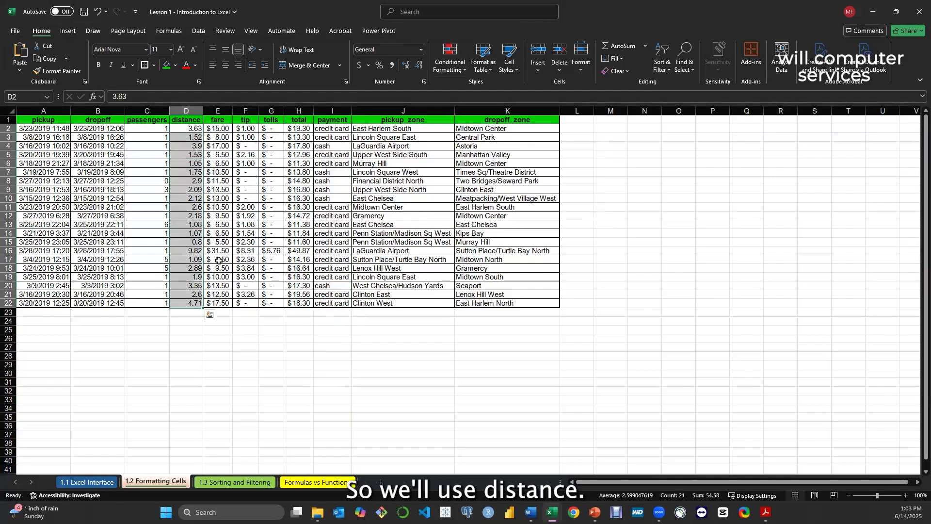
pyautogui.click(459, 71)
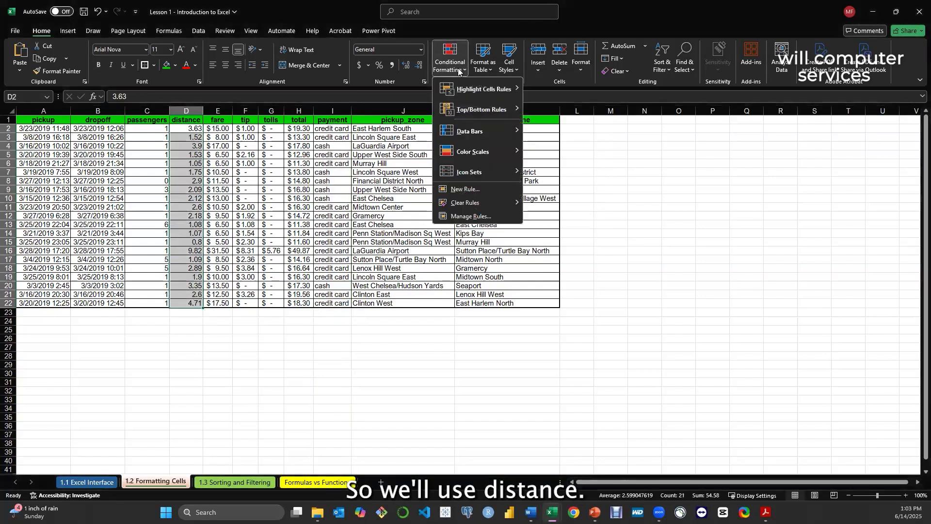
pyautogui.moveTo(469, 133)
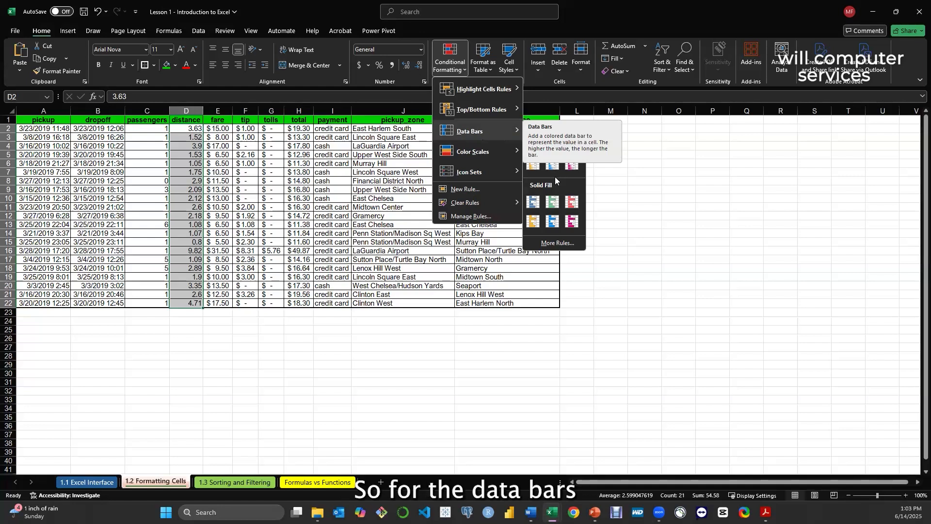
pyautogui.click(552, 201)
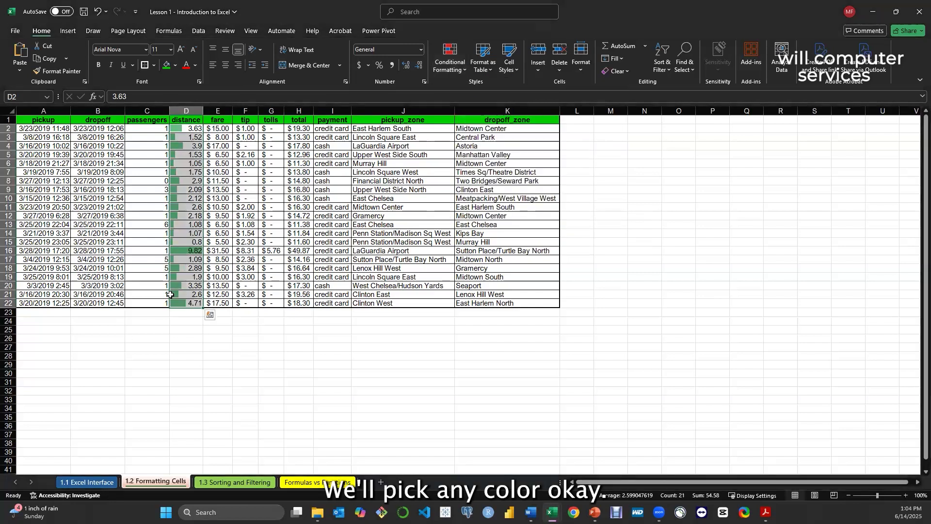
pyautogui.click(179, 277)
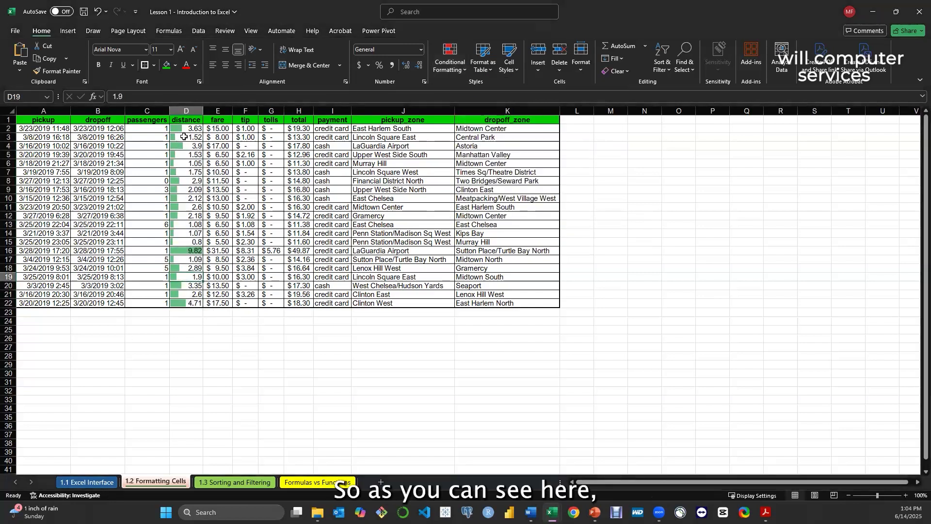
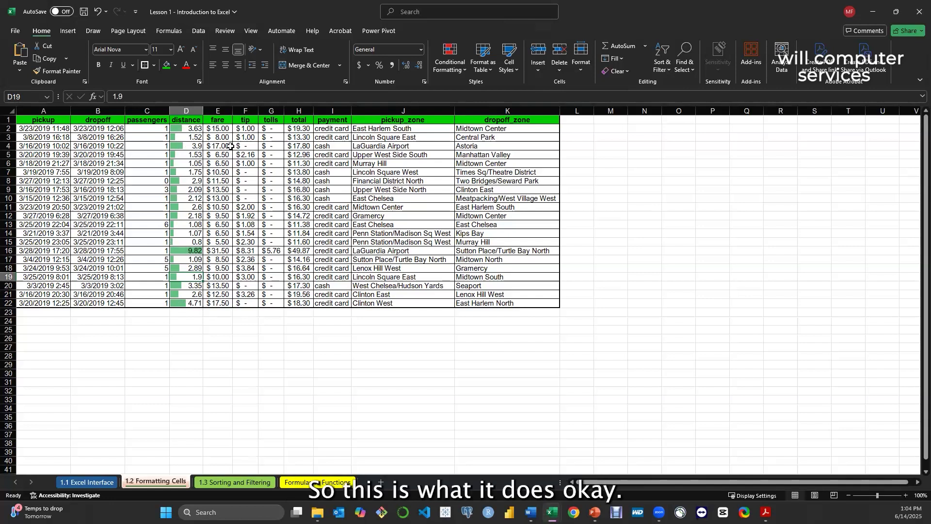
pyautogui.moveTo(223, 129); pyautogui.dragTo(224, 303)
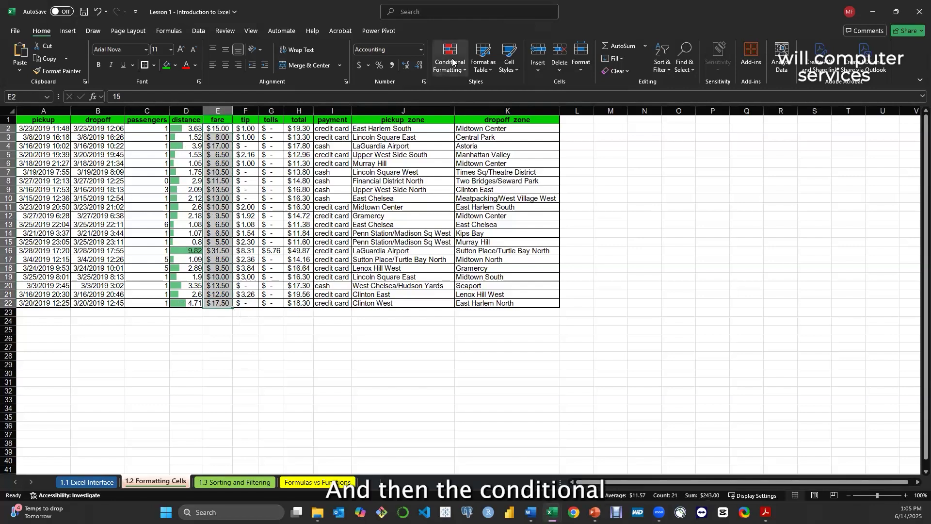
pyautogui.click(453, 60)
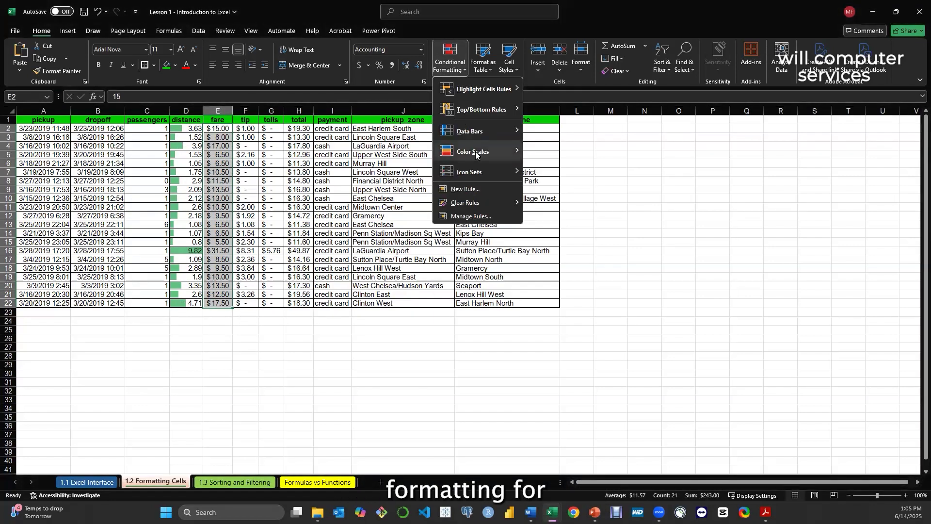
pyautogui.moveTo(476, 155)
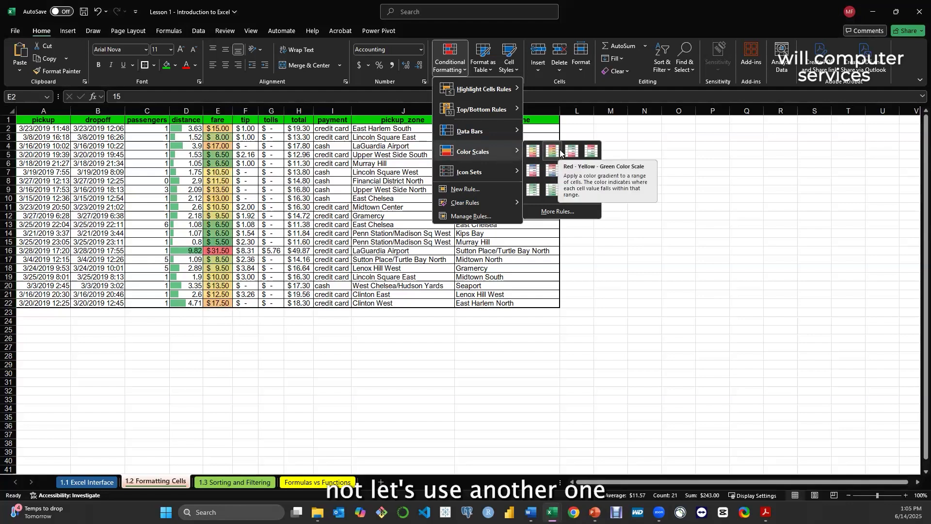
pyautogui.click(533, 151)
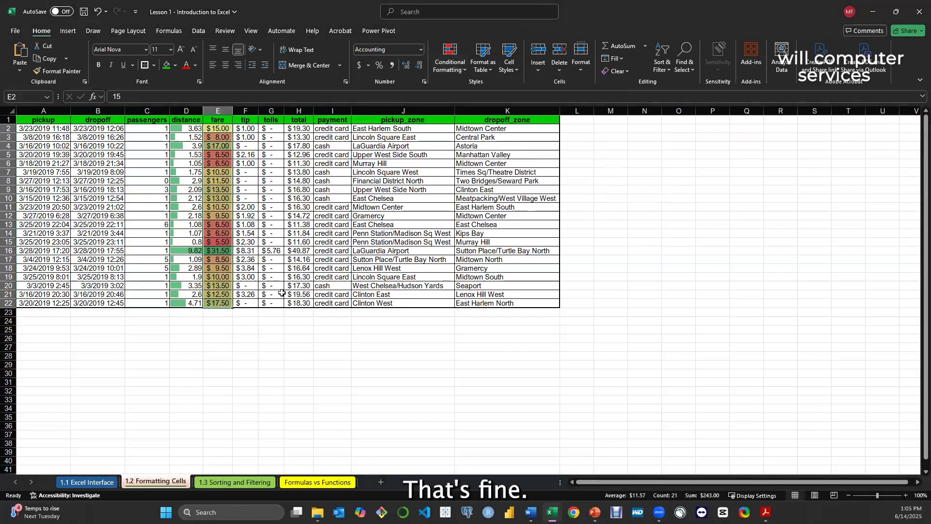
pyautogui.click(220, 286)
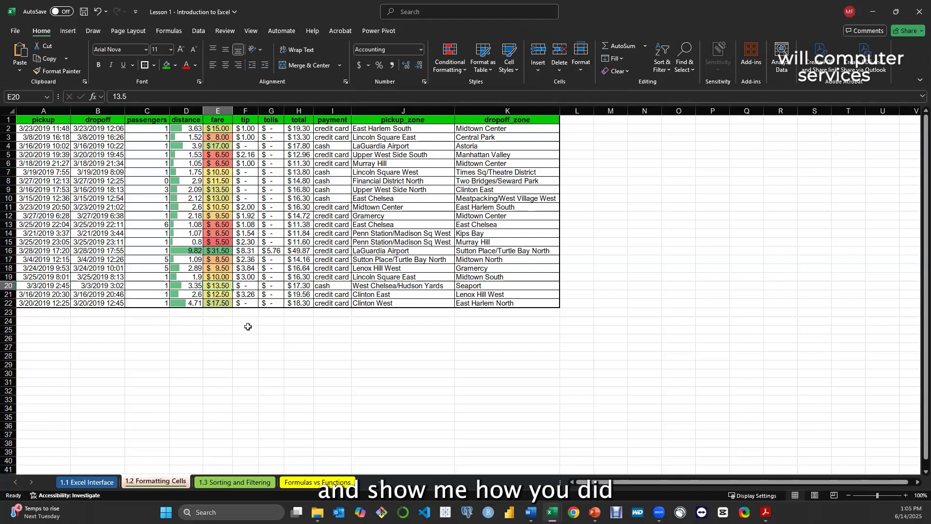
pyautogui.hotkey('ctrl', 'z')
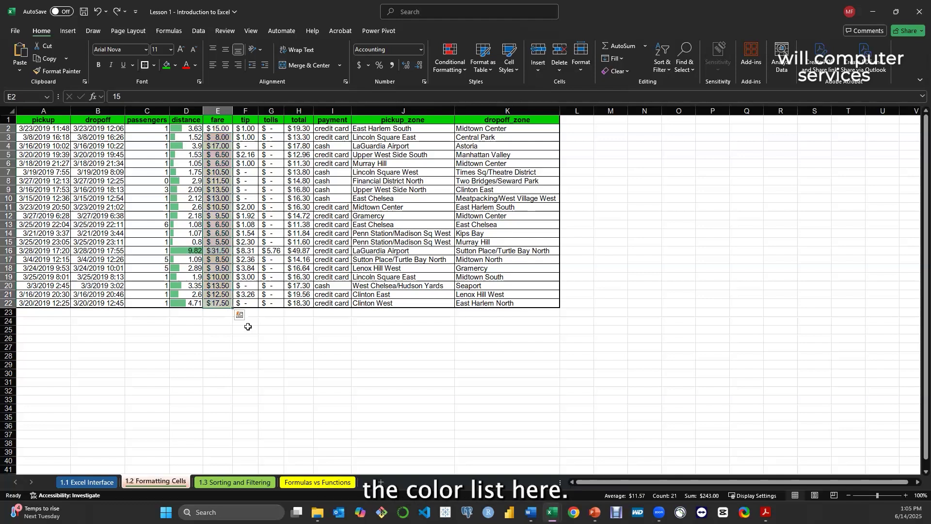
pyautogui.click(290, 347)
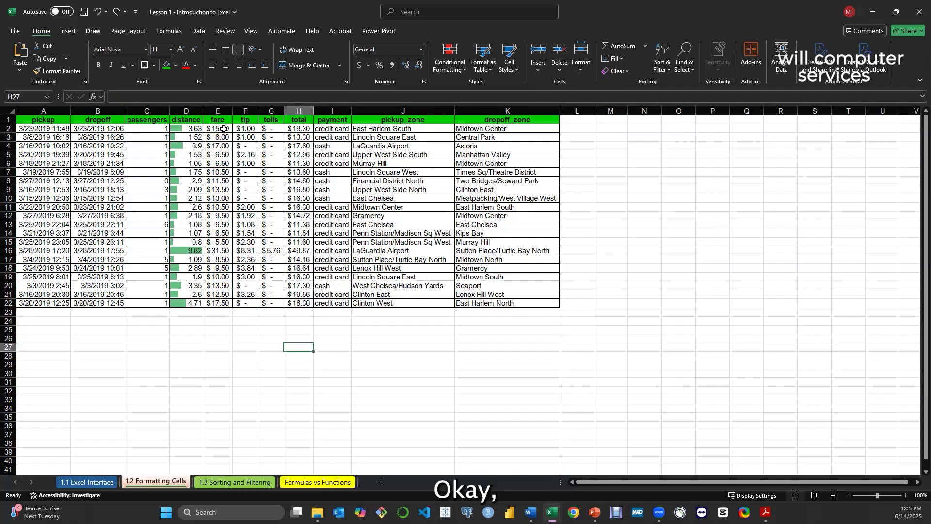
# Apply the Green - Yellow - Red color scale to the fare values E2:E22 with Conditional Formatting
pyautogui.moveTo(214, 129); pyautogui.dragTo(223, 303)
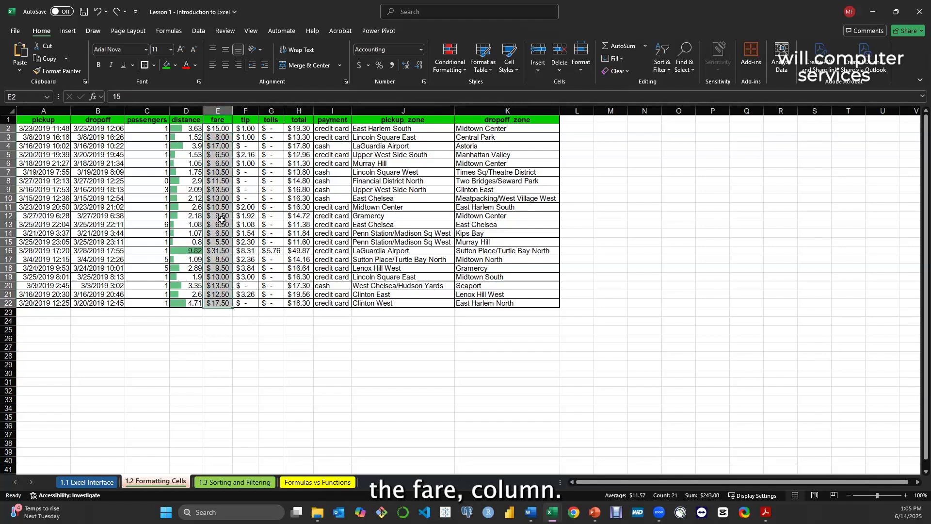
pyautogui.click(449, 65)
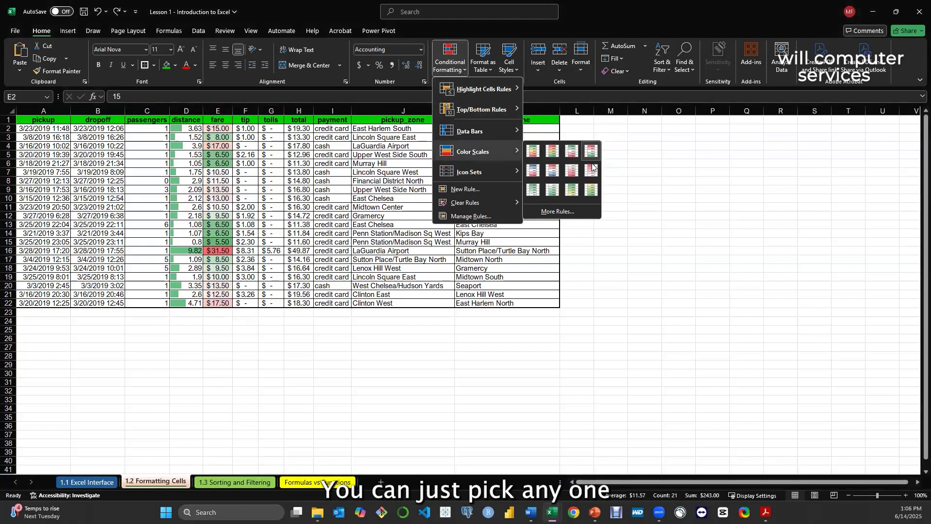
pyautogui.click(535, 154)
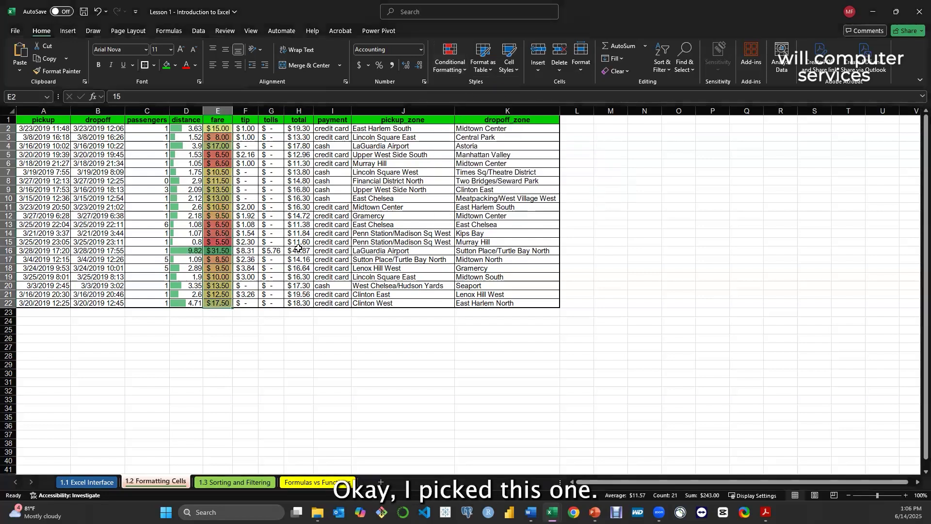
pyautogui.click(221, 265)
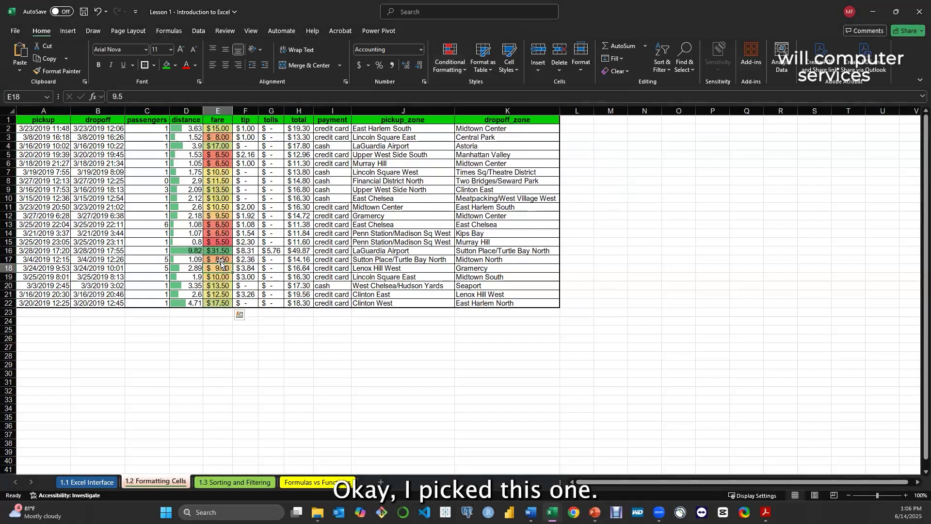
pyautogui.click(221, 250)
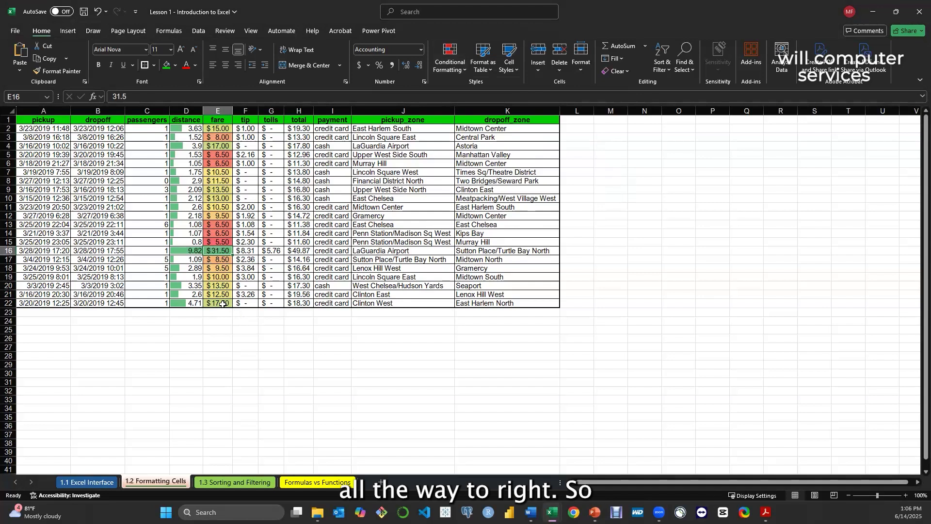
pyautogui.click(217, 305)
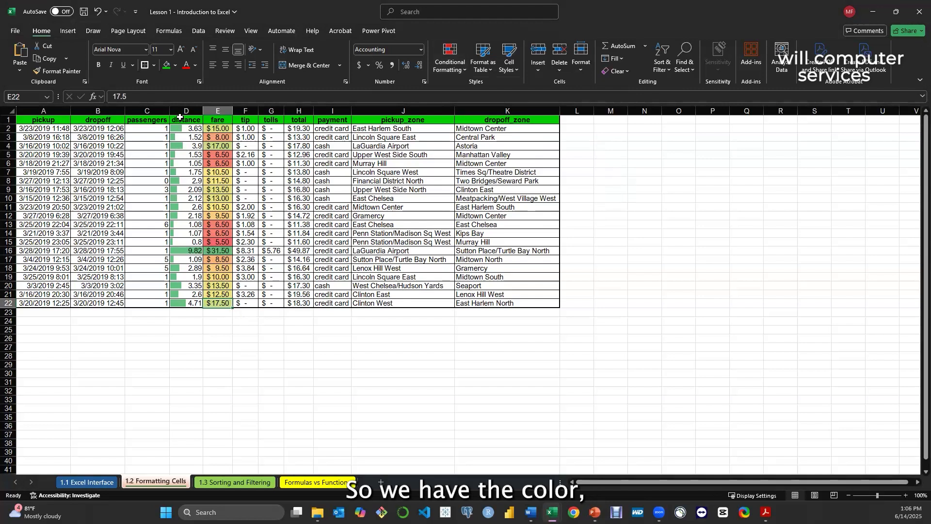
# Apply green gradient-fill data bars to the distance values D2:D22 with Conditional Formatting
pyautogui.click(459, 70)
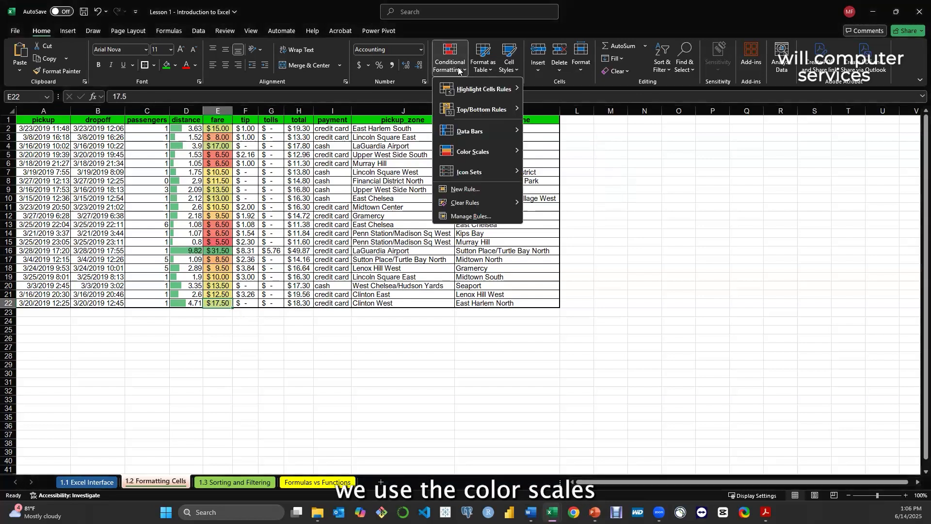
pyautogui.click(189, 129)
pyautogui.moveTo(188, 129); pyautogui.dragTo(194, 303)
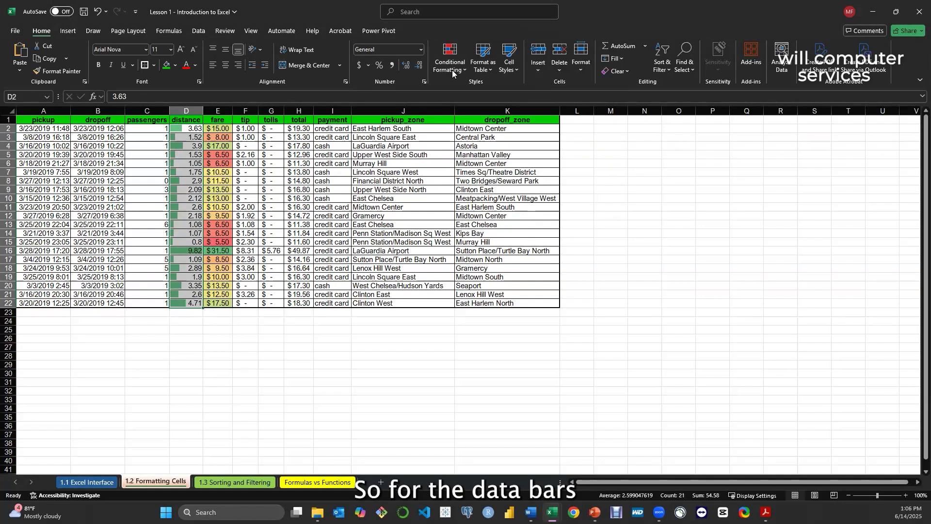
pyautogui.click(453, 72)
pyautogui.moveTo(490, 131)
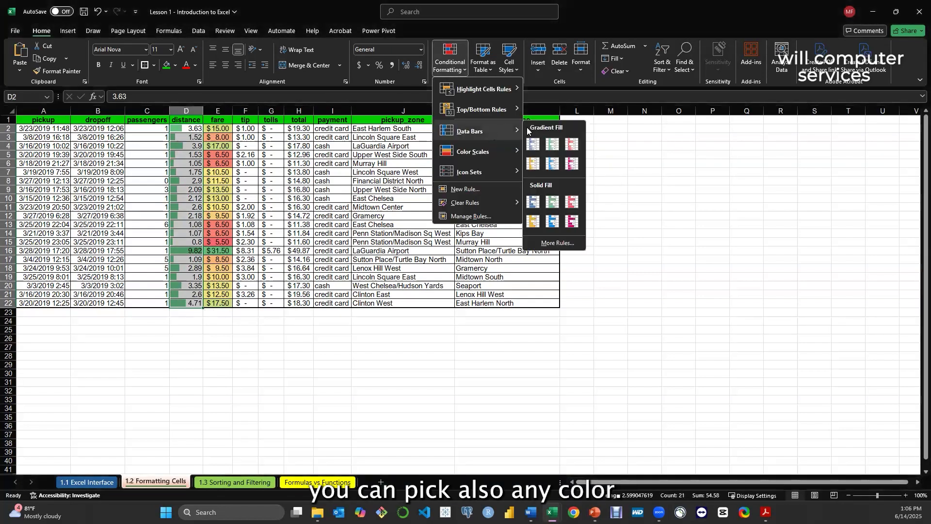
pyautogui.click(554, 144)
pyautogui.click(242, 252)
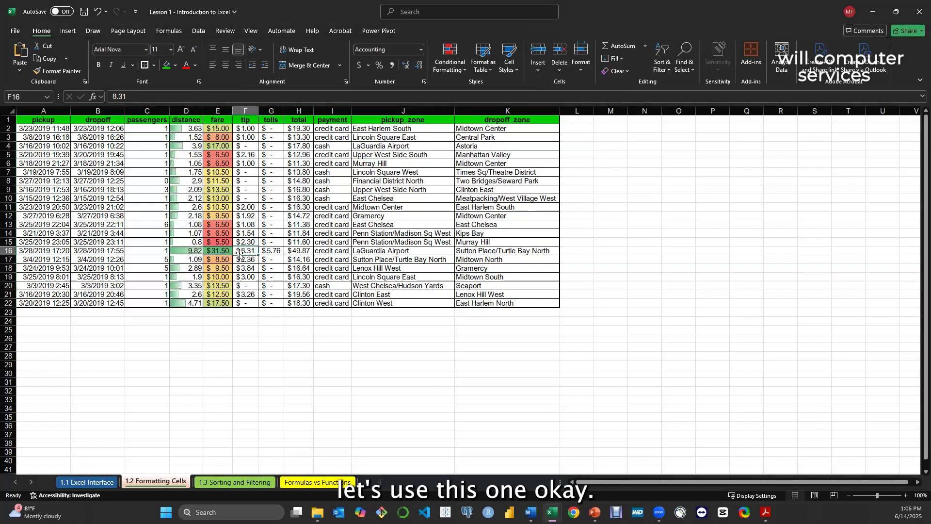
# Start a new rule for the payment values I2:I22 in the Conditional Formatting Rules Manager
pyautogui.click(338, 207)
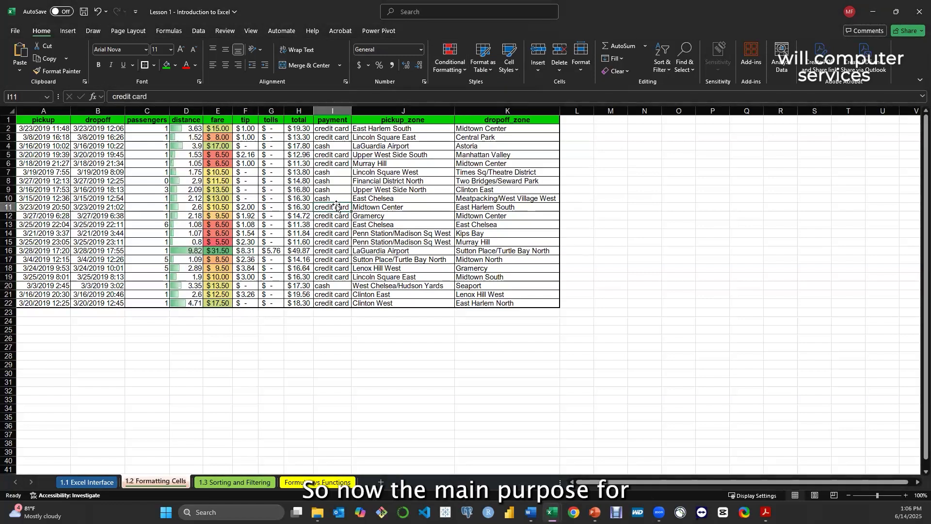
pyautogui.click(340, 128)
pyautogui.moveTo(341, 129); pyautogui.dragTo(339, 304)
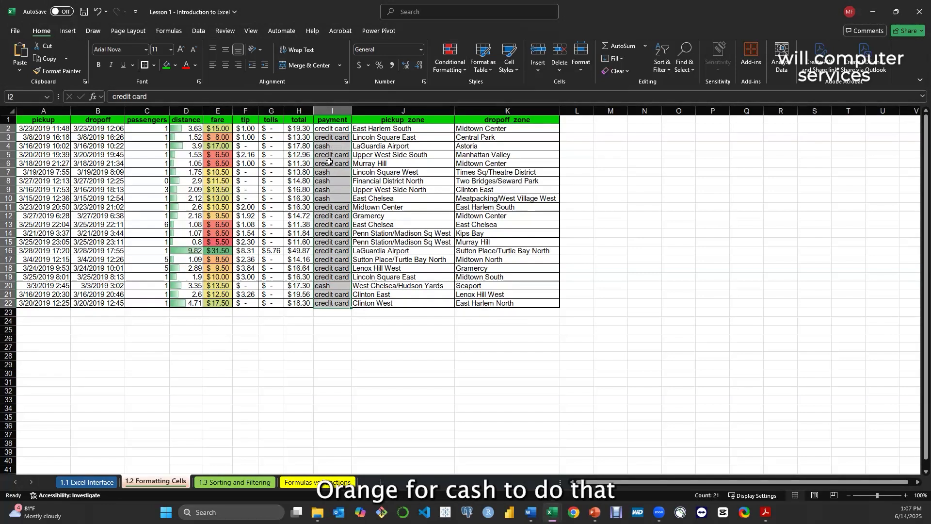
pyautogui.click(458, 71)
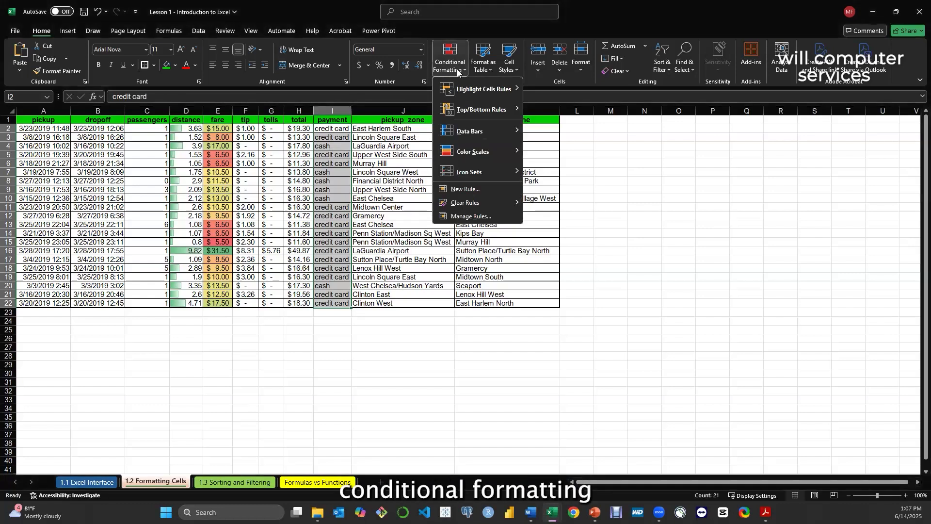
pyautogui.click(472, 216)
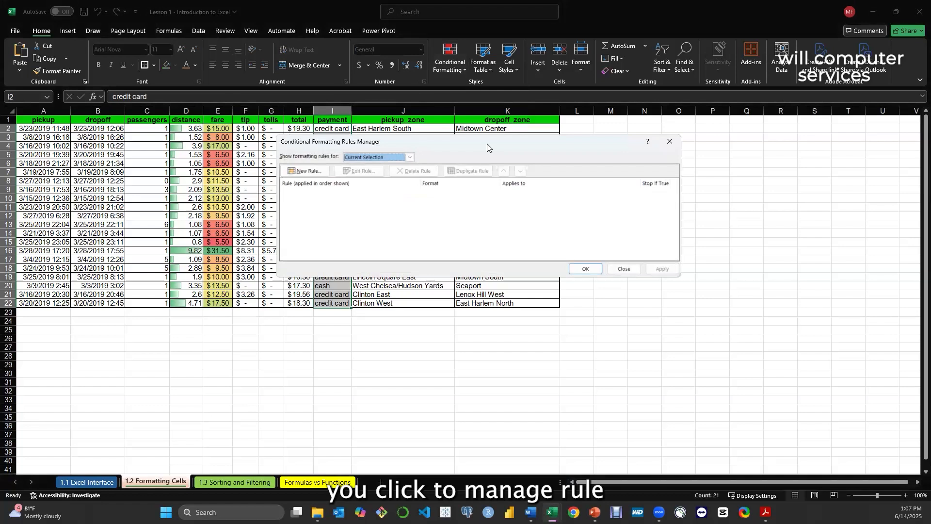
pyautogui.moveTo(487, 143); pyautogui.dragTo(648, 131)
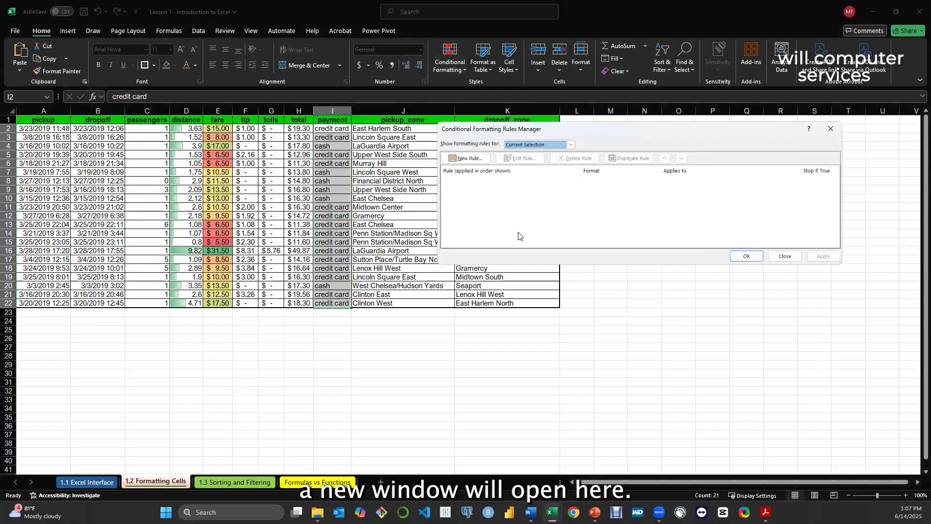
pyautogui.click(465, 160)
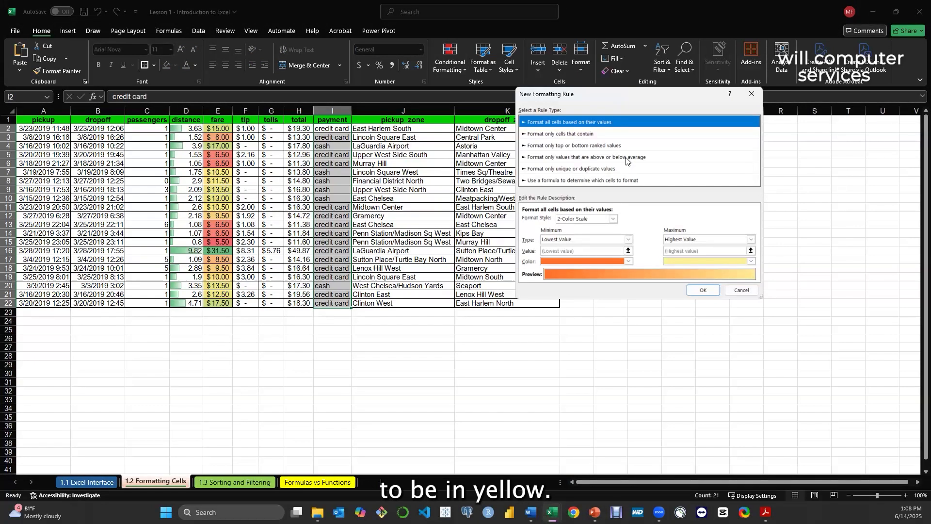
# Set the new rule to format only cells with specific text containing "credit card"
pyautogui.click(564, 138)
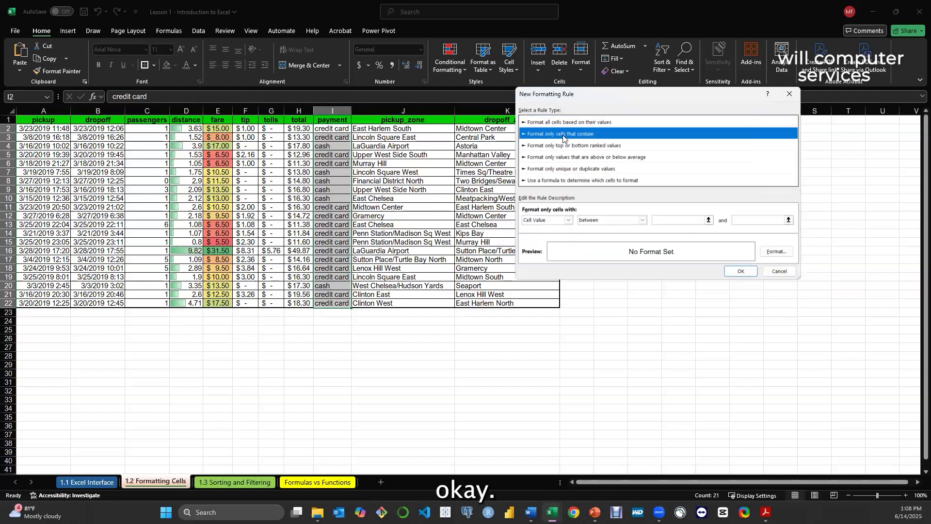
pyautogui.click(569, 220)
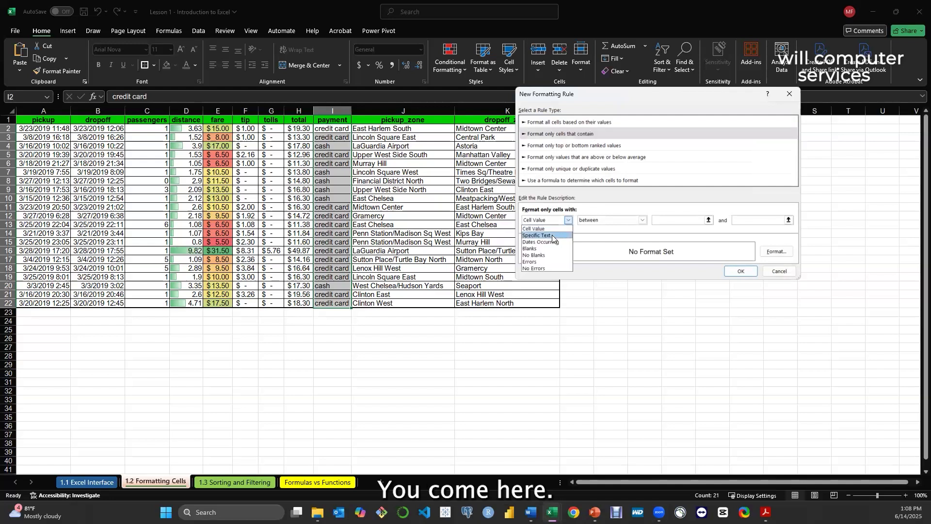
pyautogui.click(552, 236)
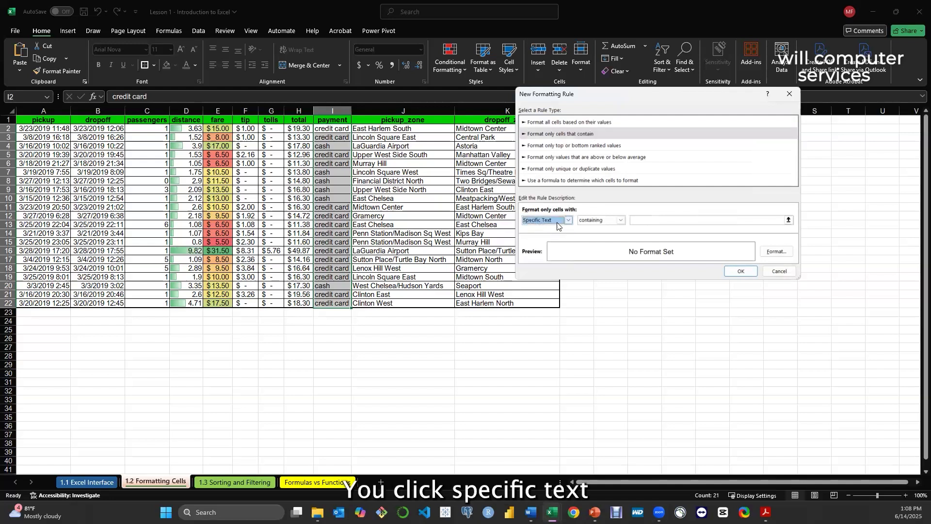
pyautogui.click(645, 219)
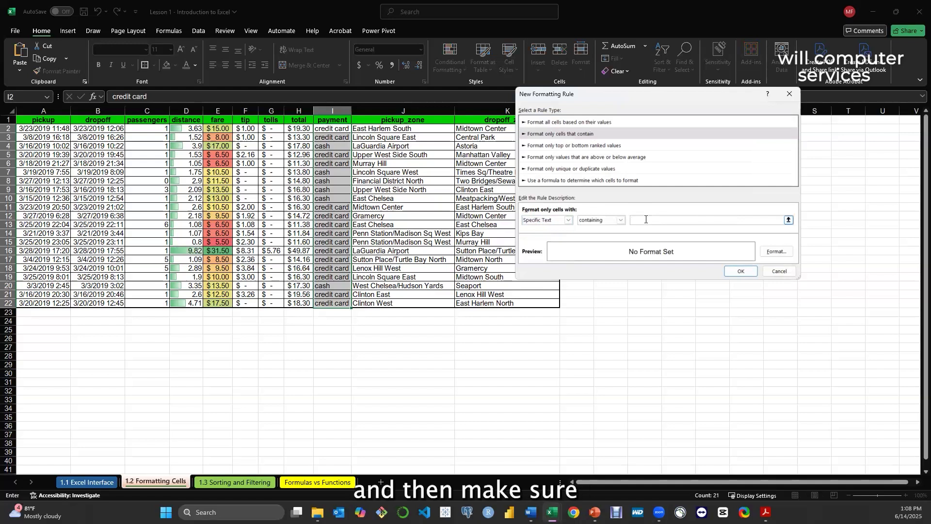
pyautogui.write('credit')
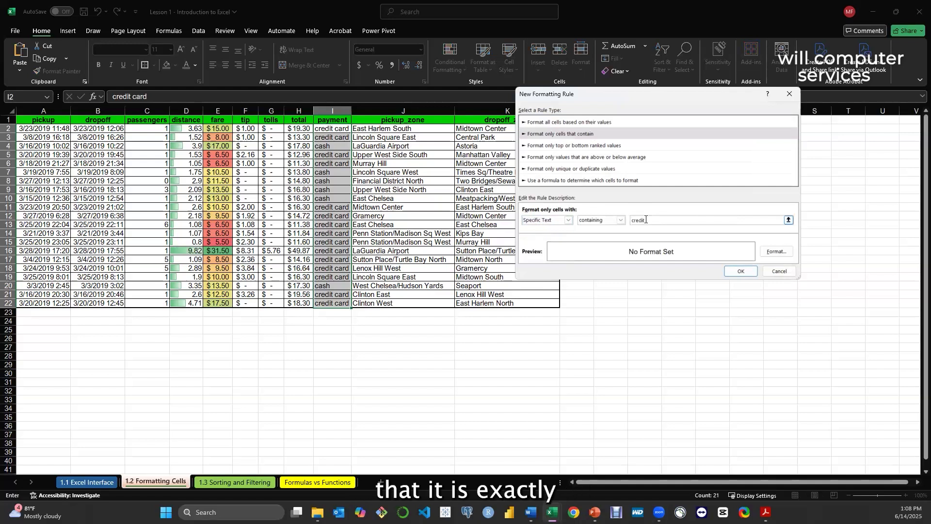
pyautogui.write(' card')
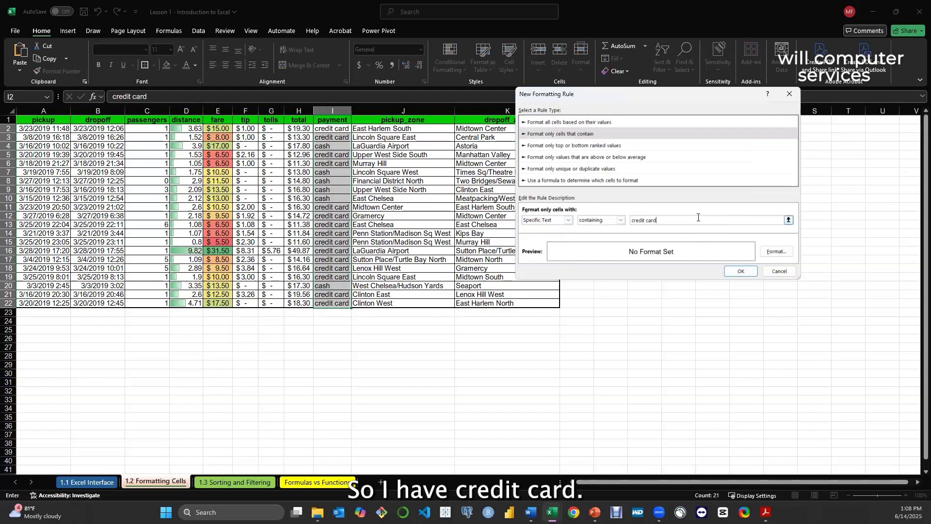
pyautogui.click(567, 221)
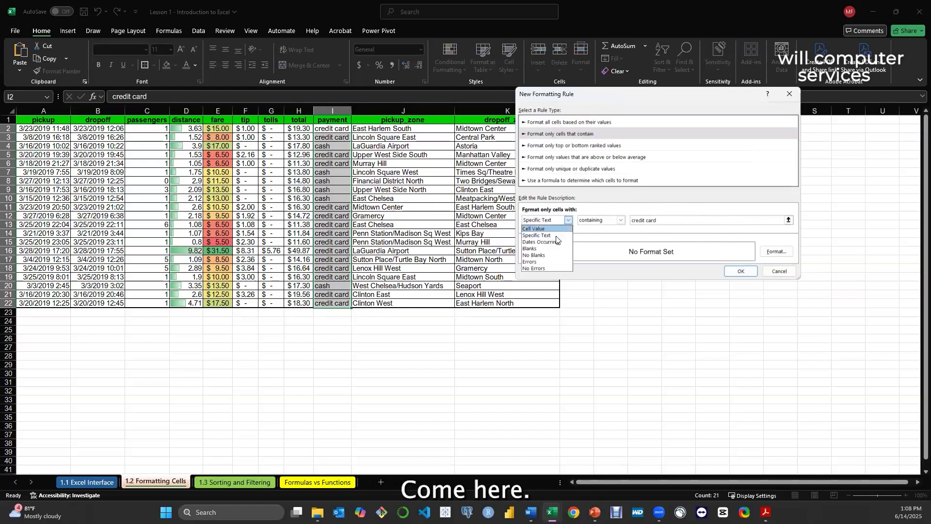
pyautogui.click(555, 236)
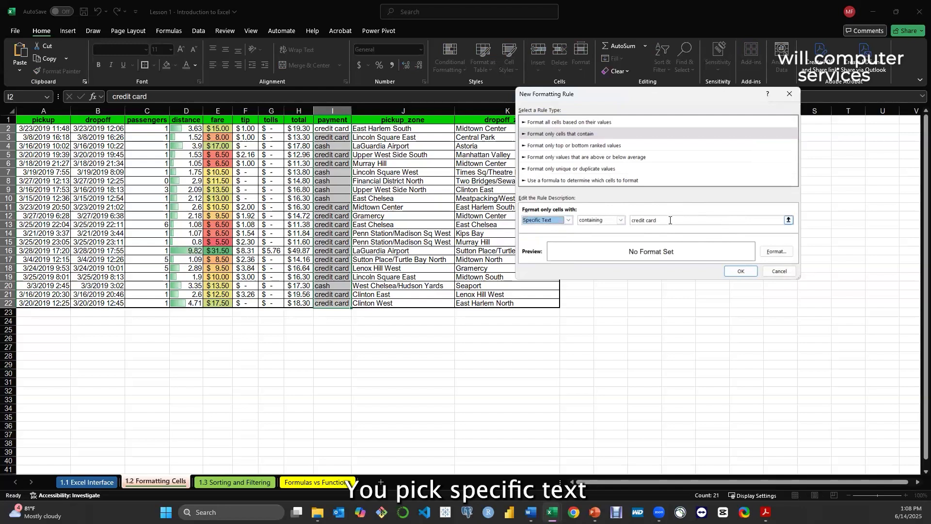
# Give the "credit card" rule a yellow fill picked from the standard color palette and apply it to the payment values I2:I22
pyautogui.click(778, 252)
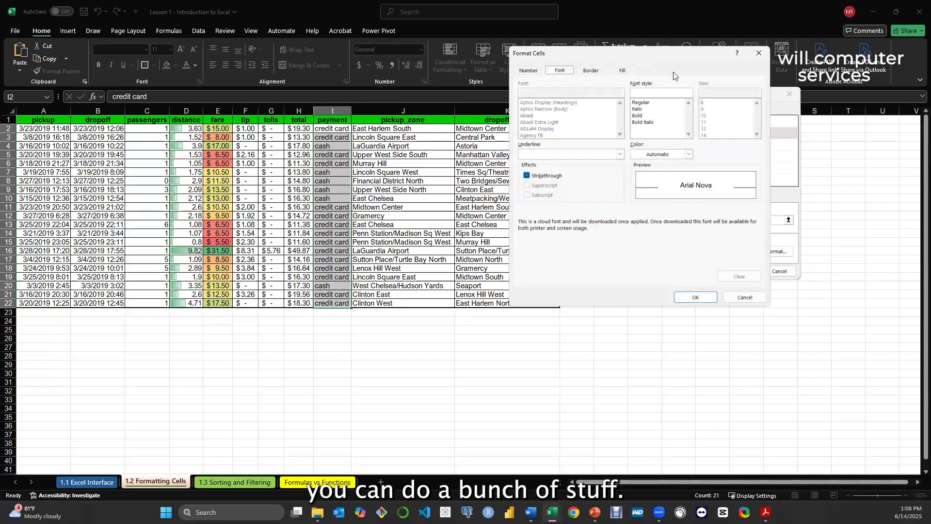
pyautogui.click(587, 71)
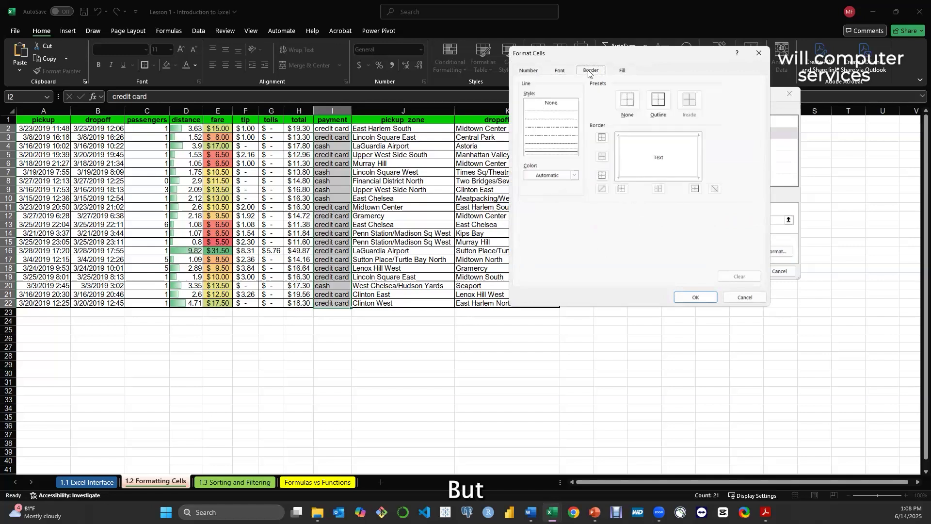
pyautogui.click(563, 72)
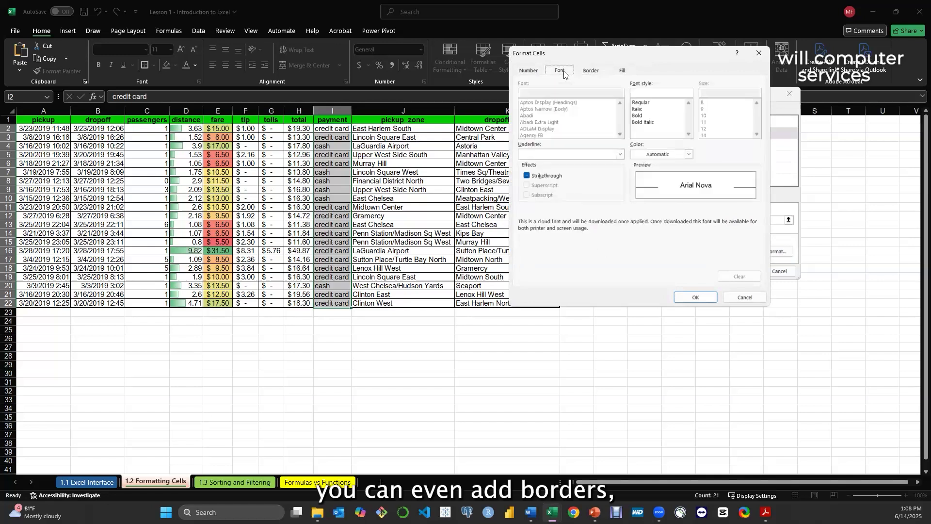
pyautogui.click(622, 72)
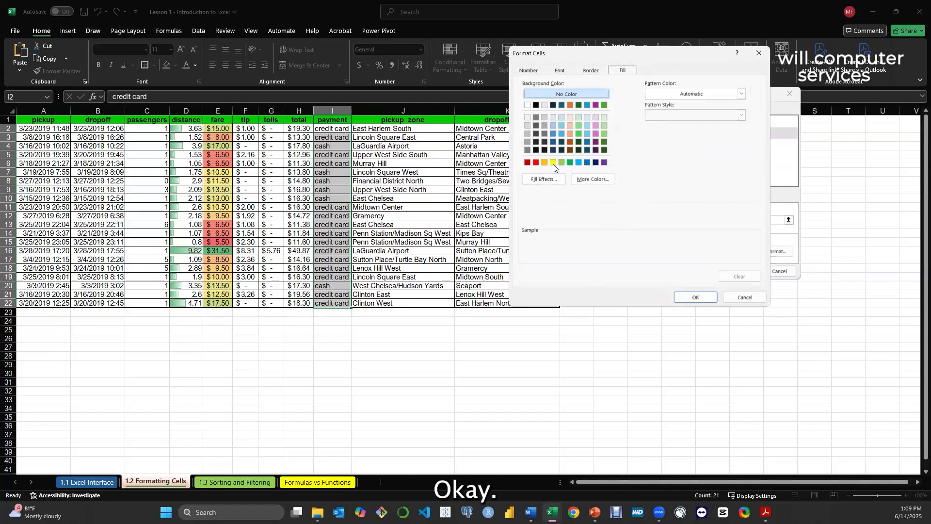
pyautogui.click(597, 181)
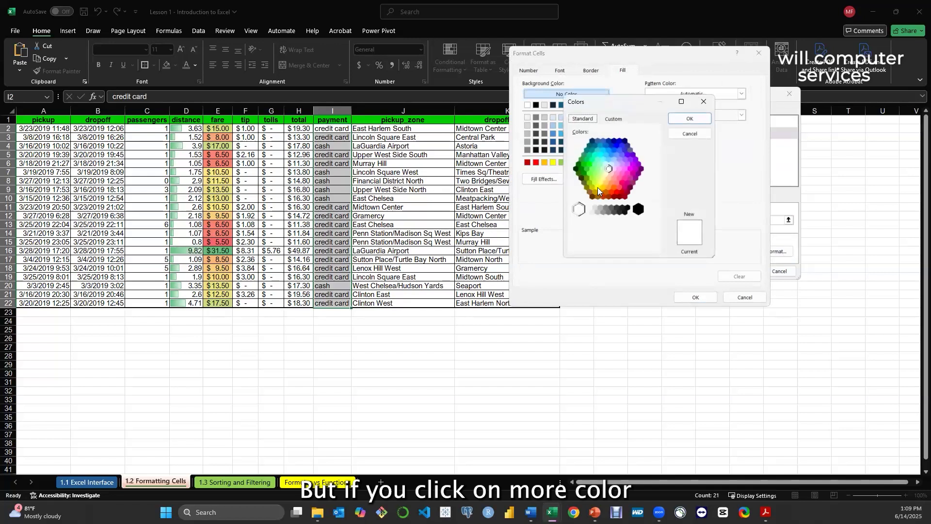
pyautogui.click(597, 187)
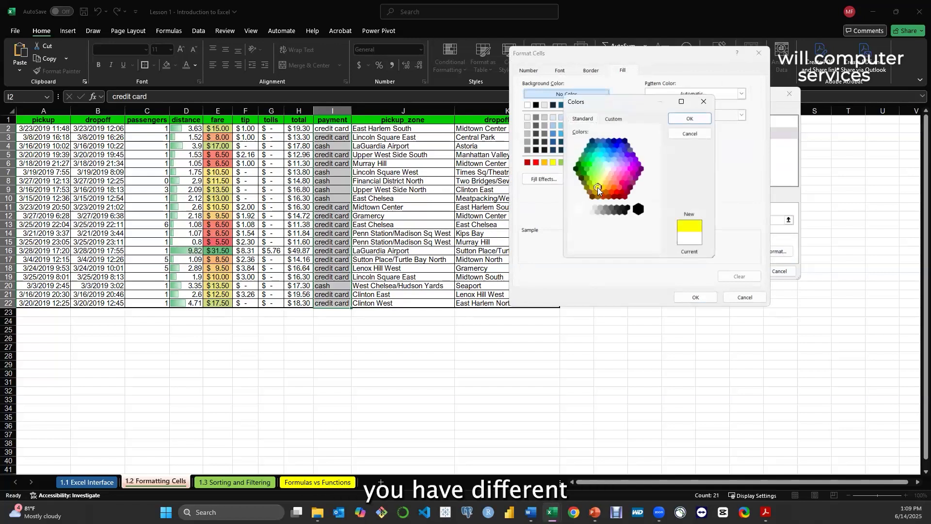
pyautogui.click(692, 119)
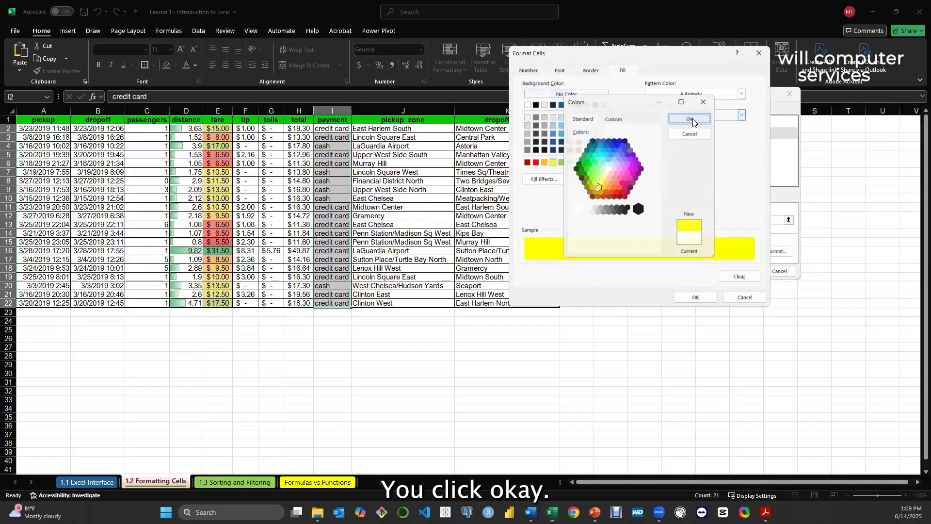
pyautogui.click(701, 296)
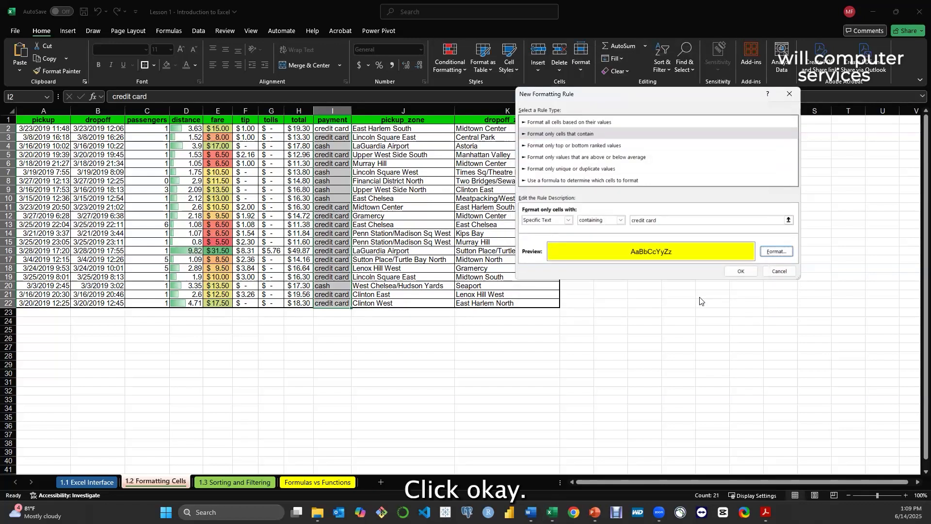
pyautogui.click(745, 271)
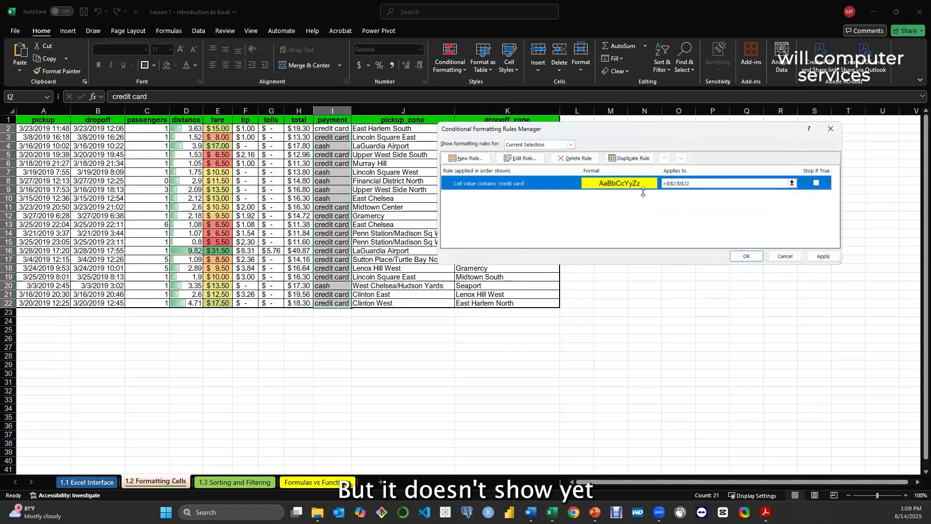
pyautogui.click(823, 255)
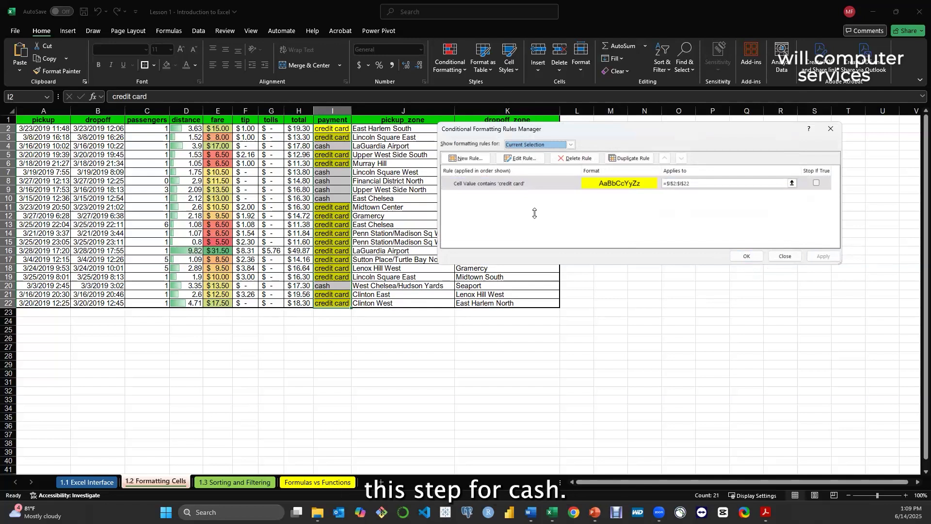
pyautogui.click(466, 157)
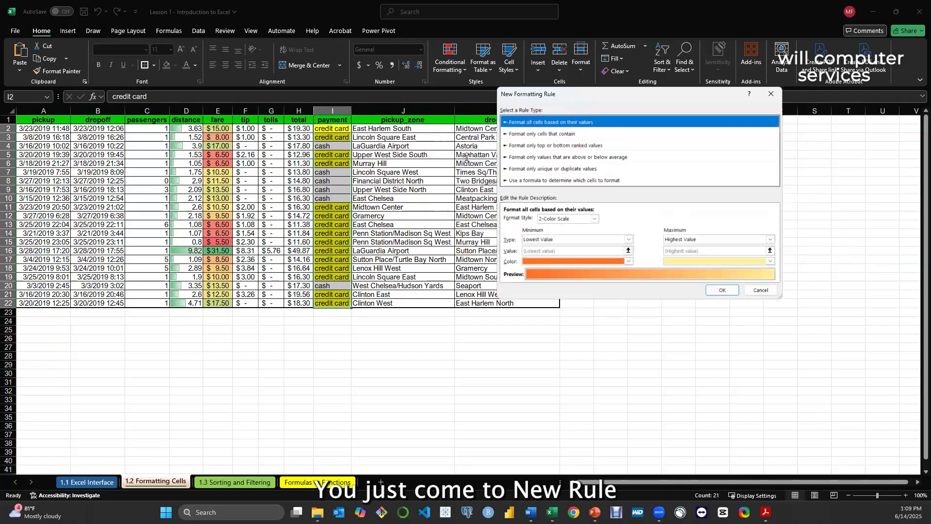
pyautogui.click(546, 132)
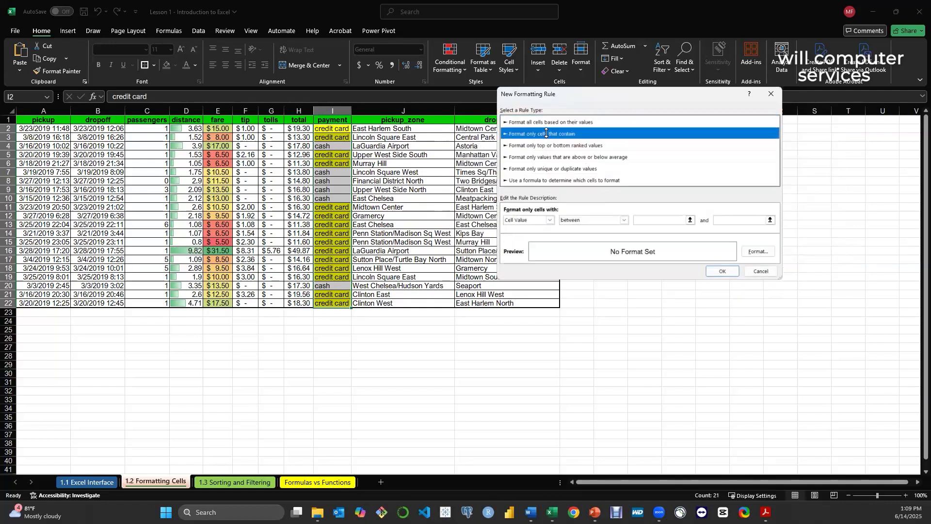
pyautogui.click(550, 220)
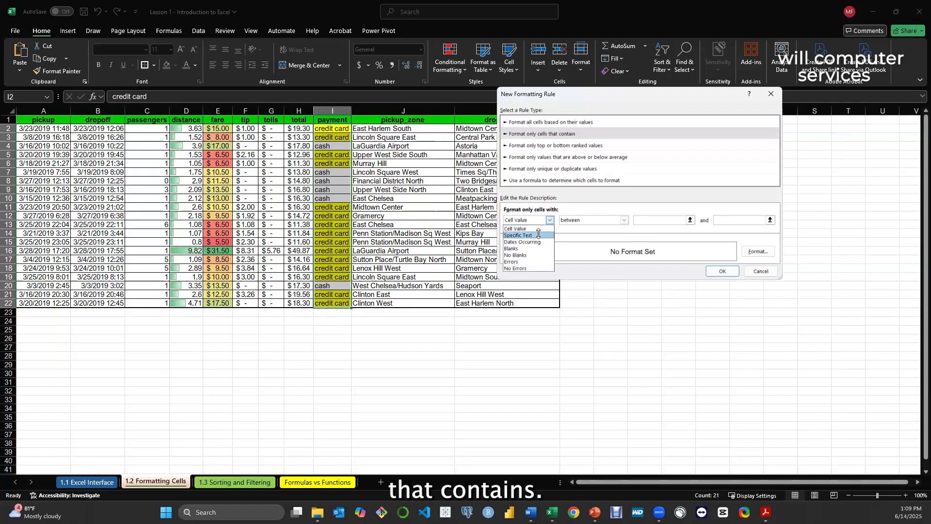
pyautogui.click(526, 231)
pyautogui.click(634, 220)
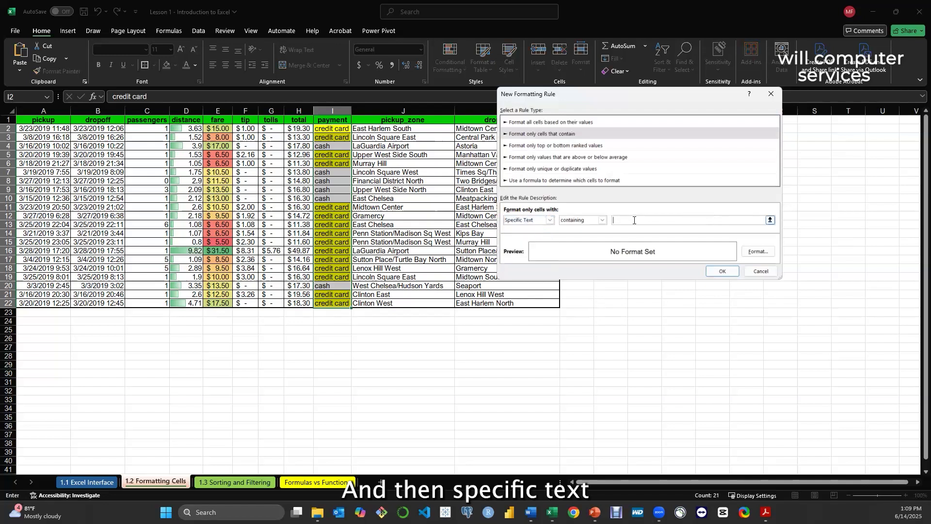
pyautogui.write('cash')
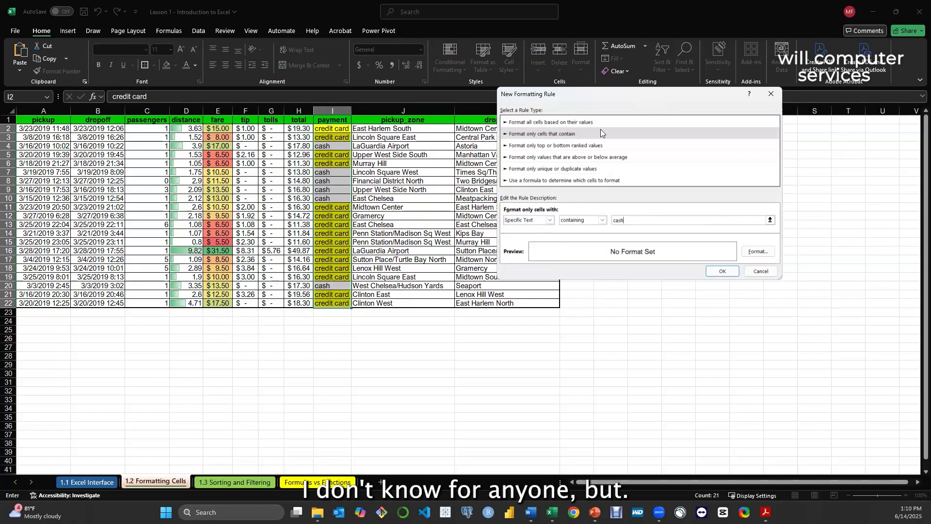
pyautogui.click(760, 271)
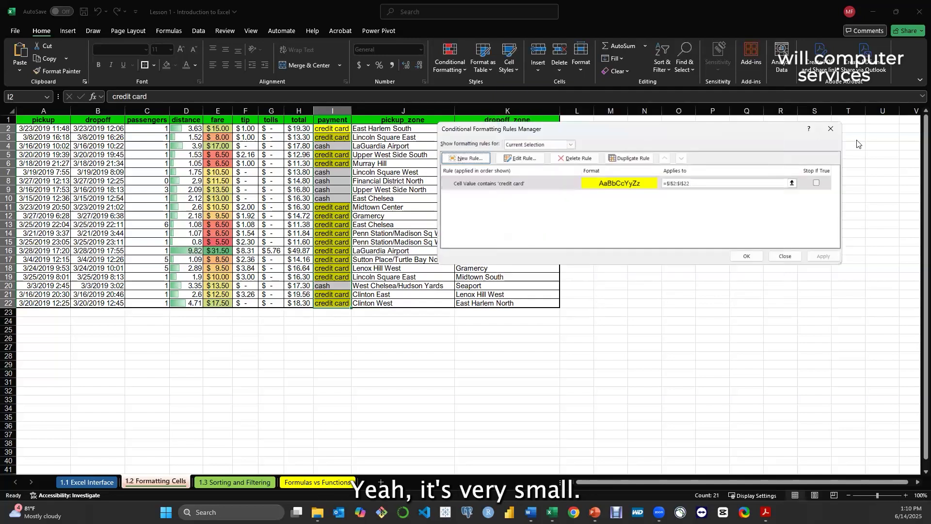
pyautogui.click(831, 128)
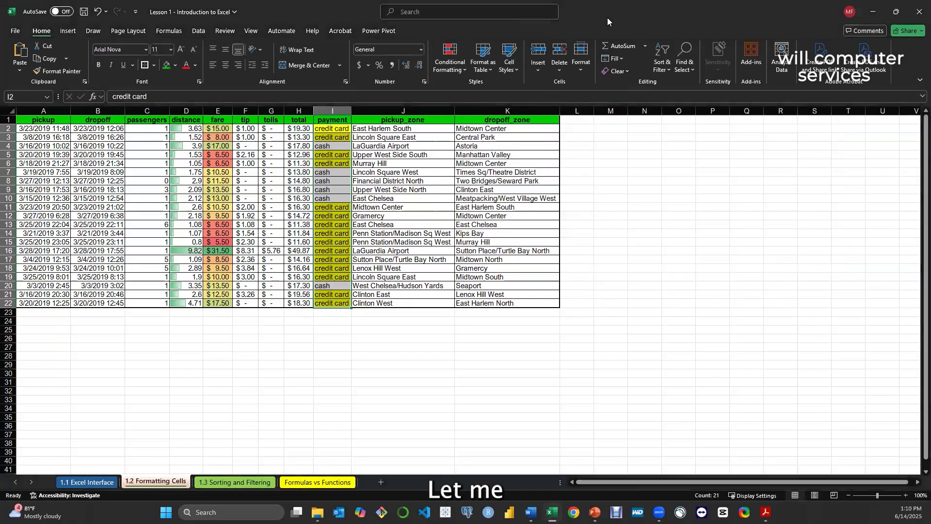
# Zoom the sheet in to 120% and AutoFit the widths of columns A through K
pyautogui.click(905, 496)
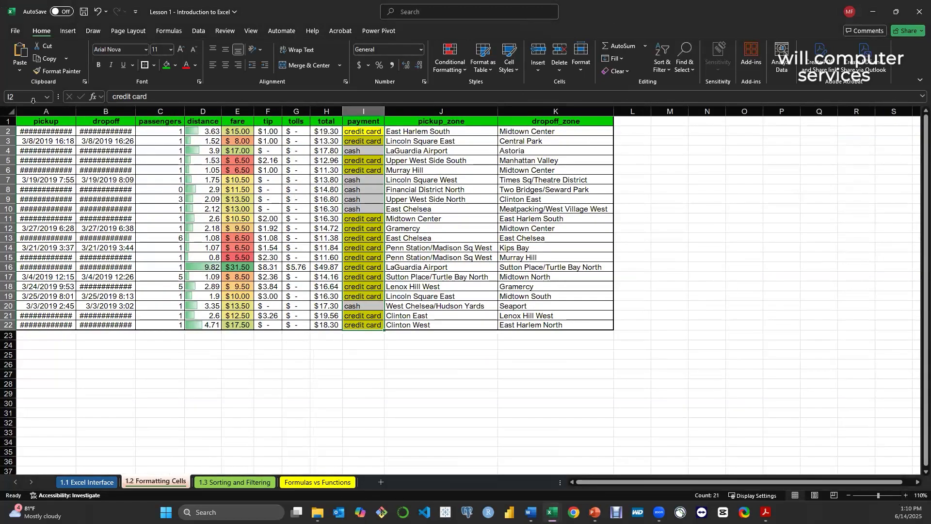
pyautogui.moveTo(36, 111); pyautogui.dragTo(557, 111)
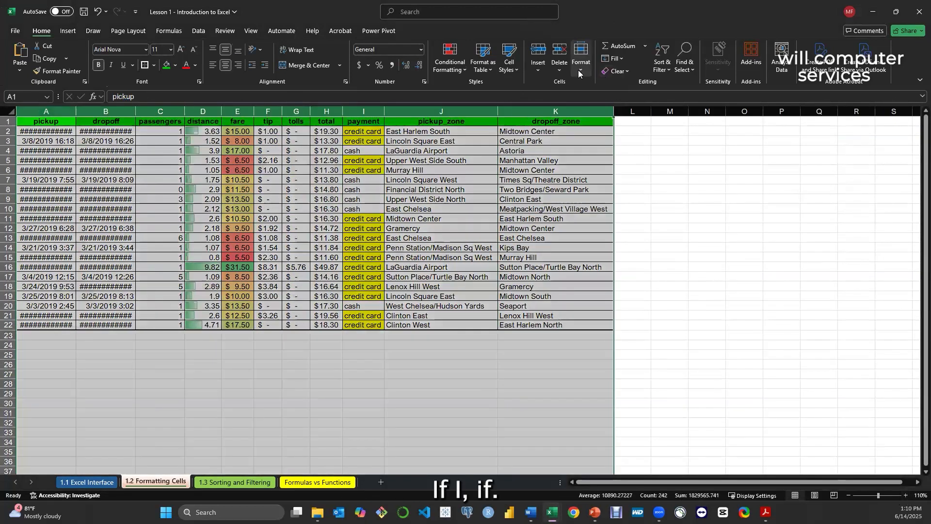
pyautogui.click(581, 71)
pyautogui.click(603, 139)
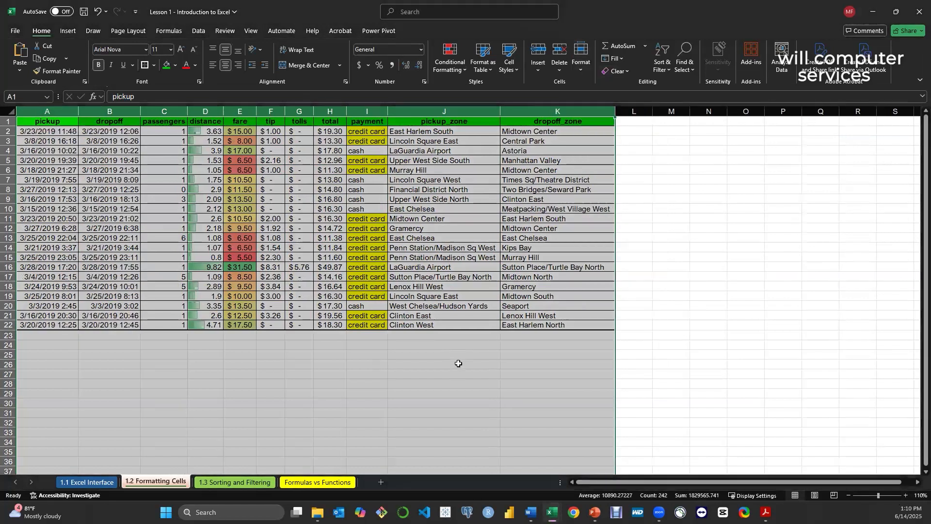
pyautogui.click(458, 363)
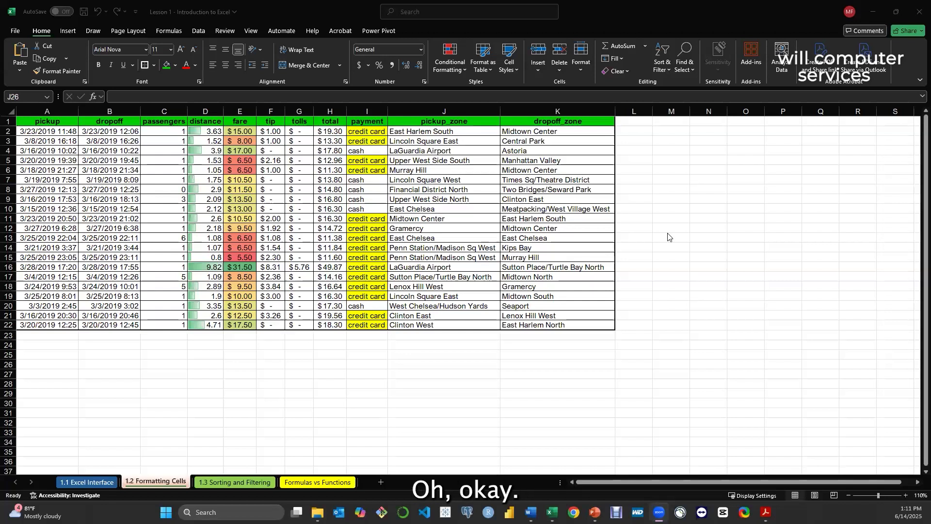
pyautogui.click(507, 85)
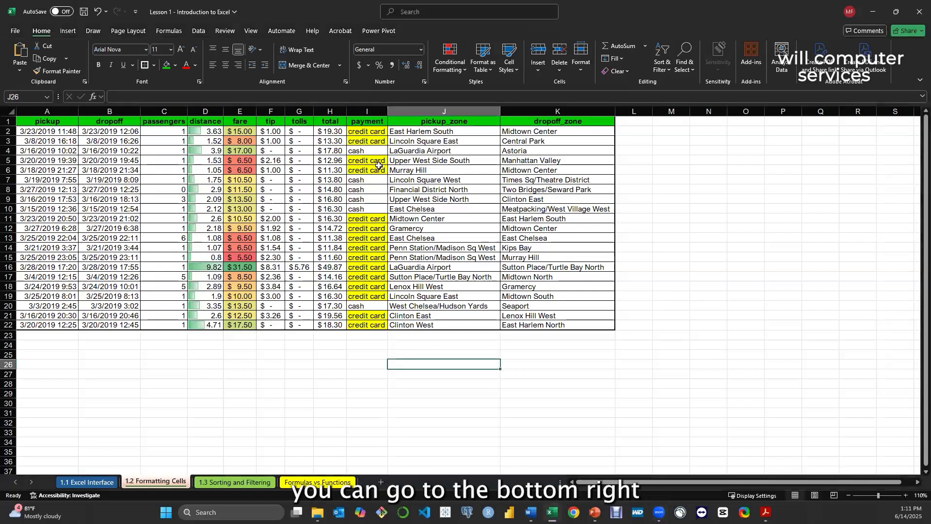
pyautogui.click(906, 495)
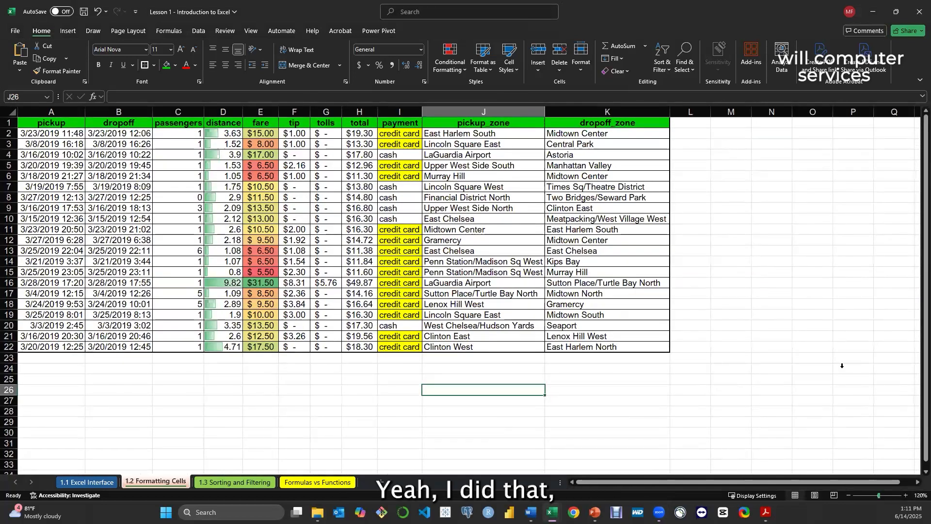
# Open the Conditional Formatting Rules Manager for the payment values I2:I22 and enlarge its window
pyautogui.click(454, 67)
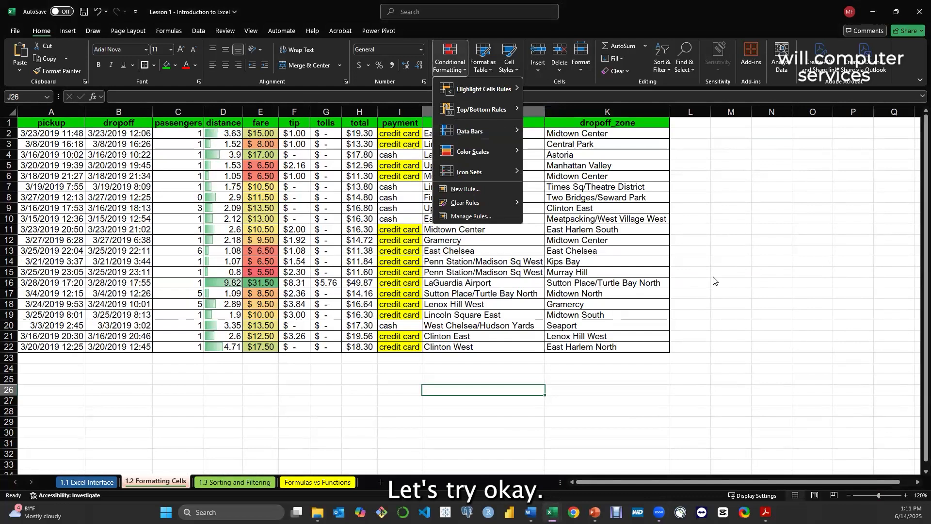
pyautogui.click(408, 250)
pyautogui.moveTo(403, 128); pyautogui.dragTo(402, 347)
pyautogui.click(452, 63)
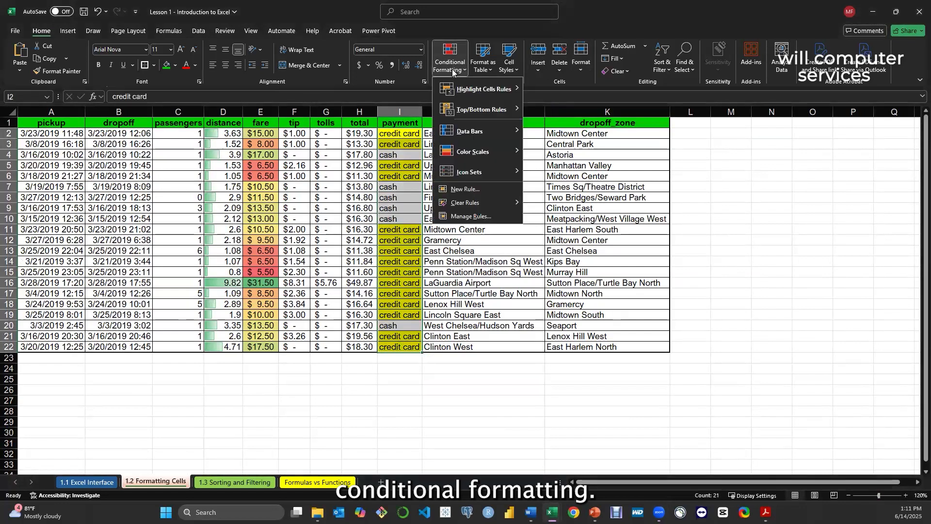
pyautogui.click(469, 215)
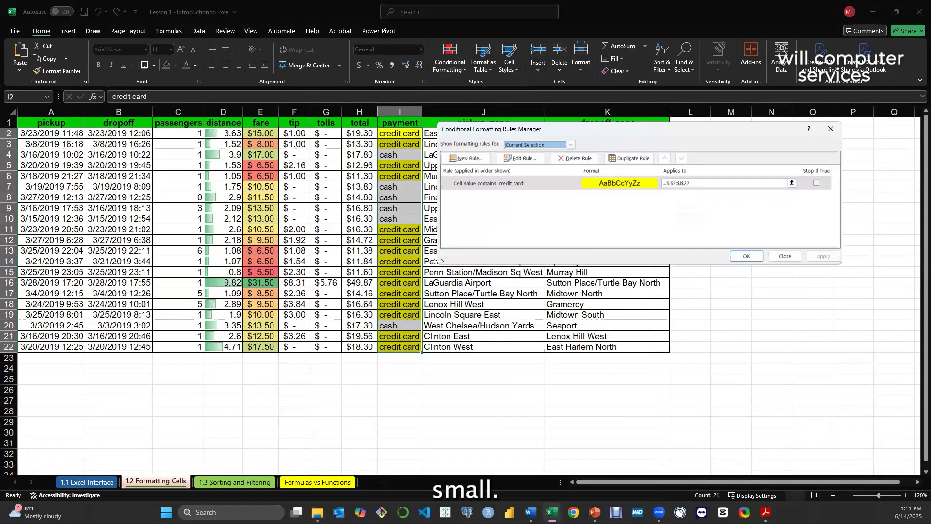
pyautogui.moveTo(438, 261); pyautogui.dragTo(413, 261)
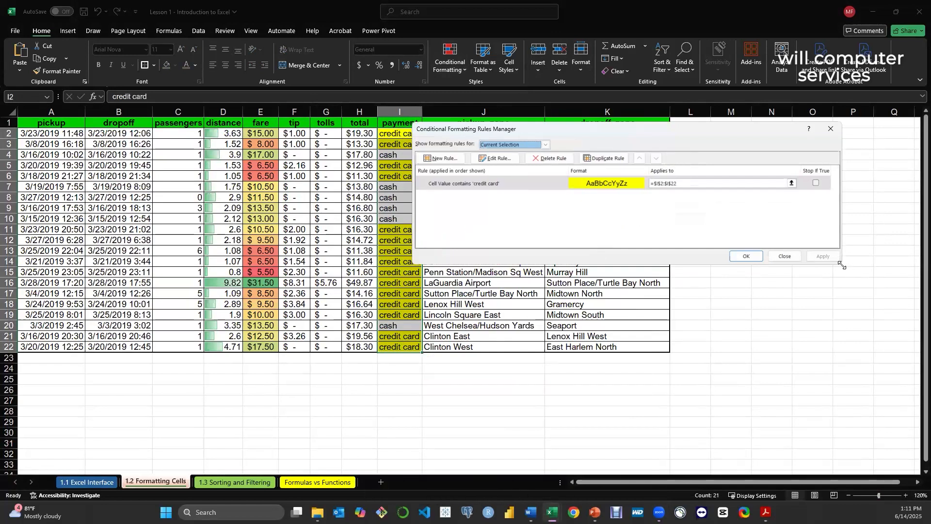
pyautogui.moveTo(841, 265); pyautogui.dragTo(864, 352)
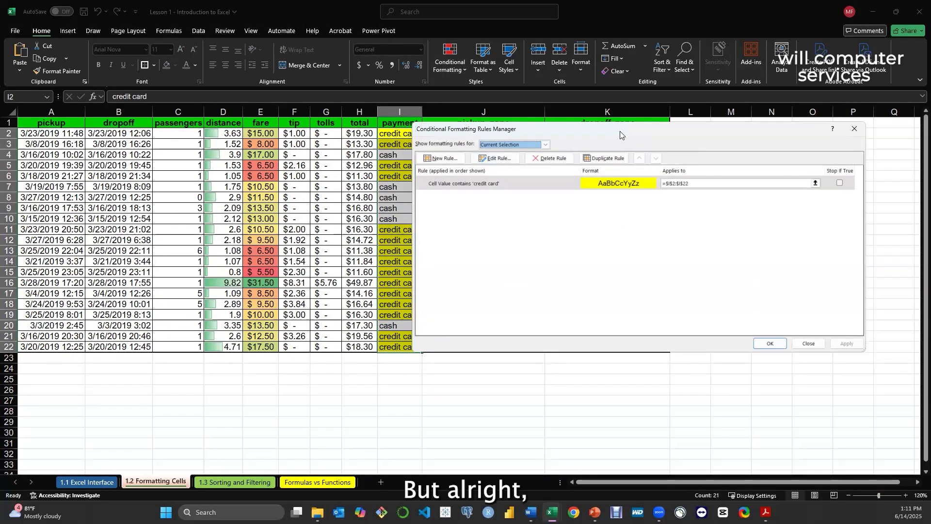
pyautogui.moveTo(620, 131); pyautogui.dragTo(643, 134)
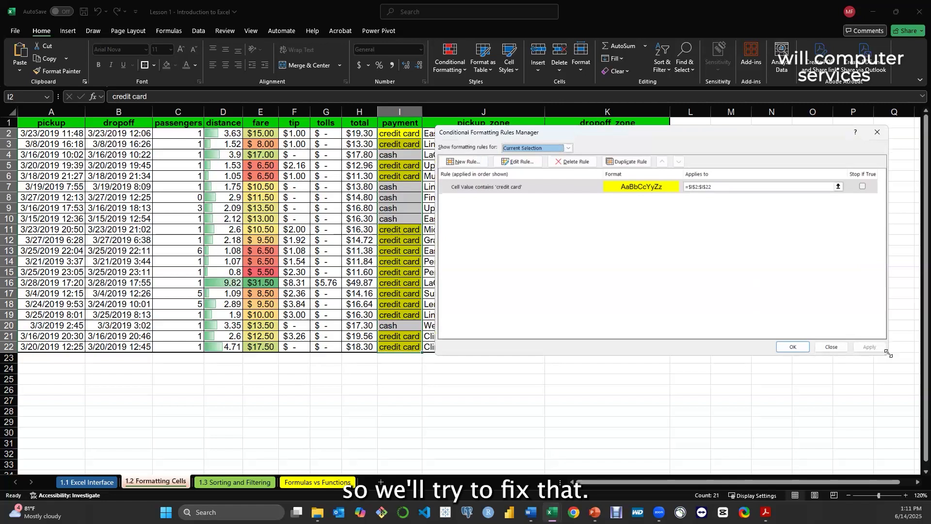
pyautogui.moveTo(889, 350); pyautogui.dragTo(713, 270)
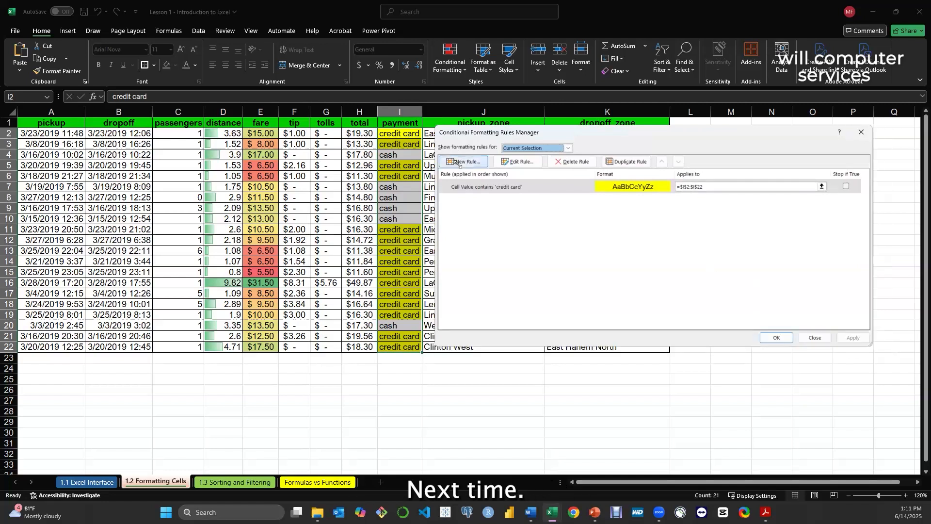
# Create another rule for the payment values that formats only cells with specific text containing "cash"
pyautogui.click(472, 160)
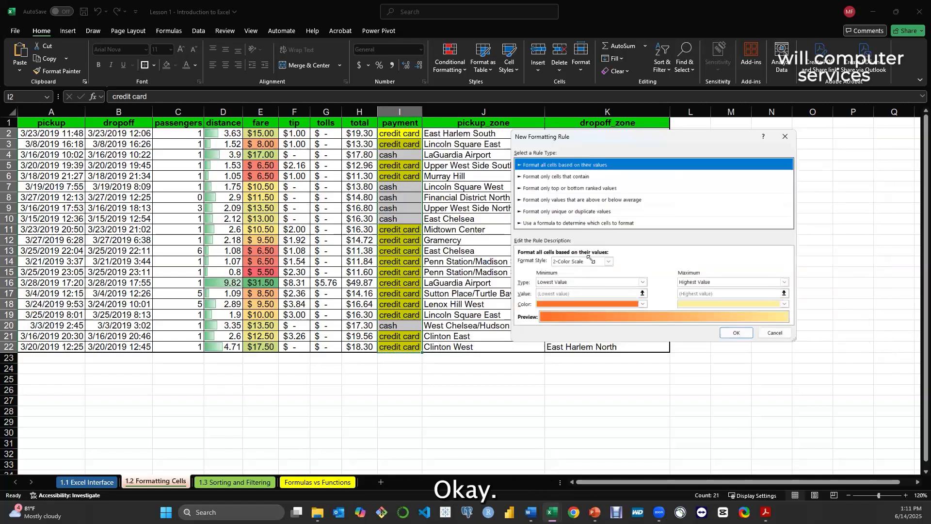
pyautogui.click(580, 176)
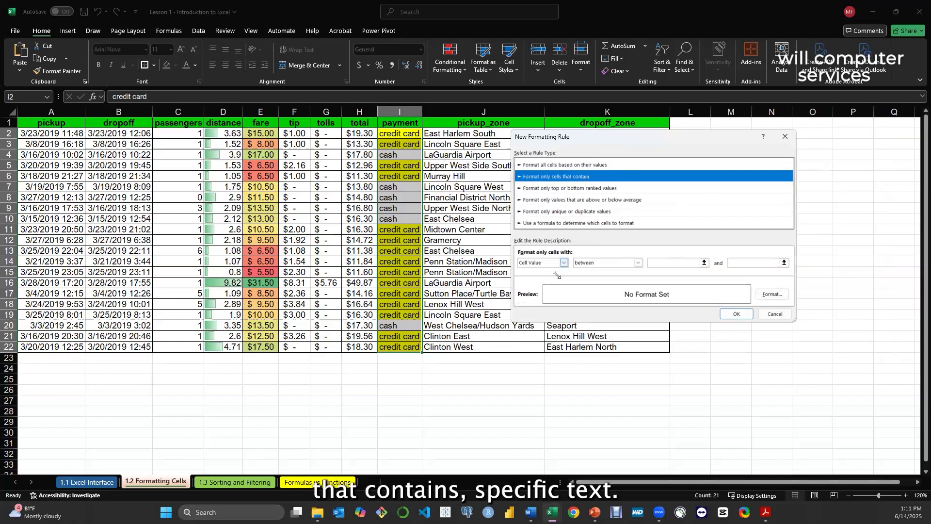
pyautogui.click(563, 263)
pyautogui.click(538, 277)
pyautogui.click(637, 262)
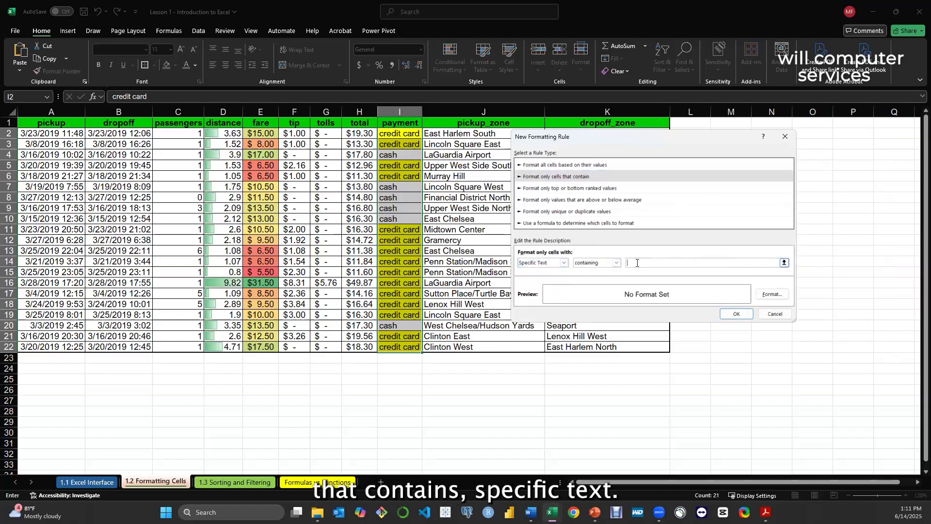
pyautogui.write('cas')
# Give the "cash" rule a light orange fill picked from the standard palette of additional colors
pyautogui.click(771, 294)
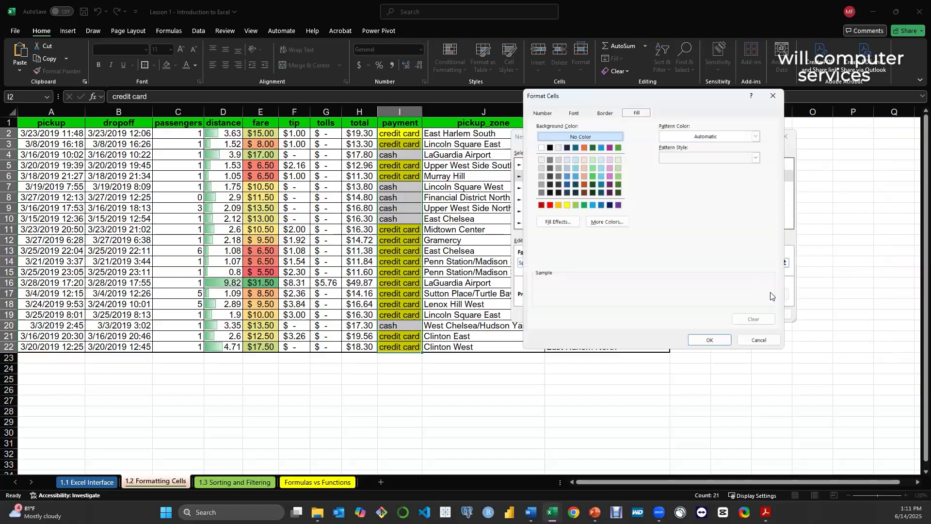
pyautogui.click(559, 206)
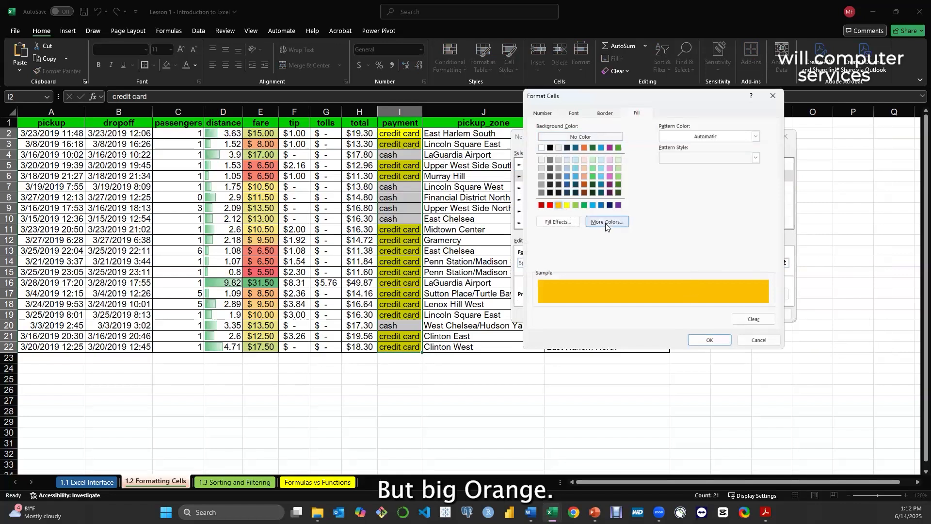
pyautogui.click(606, 222)
pyautogui.click(598, 161)
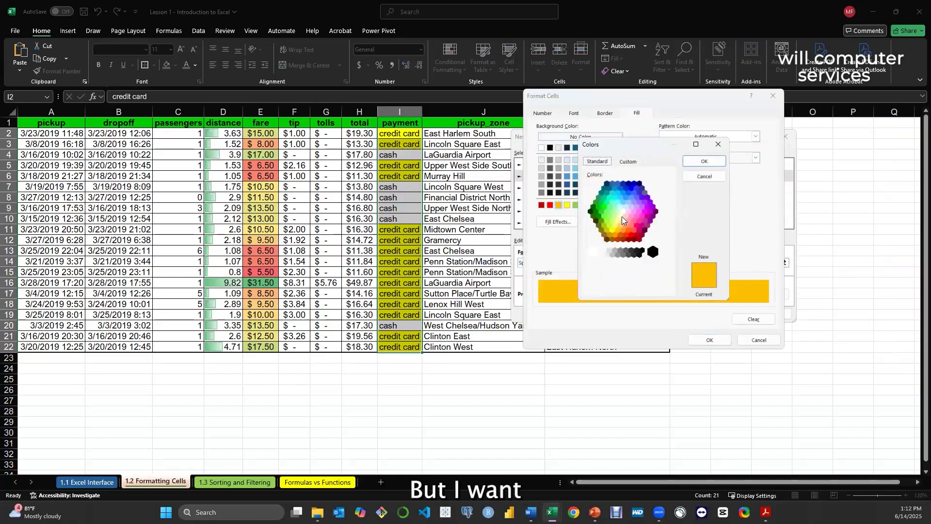
pyautogui.click(622, 231)
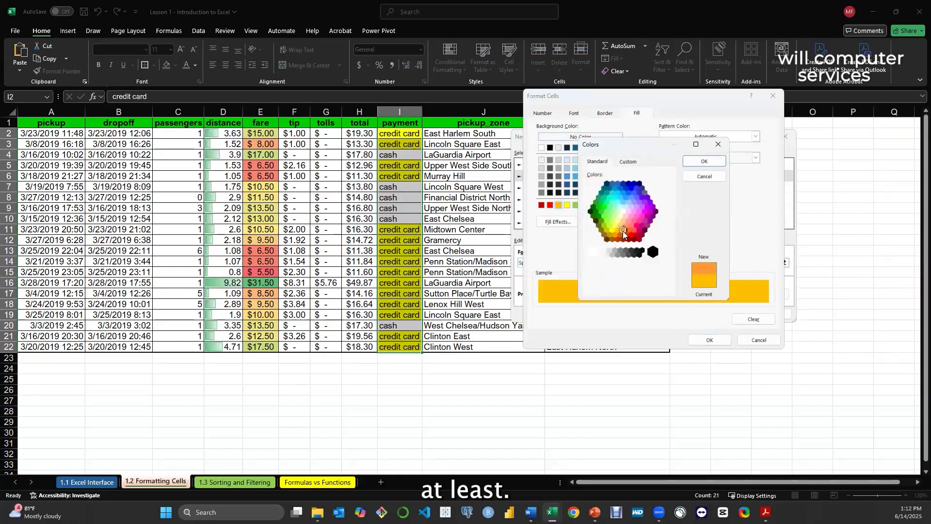
pyautogui.click(698, 163)
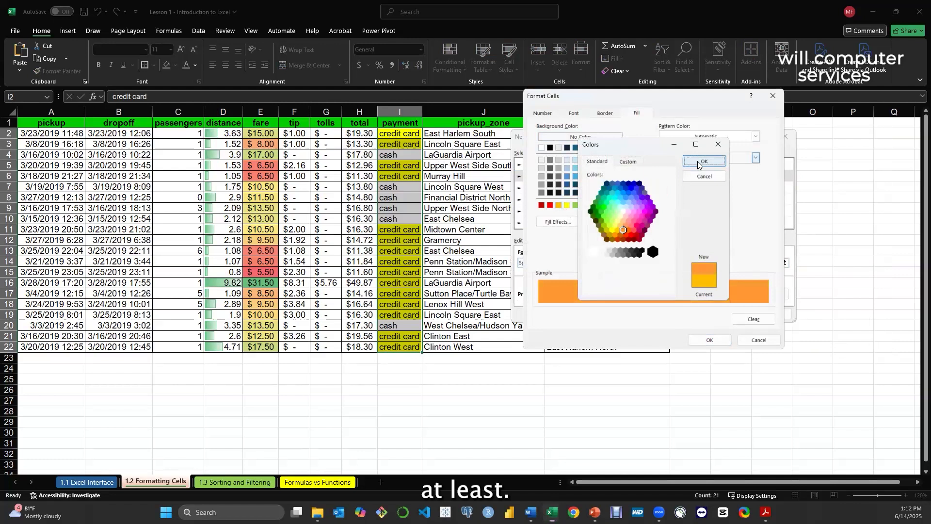
pyautogui.click(716, 339)
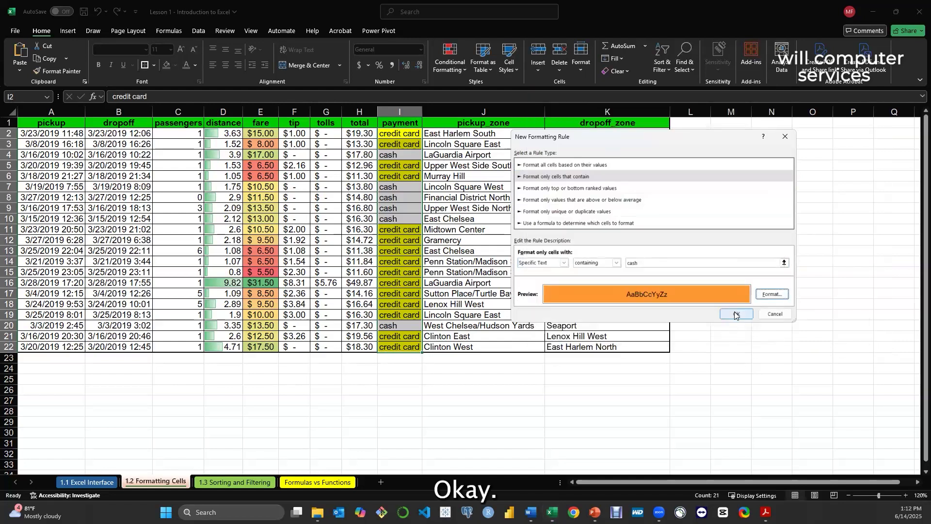
# Save the "cash" rule, apply it to the payment values I2:I22 and close the Rules Manager
pyautogui.click(735, 314)
pyautogui.click(853, 338)
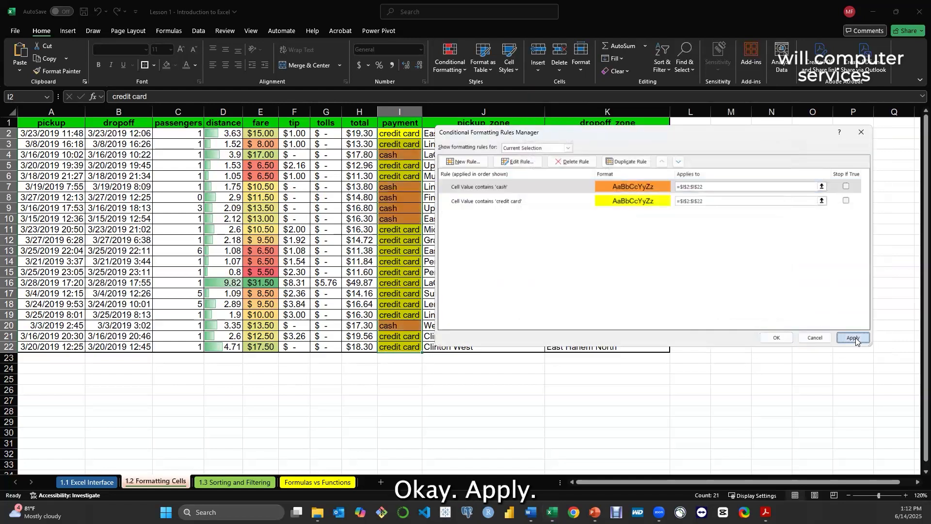
pyautogui.click(775, 337)
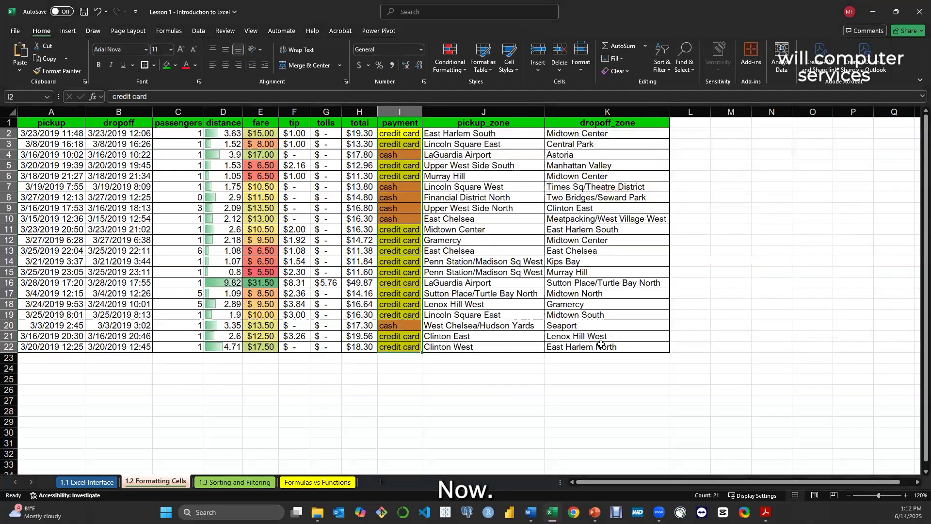
pyautogui.click(561, 391)
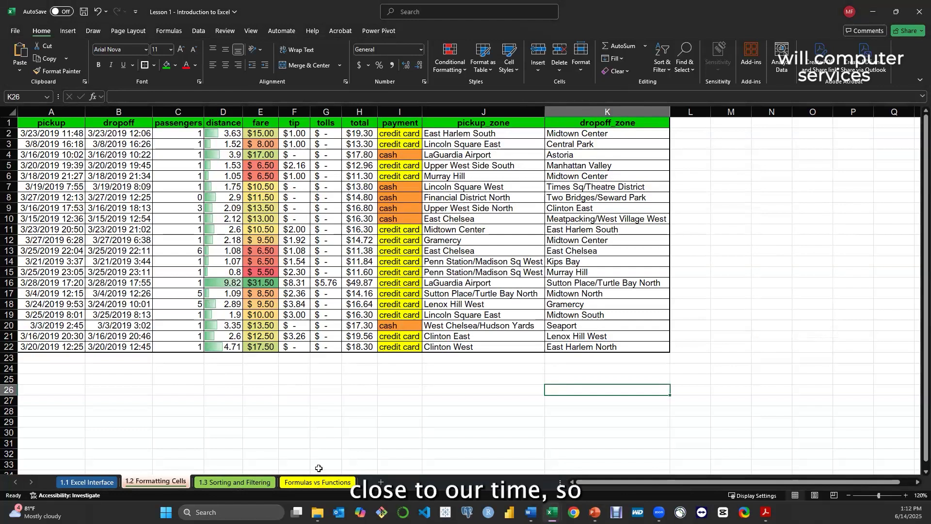
# Open the 1.3 Sorting and Filtering sheet
pyautogui.click(228, 479)
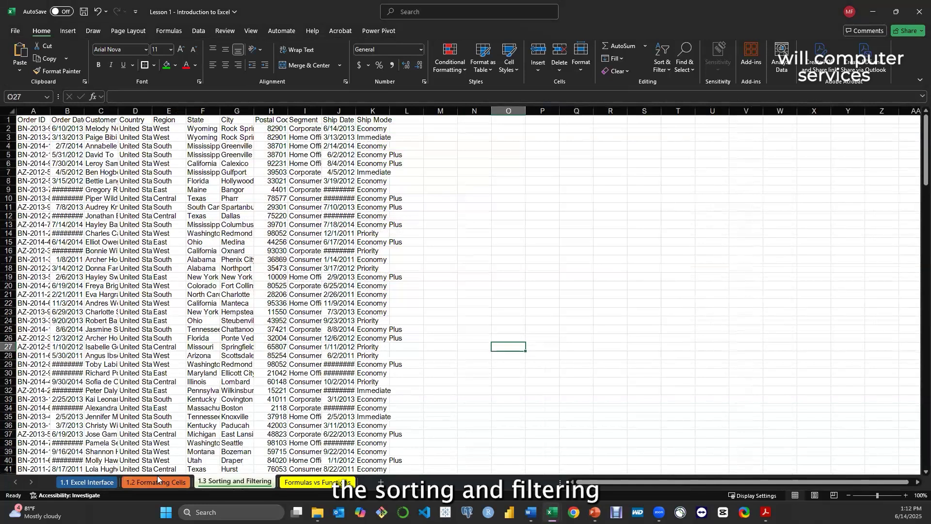
pyautogui.click(159, 482)
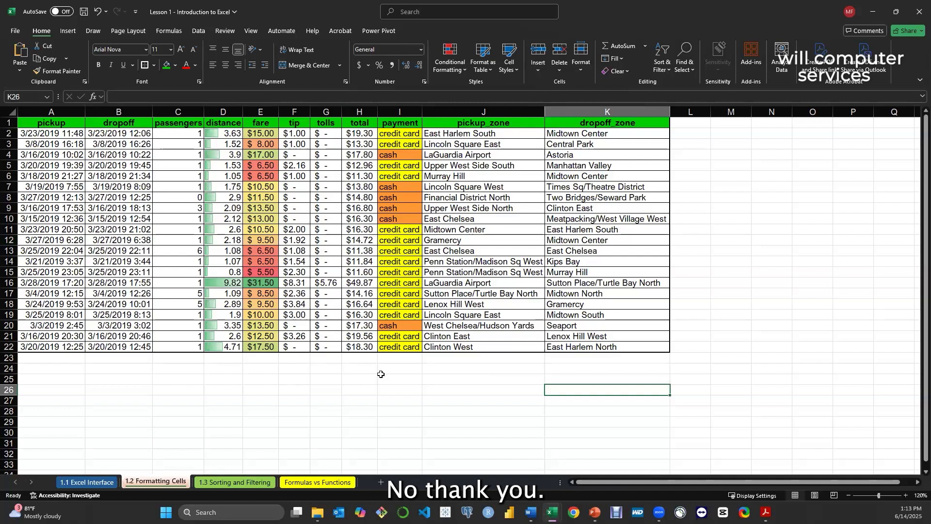
pyautogui.click(233, 481)
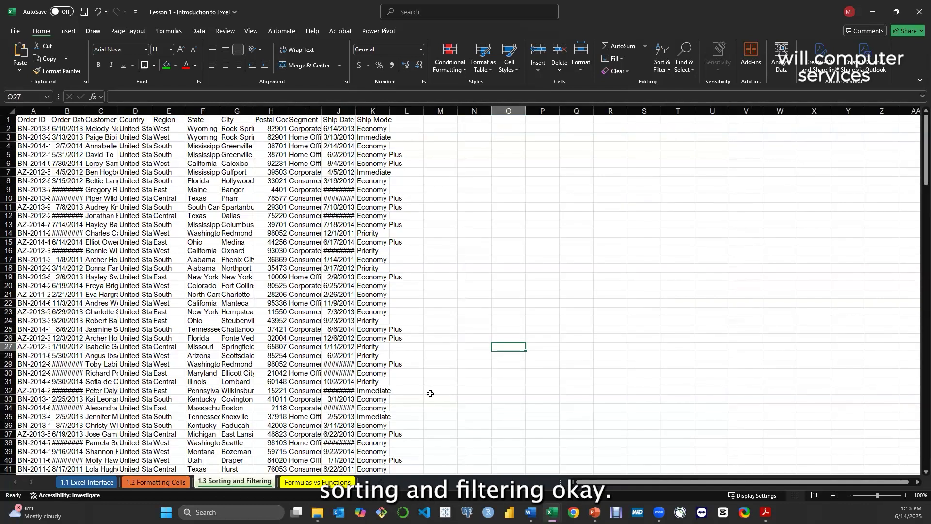
# Switch to the Excel for Data Analytics presentation in PowerPoint and display the Lesson 1.3 : Sorting and Filtering slide
pyautogui.moveTo(595, 512)
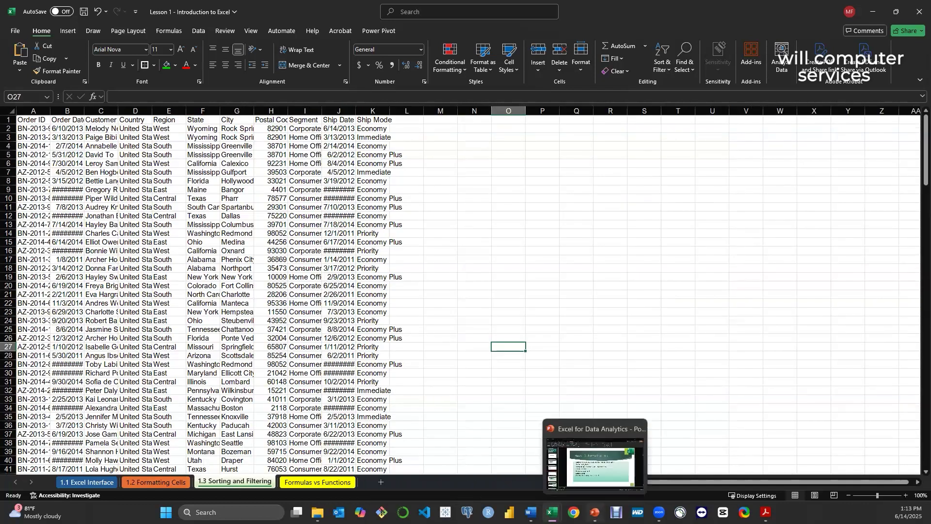
pyautogui.click(595, 463)
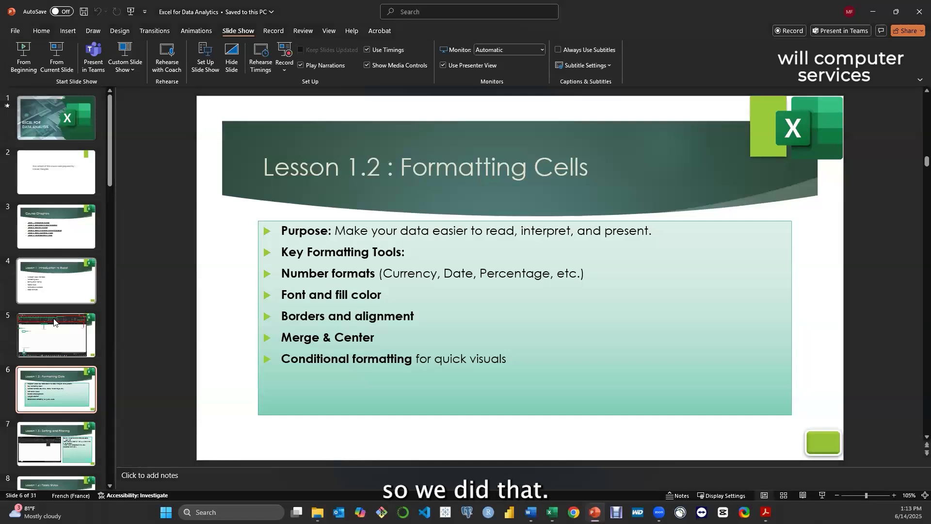
pyautogui.scroll(-1, 54, 321)
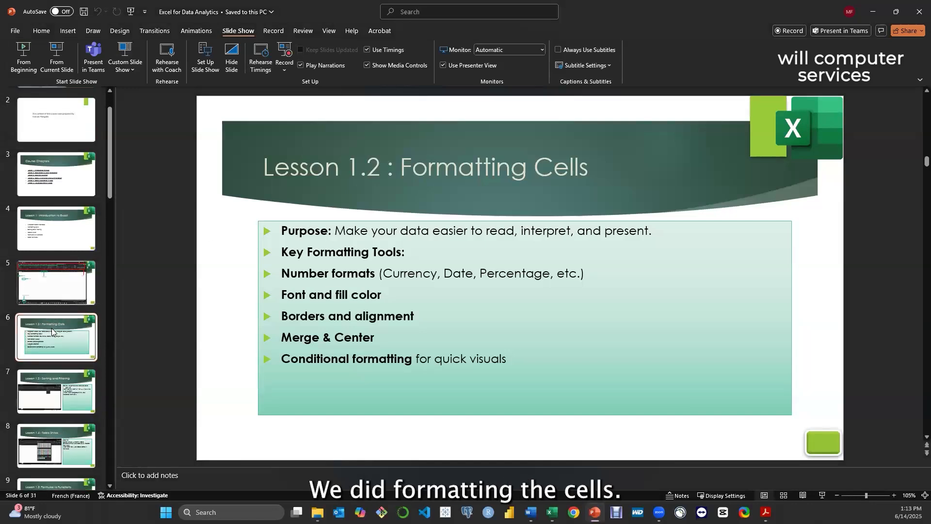
pyautogui.click(59, 396)
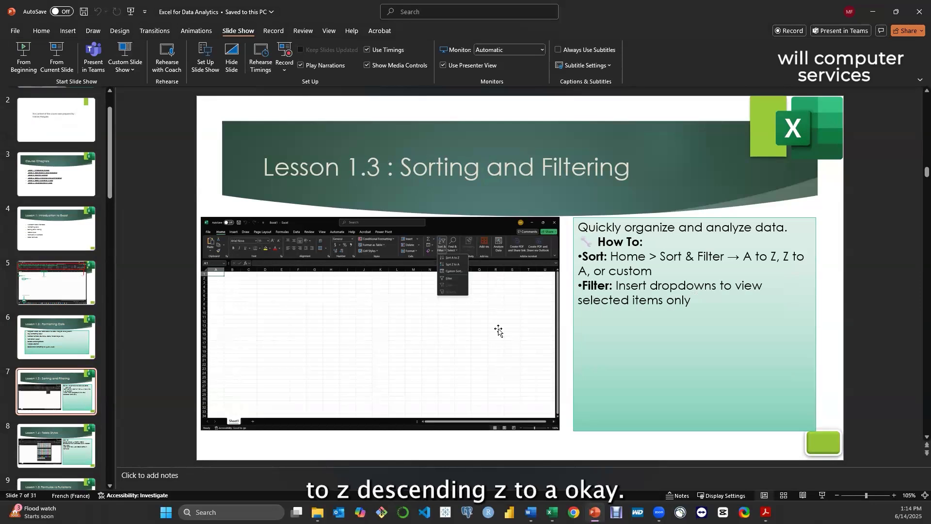
# Return to the Excel workbook and compare the number of rows on the 1.3 Sorting and Filtering and 1.2 Formatting Cells sheets
pyautogui.click(872, 13)
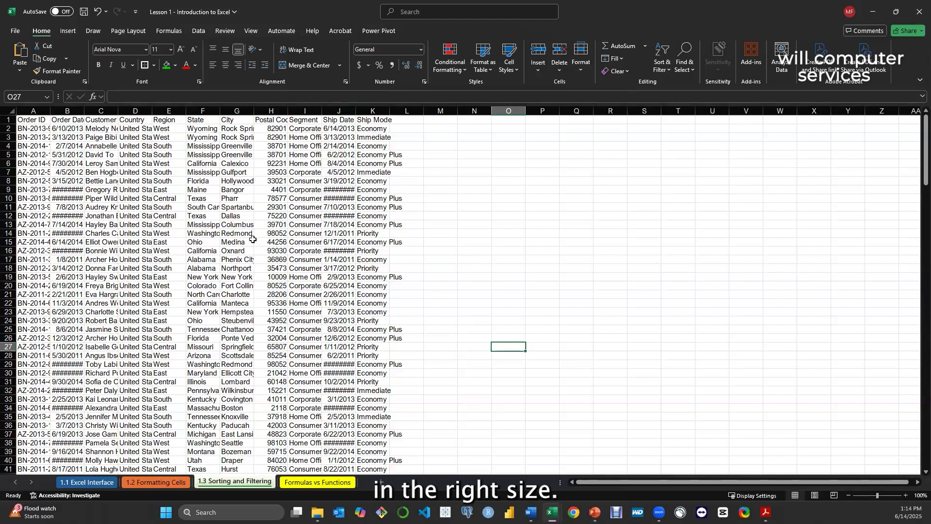
pyautogui.scroll(-1, 916, 126)
pyautogui.moveTo(916, 126); pyautogui.dragTo(416, 407)
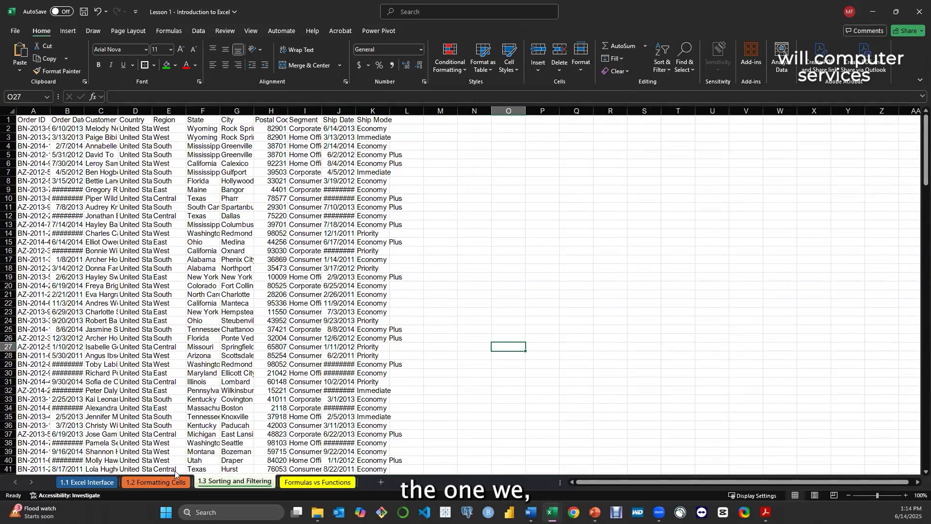
pyautogui.click(156, 482)
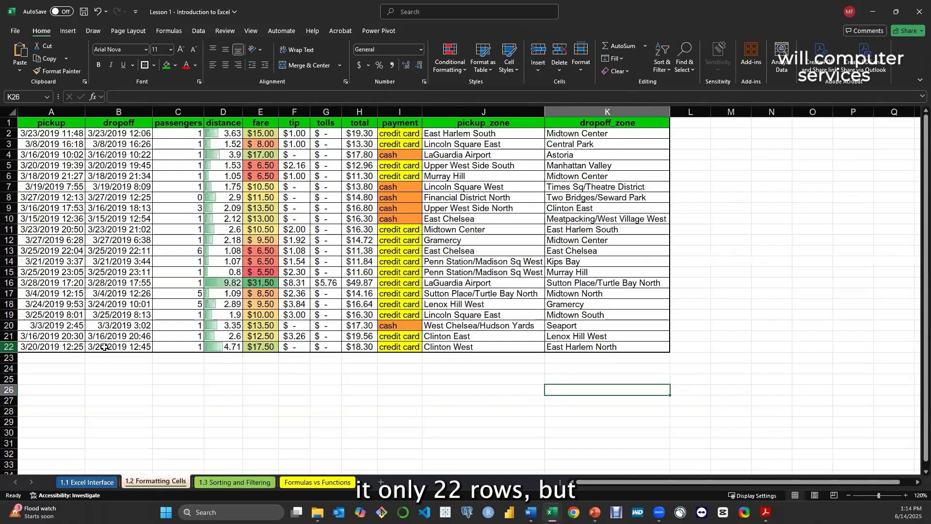
pyautogui.click(251, 481)
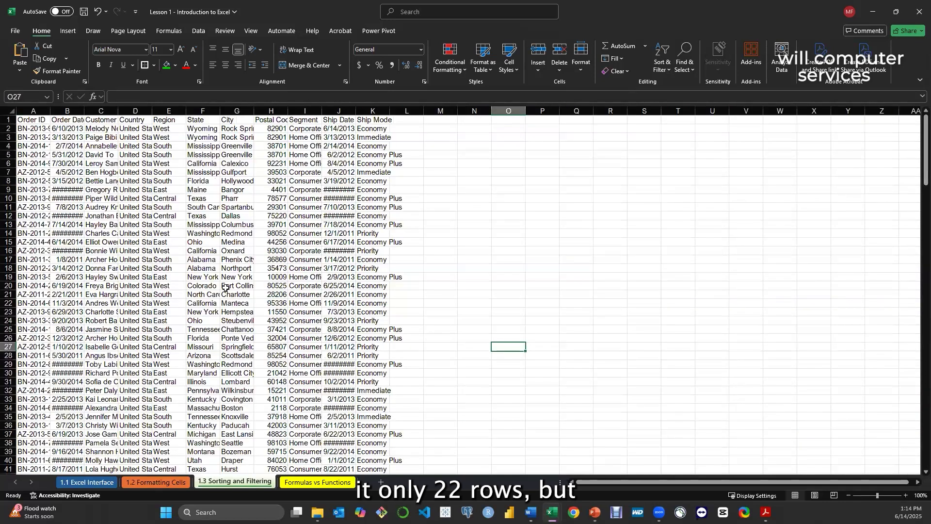
pyautogui.scroll(-12, 484, 267)
pyautogui.moveTo(916, 201); pyautogui.dragTo(916, 121)
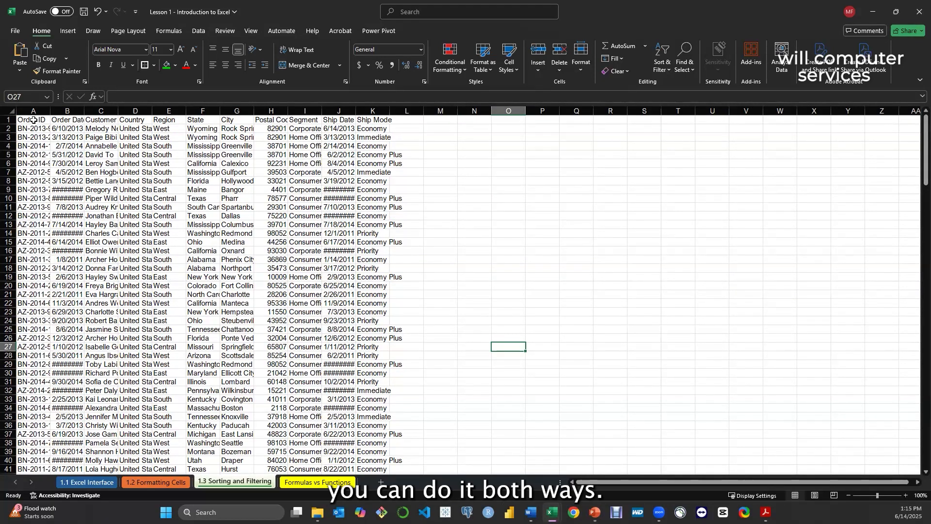
# AutoFit the widths of columns A through K on the 1.3 Sorting and Filtering sheet, and undo the resizing
pyautogui.moveTo(33, 111); pyautogui.dragTo(112, 116)
pyautogui.moveTo(33, 111); pyautogui.dragTo(388, 111)
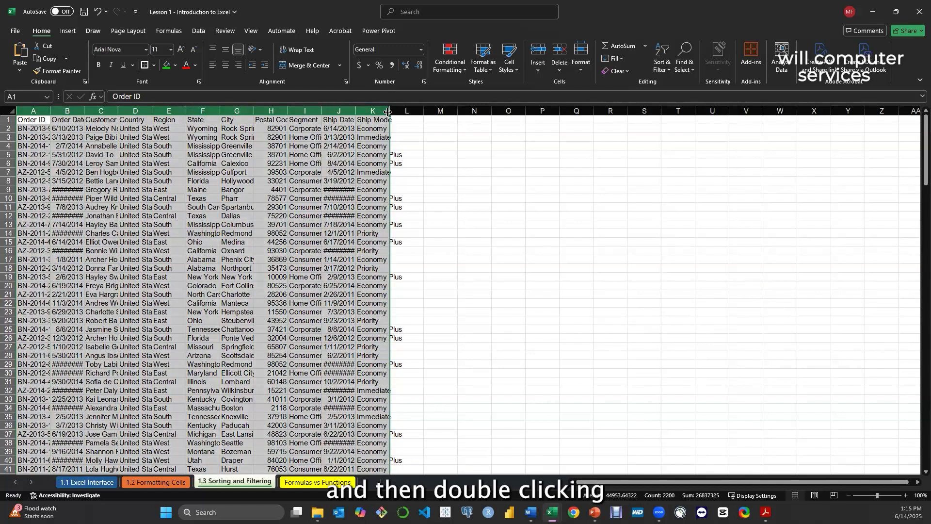
pyautogui.doubleClick(388, 112)
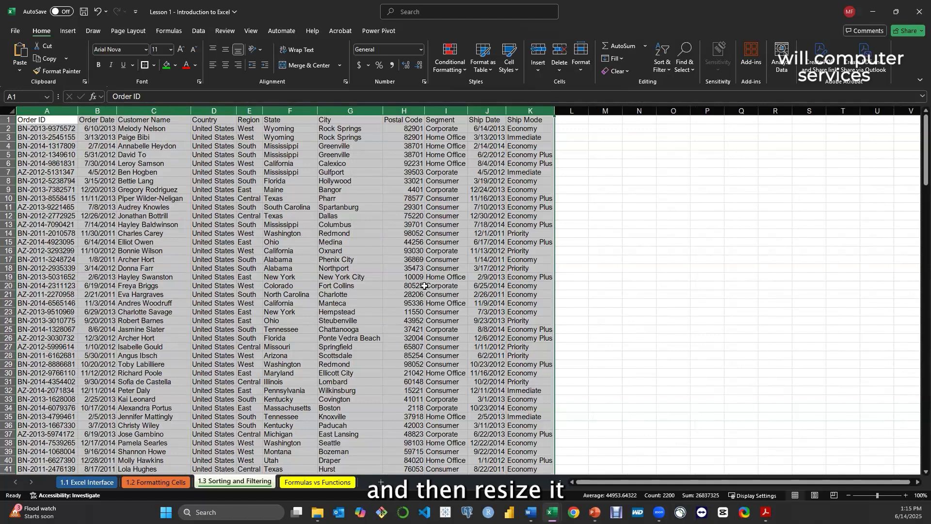
pyautogui.hotkey('ctrl', 'z')
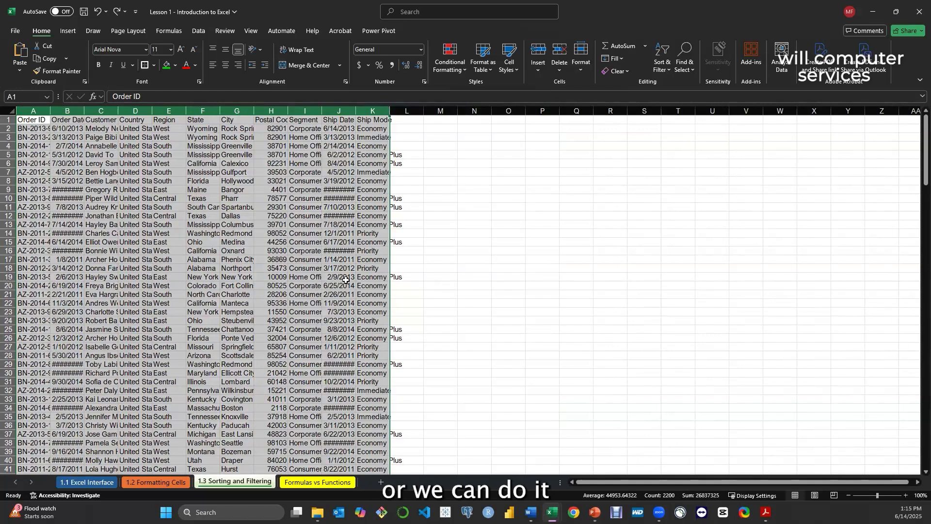
pyautogui.click(189, 199)
# Select the whole order data set starting from the Order ID header and AutoFit its column widths
pyautogui.click(38, 121)
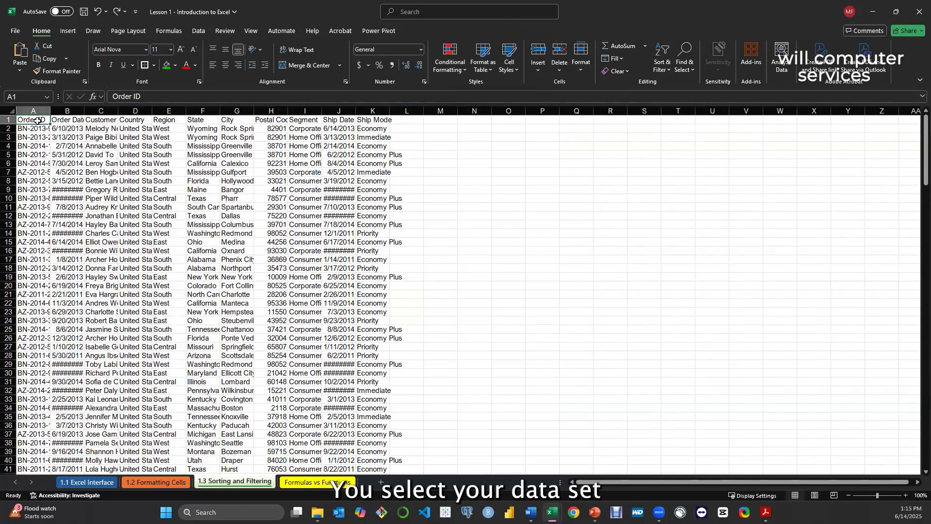
pyautogui.hotkey('ctrl', 'shift', 'space')
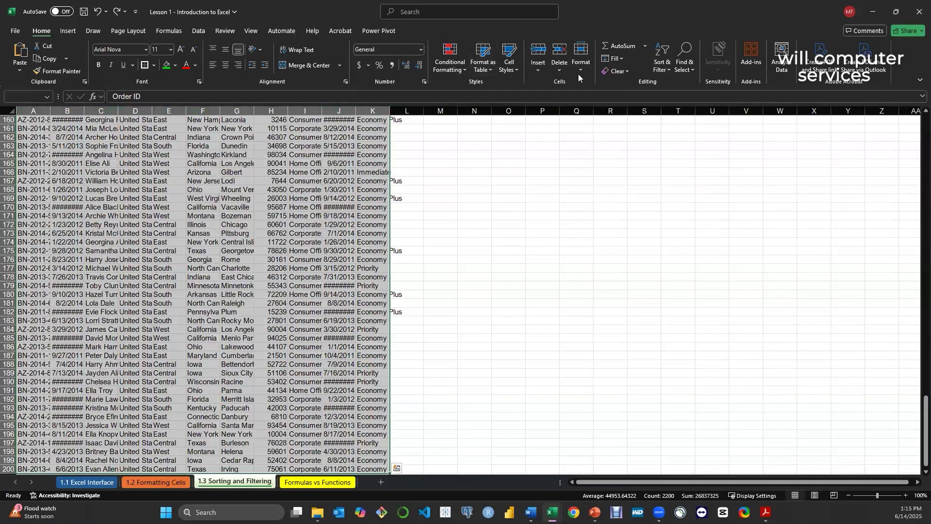
pyautogui.click(578, 71)
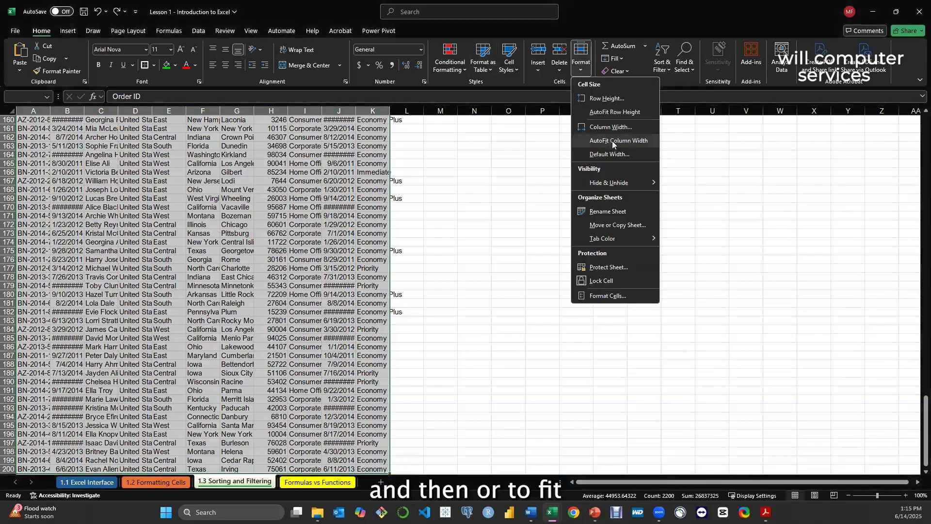
pyautogui.click(612, 141)
# Add filter dropdowns to the order data's header row and undo them
pyautogui.click(405, 267)
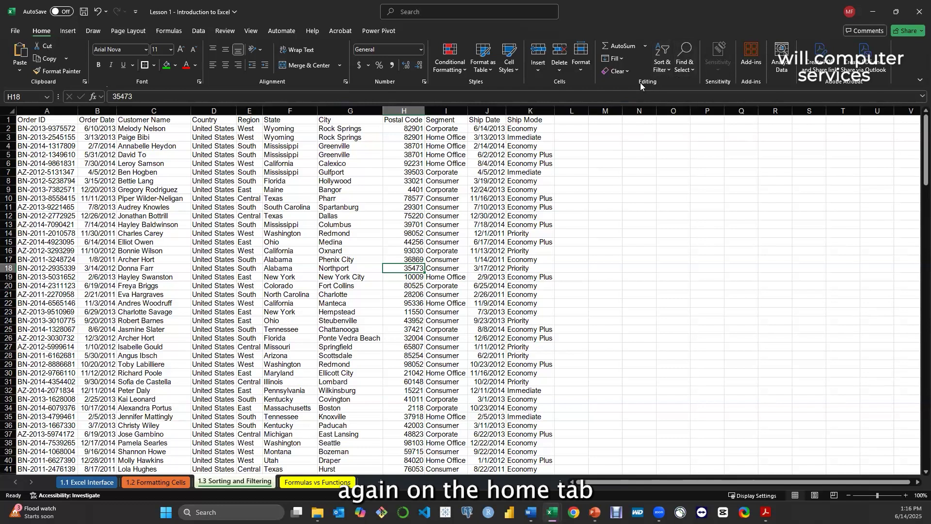
pyautogui.click(668, 72)
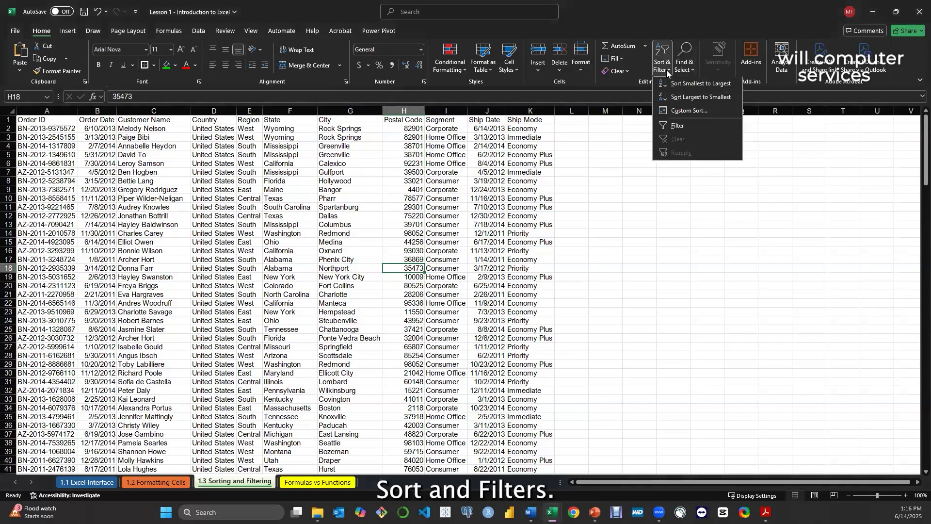
pyautogui.click(675, 127)
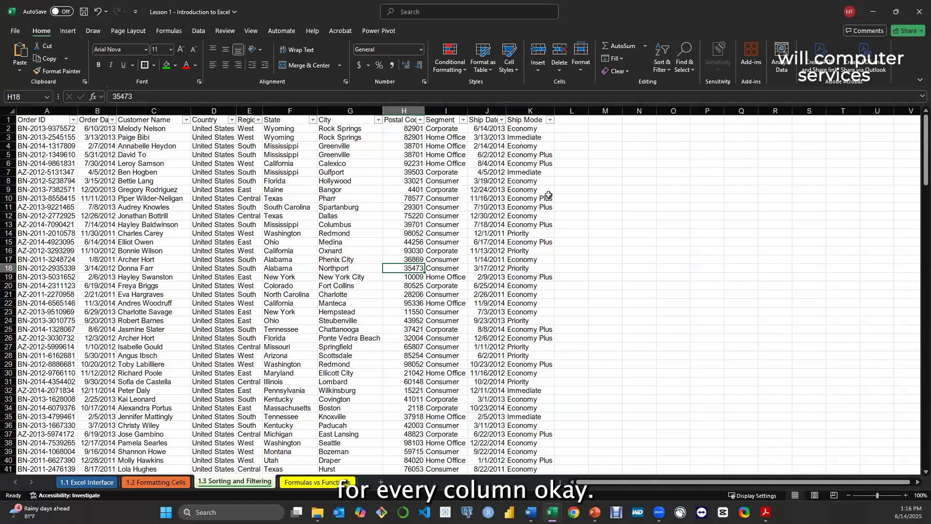
pyautogui.hotkey('ctrl', 'z')
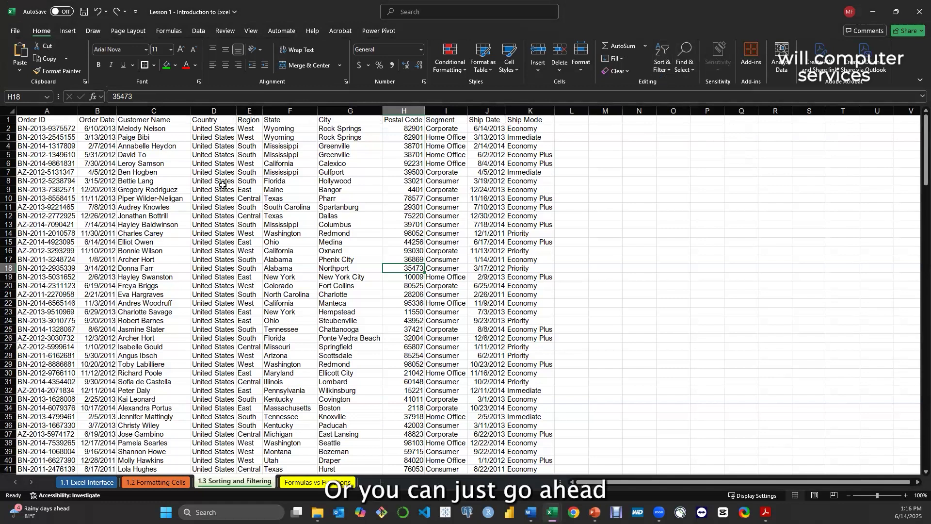
# Turn filtering on for the order data with cell A2 selected, and turn it off again
pyautogui.click(48, 128)
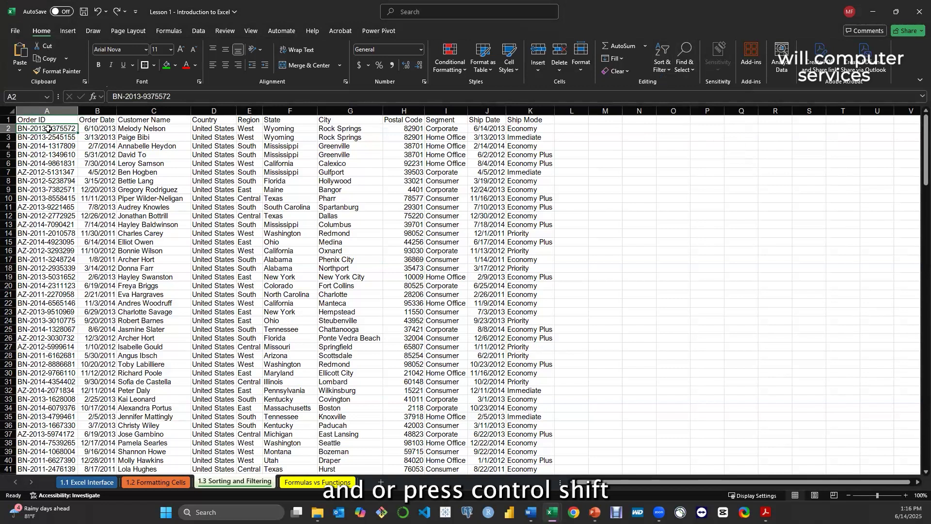
pyautogui.hotkey('ctrl', 'shift', 'l')
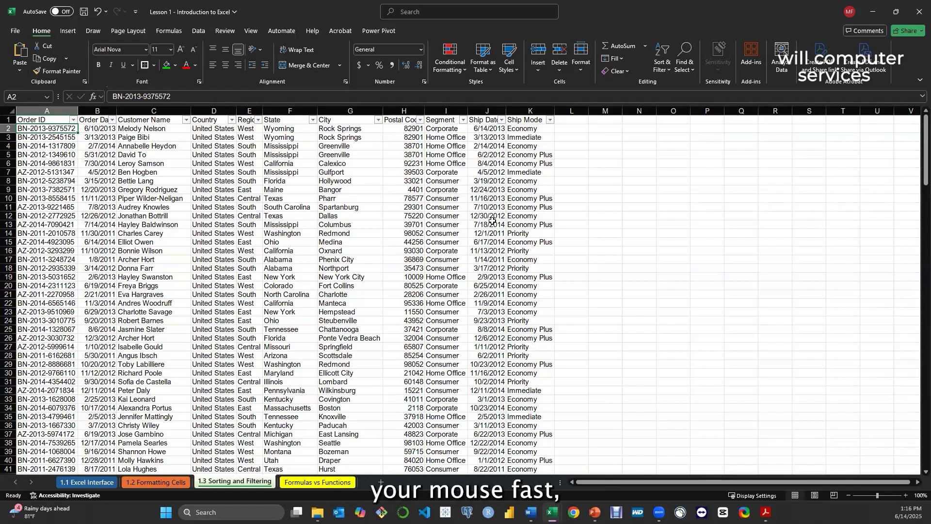
pyautogui.hotkey('ctrl', 'shift', 'l')
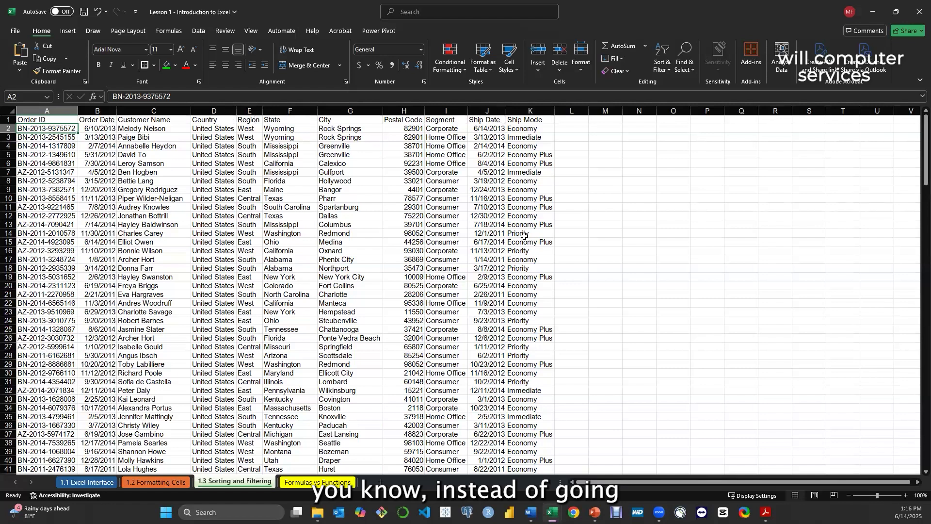
# Turn on filtering for the order data, select the whole data set from the Order ID header and AutoFit its column widths
pyautogui.click(663, 64)
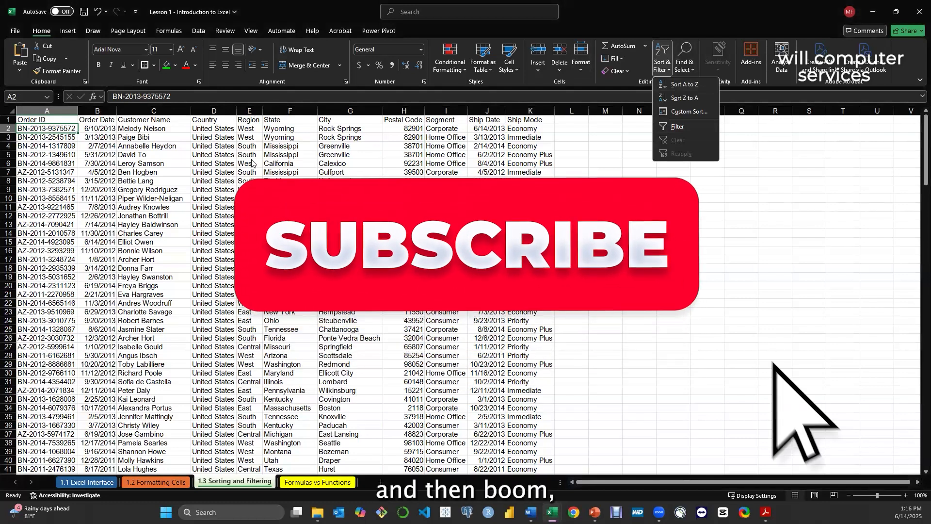
pyautogui.click(678, 127)
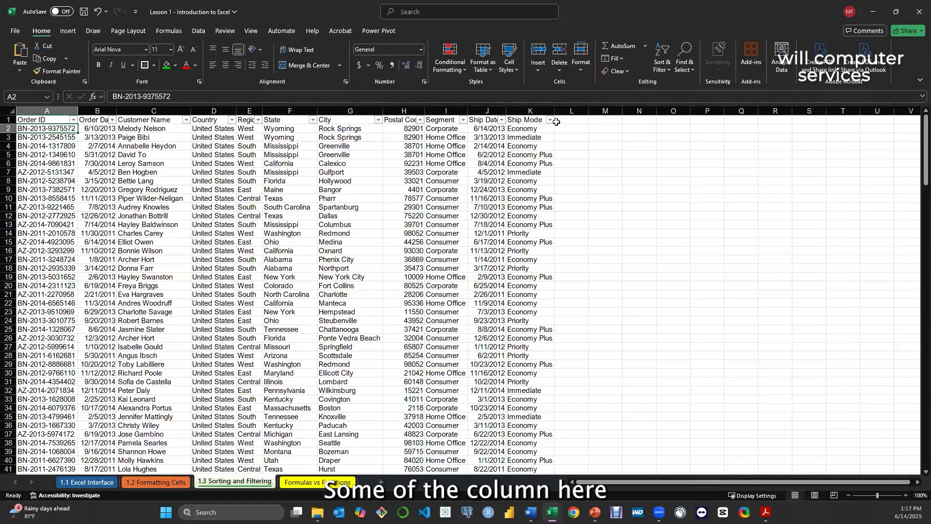
pyautogui.click(33, 119)
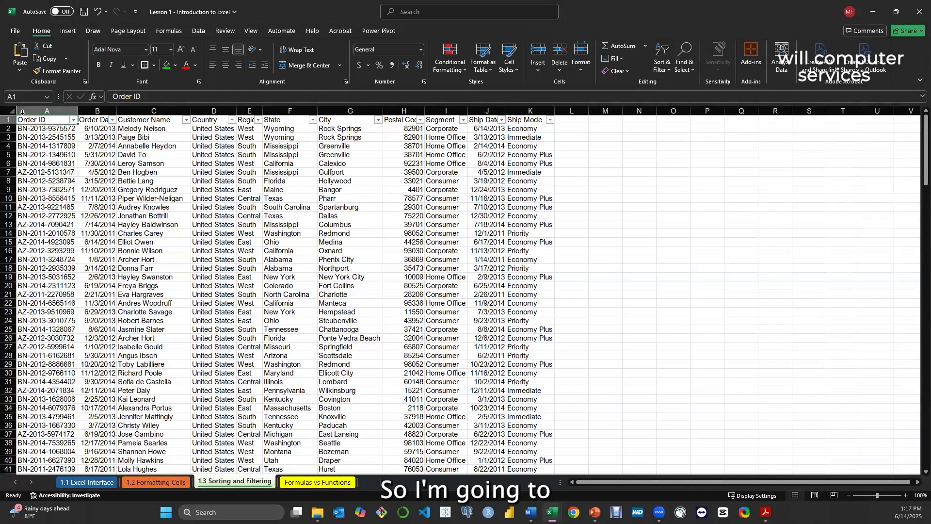
pyautogui.hotkey('ctrl', 'shift', 'Right')
pyautogui.hotkey('ctrl', 'shift', 'Down')
pyautogui.scroll(1, 17, 110)
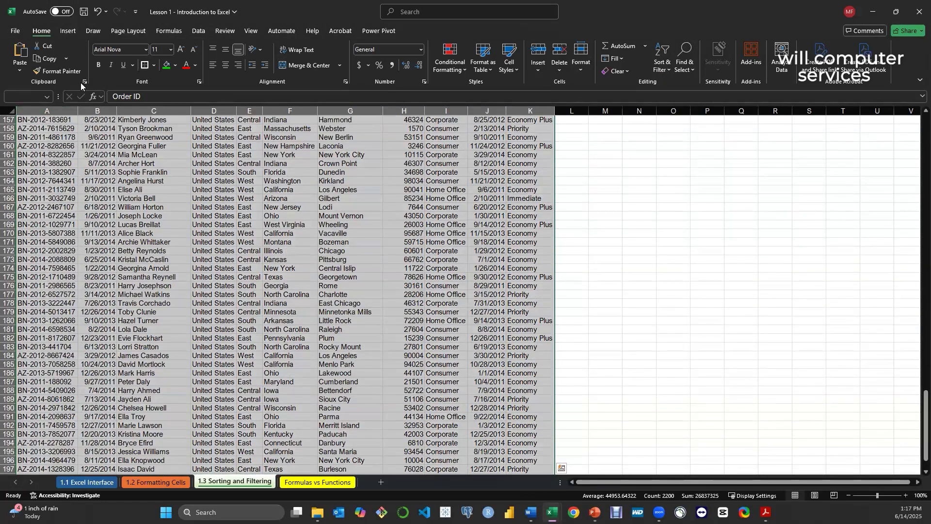
pyautogui.click(584, 73)
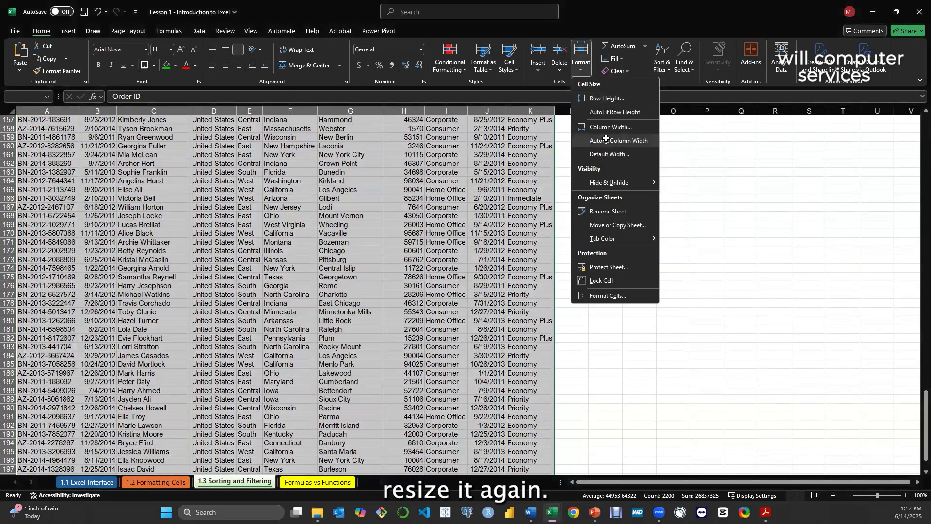
pyautogui.click(604, 139)
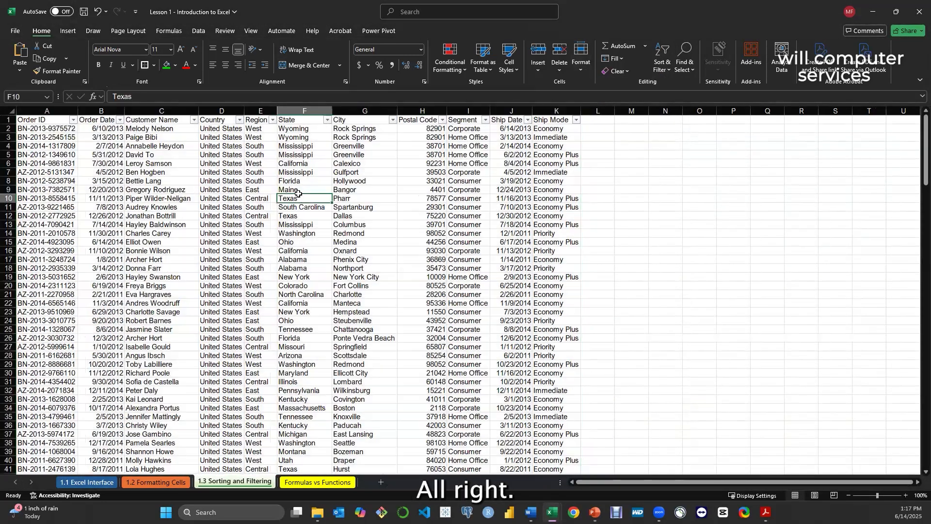
pyautogui.click(302, 198)
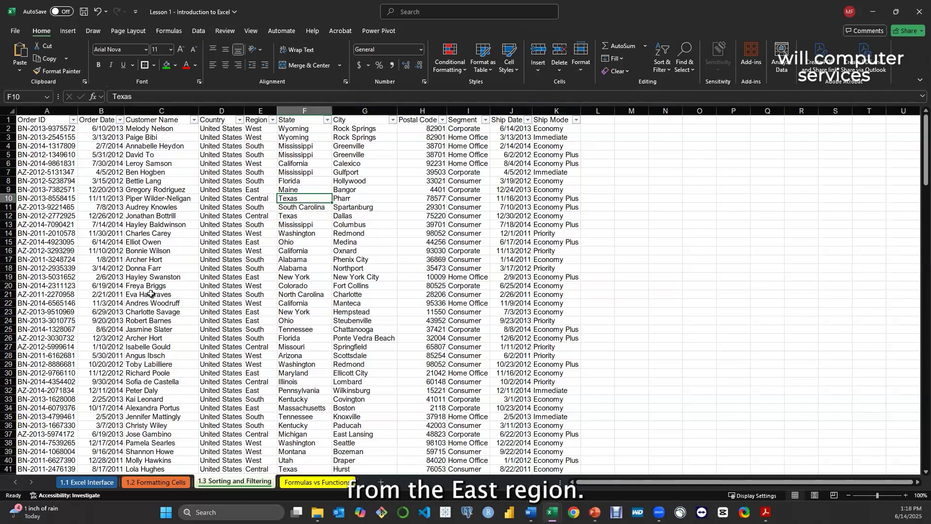
# Filter the Region column to East only, look through the filtered orders, and restore all regions
pyautogui.click(273, 122)
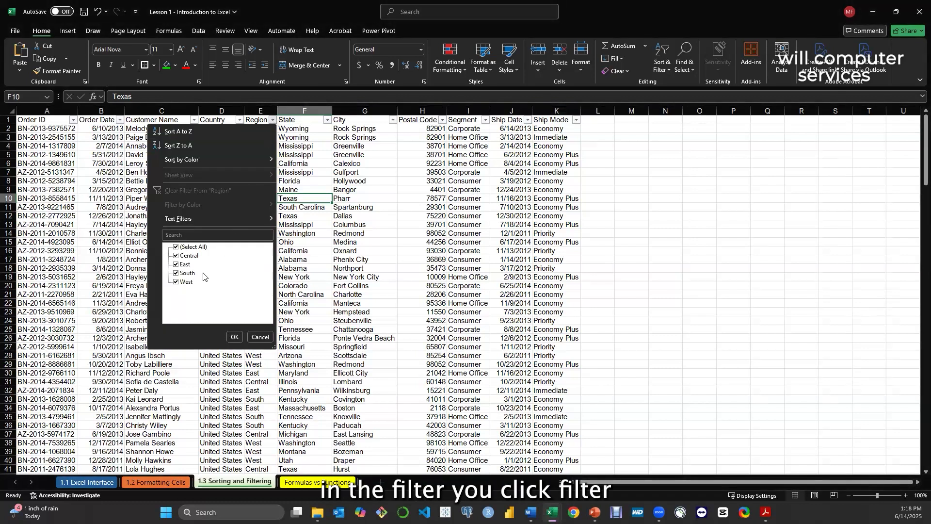
pyautogui.click(176, 246)
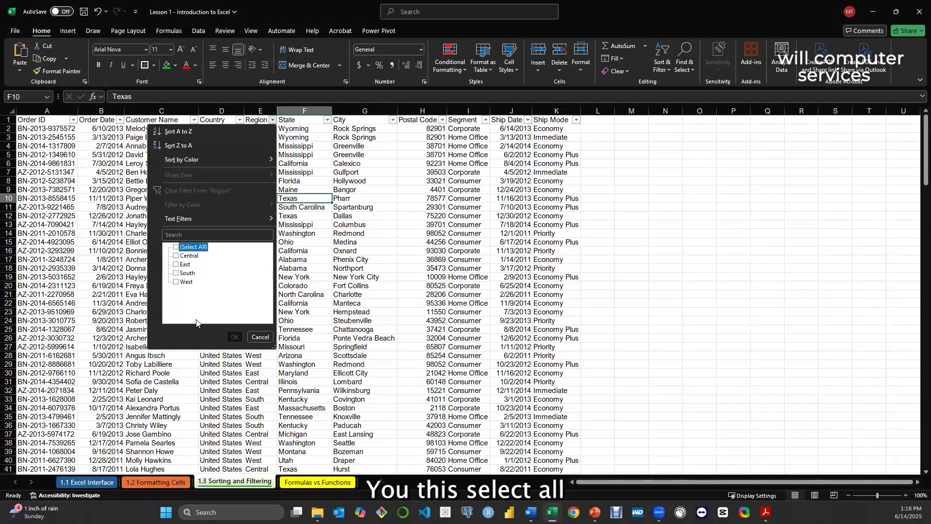
pyautogui.click(176, 264)
pyautogui.click(233, 337)
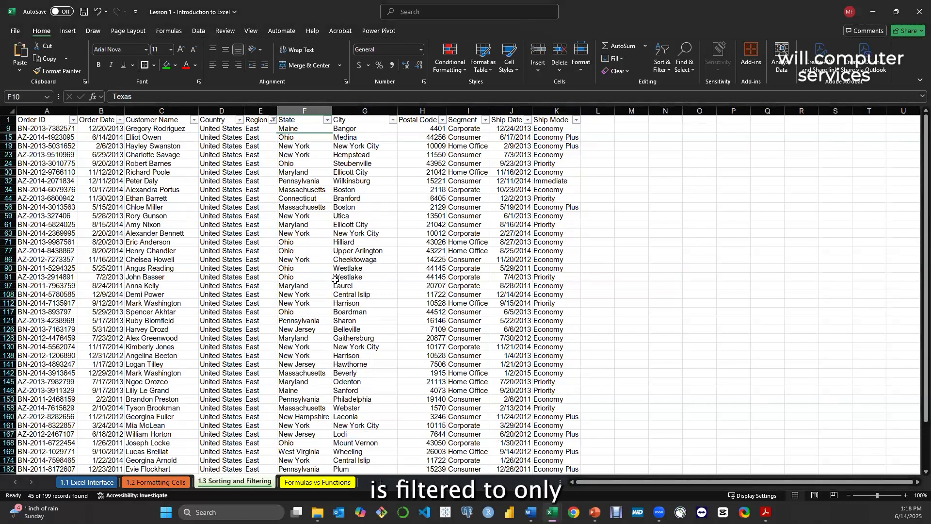
pyautogui.scroll(-5, 149, 227)
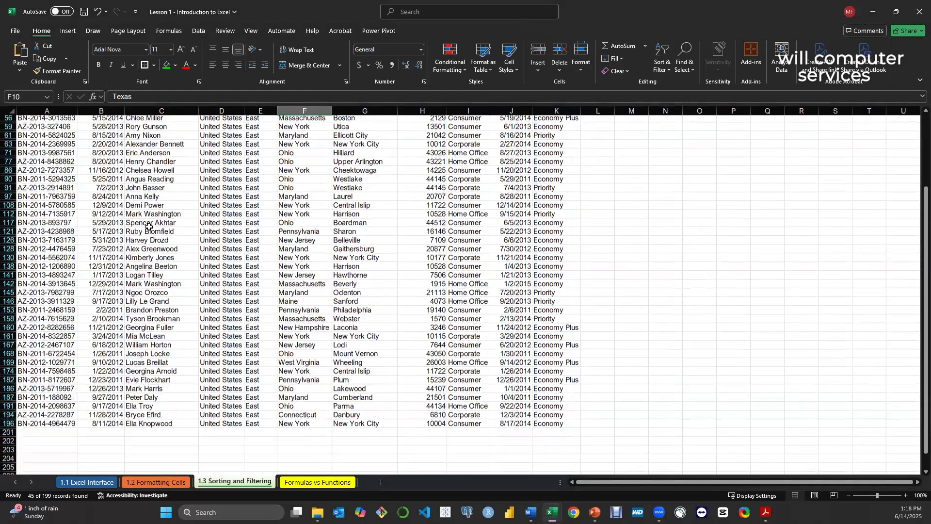
pyautogui.scroll(5, 149, 226)
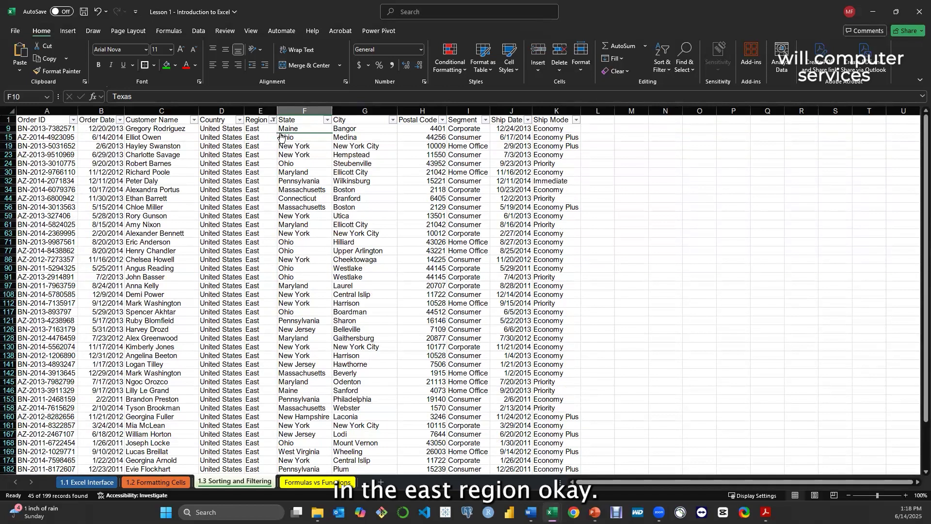
pyautogui.click(273, 120)
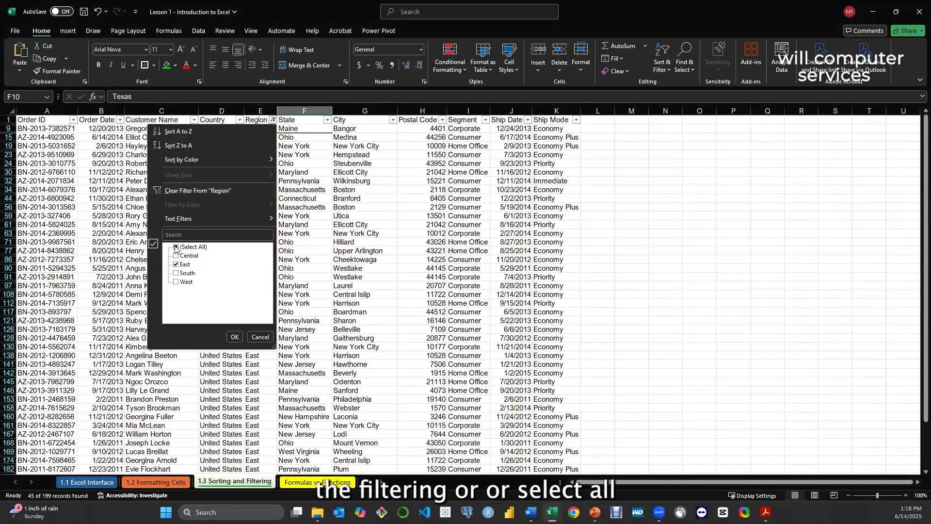
pyautogui.click(235, 337)
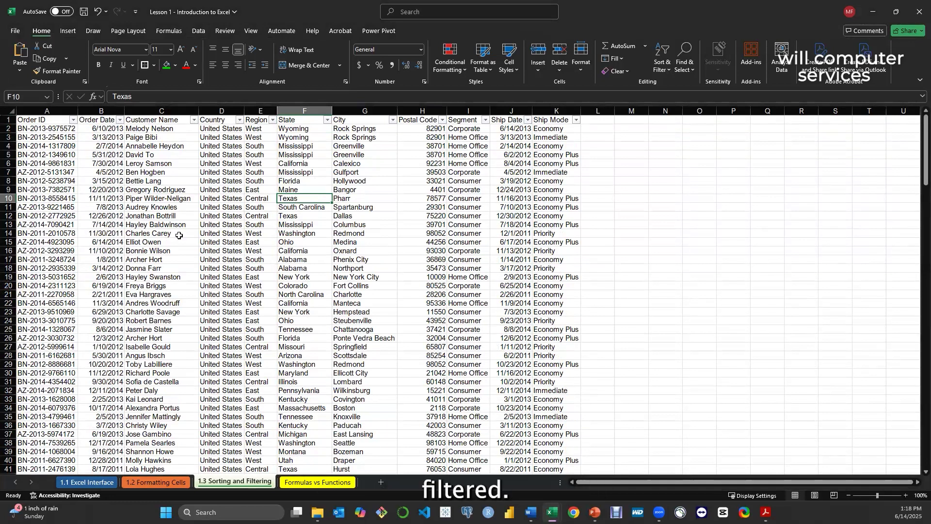
# Browse the values in the Order ID column's filter list and close it without filtering
pyautogui.click(73, 120)
pyautogui.scroll(-10, 97, 279)
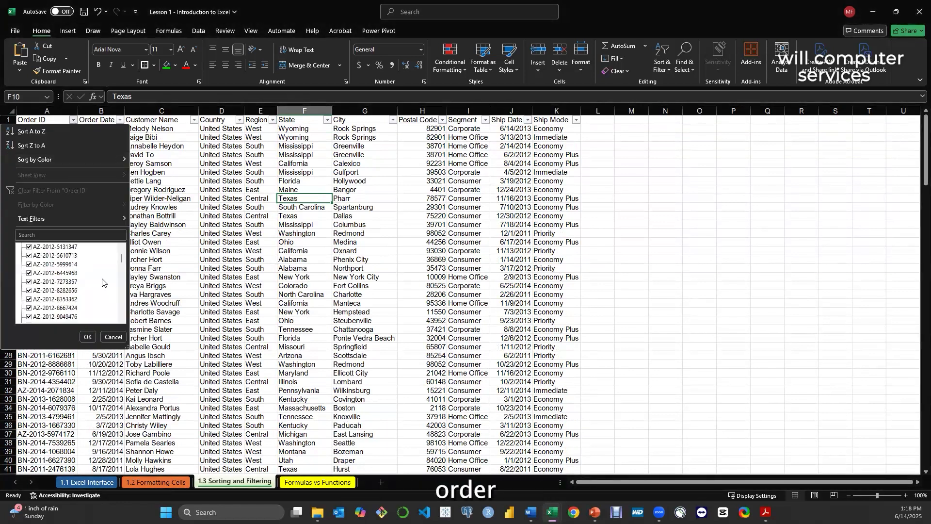
pyautogui.moveTo(122, 267)
pyautogui.mouseDown()
pyautogui.moveTo(127, 322)
pyautogui.moveTo(118, 250)
pyautogui.mouseUp()
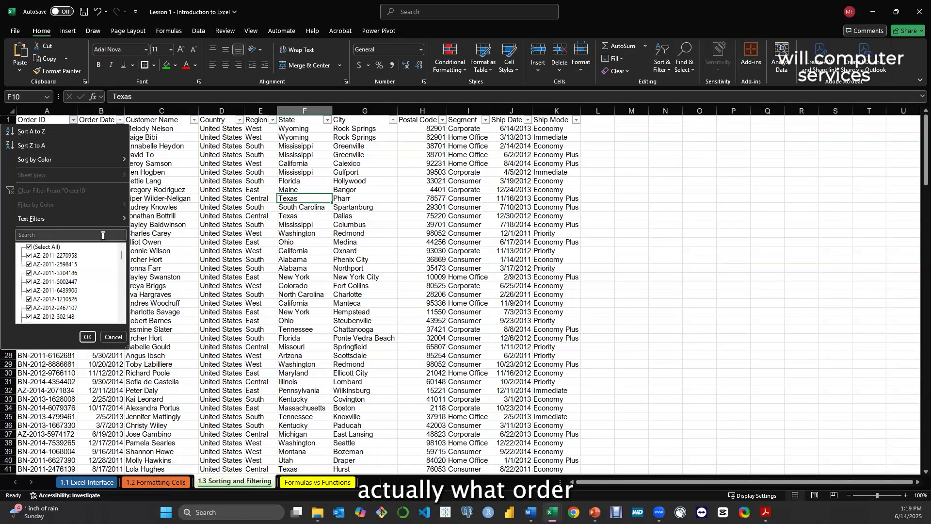
pyautogui.click(112, 336)
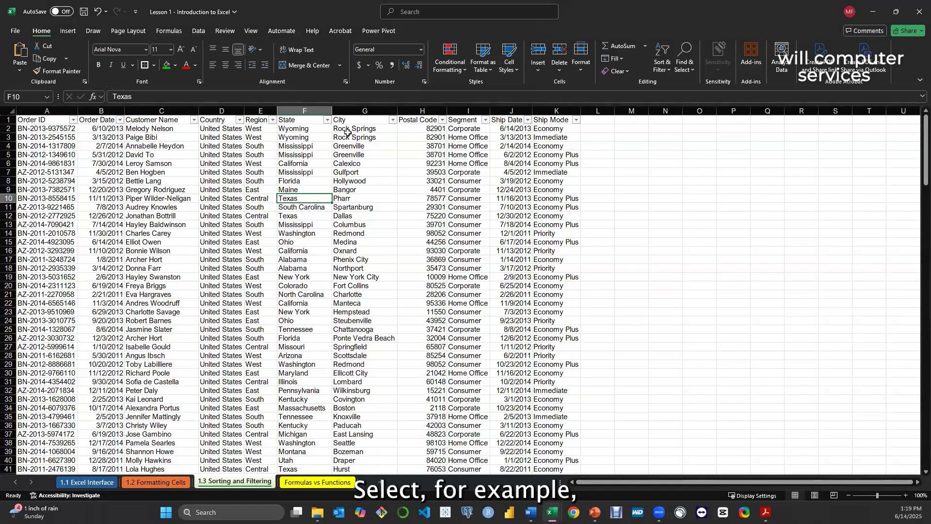
# Filter the City column to Alexandria only, and restore all cities
pyautogui.click(392, 119)
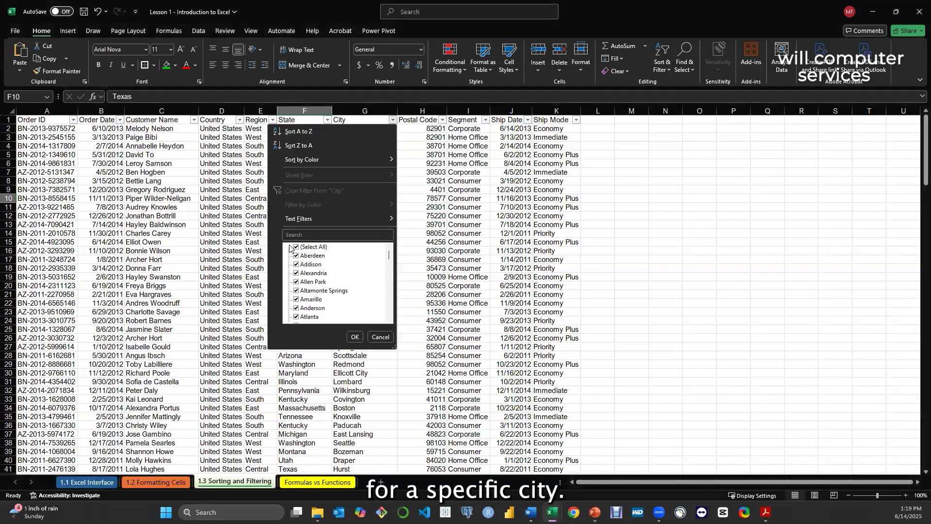
pyautogui.click(295, 247)
pyautogui.click(299, 274)
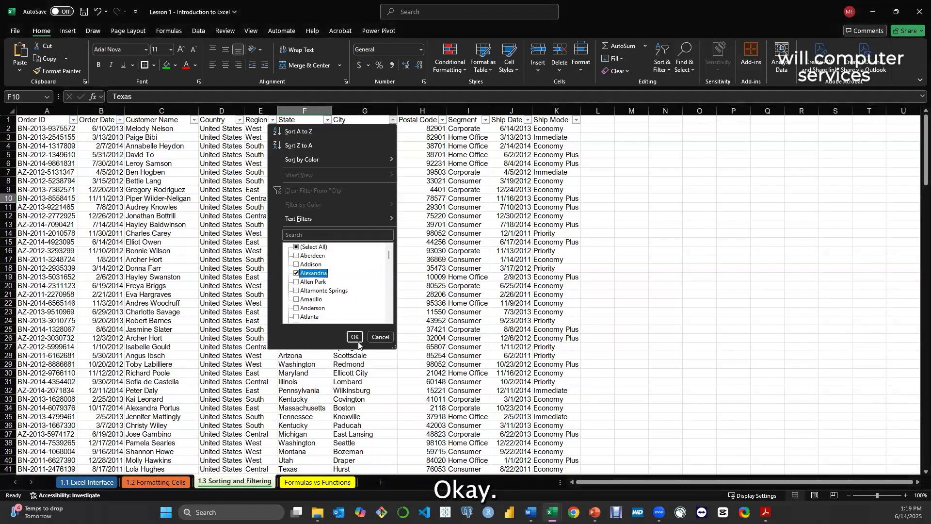
pyautogui.click(355, 337)
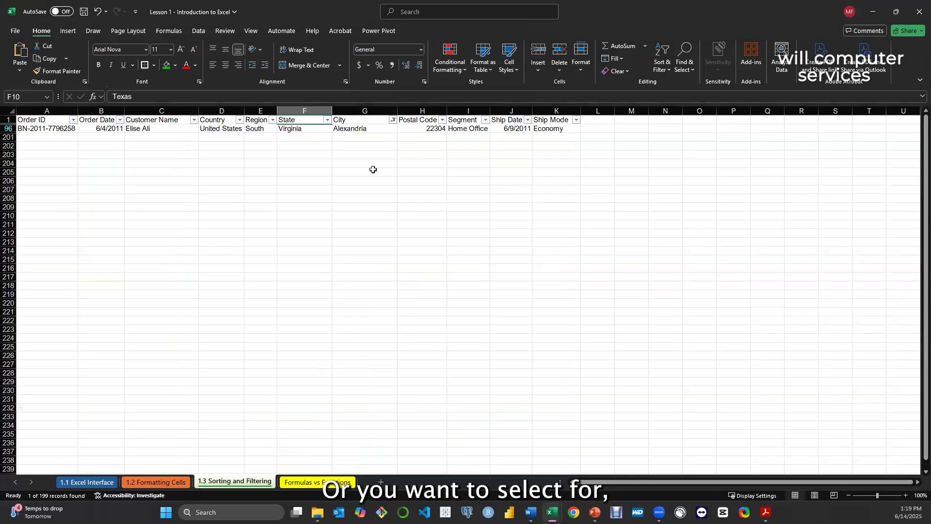
pyautogui.click(393, 120)
pyautogui.click(296, 246)
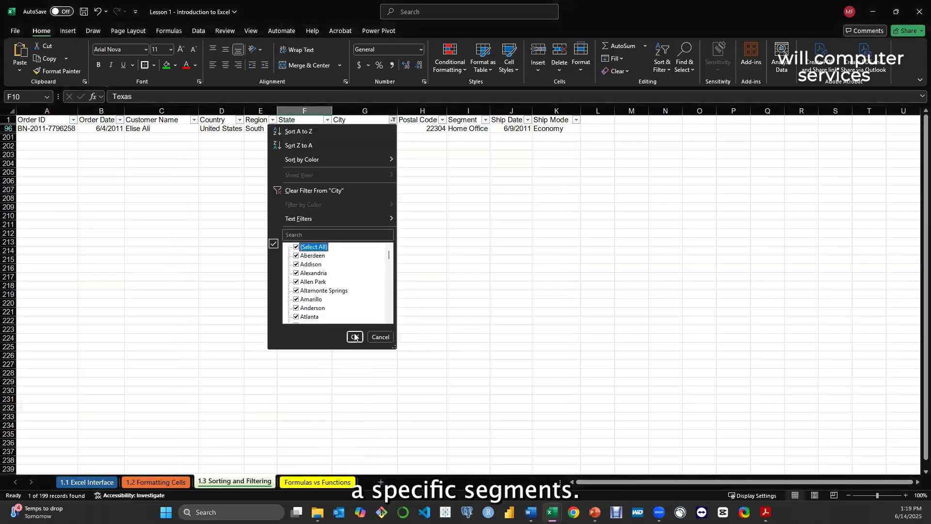
pyautogui.click(354, 336)
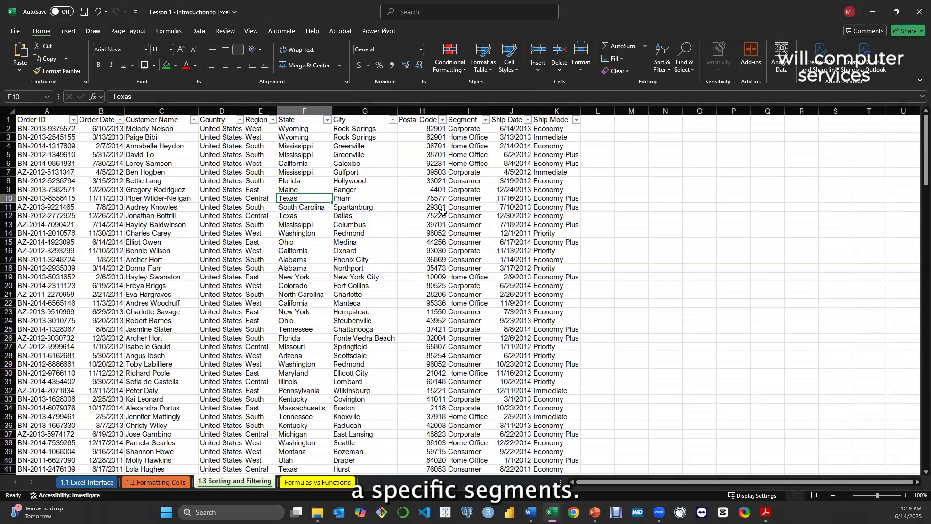
# Filter the Segment column to Corporate only, and restore all segments
pyautogui.click(484, 120)
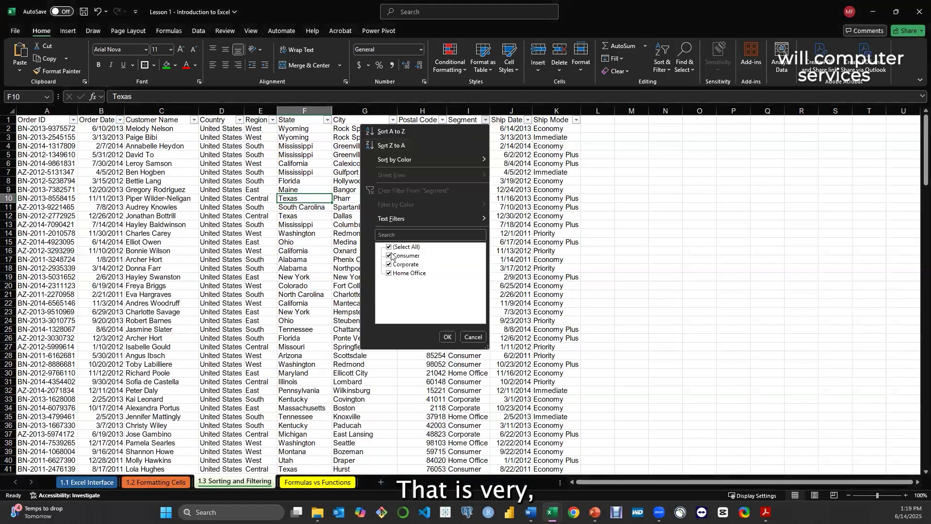
pyautogui.click(389, 247)
pyautogui.click(389, 264)
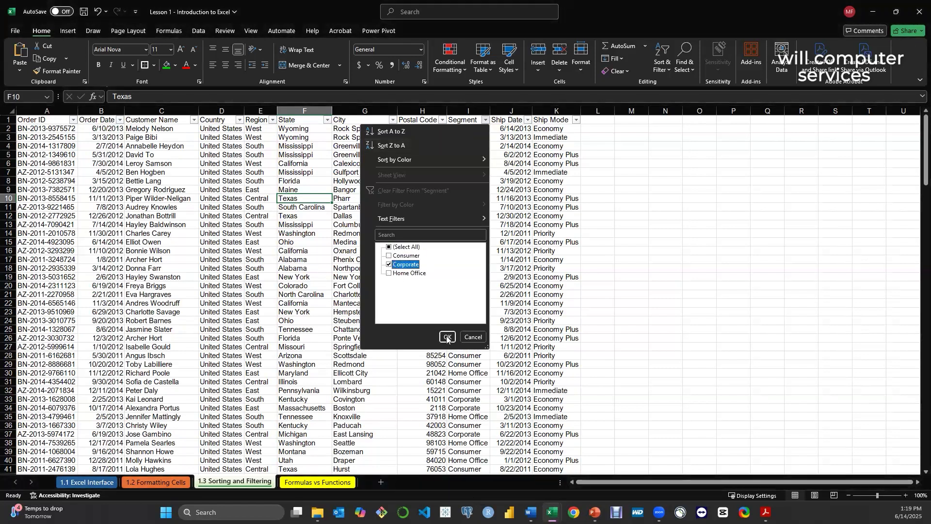
pyautogui.click(446, 336)
pyautogui.click(485, 120)
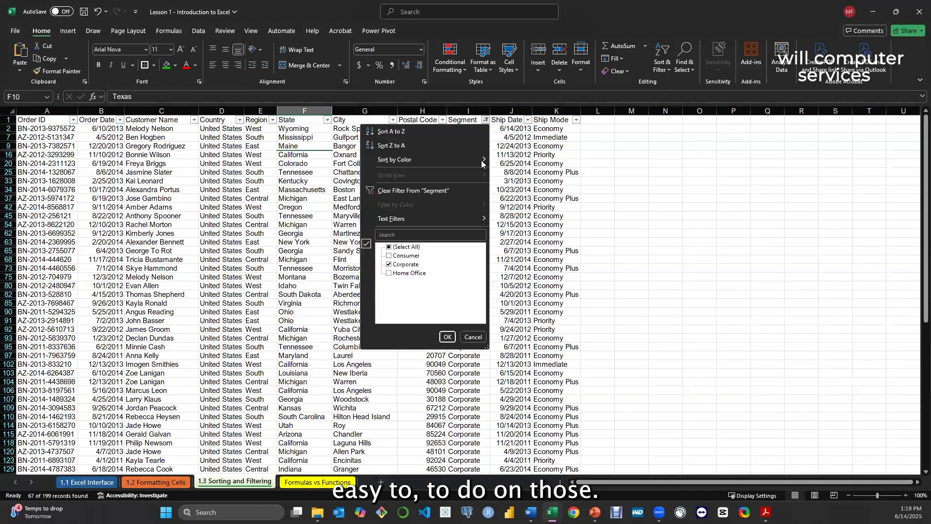
pyautogui.click(389, 247)
pyautogui.click(447, 336)
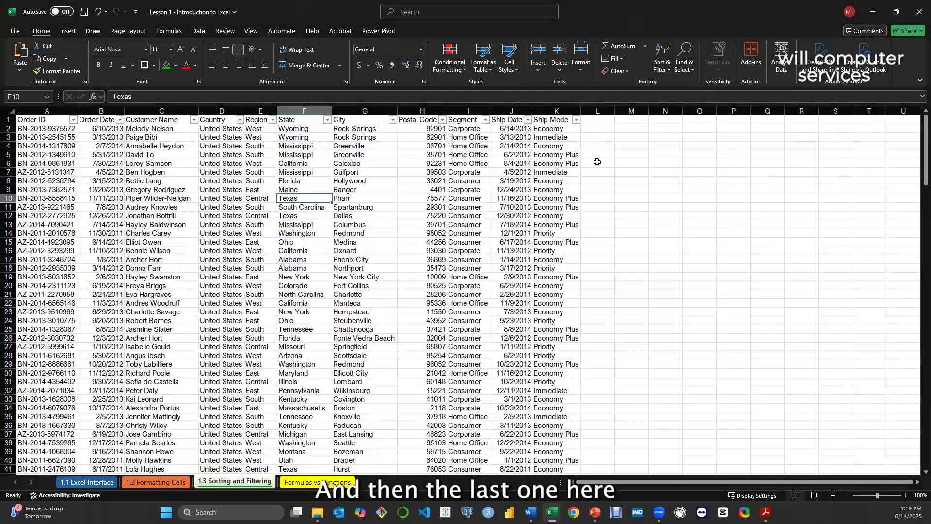
# Filter the Ship Mode column to Priority only, restore all ship modes, and look through the full order list
pyautogui.click(576, 119)
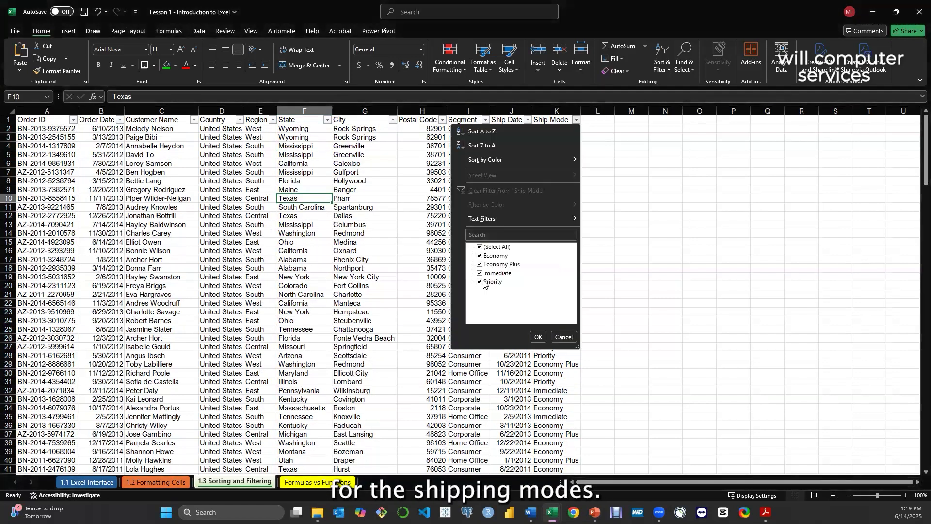
pyautogui.click(479, 248)
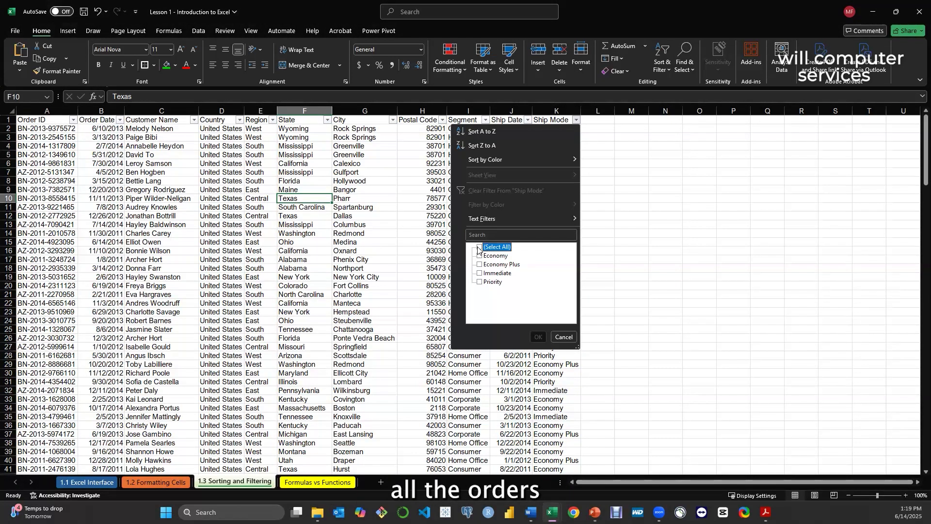
pyautogui.click(479, 281)
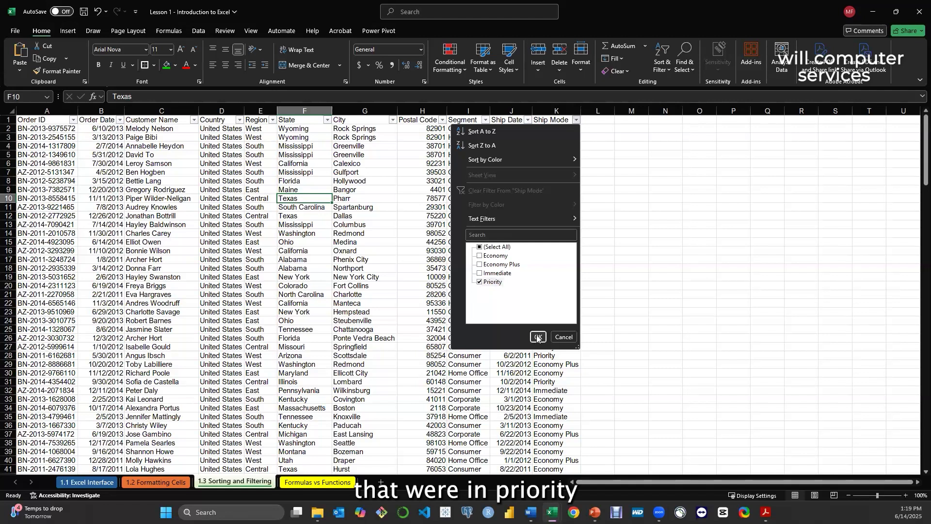
pyautogui.click(537, 338)
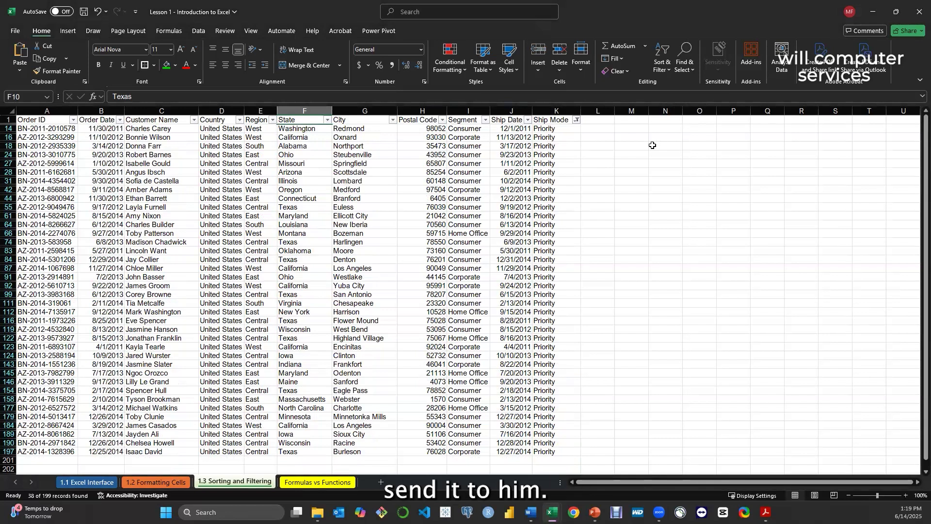
pyautogui.click(577, 119)
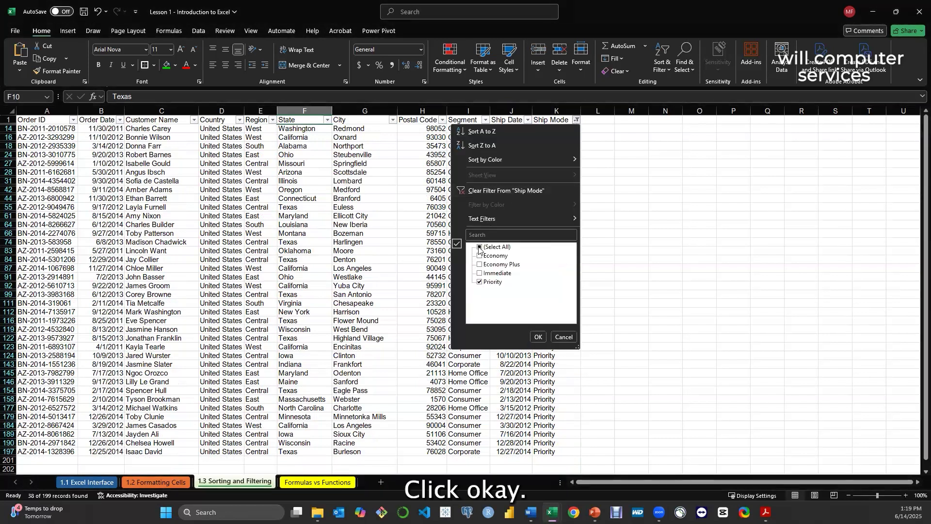
pyautogui.click(479, 248)
pyautogui.click(537, 338)
pyautogui.scroll(-1, 559, 223)
pyautogui.scroll(1, 560, 223)
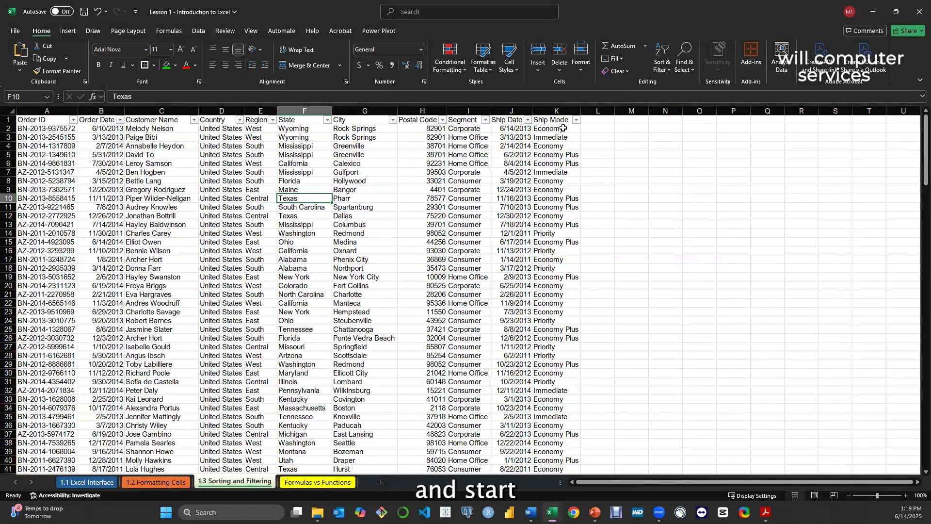
# Filter the order data again so that only Priority orders show in the Ship Mode column
pyautogui.click(576, 120)
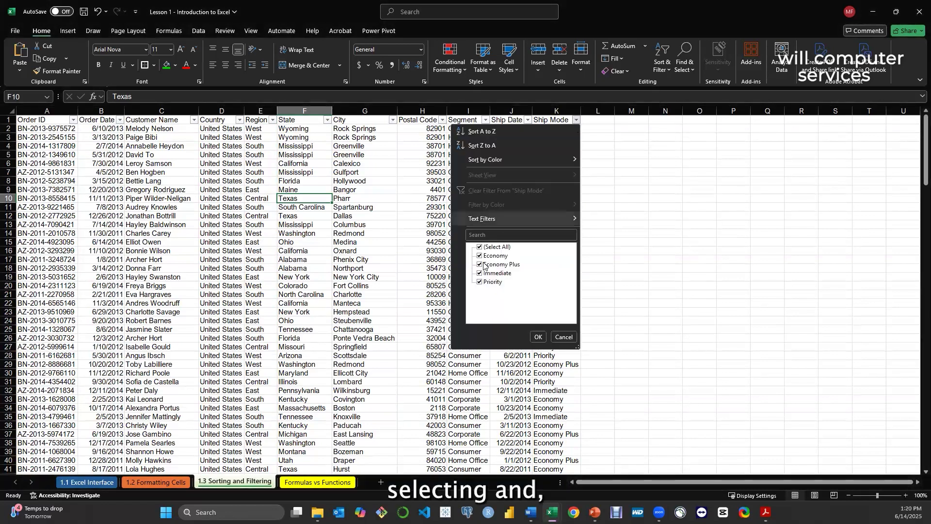
pyautogui.click(479, 248)
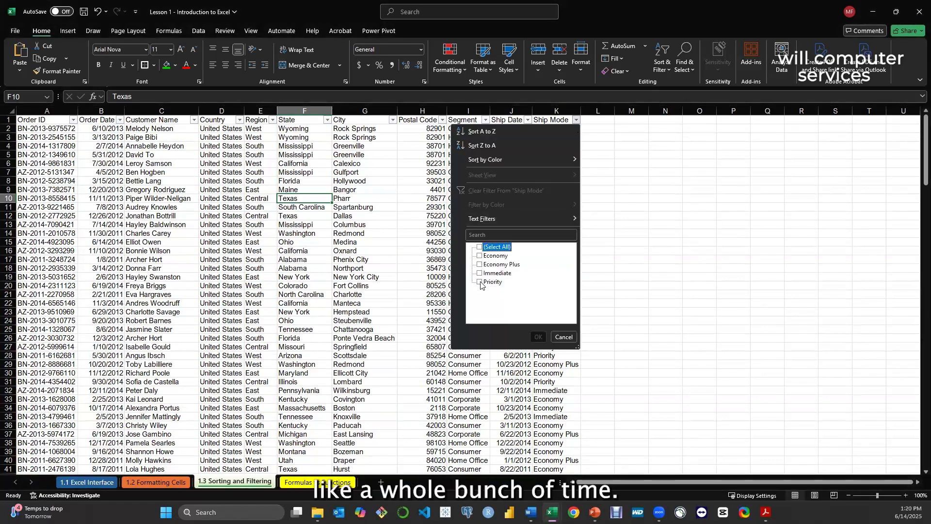
pyautogui.click(480, 282)
pyautogui.click(536, 337)
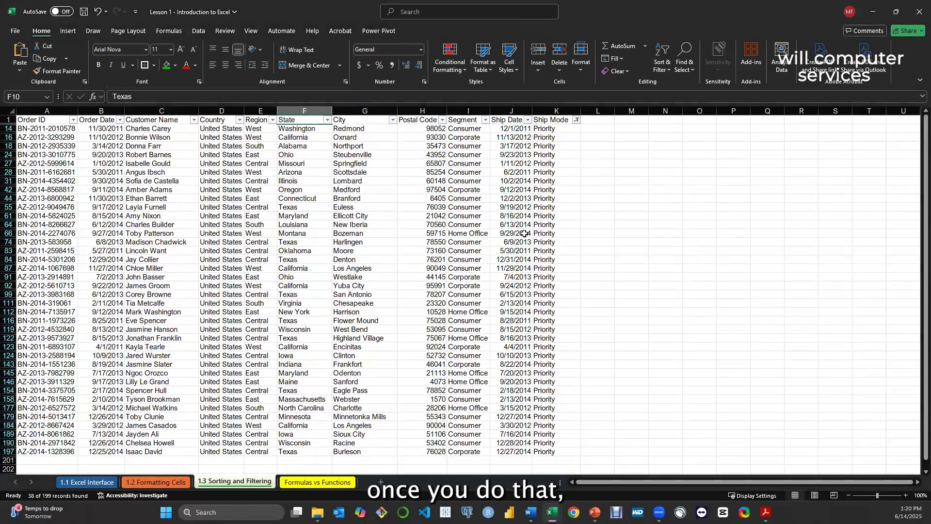
# Restore all ship modes in the Ship Mode column so the full order list shows again
pyautogui.click(576, 120)
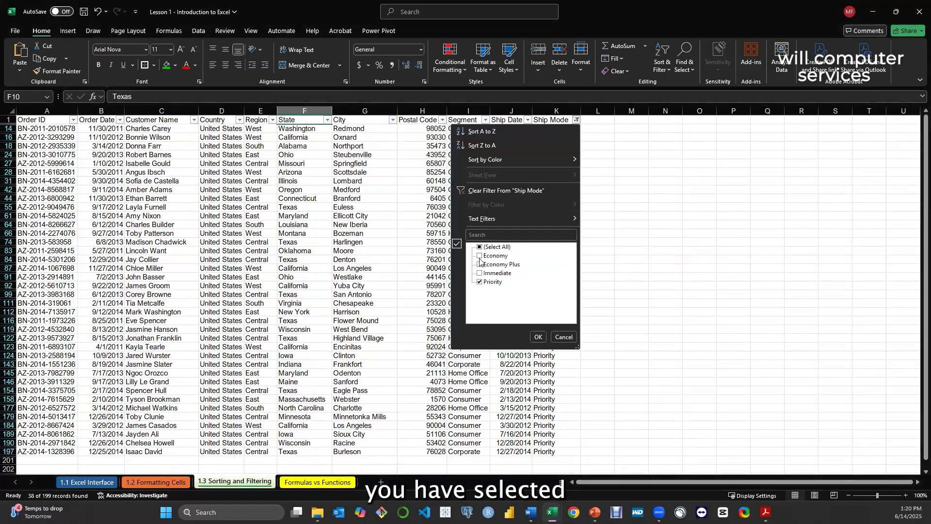
pyautogui.click(480, 248)
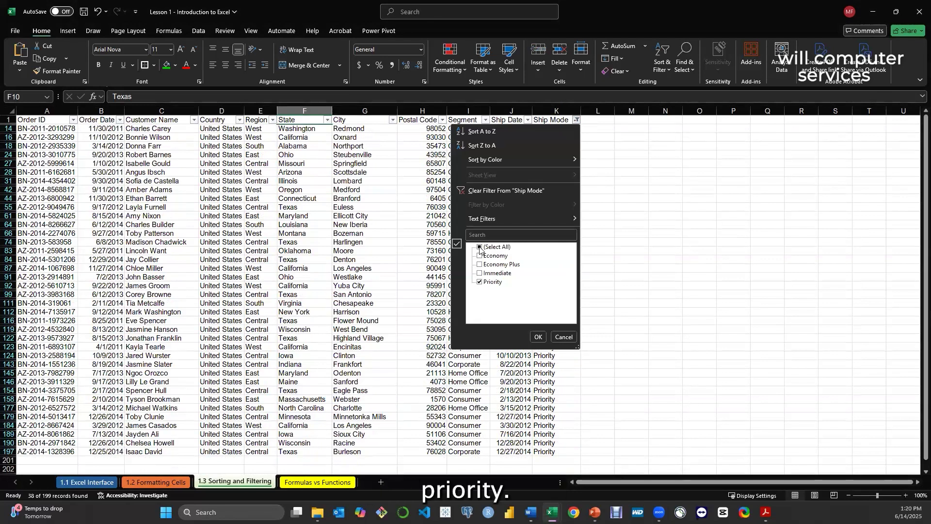
pyautogui.click(538, 336)
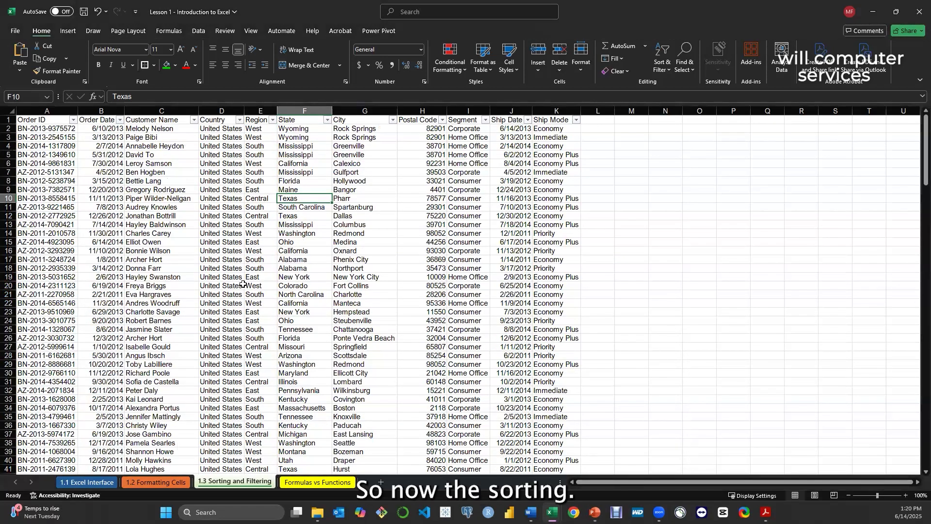
pyautogui.click(243, 286)
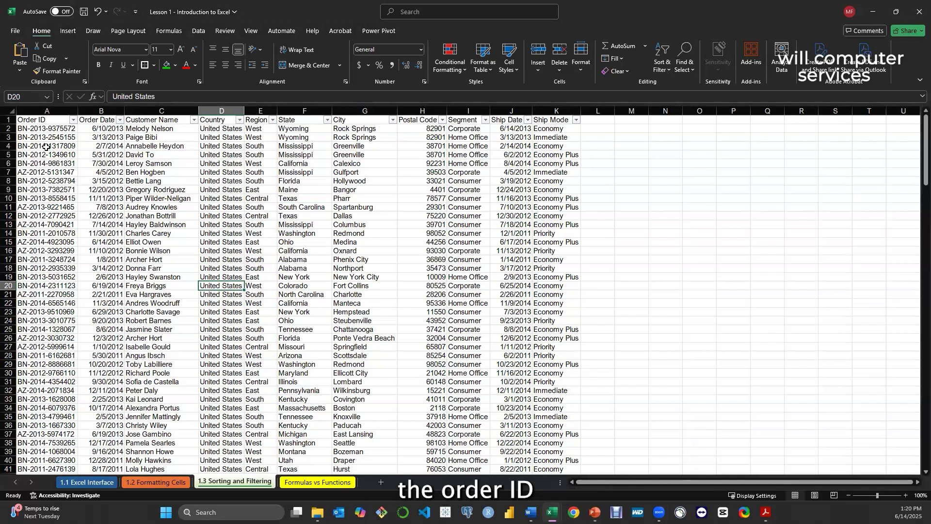
# Sort the order data by Order ID from A to Z and look through the reordered rows
pyautogui.click(73, 121)
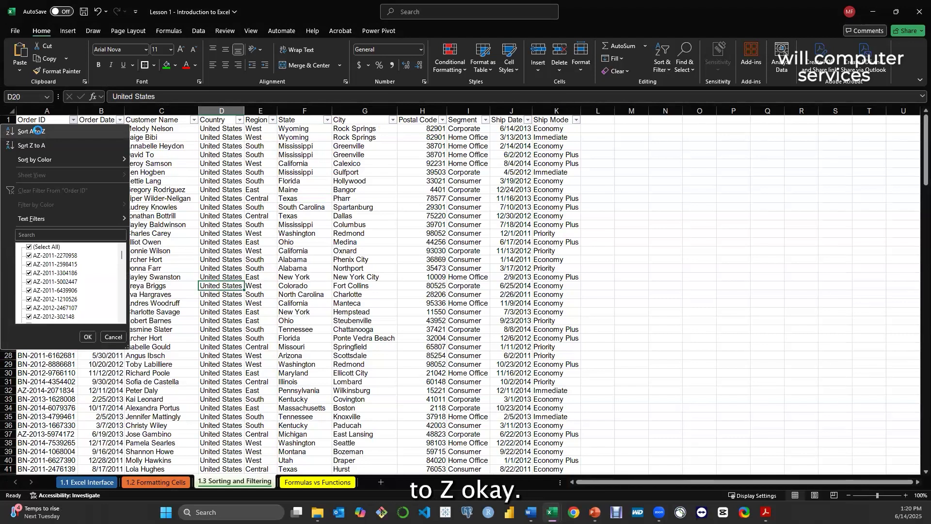
pyautogui.click(39, 132)
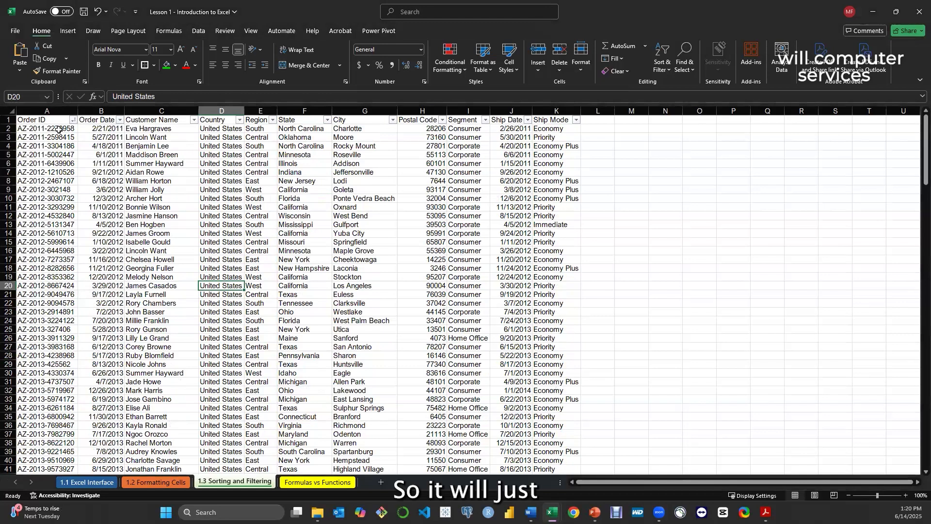
pyautogui.scroll(-17, 58, 130)
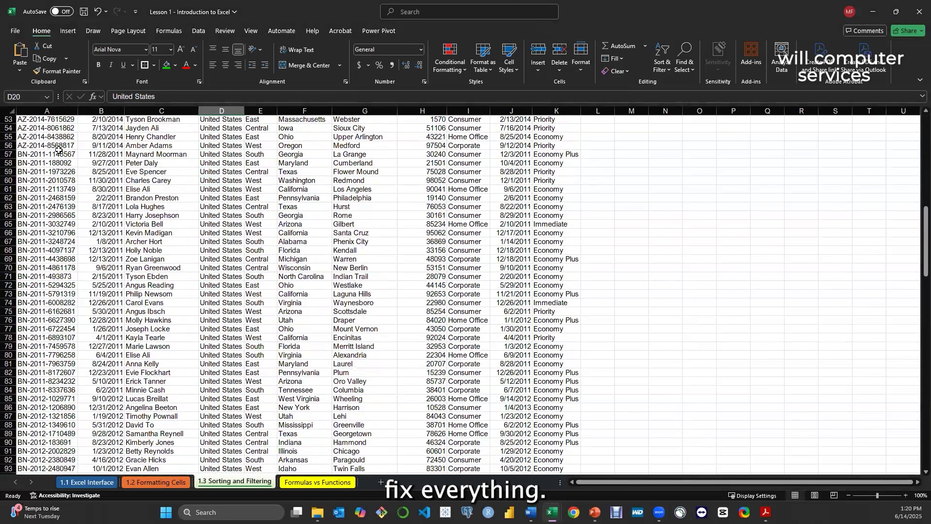
pyautogui.scroll(-20, 58, 148)
pyautogui.scroll(20, 51, 182)
pyautogui.scroll(8, 41, 181)
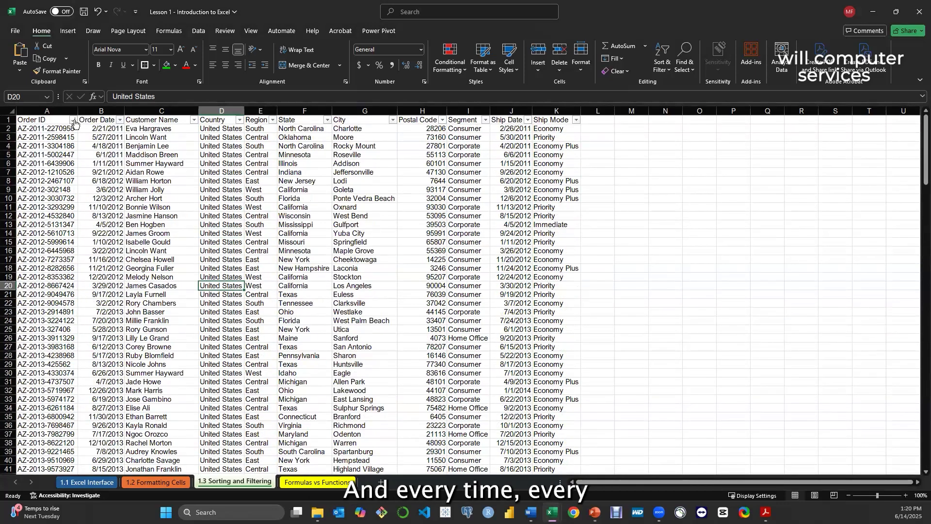
# Reapply the A to Z sort on Order ID, and undo the Order ID sorting to restore the original row order
pyautogui.click(73, 121)
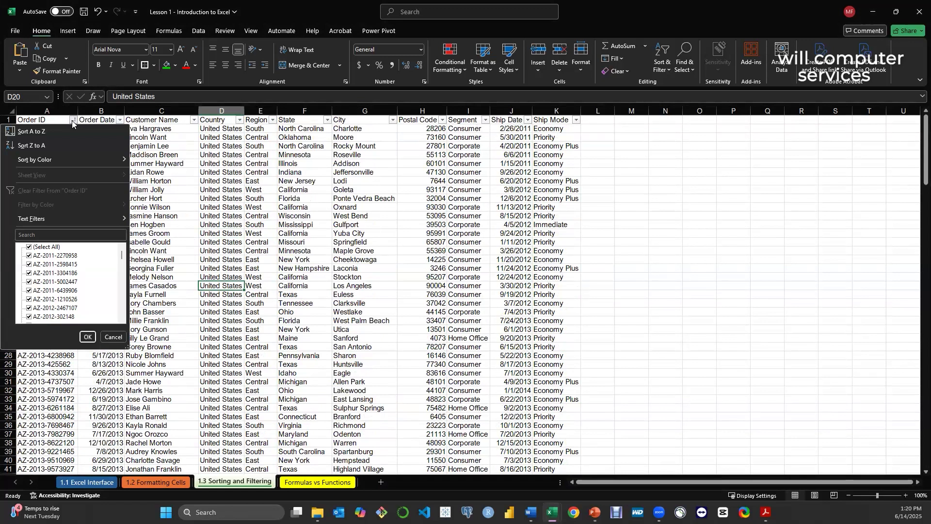
pyautogui.click(11, 133)
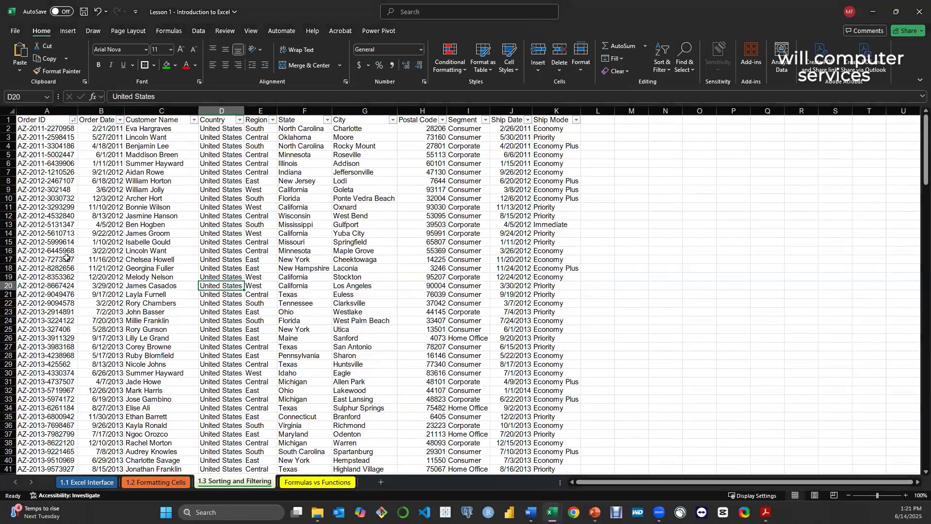
pyautogui.click(62, 181)
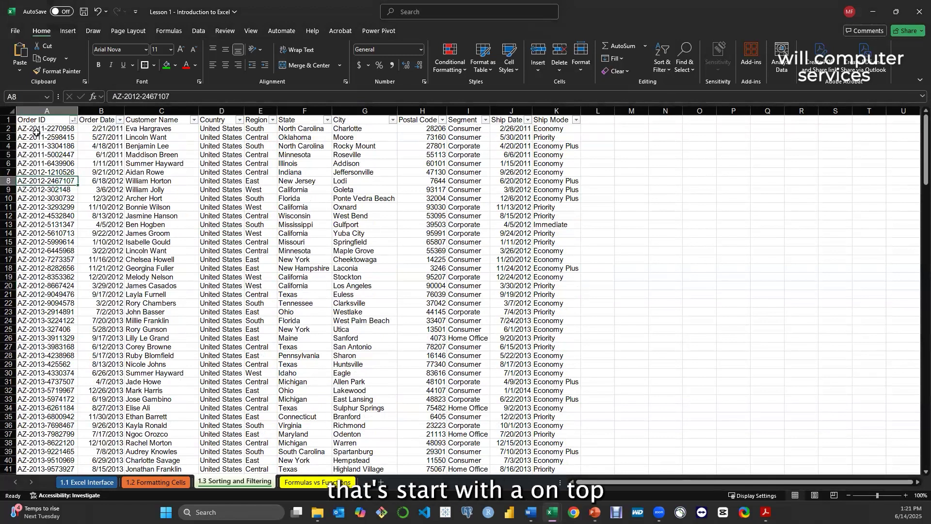
pyautogui.hotkey('ctrl', 'z')
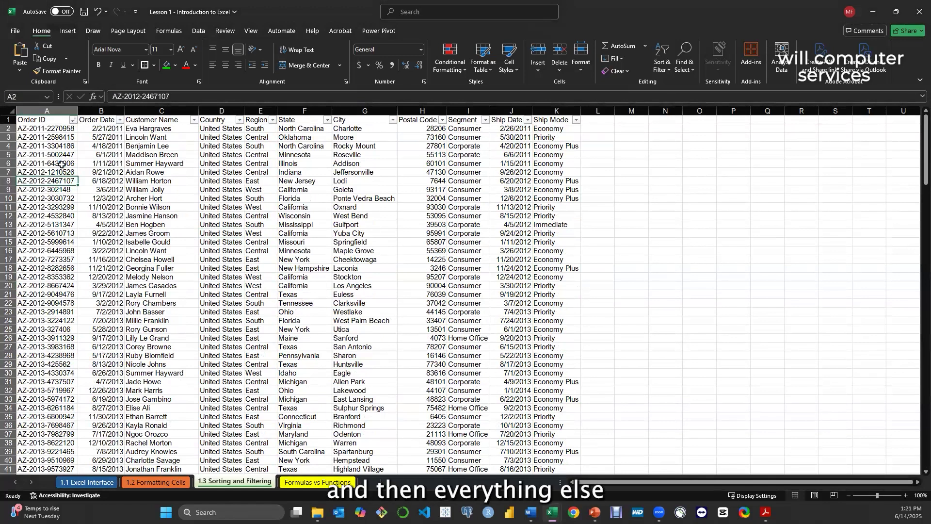
pyautogui.hotkey('ctrl', 'z')
pyautogui.hotkey('ctrl', 'z')
pyautogui.hotkey('ctrl', 'z')
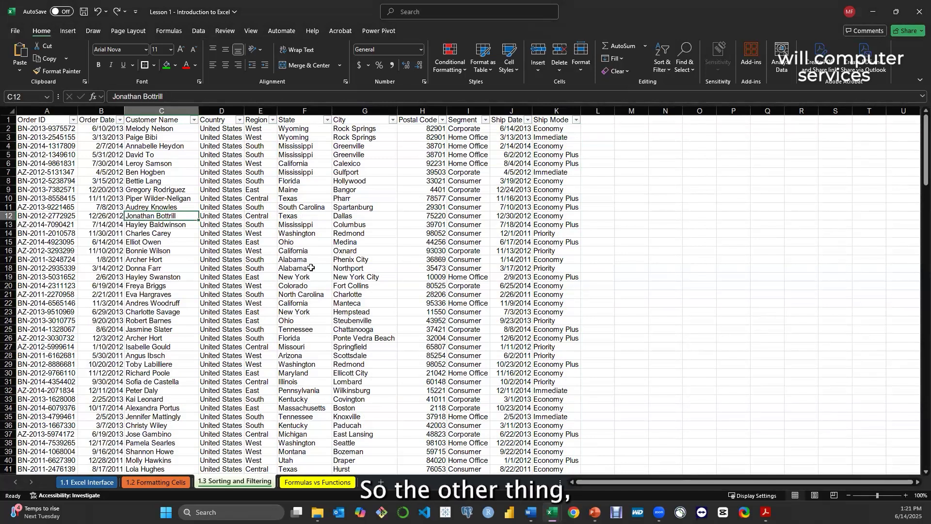
# Sort the order data by Postal Code from smallest to largest
pyautogui.click(440, 121)
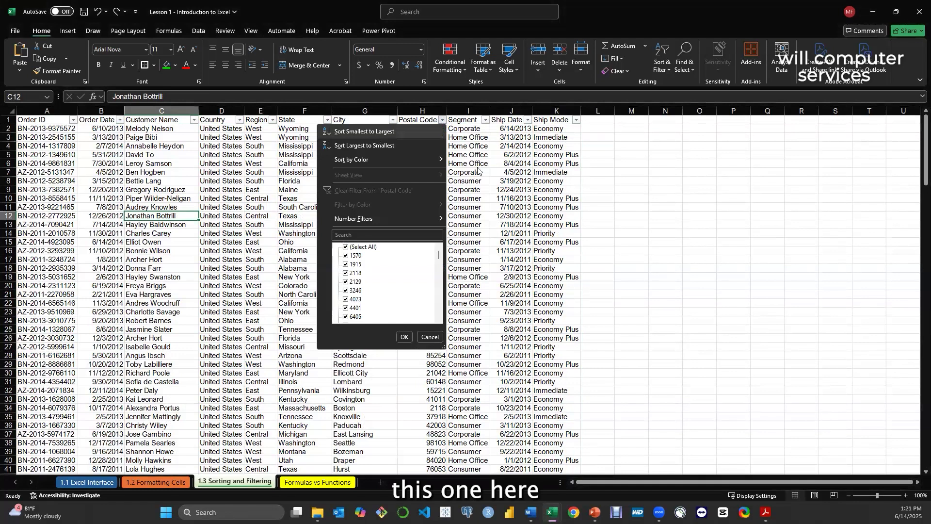
pyautogui.click(442, 124)
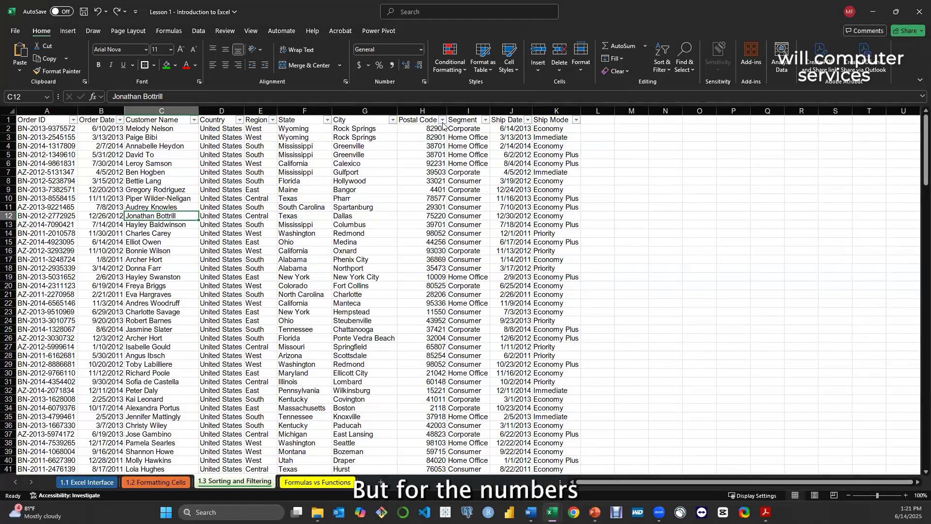
pyautogui.click(442, 123)
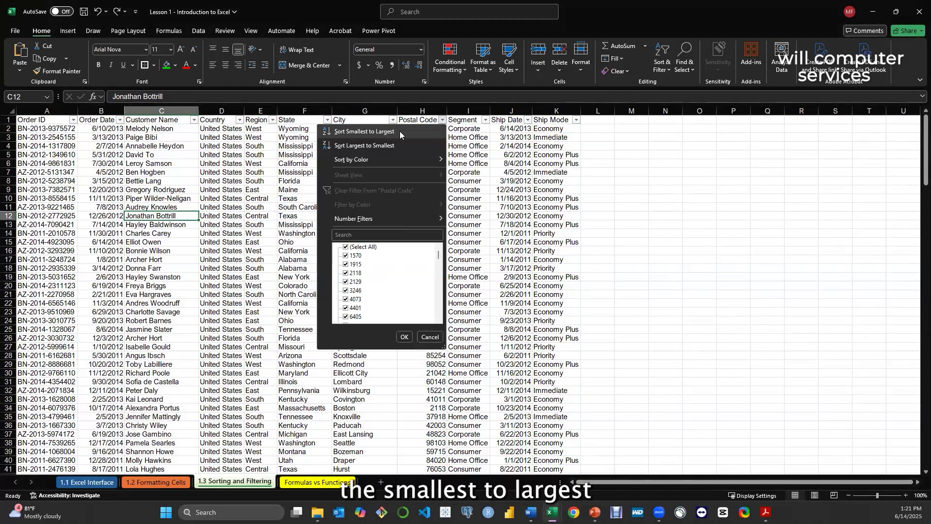
pyautogui.click(375, 131)
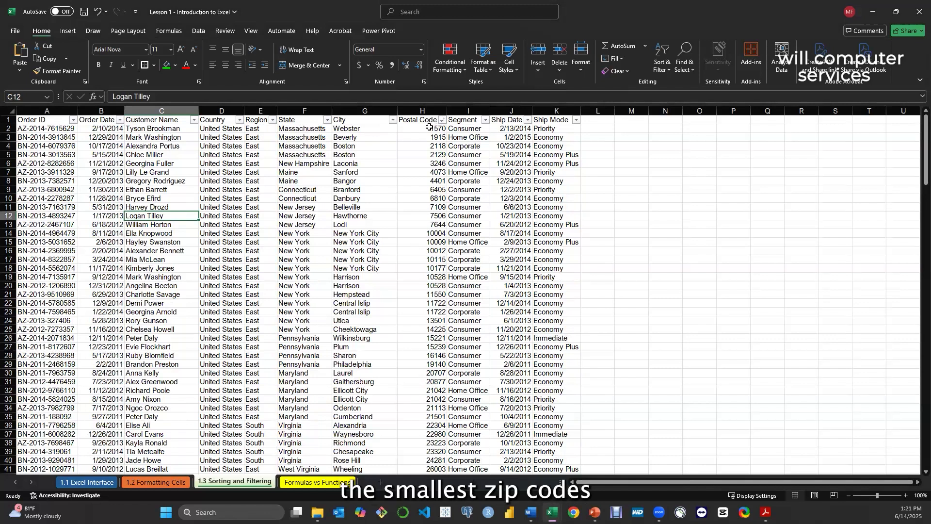
# Examine the Postal Code column from the first order to the last to check its ascending order
pyautogui.scroll(-7, 439, 188)
pyautogui.scroll(-20, 439, 188)
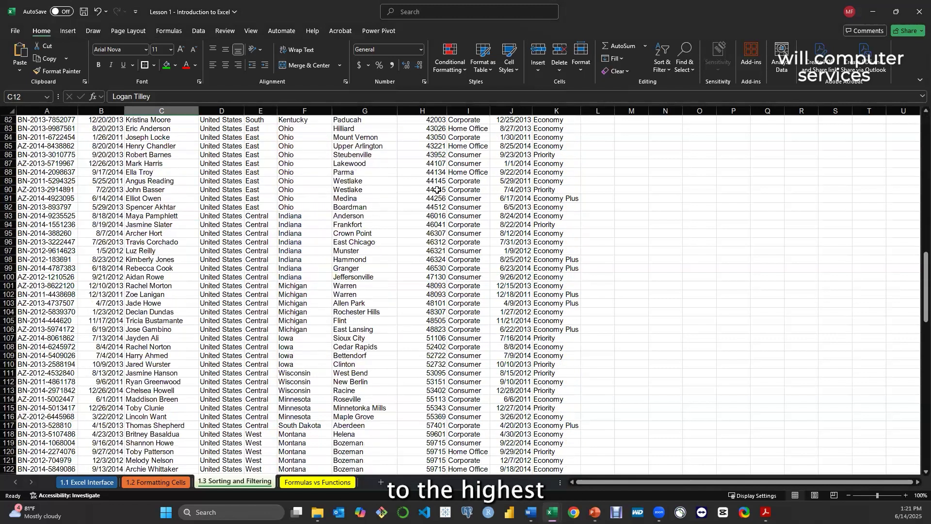
pyautogui.scroll(-15, 437, 192)
pyautogui.scroll(20, 431, 193)
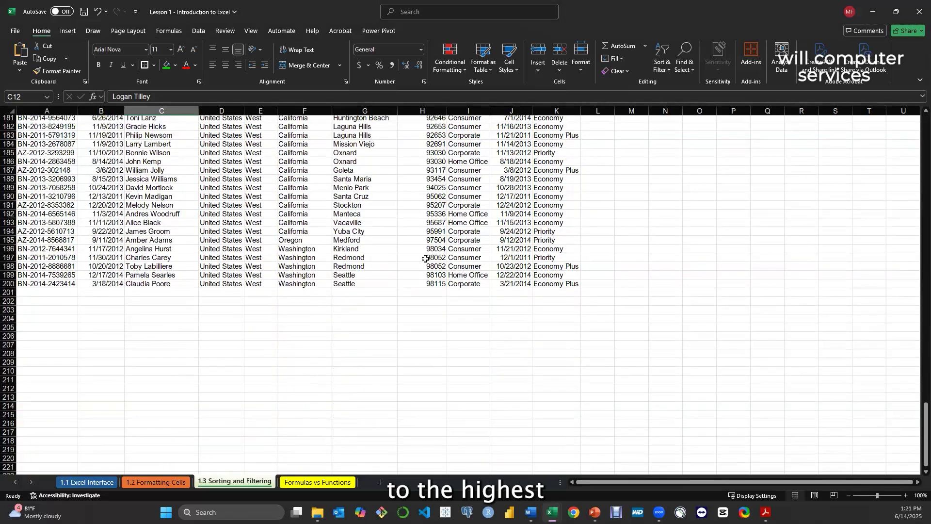
pyautogui.scroll(20, 421, 257)
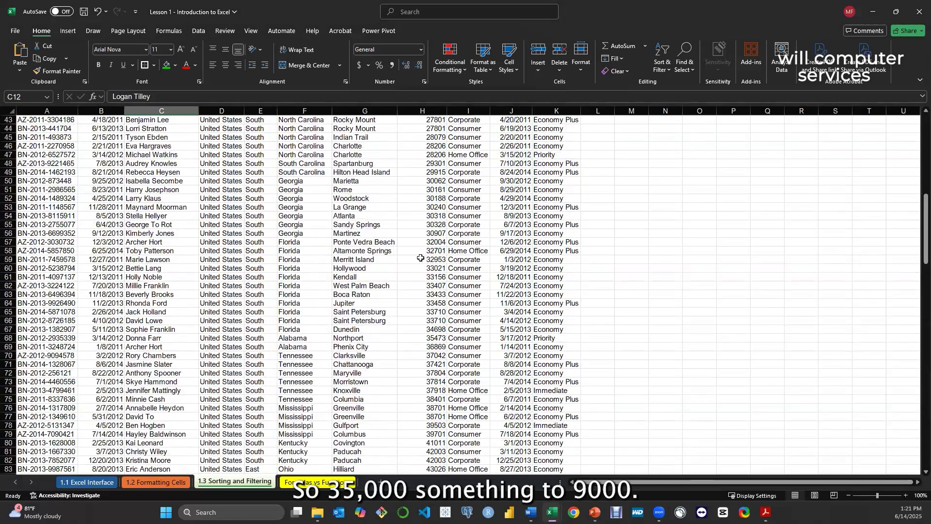
pyautogui.scroll(-20, 421, 257)
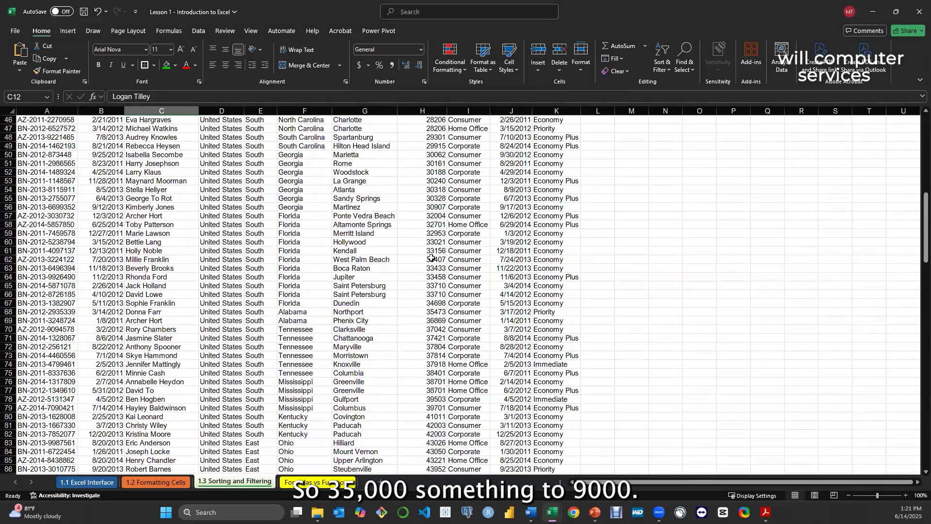
pyautogui.scroll(-20, 431, 262)
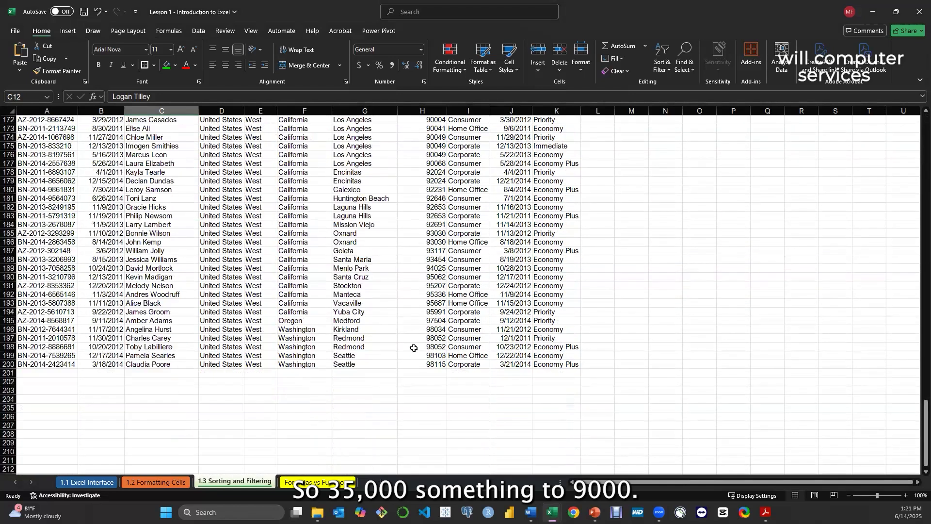
pyautogui.scroll(7, 439, 357)
pyautogui.scroll(20, 439, 357)
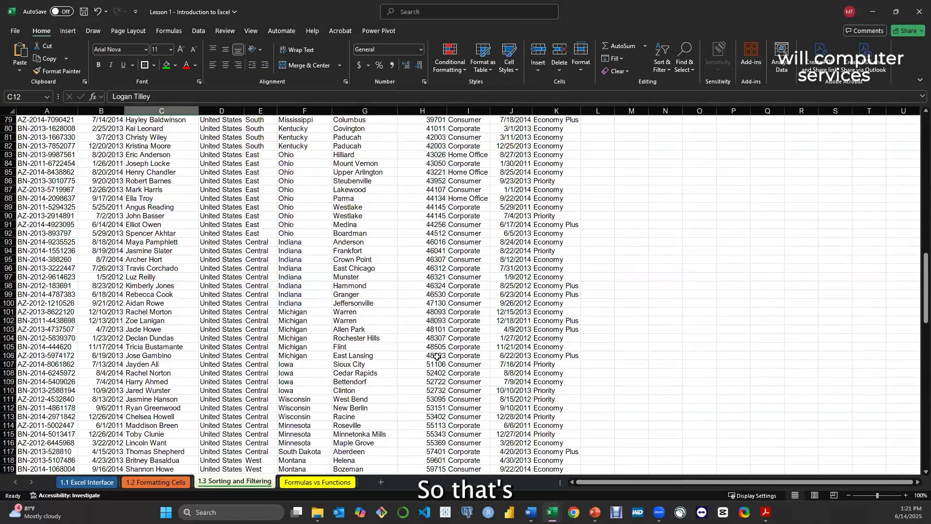
pyautogui.scroll(5, 437, 350)
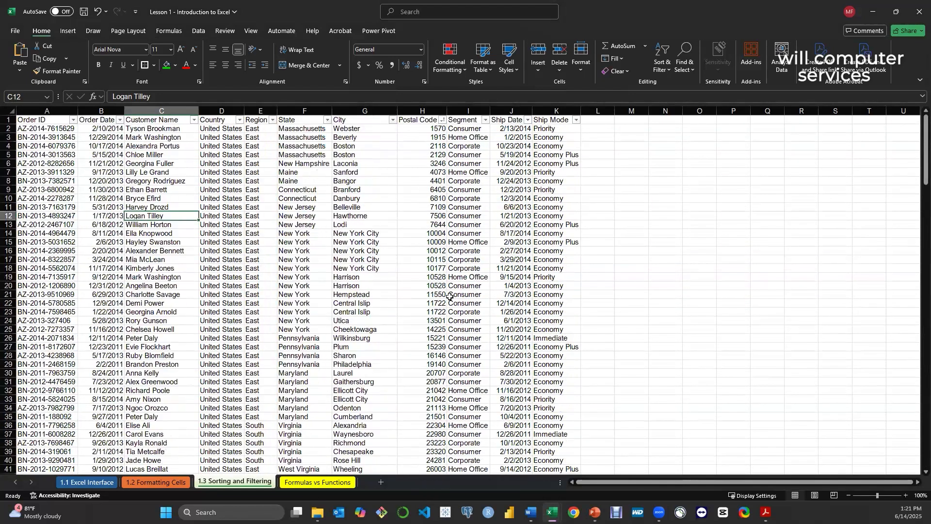
# Reapply the smallest-to-largest sort on Postal Code, and undo the Postal Code sorting to restore the original row order
pyautogui.click(442, 120)
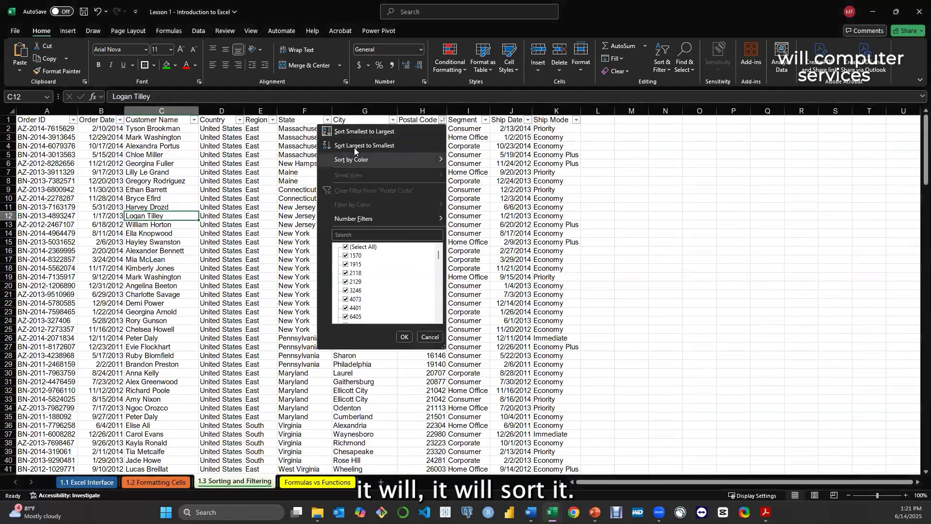
pyautogui.click(326, 131)
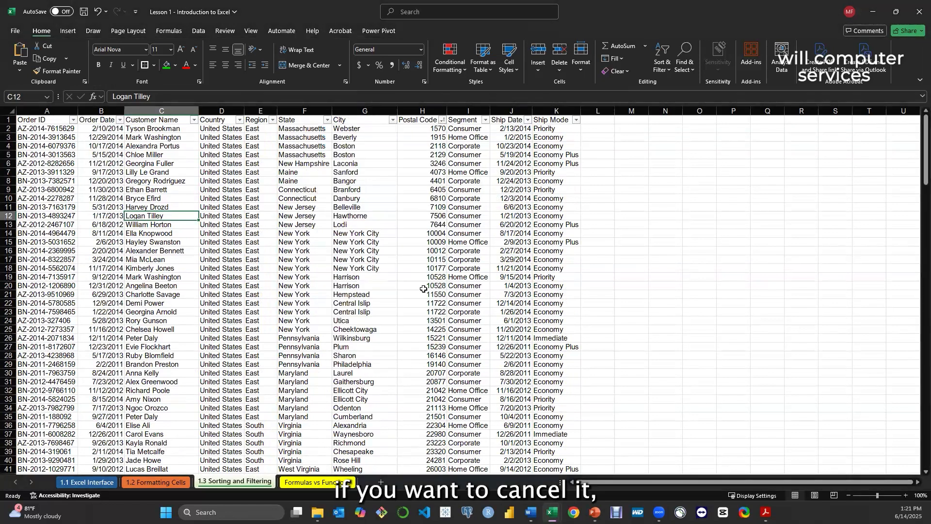
pyautogui.hotkey('ctrl', 'z')
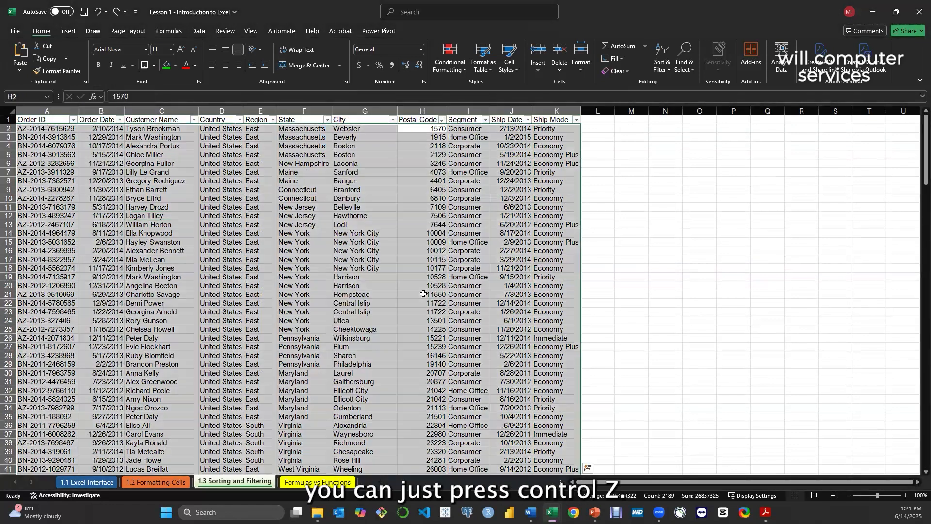
pyautogui.hotkey('ctrl', 'z')
pyautogui.moveTo(422, 287); pyautogui.dragTo(423, 294)
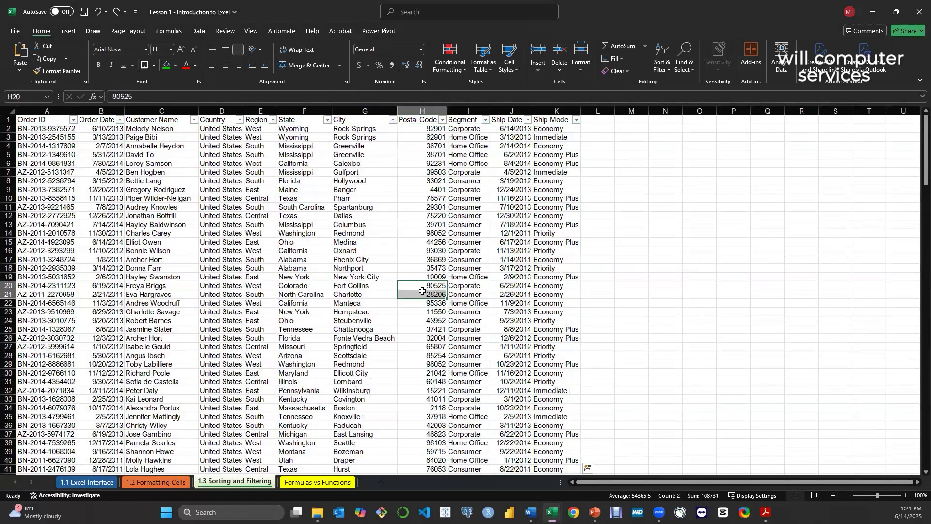
pyautogui.click(568, 268)
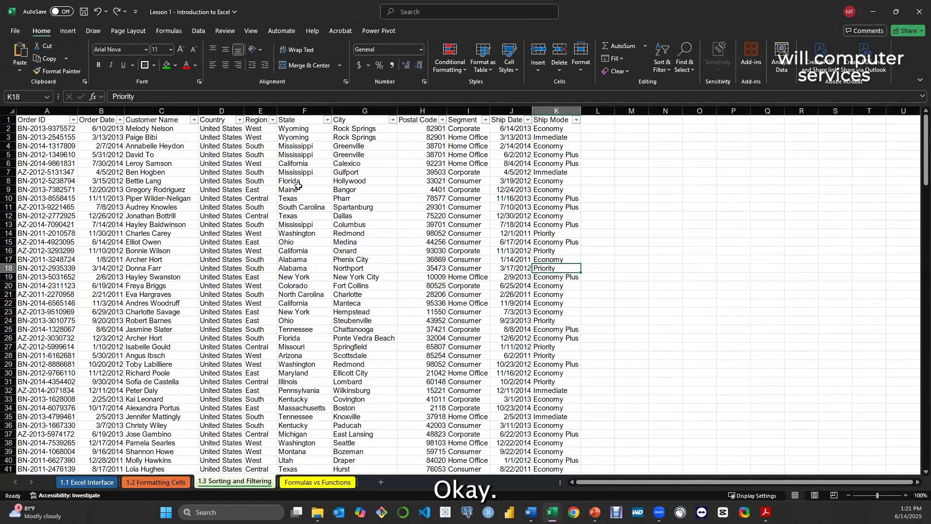
# Sort the order data by Region from Z to A and look through the regions down to the last order
pyautogui.click(273, 120)
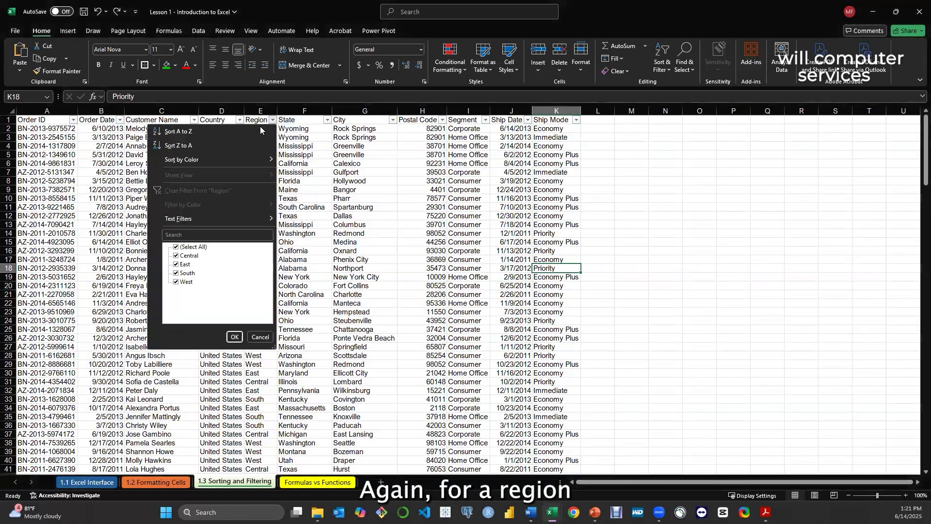
pyautogui.click(188, 145)
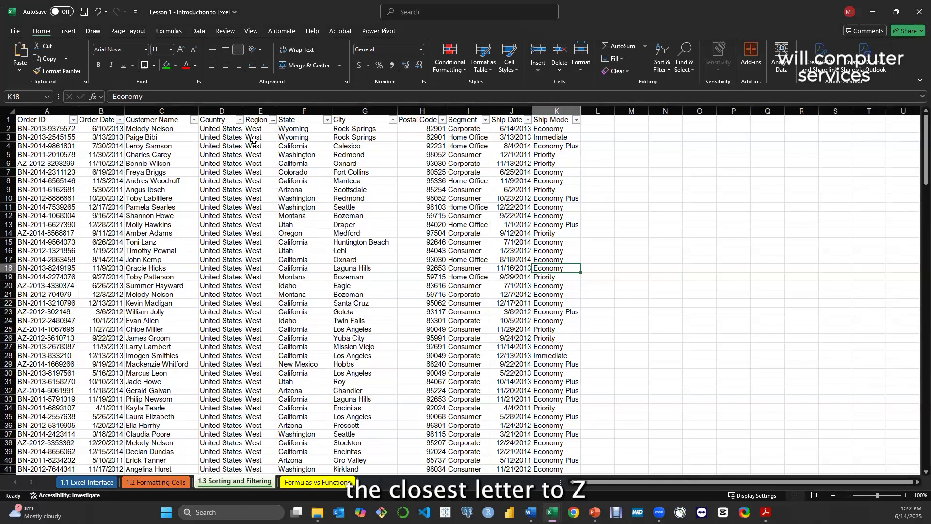
pyautogui.scroll(-20, 262, 218)
pyautogui.scroll(-20, 263, 218)
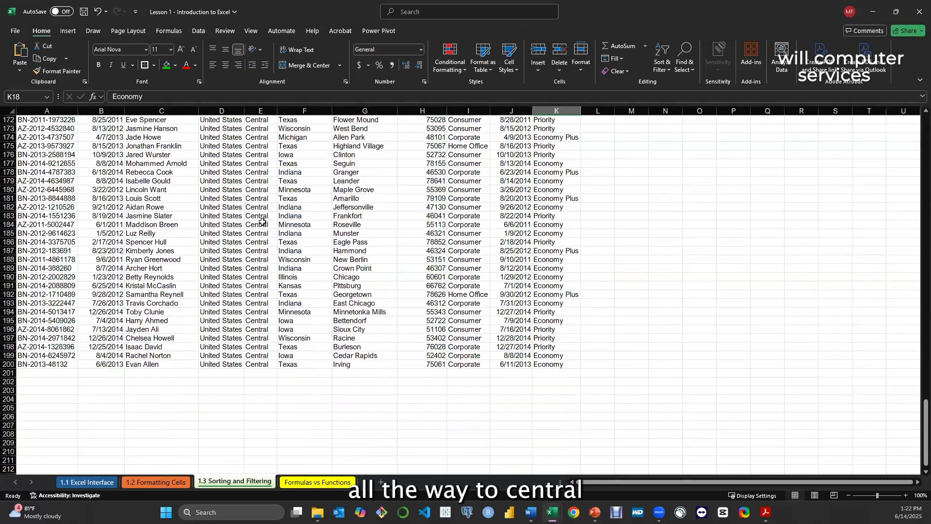
pyautogui.scroll(-3, 262, 221)
pyautogui.scroll(20, 267, 291)
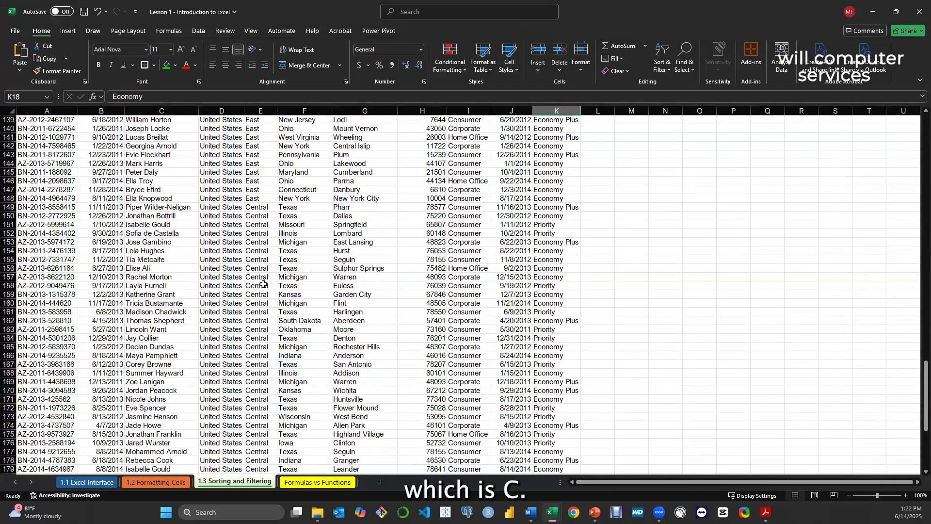
pyautogui.scroll(20, 264, 283)
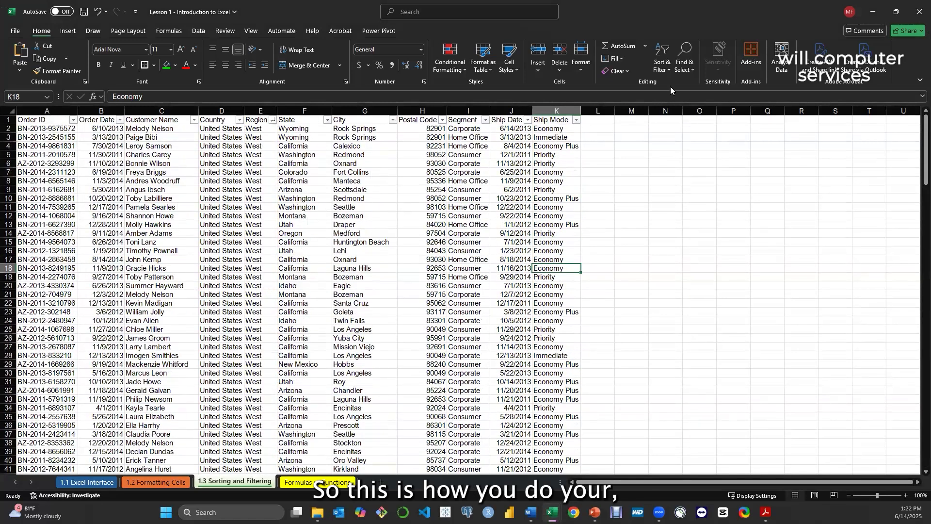
# Clear the Region sort state from the order data and look at the City column's sort and filter options
pyautogui.click(664, 68)
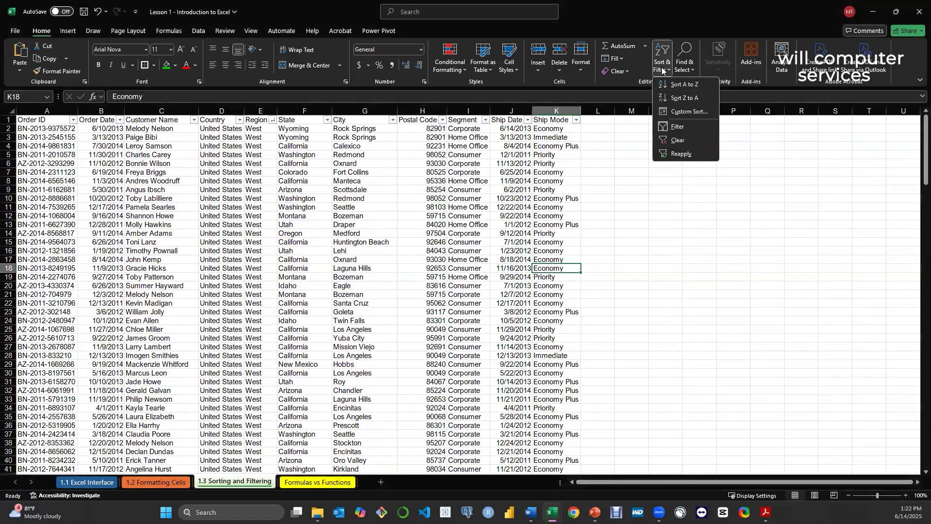
pyautogui.click(673, 141)
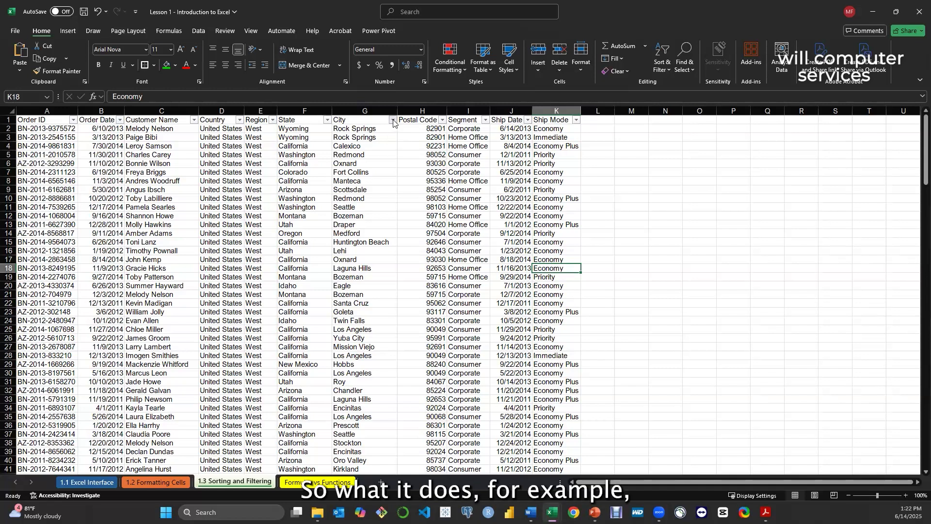
pyautogui.click(393, 121)
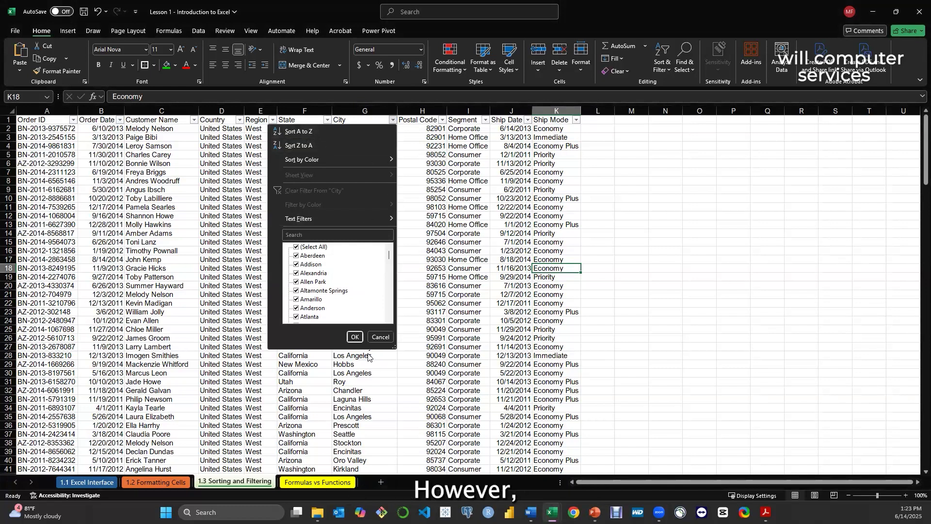
pyautogui.click(380, 336)
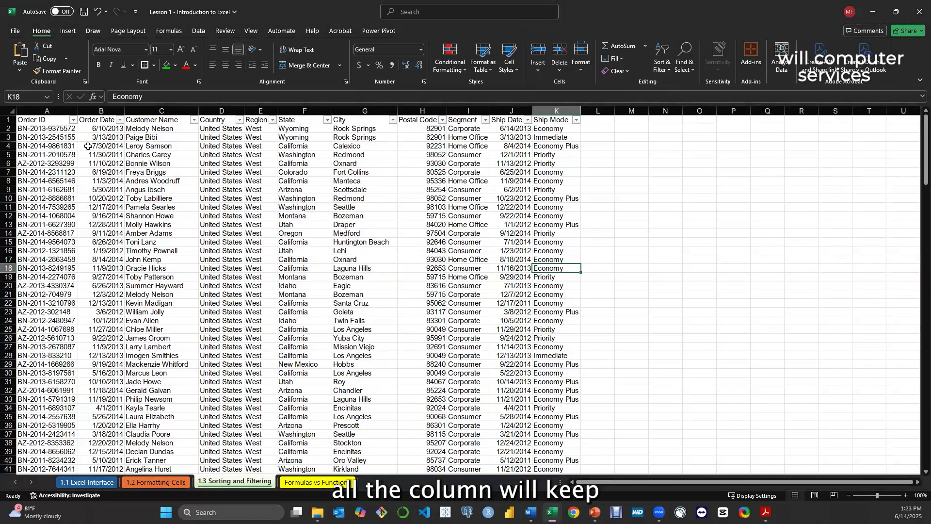
# Highlight the first order's row from Order ID to Ship Mode, and sort the order data by City from A to Z
pyautogui.moveTo(29, 129); pyautogui.dragTo(557, 128)
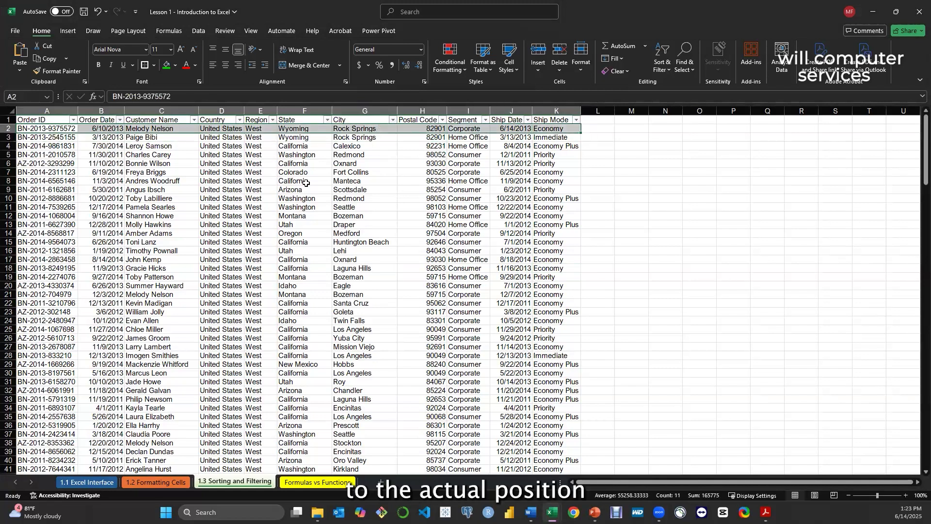
pyautogui.click(324, 189)
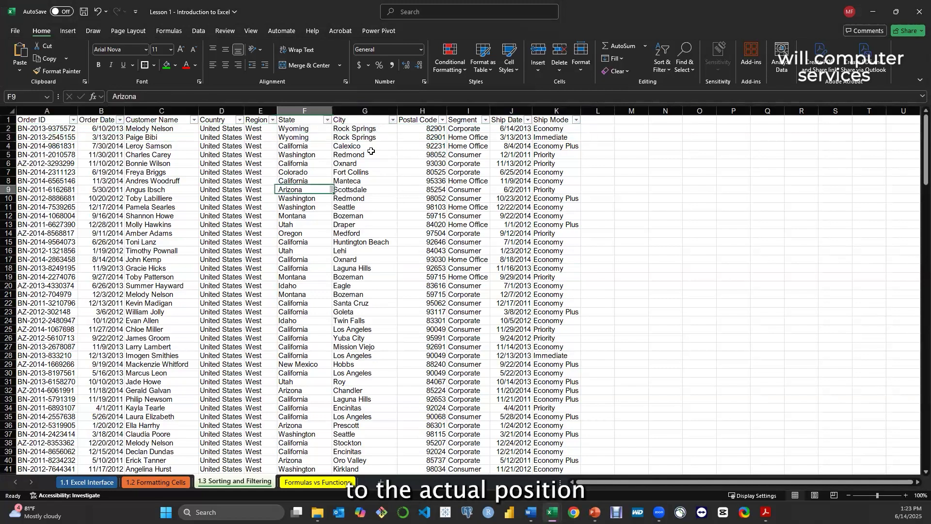
pyautogui.click(393, 120)
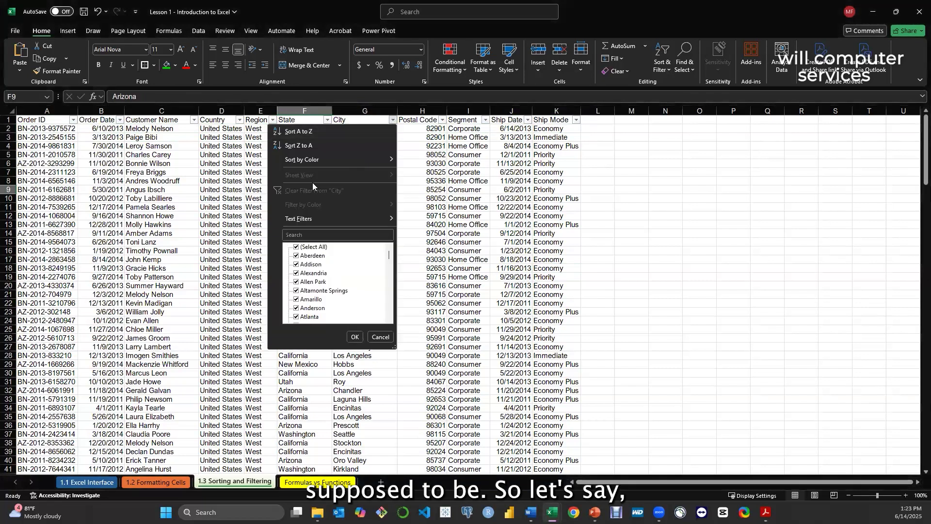
pyautogui.click(305, 131)
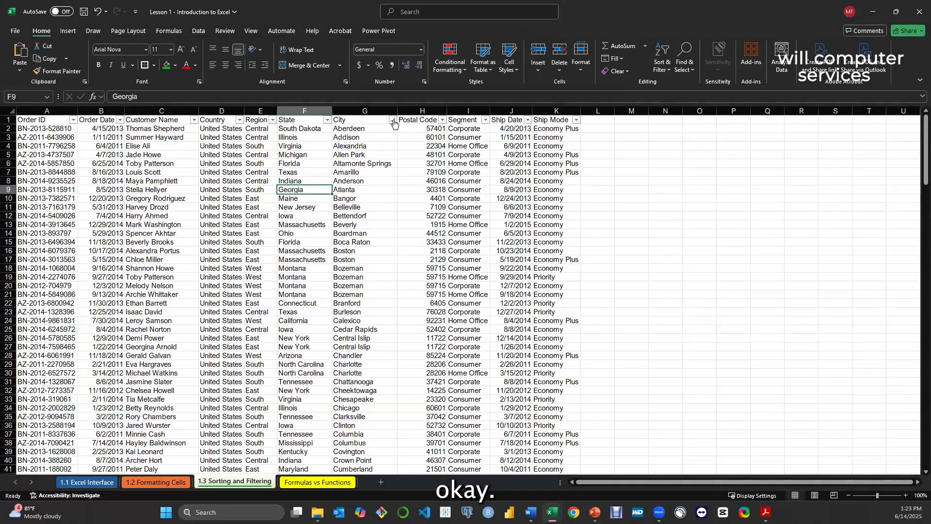
# Clear the City sort state and undo the City sorting to restore the previous row order
pyautogui.click(662, 61)
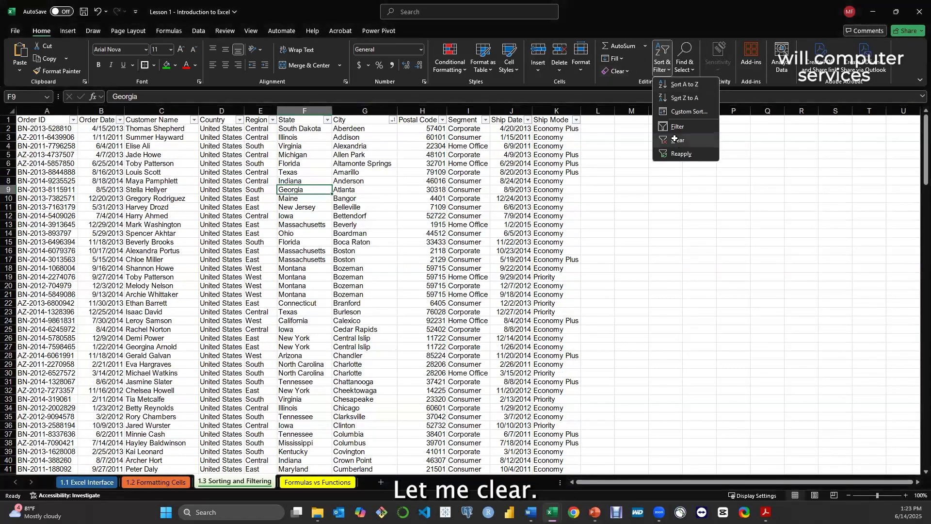
pyautogui.click(677, 139)
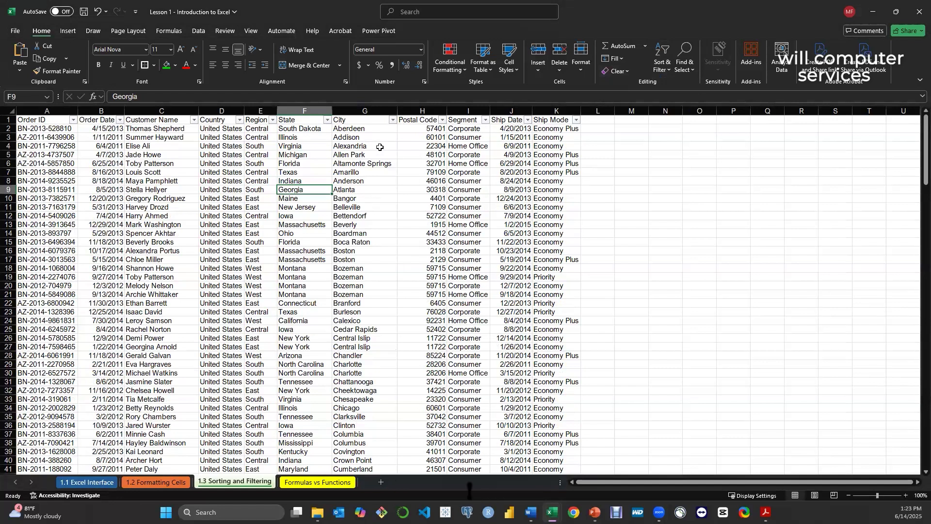
pyautogui.click(361, 258)
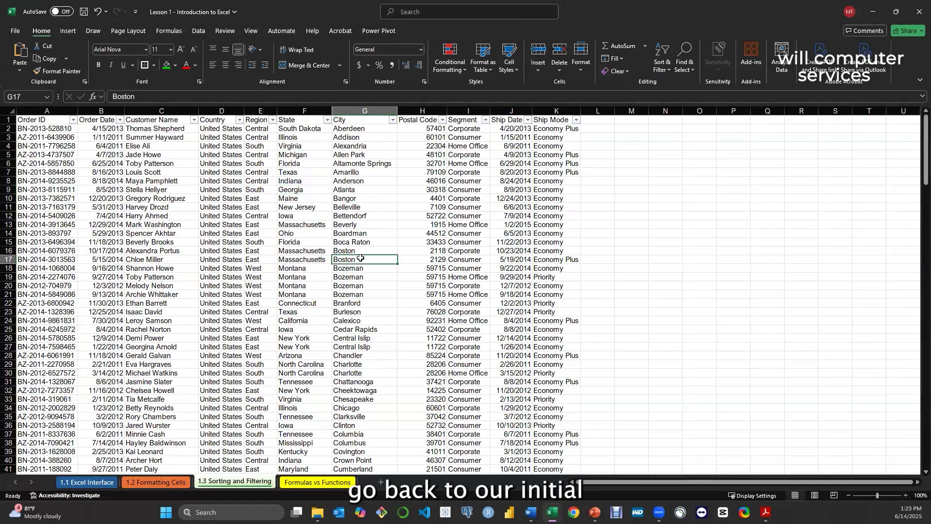
pyautogui.hotkey('ctrl', 'z')
pyautogui.hotkey('ctrl', 'z')
pyautogui.hotkey('ctrl', 'z')
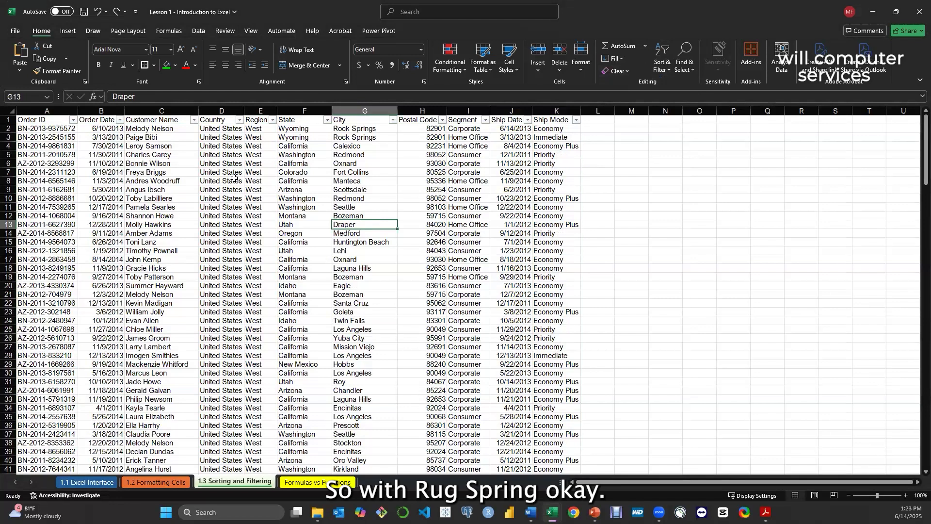
# Sort by City from A to Z again, look down the list for the Rock Springs orders, and select row 157
pyautogui.click(393, 120)
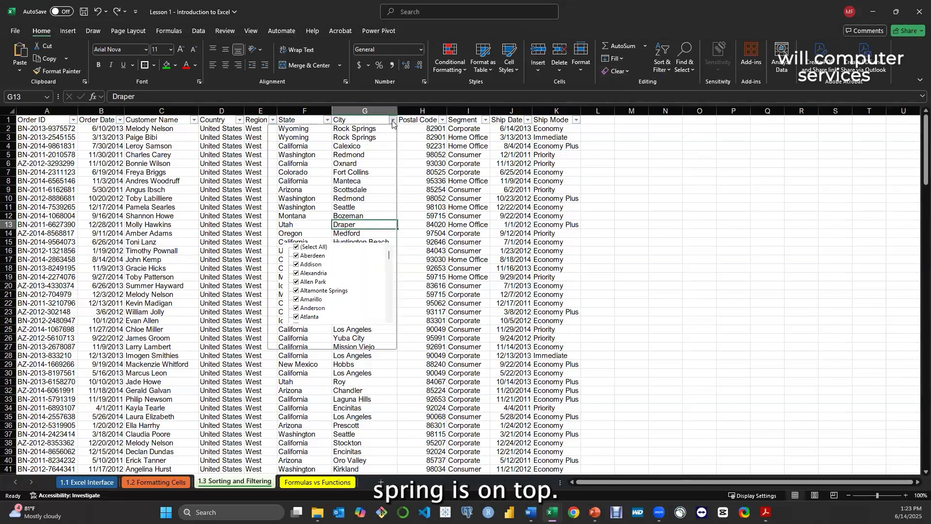
pyautogui.click(311, 131)
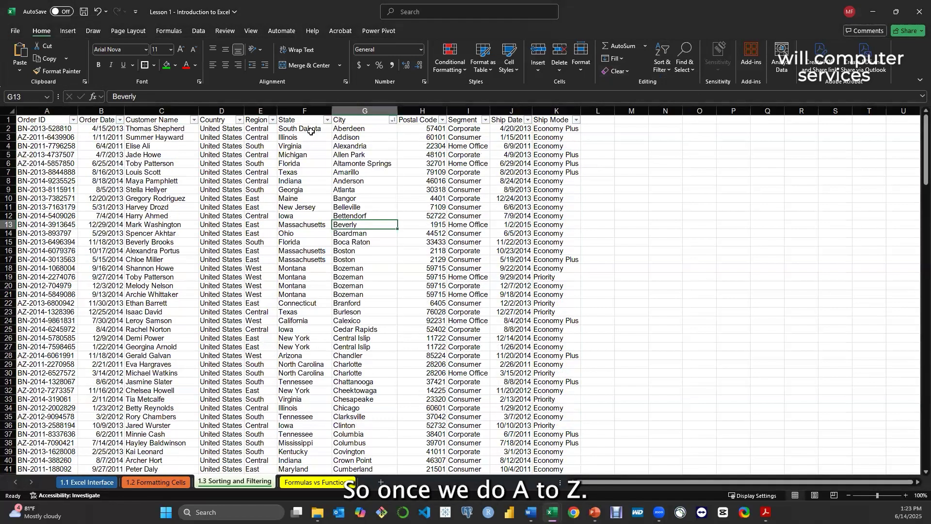
pyautogui.scroll(-20, 371, 131)
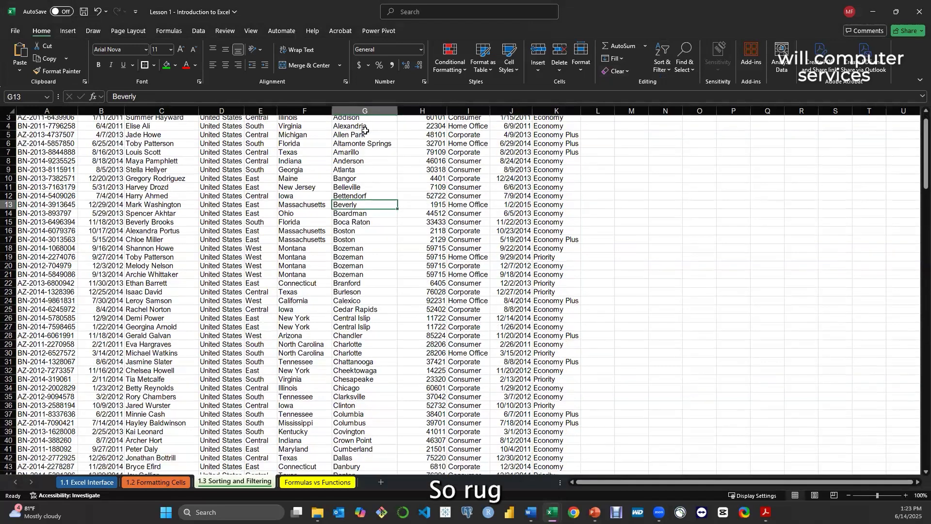
pyautogui.scroll(-20, 366, 135)
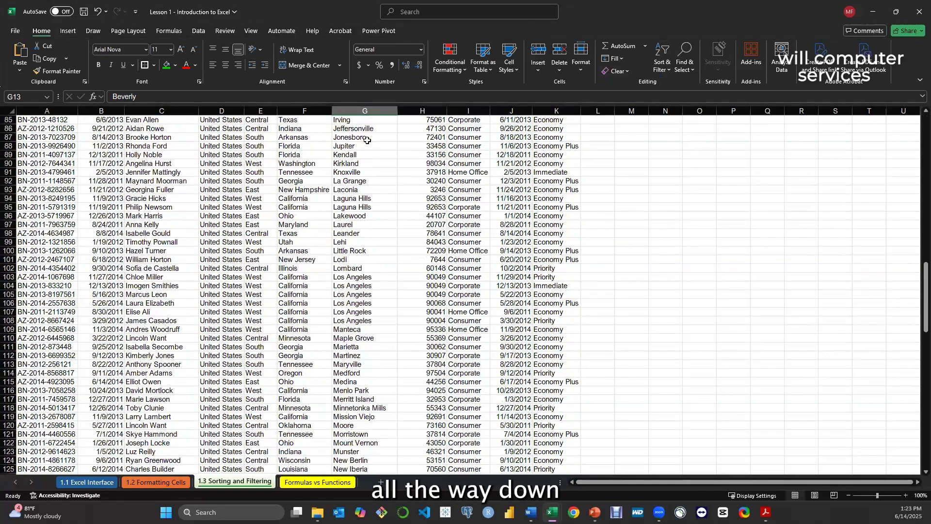
pyautogui.scroll(-3, 369, 145)
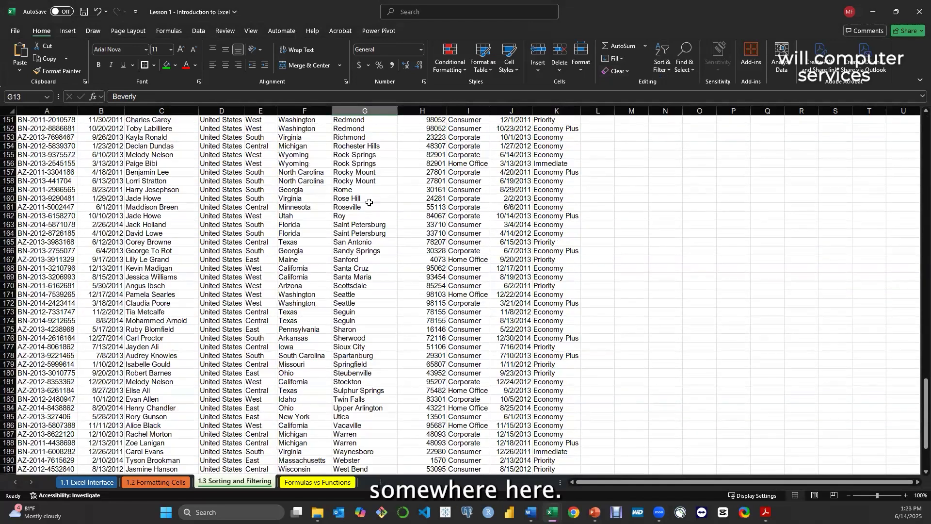
pyautogui.scroll(1, 363, 204)
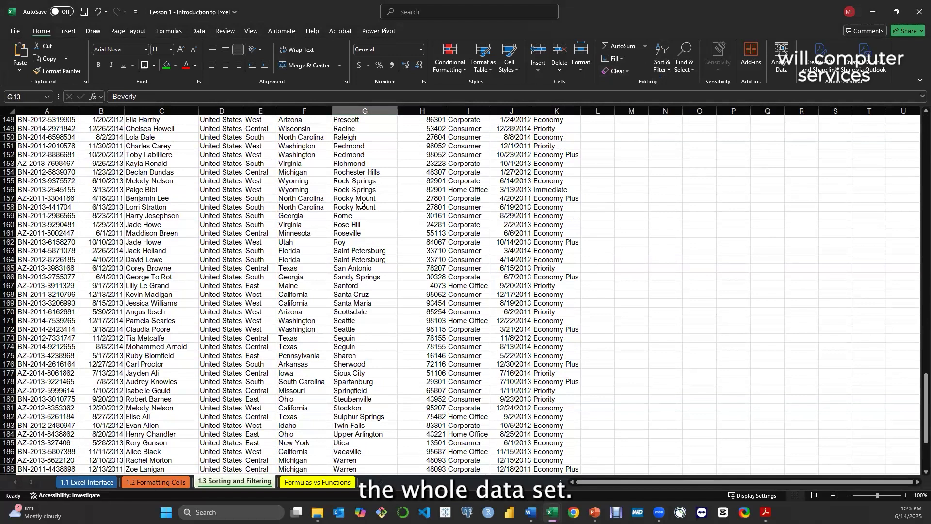
pyautogui.click(10, 199)
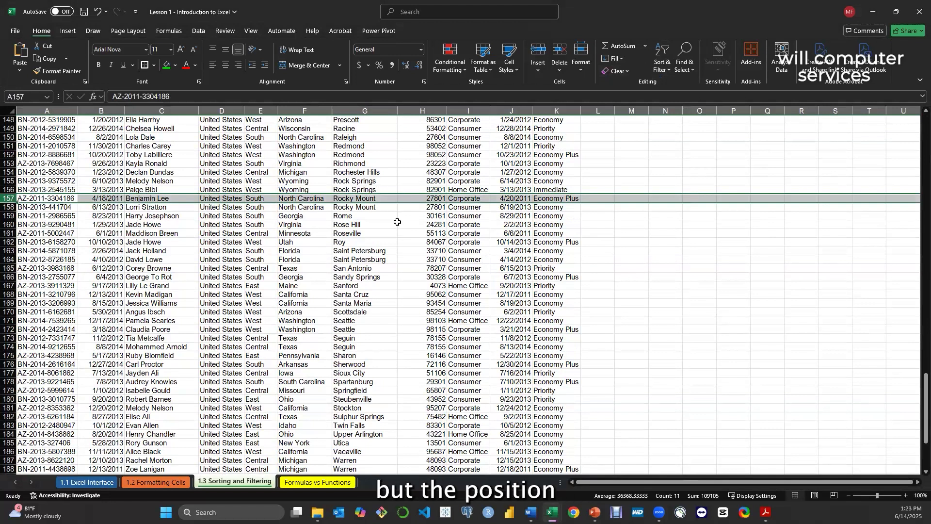
# Return to the first orders and undo the A to Z sorting by City
pyautogui.scroll(13, 405, 227)
pyautogui.scroll(20, 405, 227)
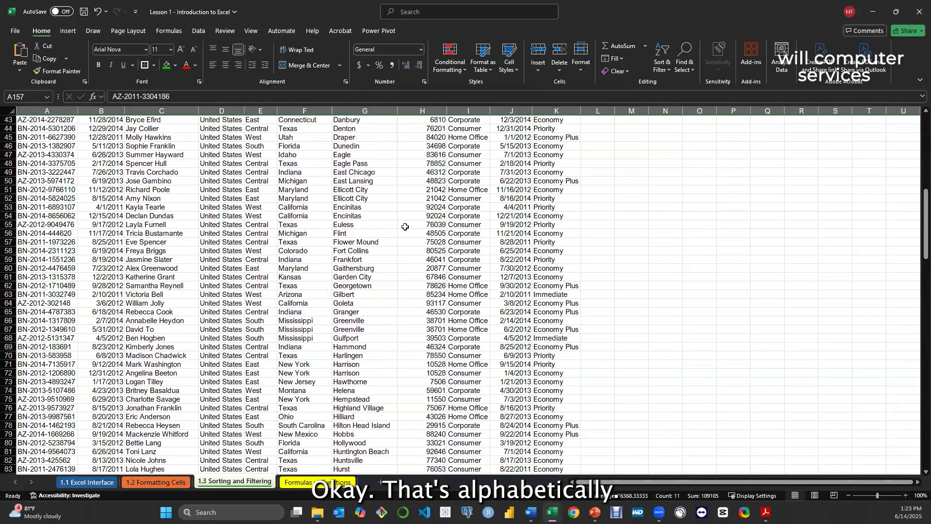
pyautogui.scroll(1, 402, 223)
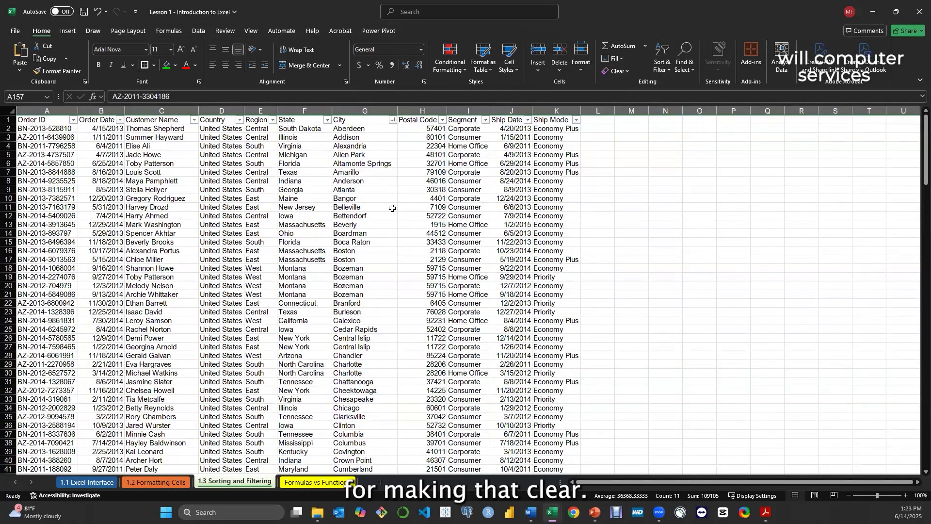
pyautogui.click(393, 208)
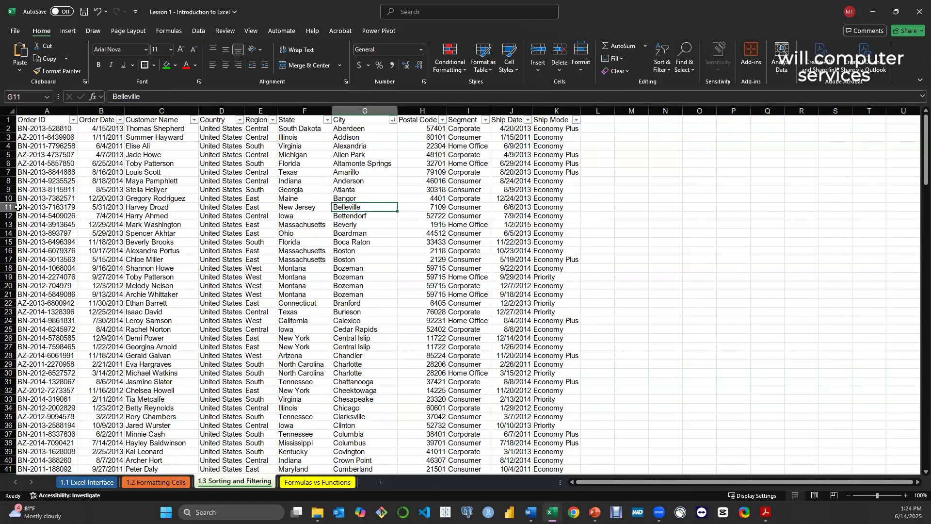
pyautogui.hotkey('ctrl', 'z')
pyautogui.click(334, 226)
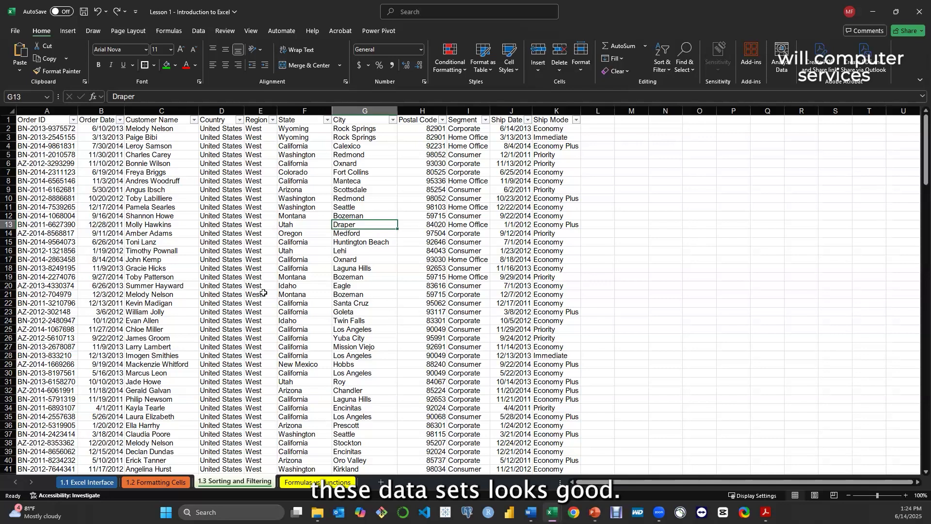
# Look through the order data down to its last row, and view the available table styles
pyautogui.scroll(-20, 381, 269)
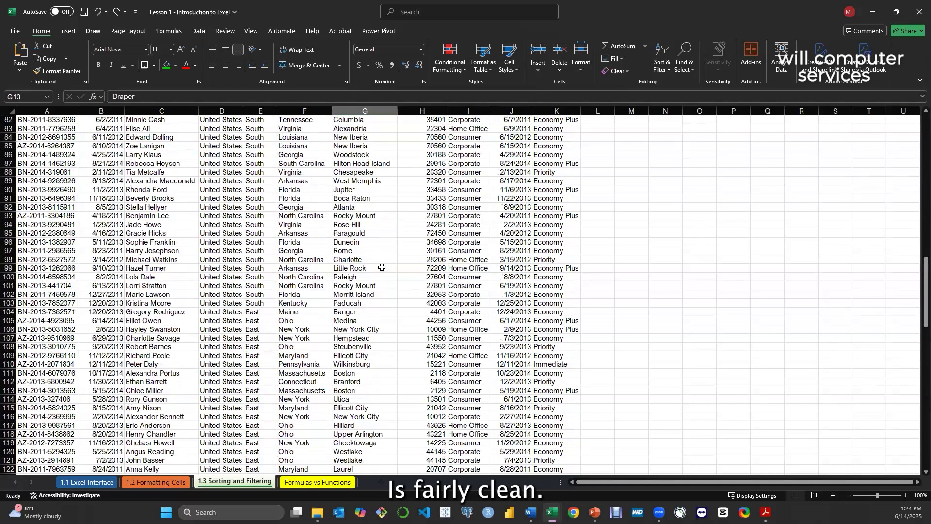
pyautogui.scroll(-20, 382, 266)
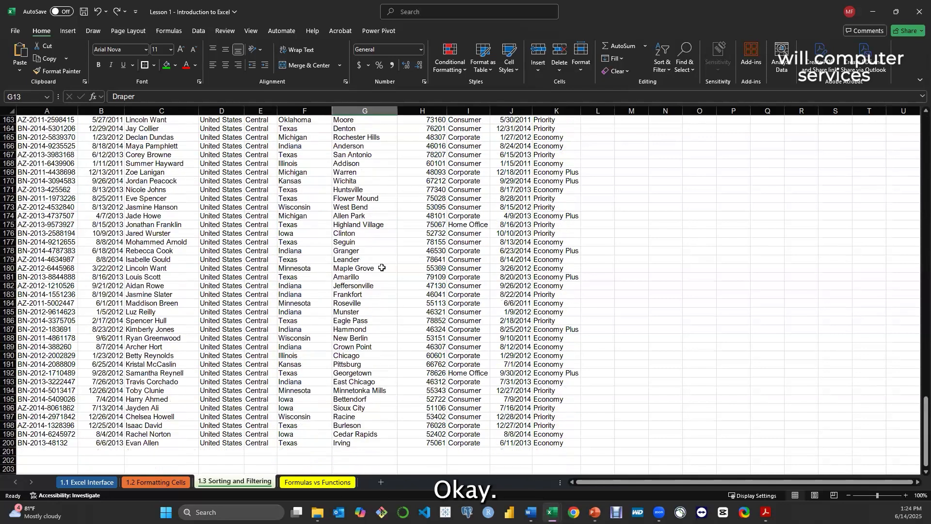
pyautogui.scroll(20, 381, 267)
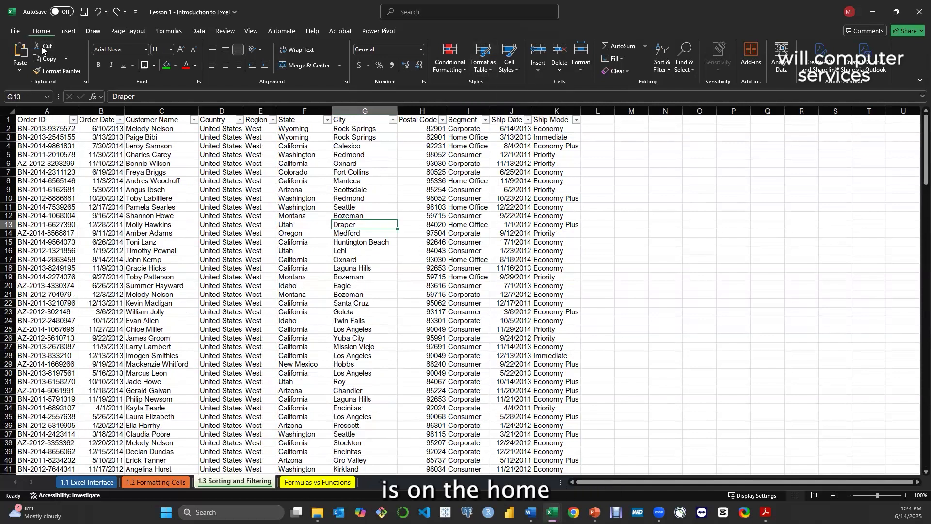
pyautogui.click(487, 72)
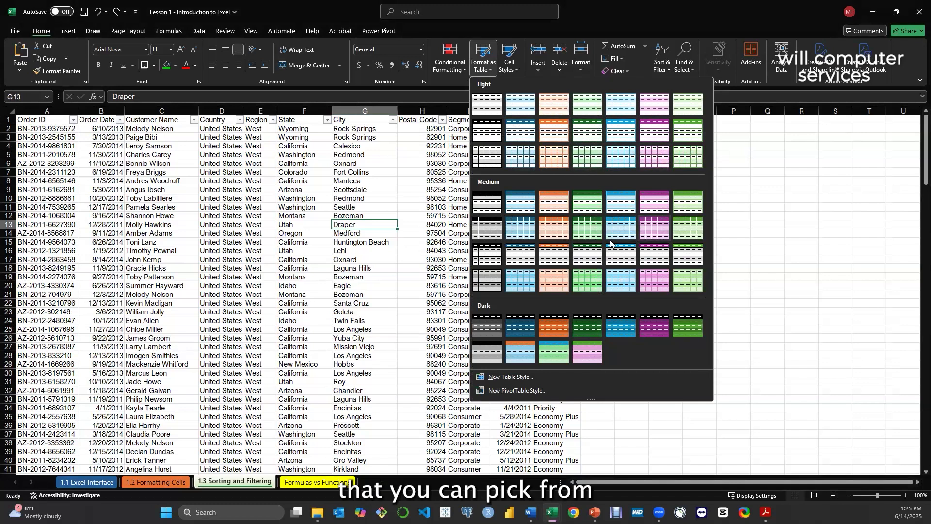
pyautogui.click(59, 144)
# Format the order data starting at A1 as a table with the blue style in the second Medium row, using range A1:K200 with headers
pyautogui.click(44, 120)
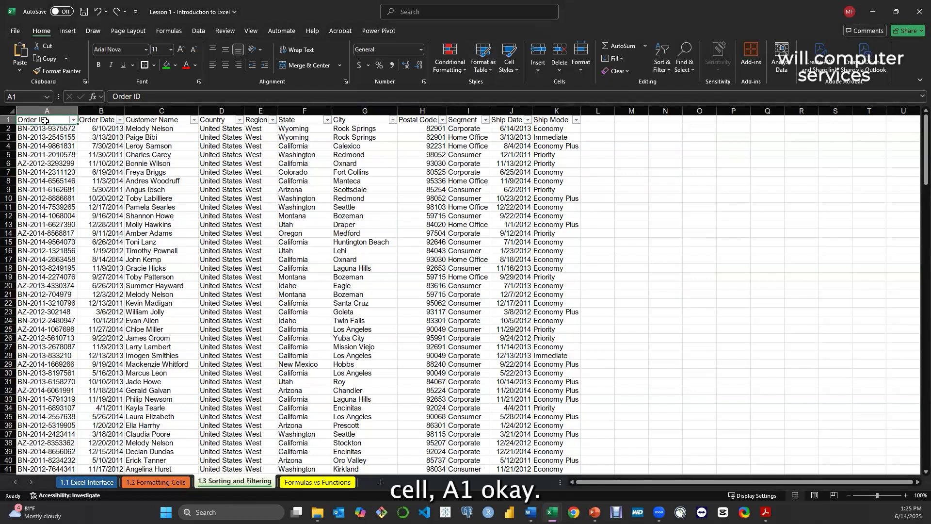
pyautogui.click(483, 71)
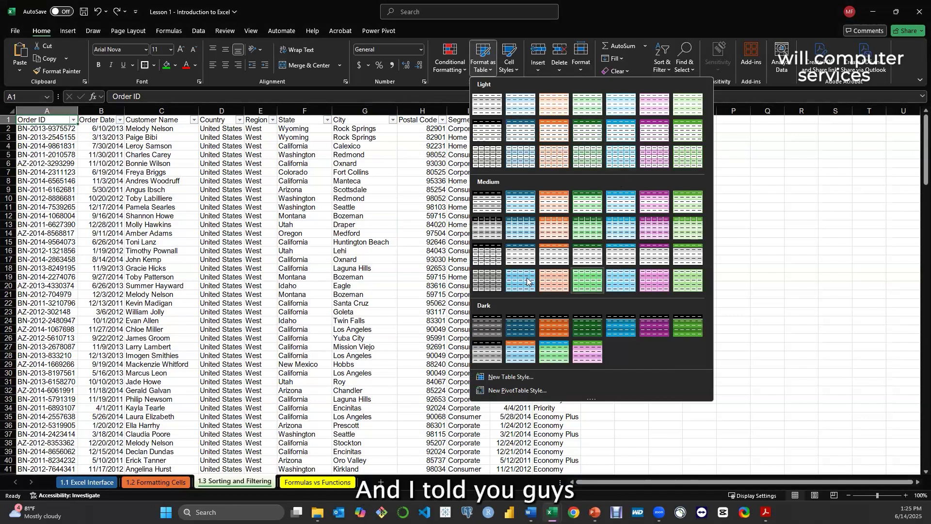
pyautogui.click(524, 231)
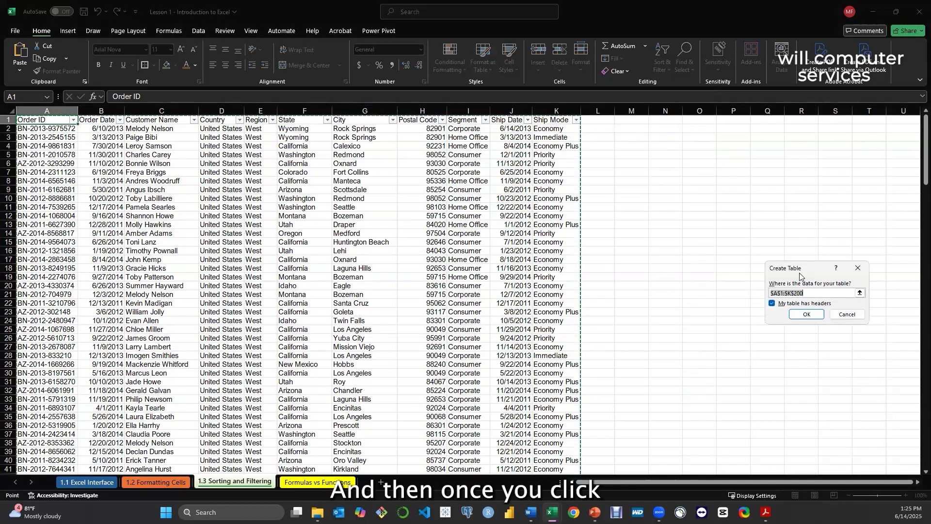
pyautogui.moveTo(813, 270); pyautogui.dragTo(559, 174)
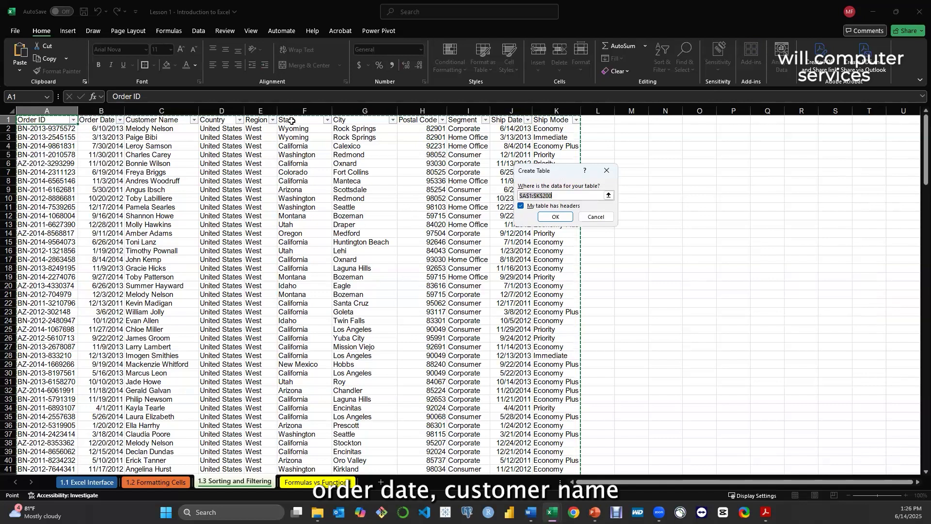
pyautogui.click(522, 206)
pyautogui.click(521, 206)
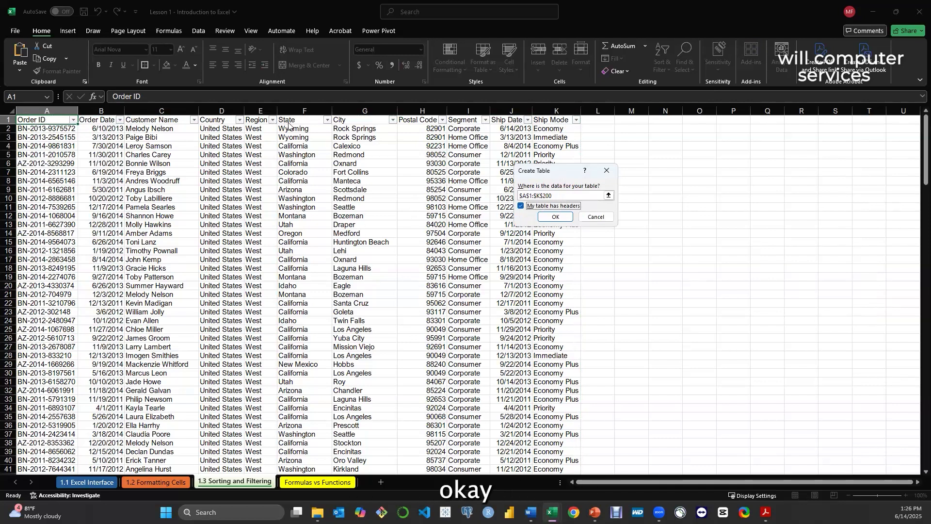
pyautogui.click(556, 218)
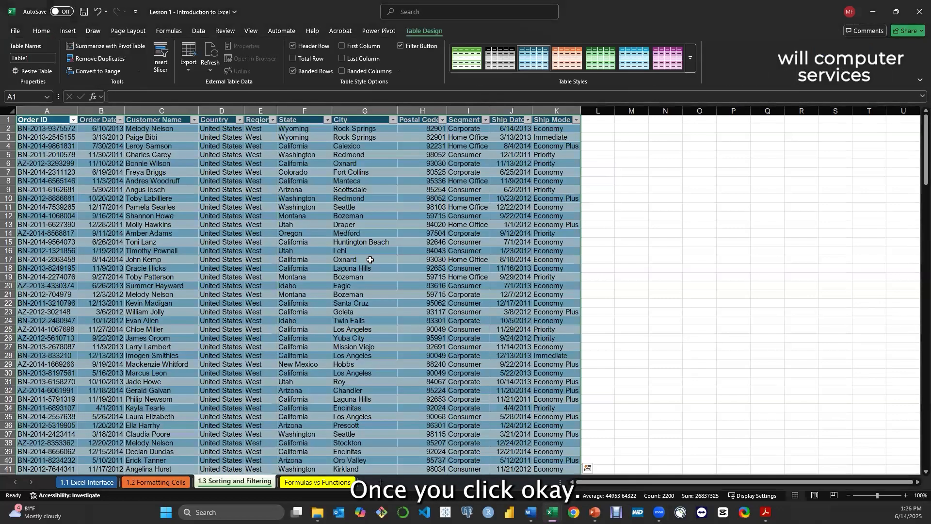
pyautogui.click(637, 292)
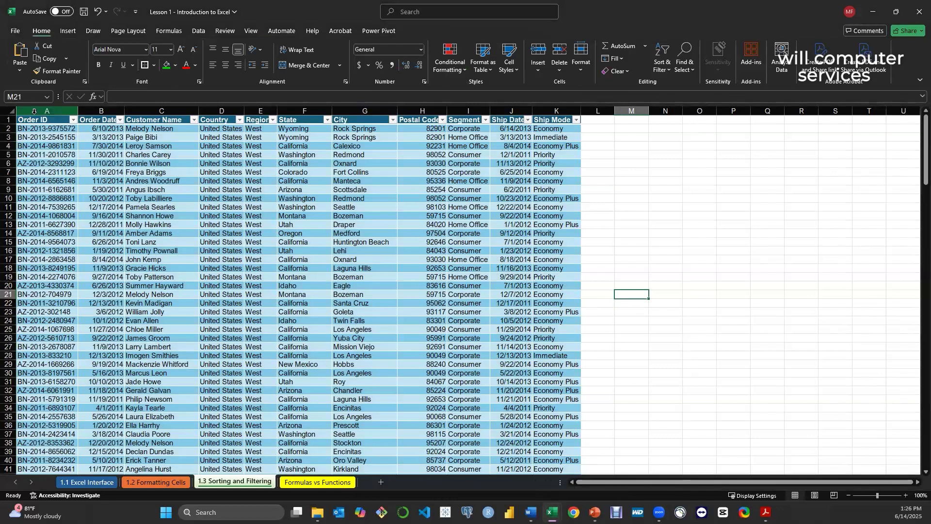
# AutoFit the width of columns A to K in the order table
pyautogui.moveTo(36, 113); pyautogui.dragTo(558, 116)
pyautogui.click(424, 30)
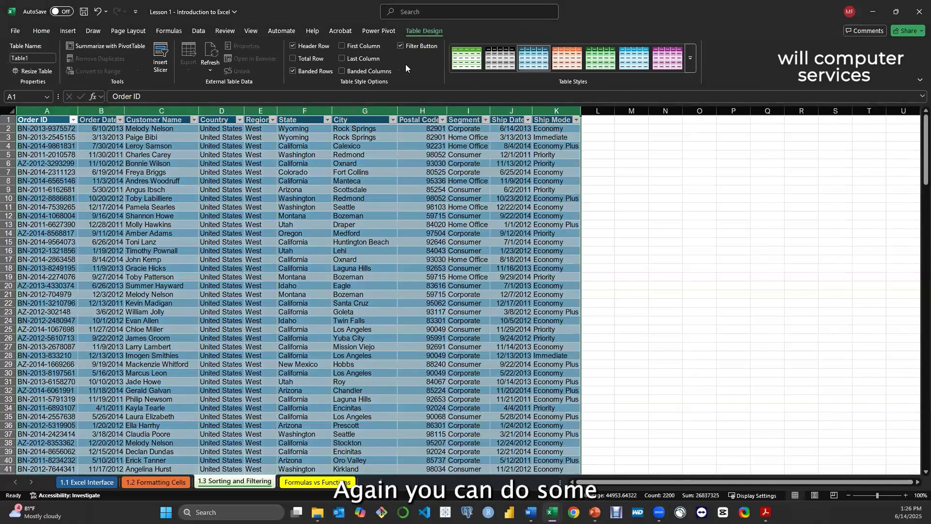
pyautogui.click(41, 31)
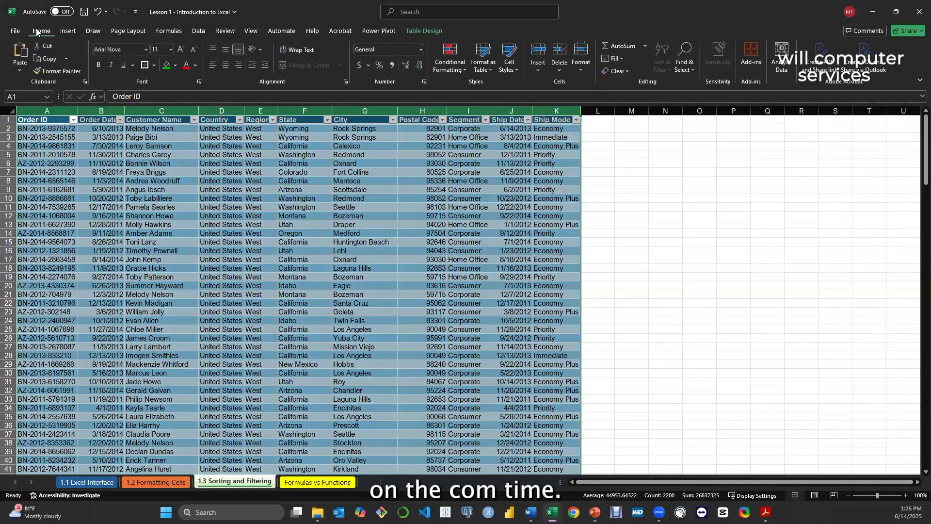
pyautogui.click(581, 62)
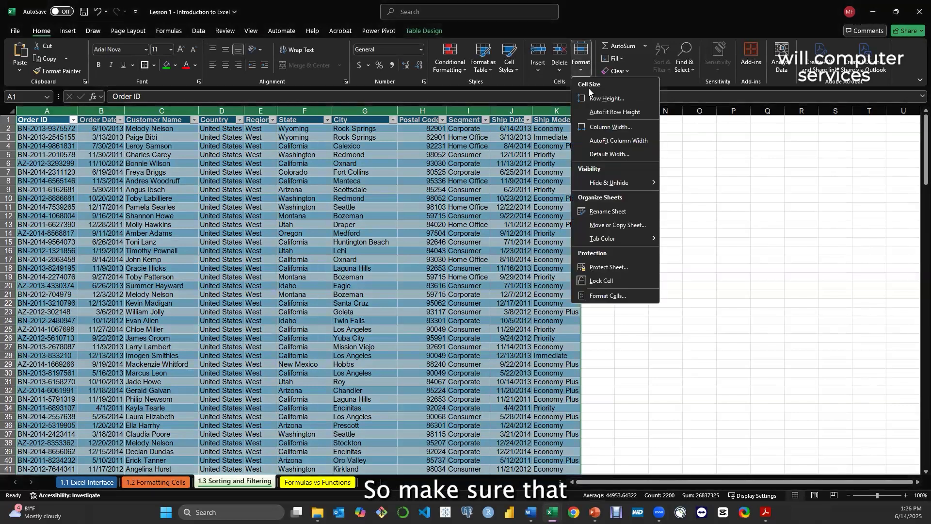
pyautogui.click(608, 140)
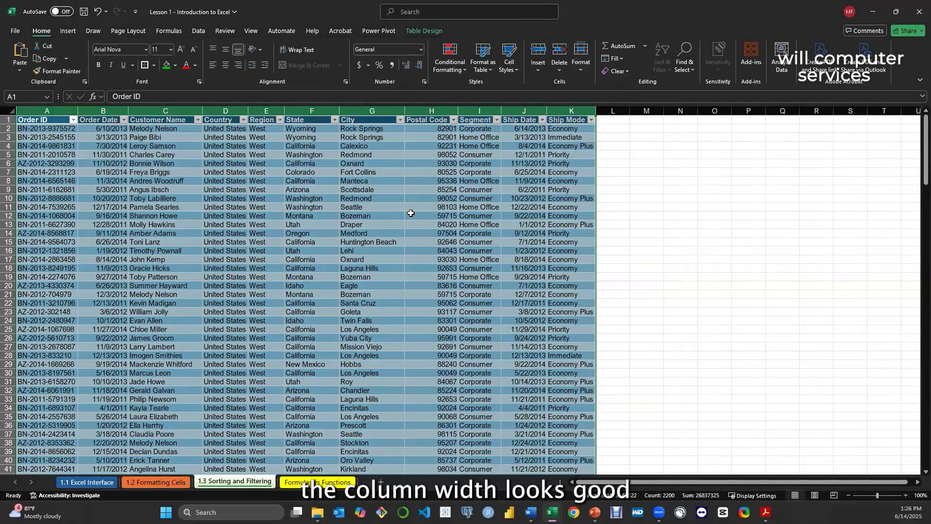
pyautogui.click(178, 199)
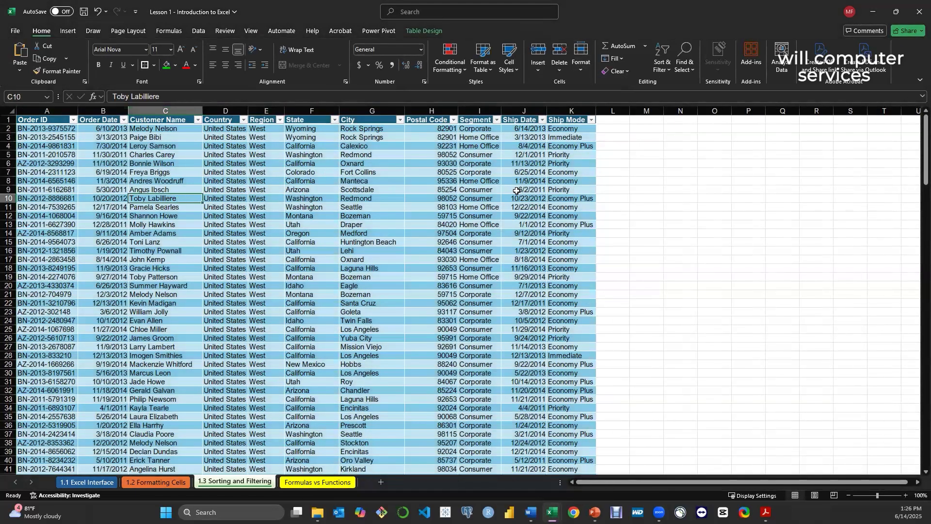
pyautogui.click(214, 155)
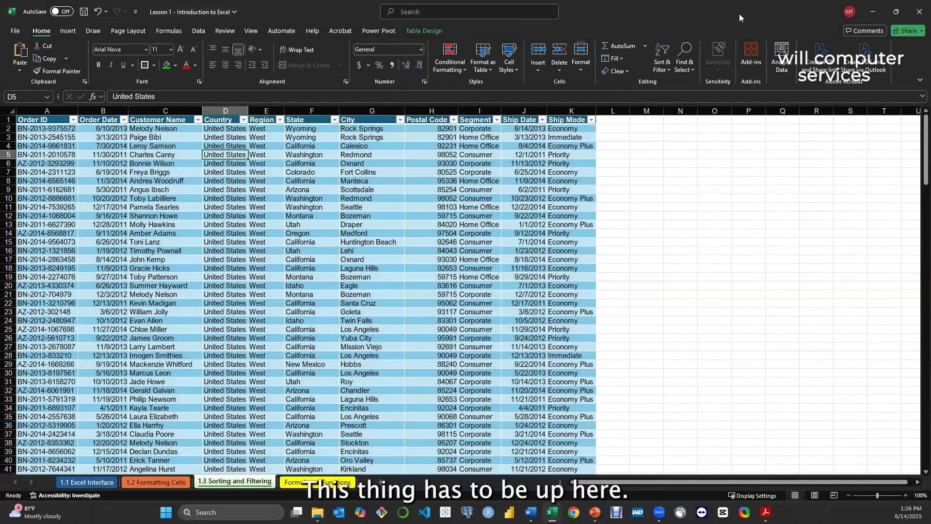
pyautogui.click(103, 154)
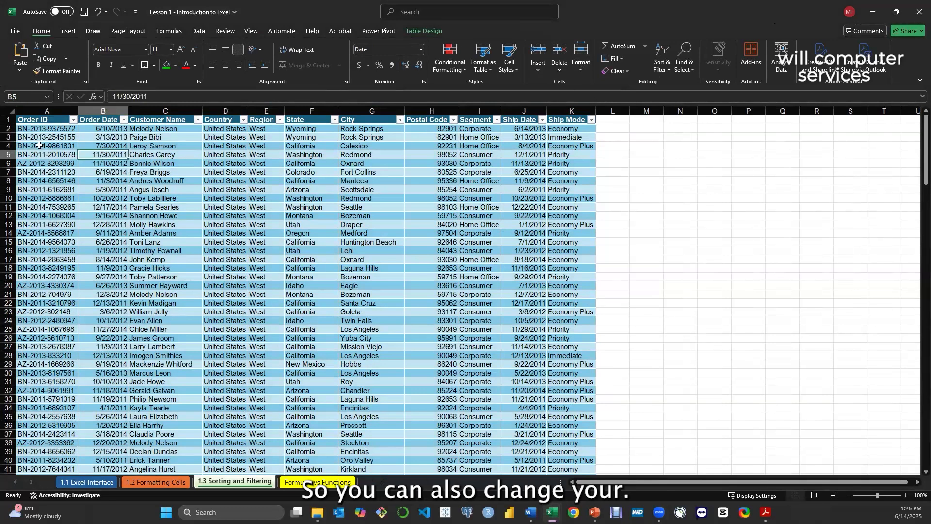
pyautogui.click(35, 138)
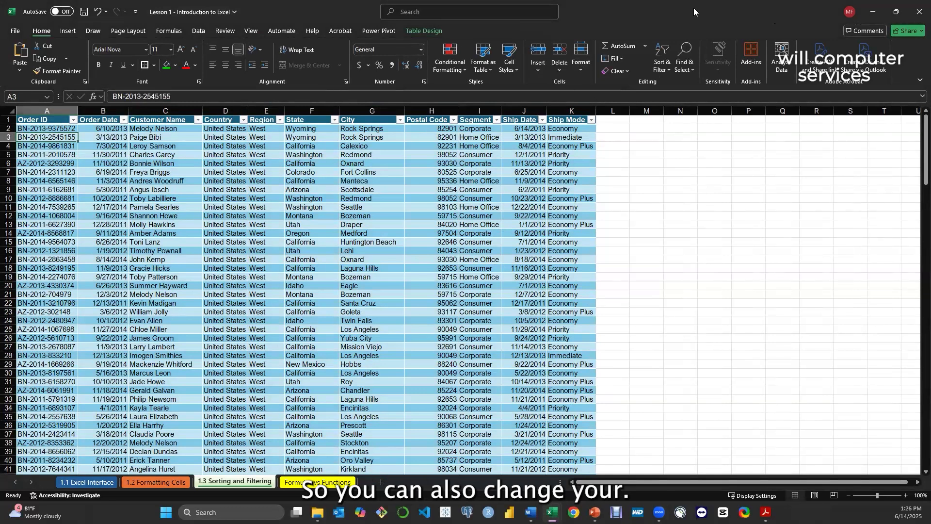
pyautogui.click(896, 12)
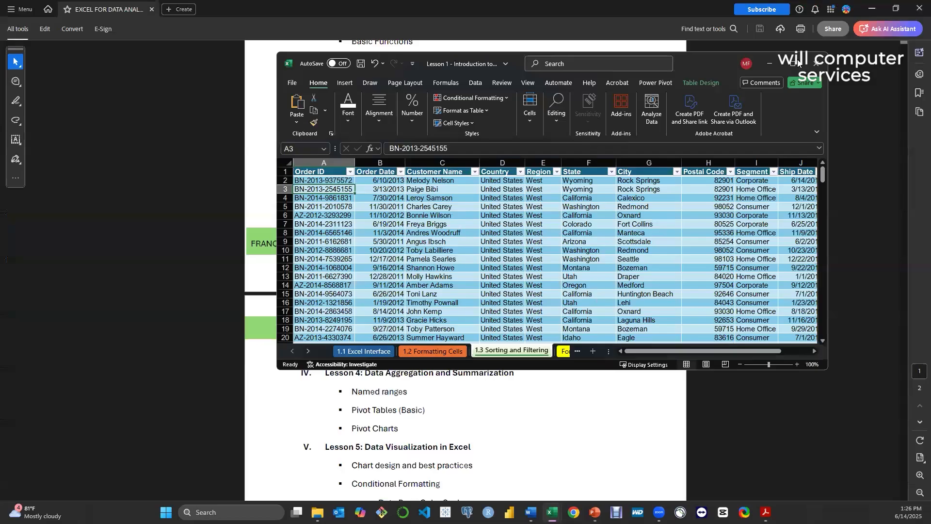
pyautogui.click(791, 64)
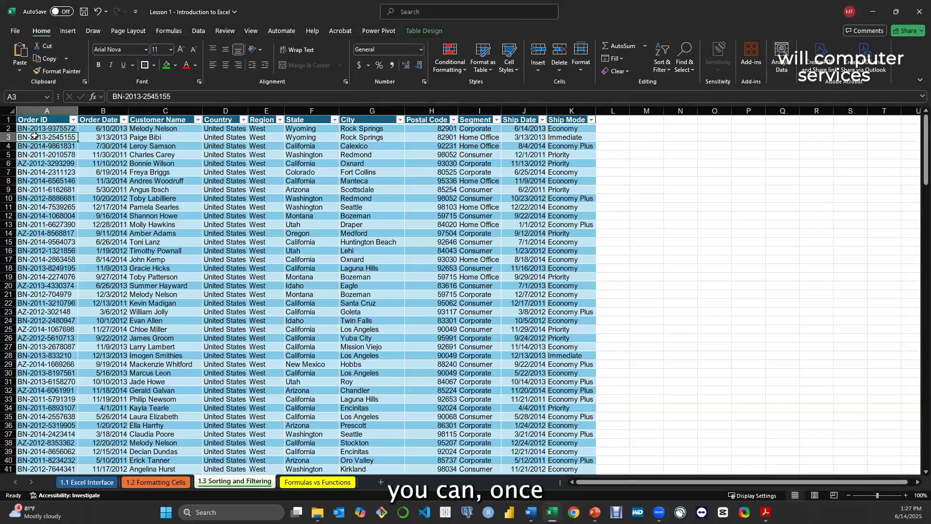
pyautogui.click(81, 154)
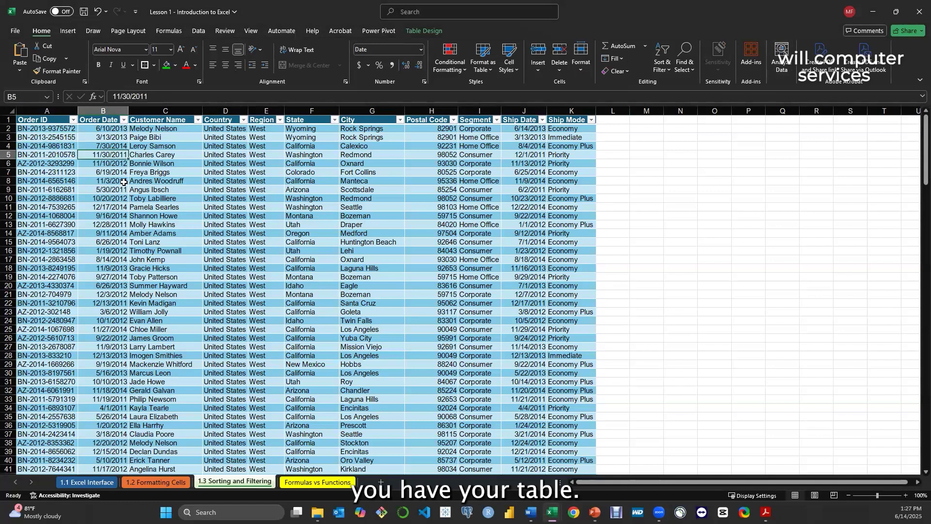
pyautogui.click(43, 119)
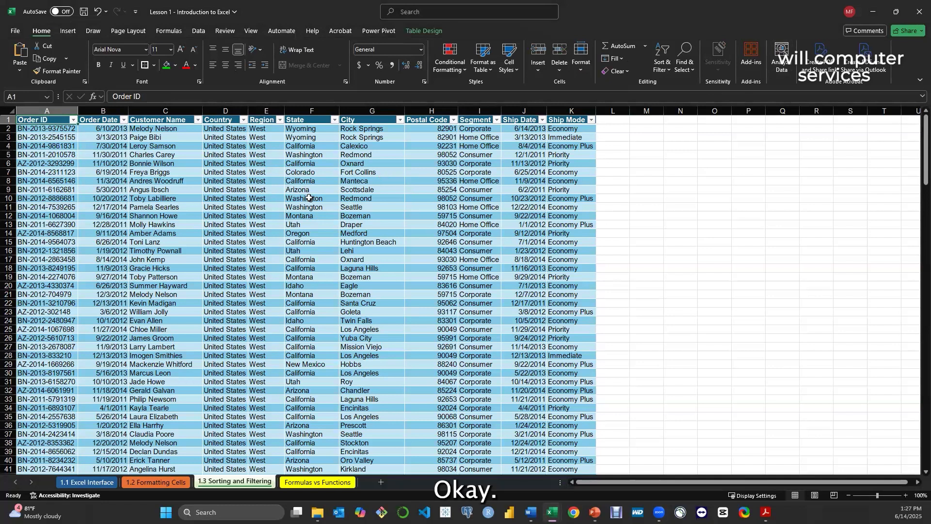
# Change the order table's style to the blue one in the first Medium row of the table styles
pyautogui.click(751, 201)
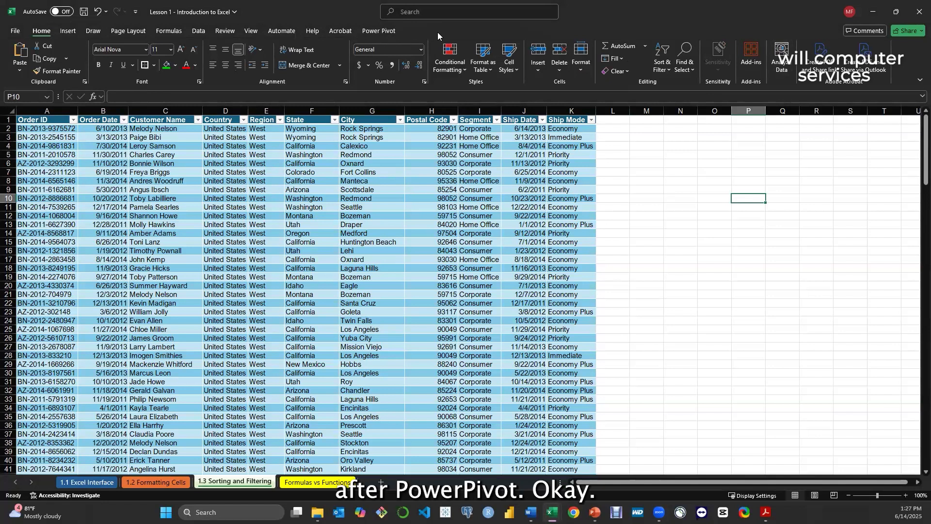
pyautogui.click(222, 210)
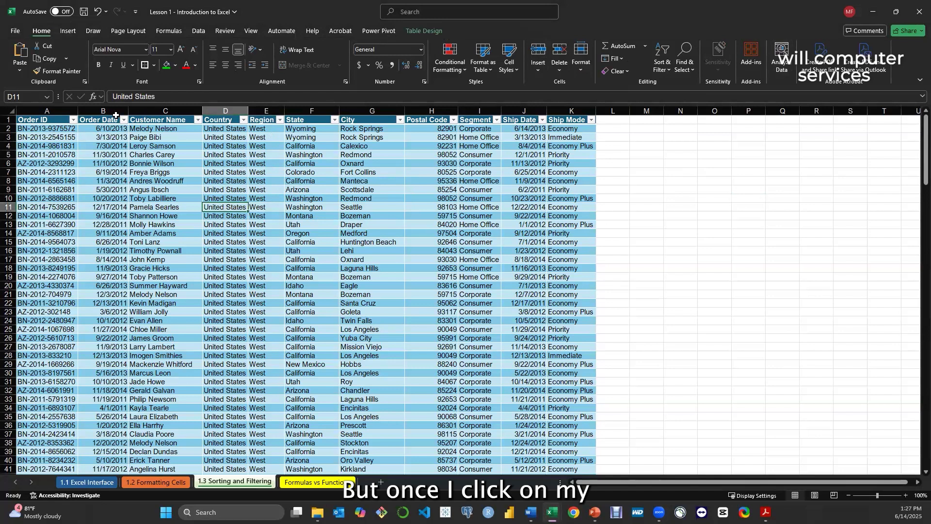
pyautogui.click(427, 30)
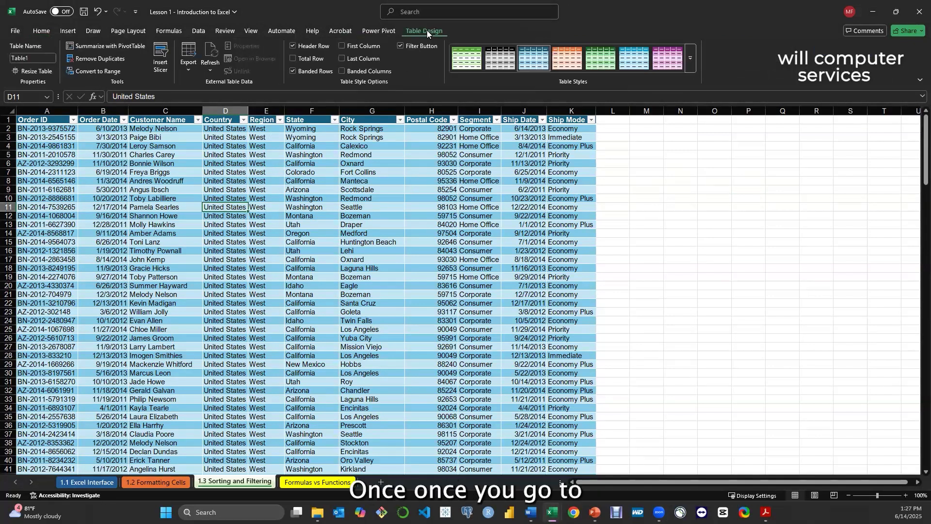
pyautogui.click(692, 66)
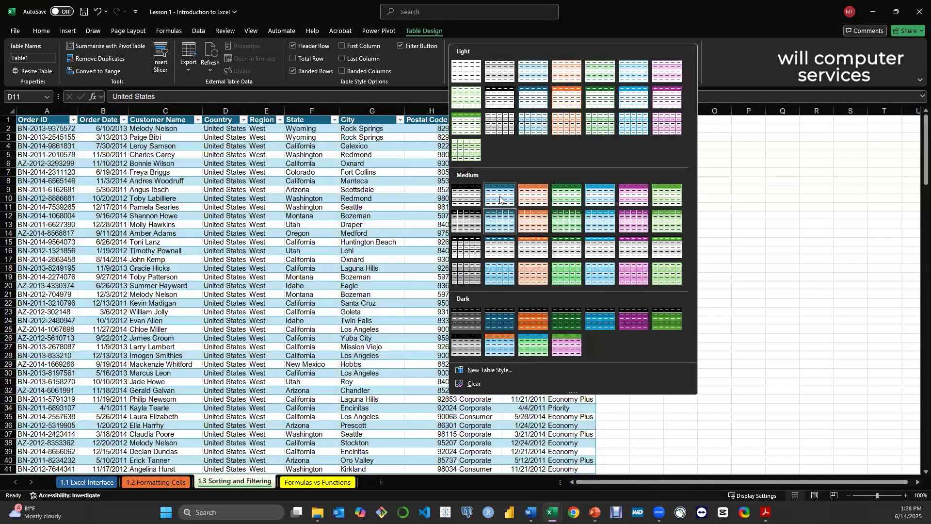
pyautogui.click(500, 196)
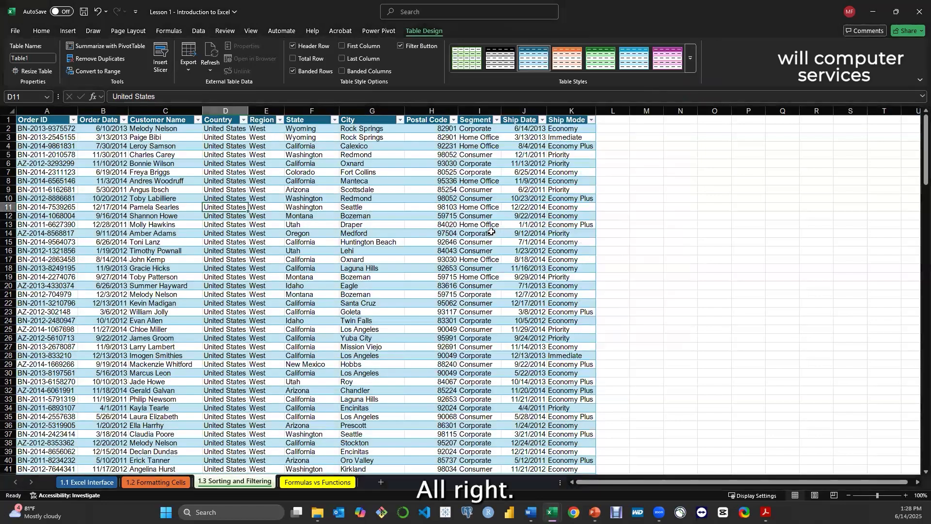
pyautogui.click(623, 270)
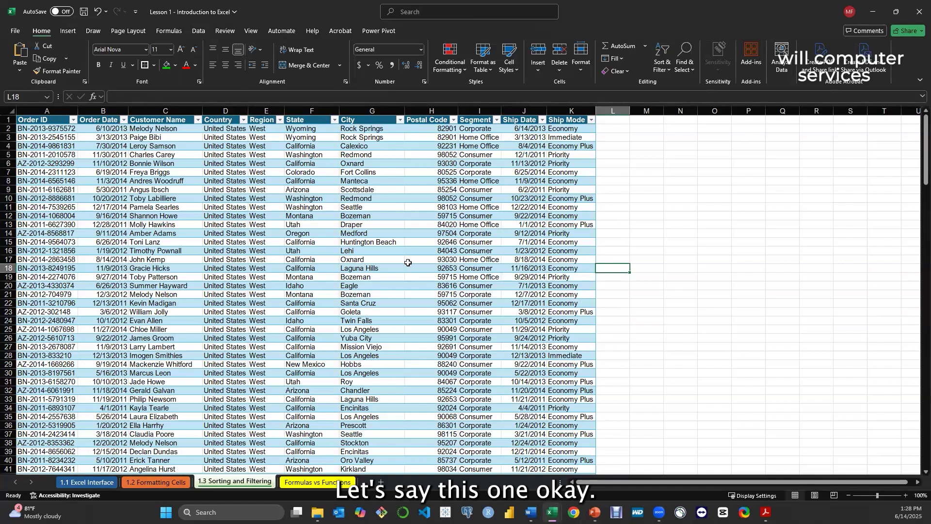
pyautogui.click(351, 268)
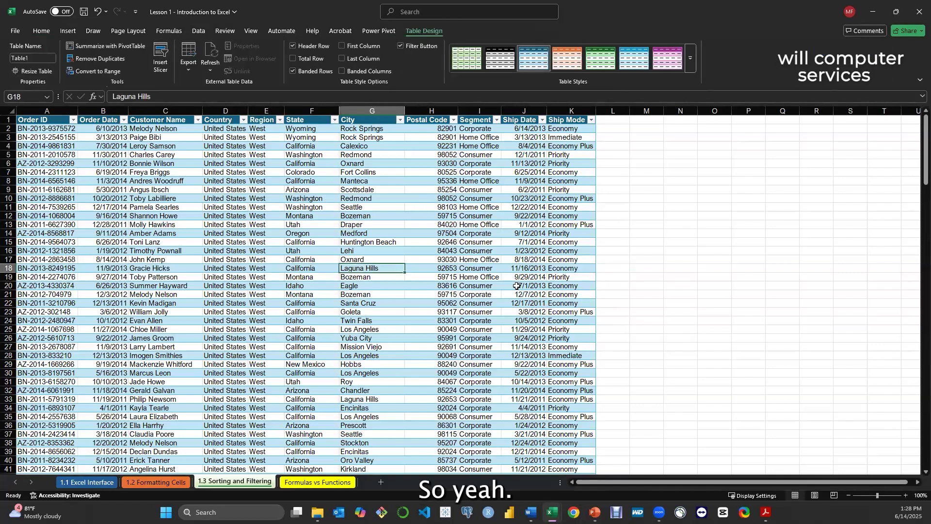
pyautogui.click(312, 338)
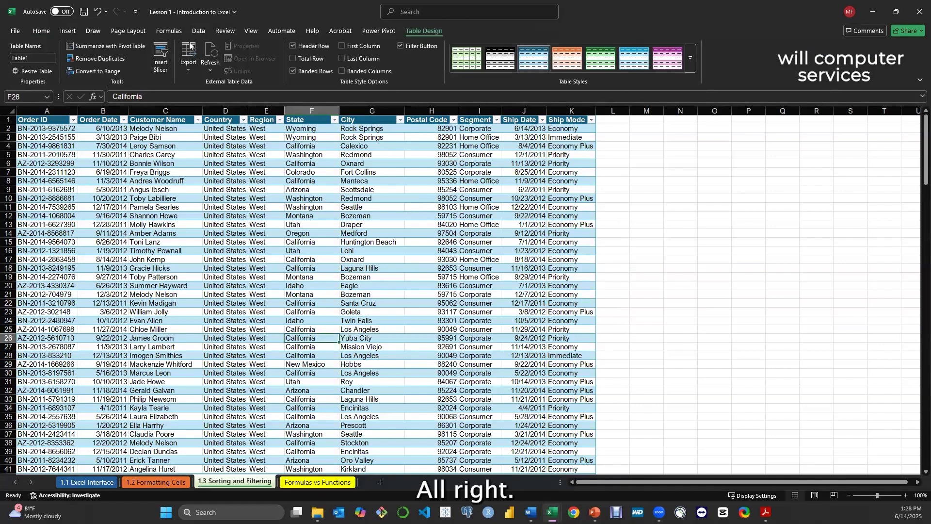
# Examine the Segment column and its list of filter values without changing the filter
pyautogui.click(42, 31)
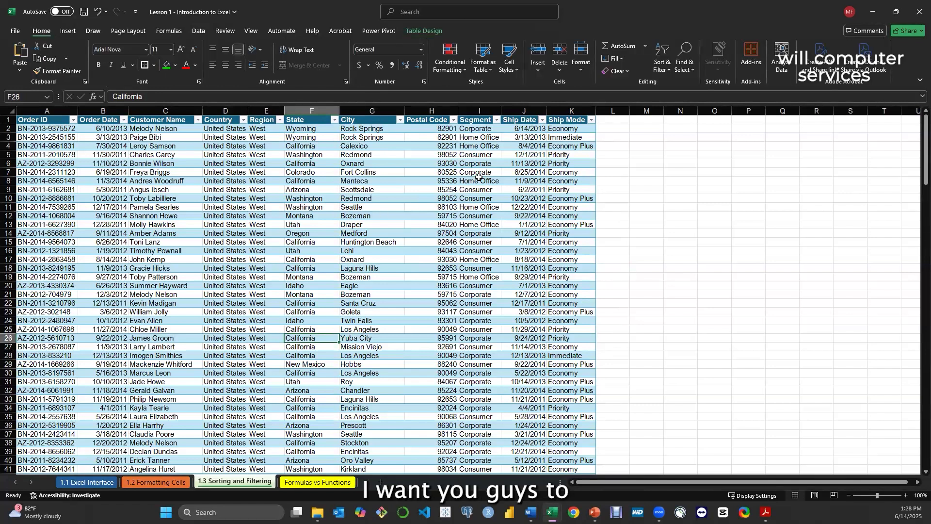
pyautogui.click(476, 113)
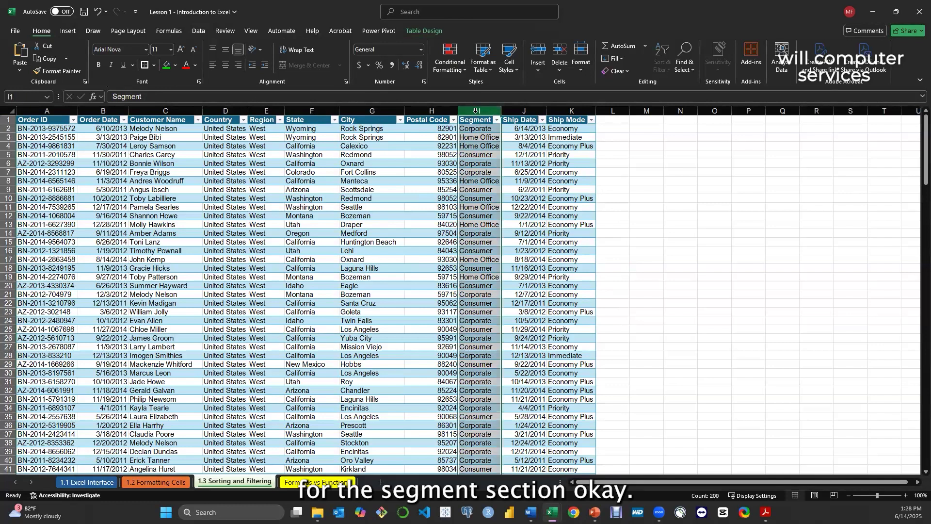
pyautogui.click(477, 206)
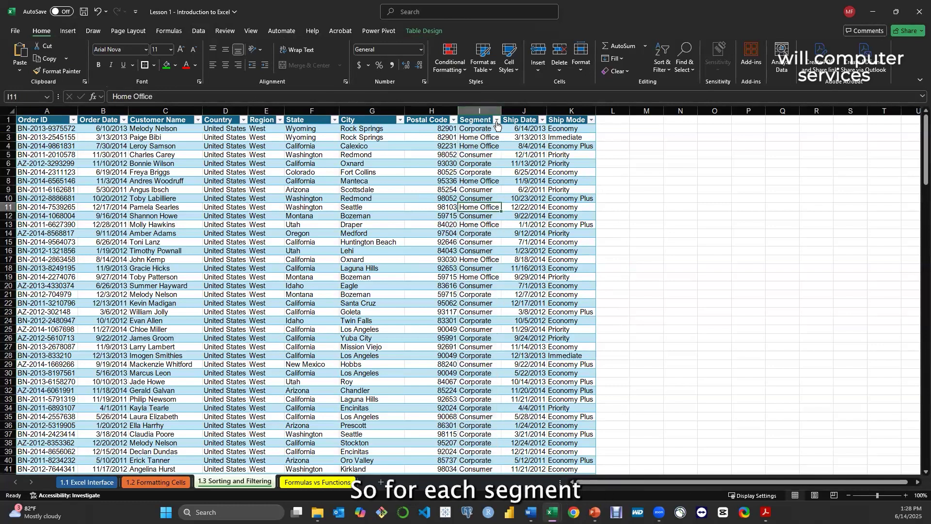
pyautogui.click(496, 121)
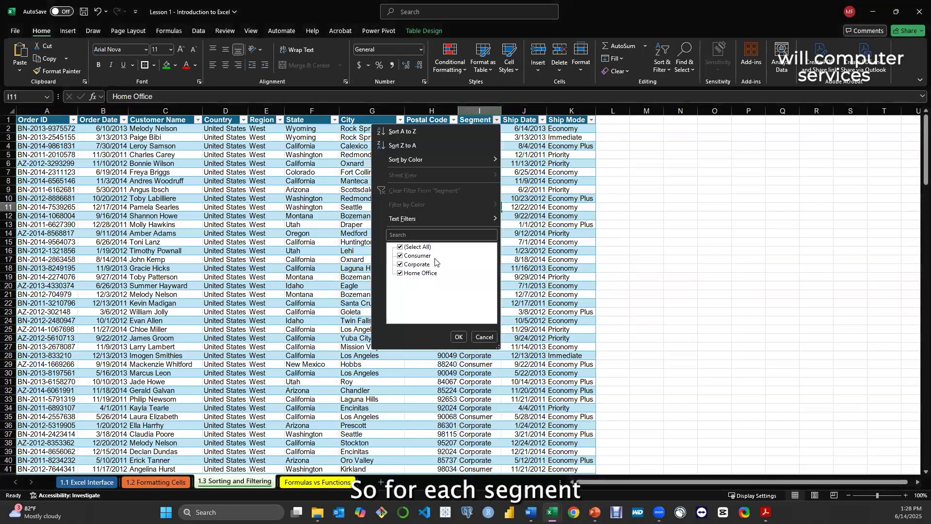
pyautogui.click(457, 336)
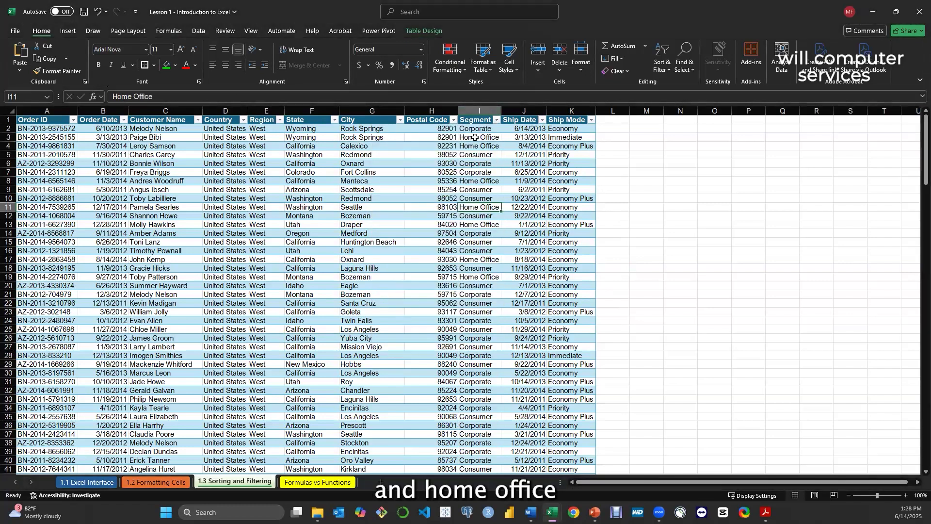
pyautogui.click(478, 112)
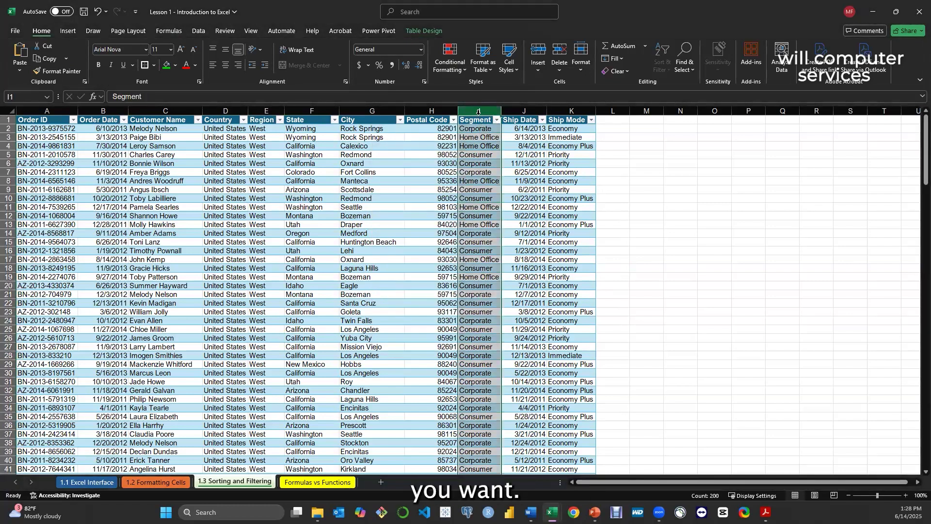
# Examine the Ship Mode column and its list of filter values, keeping all of them included
pyautogui.click(573, 110)
pyautogui.click(577, 189)
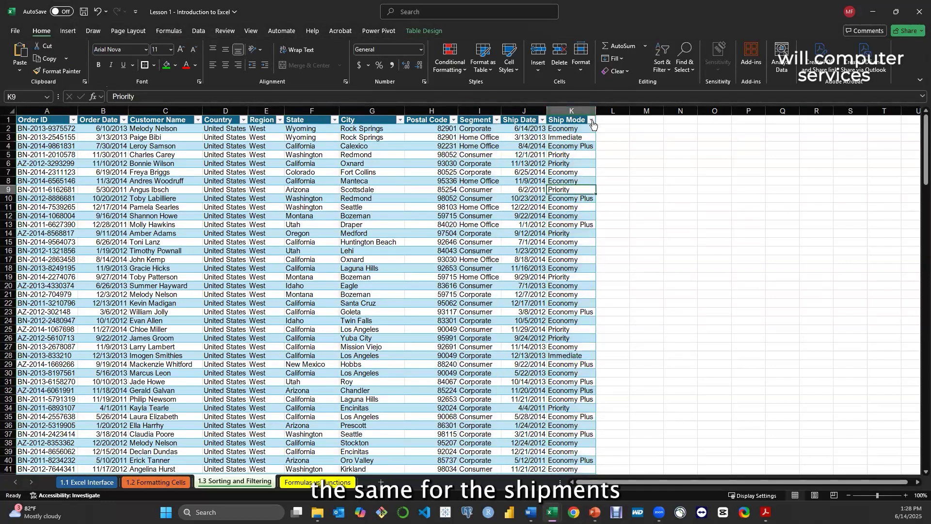
pyautogui.click(591, 120)
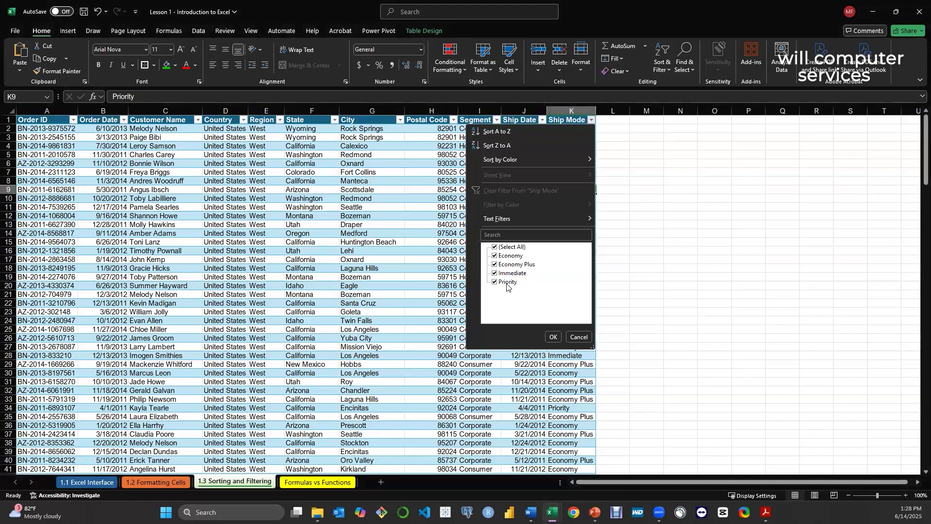
pyautogui.click(553, 336)
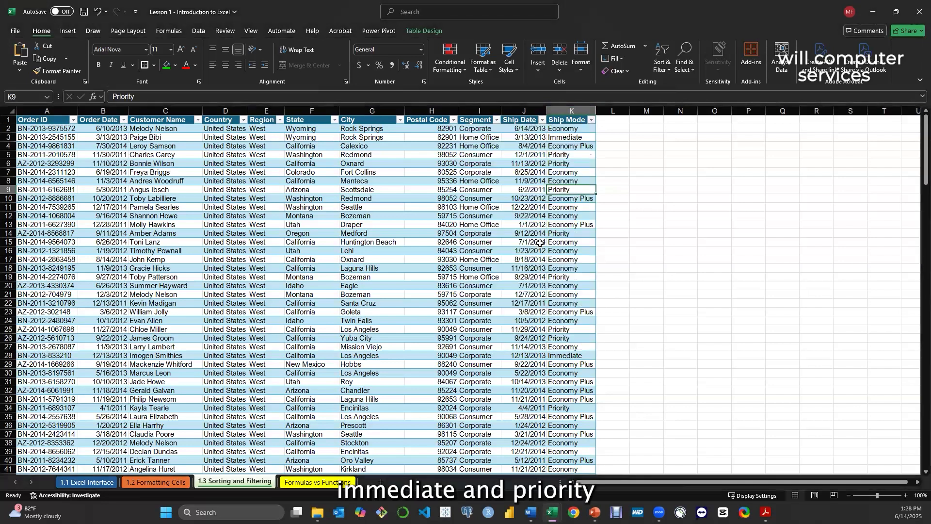
pyautogui.click(539, 243)
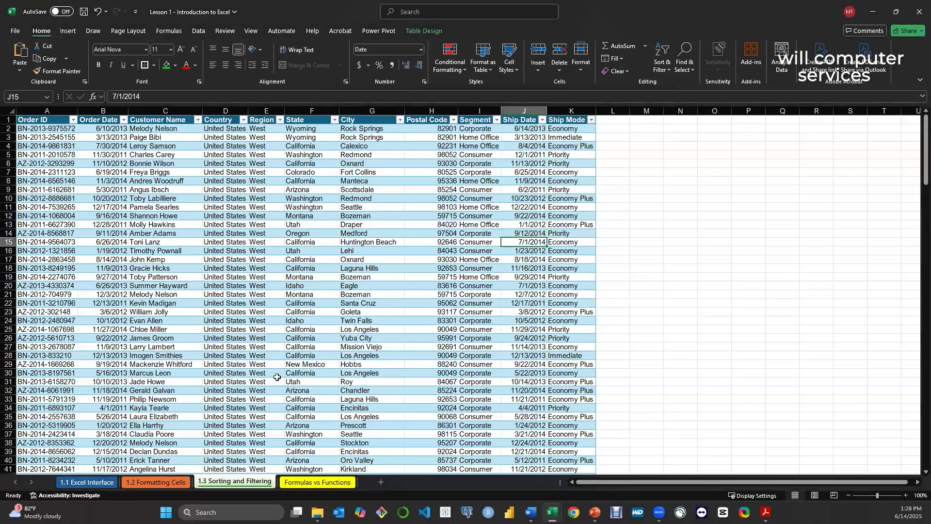
# Select all Segment values below the header in the 1.3 Sorting and Filtering order table
pyautogui.click(137, 483)
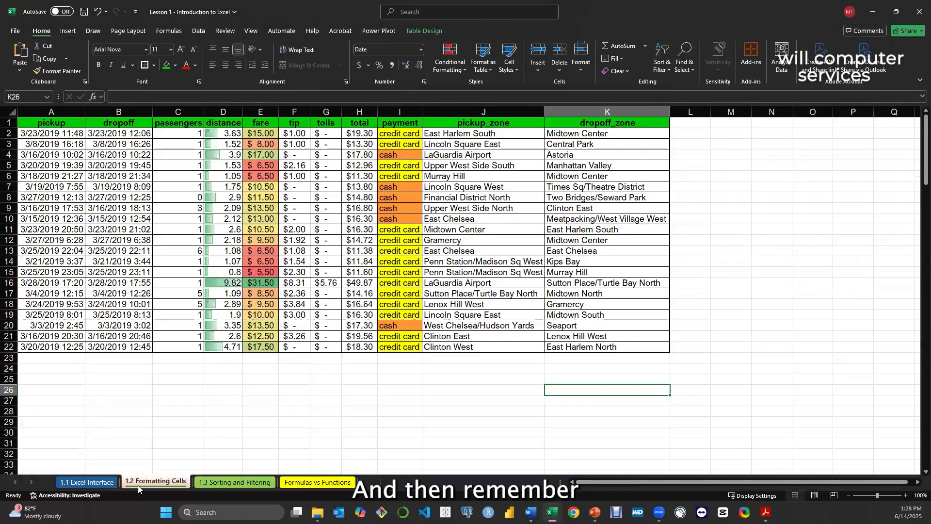
pyautogui.click(251, 481)
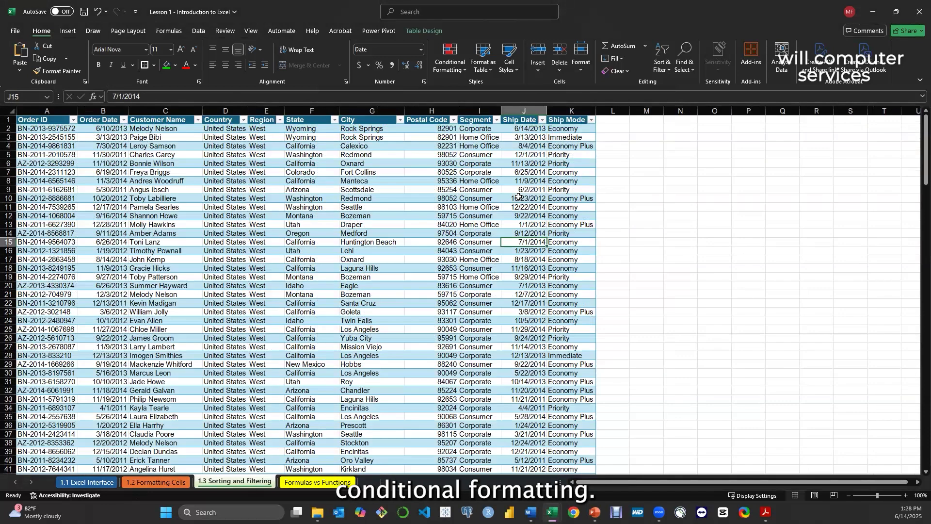
pyautogui.click(484, 130)
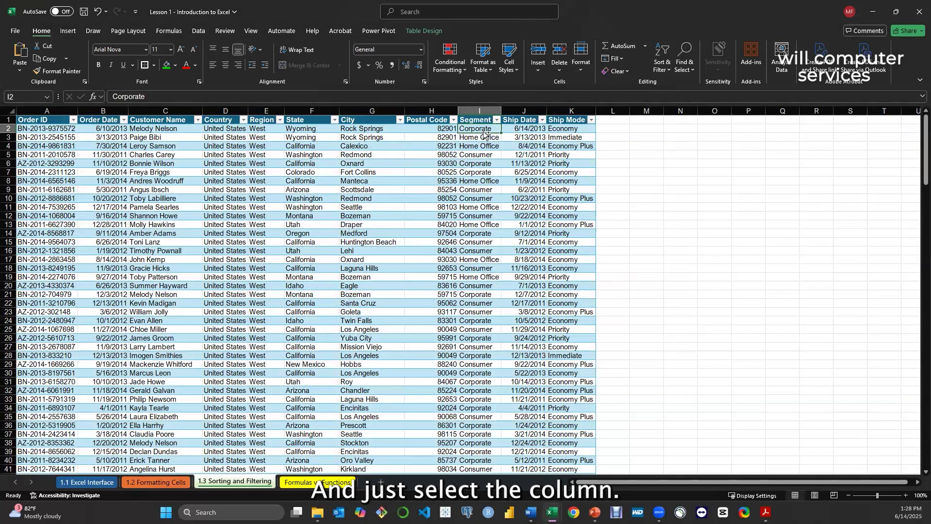
pyautogui.moveTo(483, 129); pyautogui.dragTo(481, 120)
pyautogui.click(474, 147)
pyautogui.click(479, 129)
pyautogui.hotkey('ctrl', 'shift', 'Down')
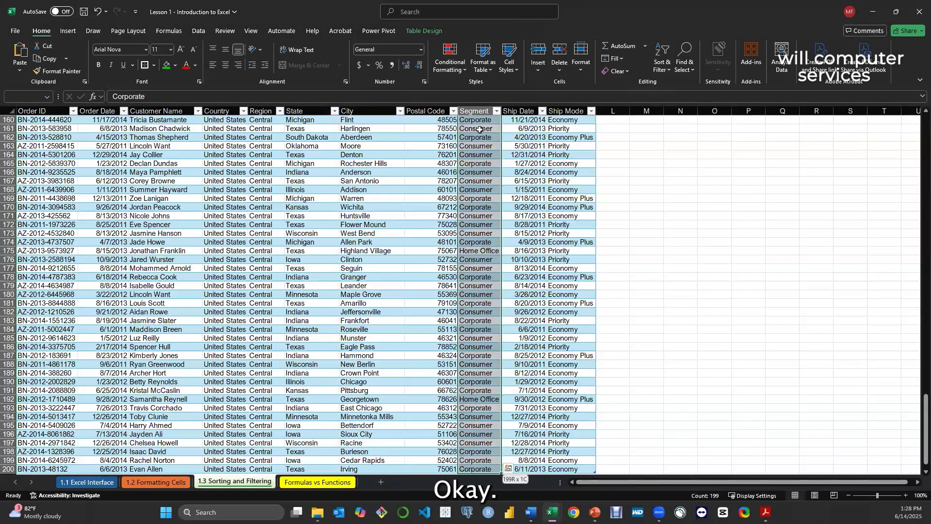
pyautogui.scroll(20, 479, 129)
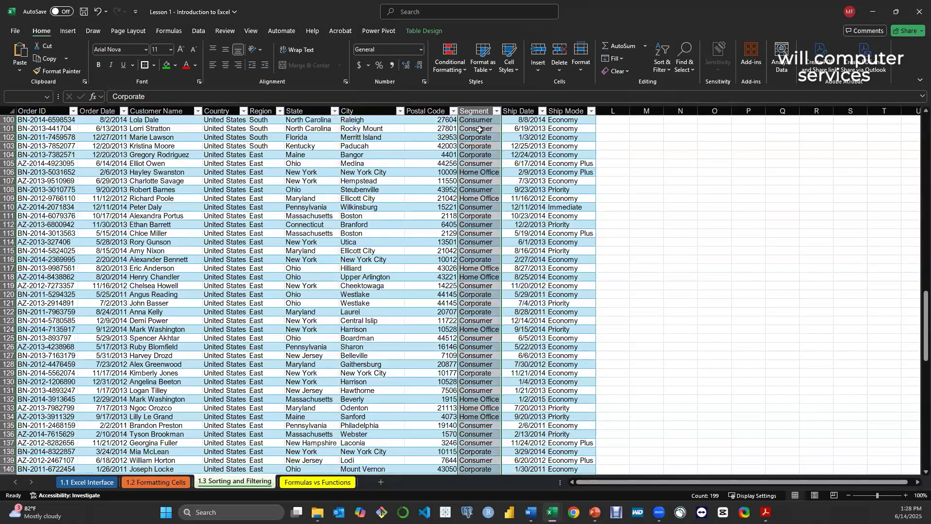
# Start a new conditional formatting rule for the selected Segment values, using the rule type Format only cells that contain
pyautogui.click(453, 71)
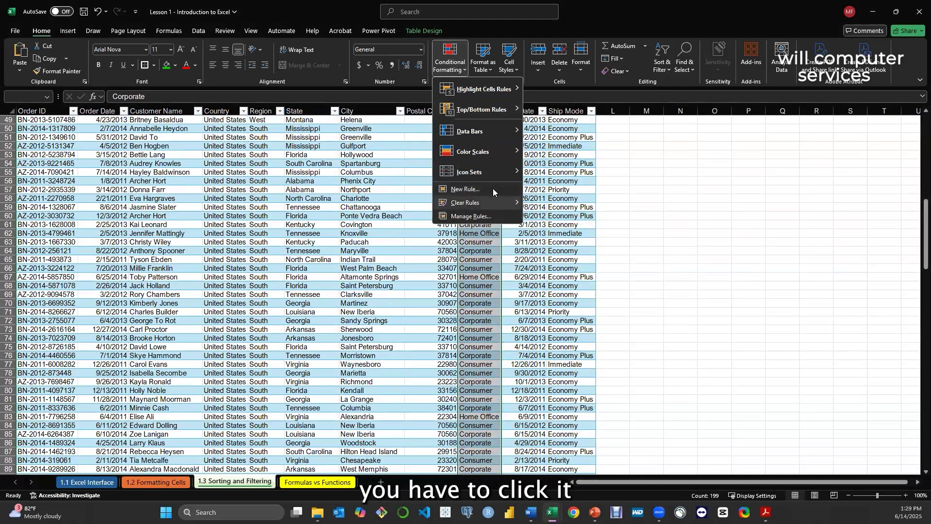
pyautogui.moveTo(486, 203)
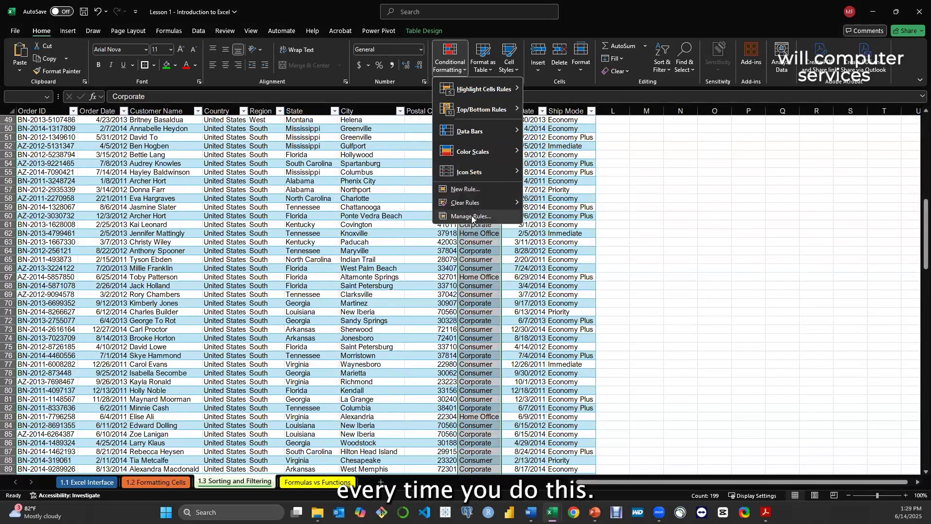
pyautogui.click(472, 216)
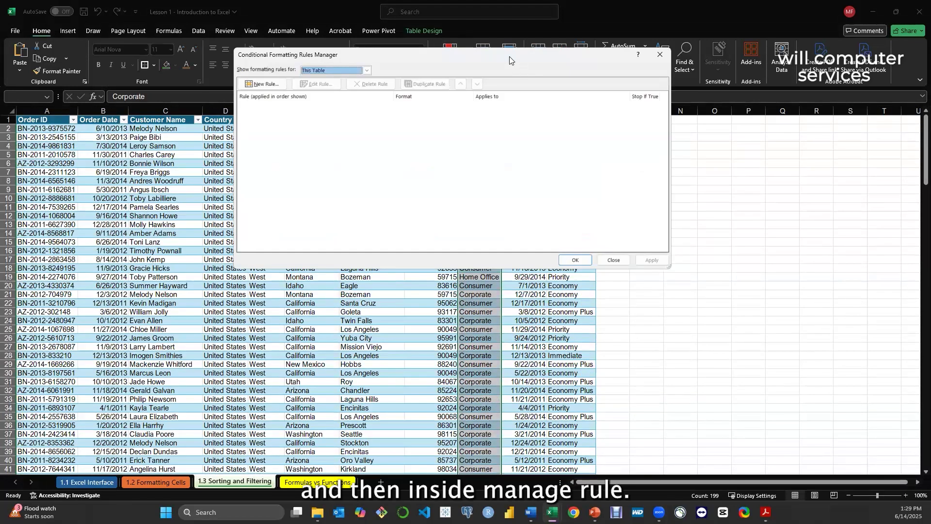
pyautogui.moveTo(509, 58); pyautogui.dragTo(732, 214)
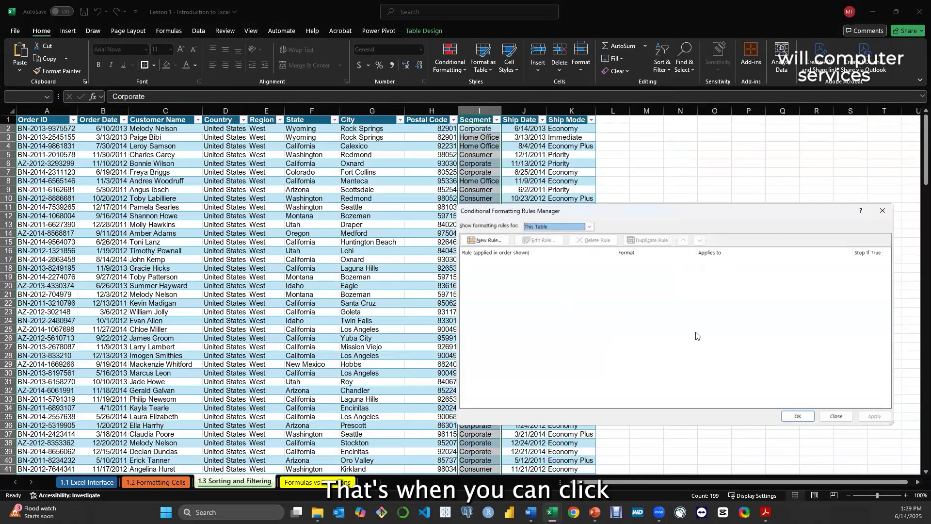
pyautogui.click(488, 242)
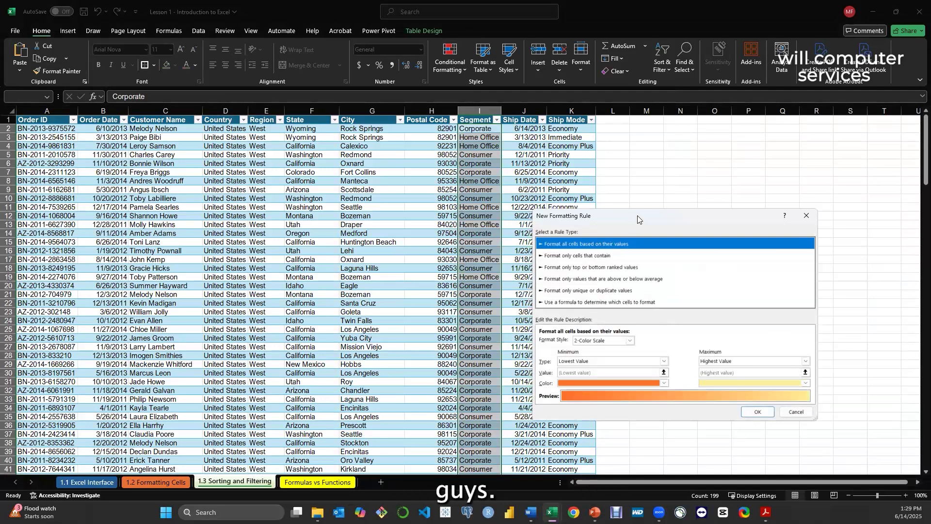
pyautogui.moveTo(638, 219); pyautogui.dragTo(628, 161)
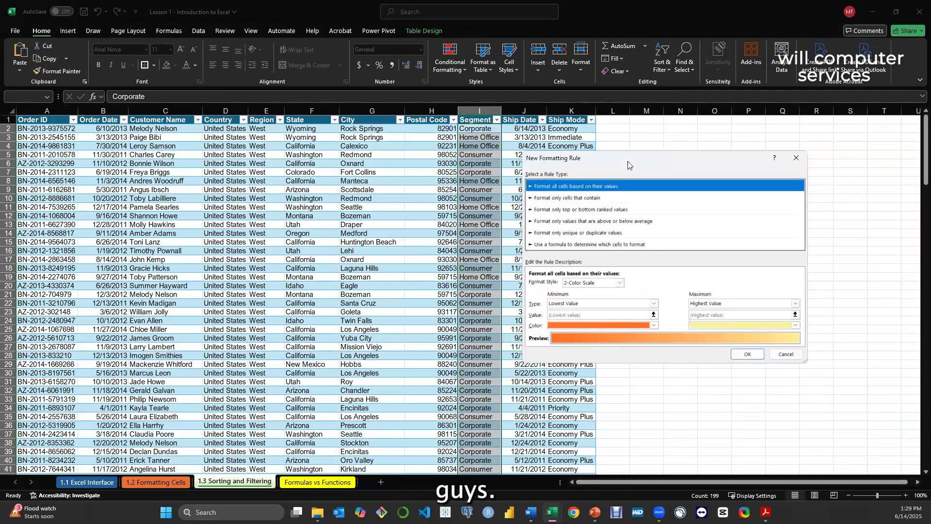
pyautogui.click(571, 198)
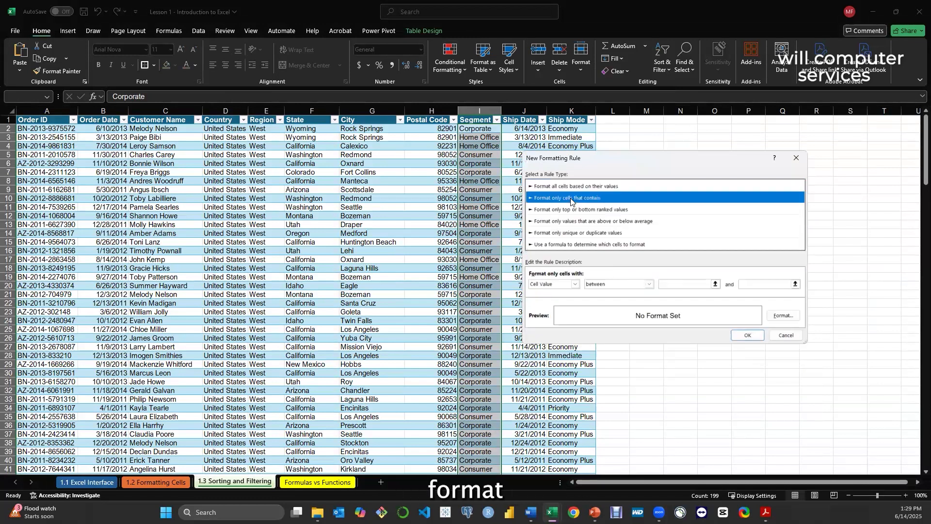
# Set the rule's condition to Specific Text containing Consumer
pyautogui.click(576, 285)
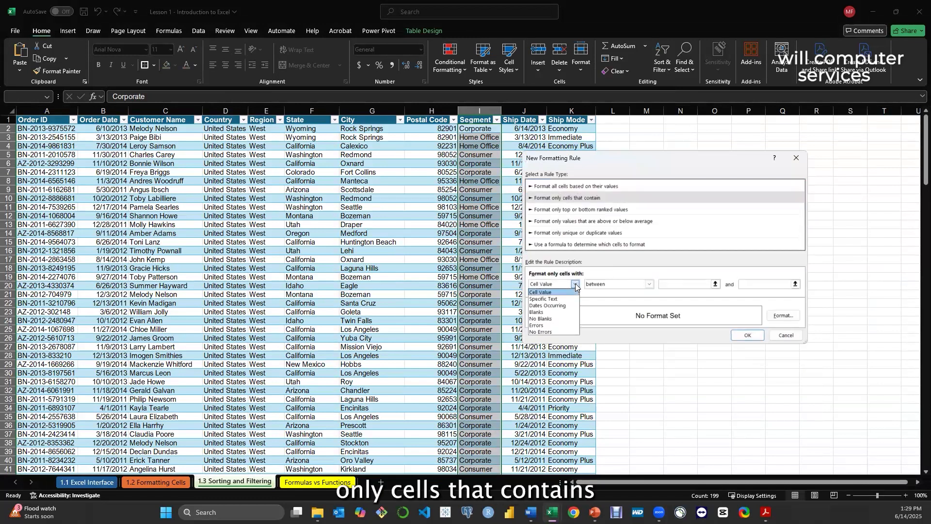
pyautogui.click(557, 299)
pyautogui.click(693, 283)
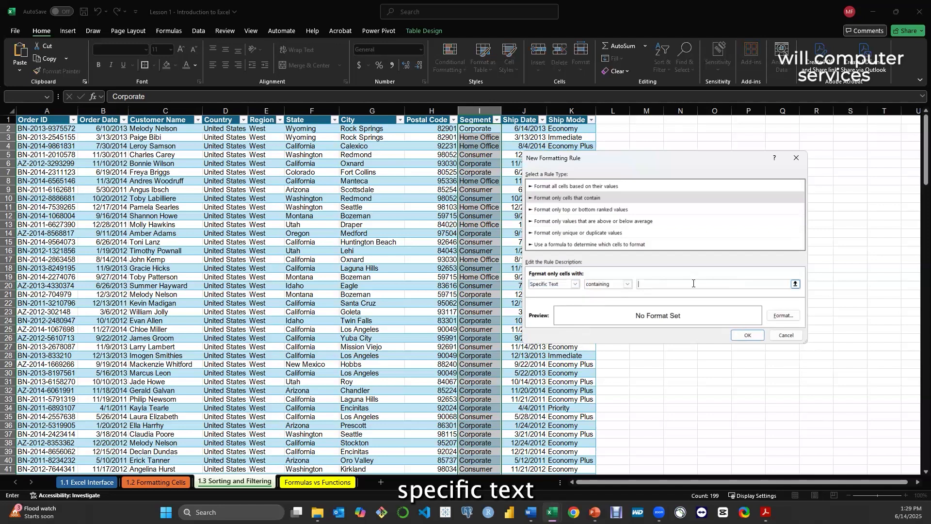
pyautogui.write('Con')
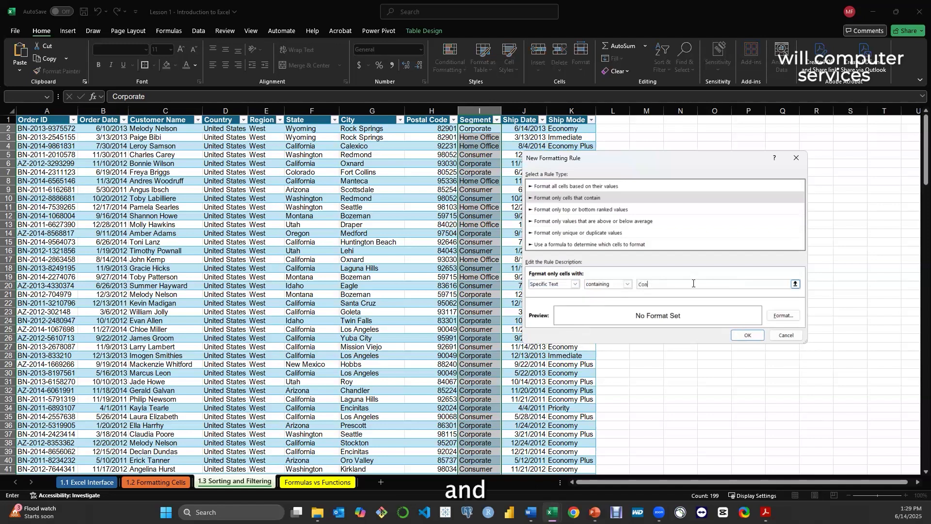
pyautogui.write('sumer')
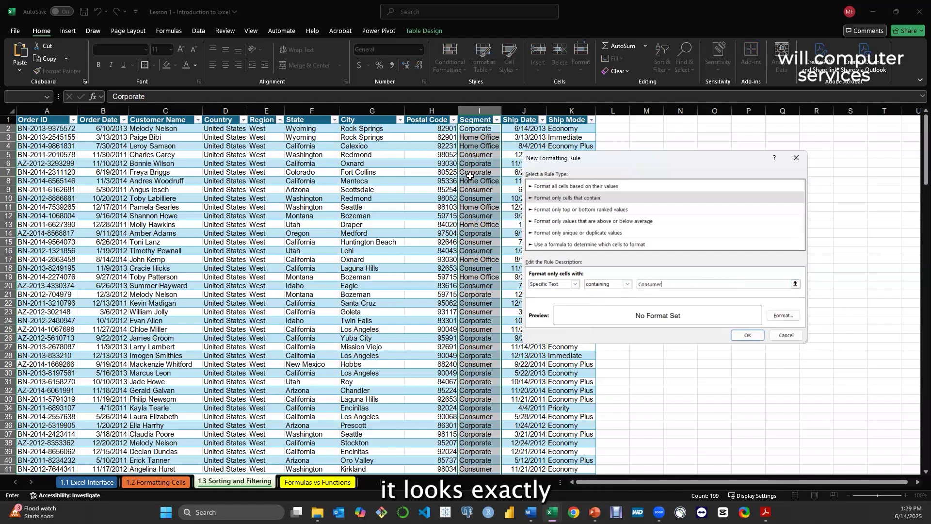
# Give the Consumer rule a bright green cell fill from the extended color palette
pyautogui.click(783, 316)
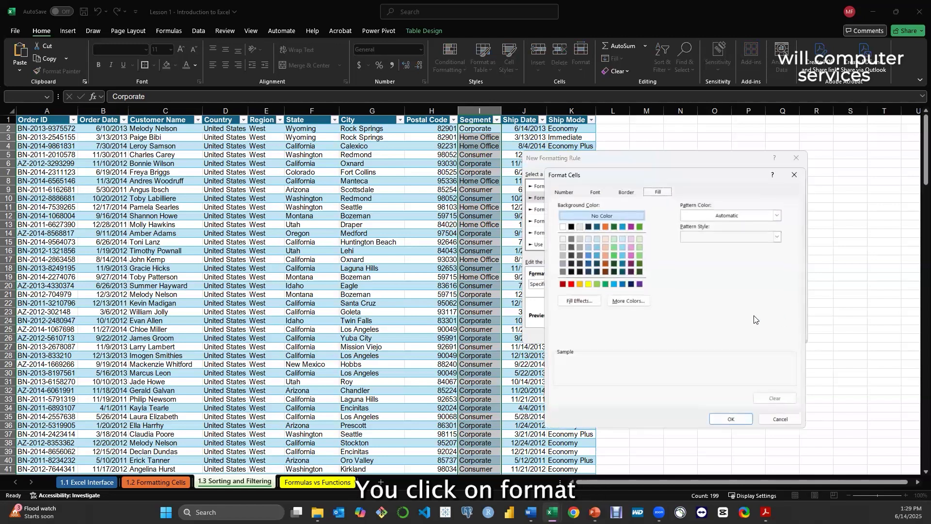
pyautogui.click(622, 301)
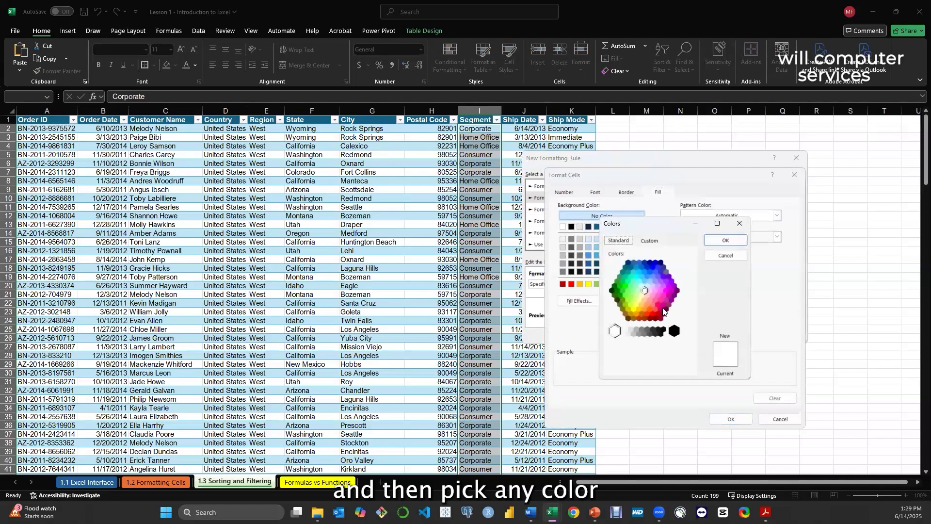
pyautogui.click(649, 273)
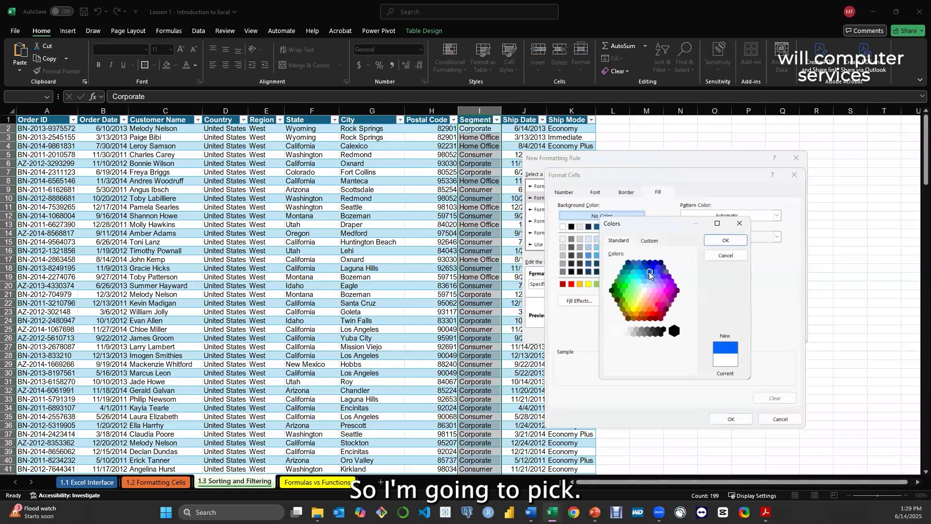
pyautogui.click(620, 286)
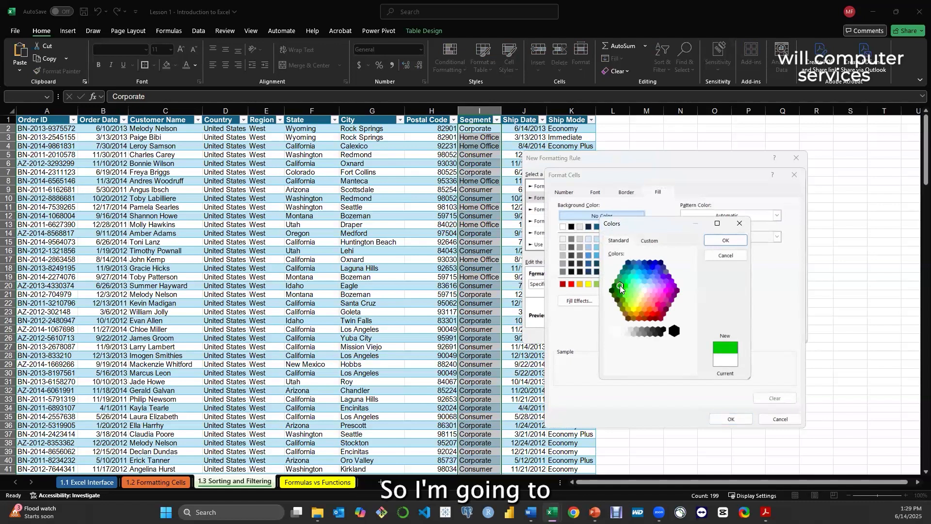
pyautogui.click(724, 241)
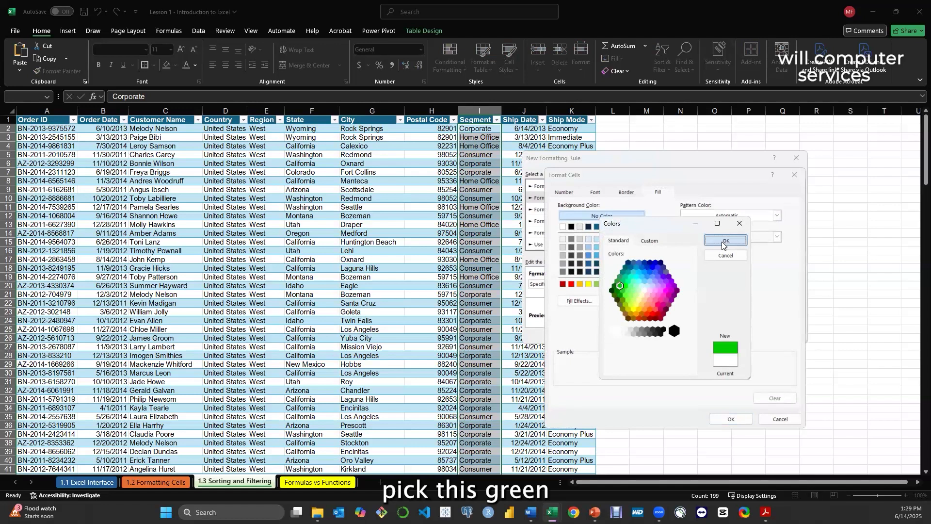
pyautogui.click(732, 419)
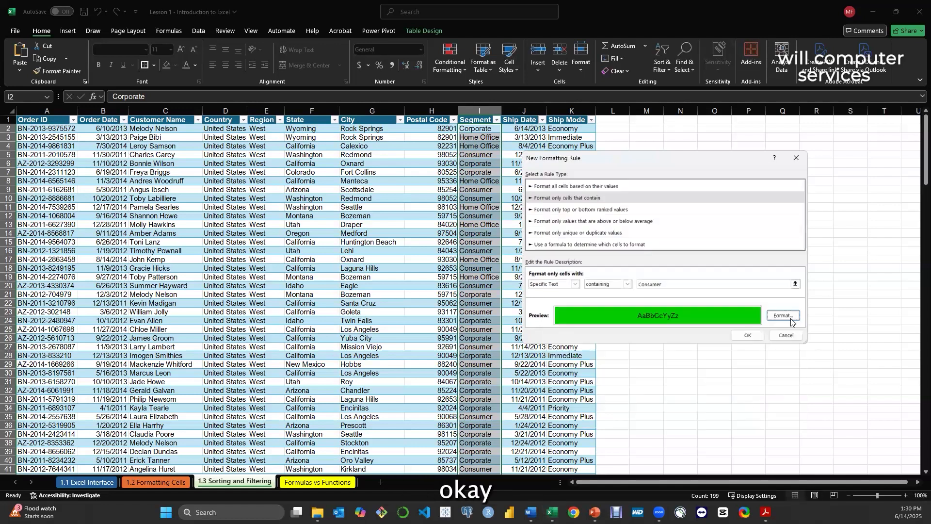
# Confirm the Consumer rule, apply it to the Segment values, and deselect the column
pyautogui.click(749, 334)
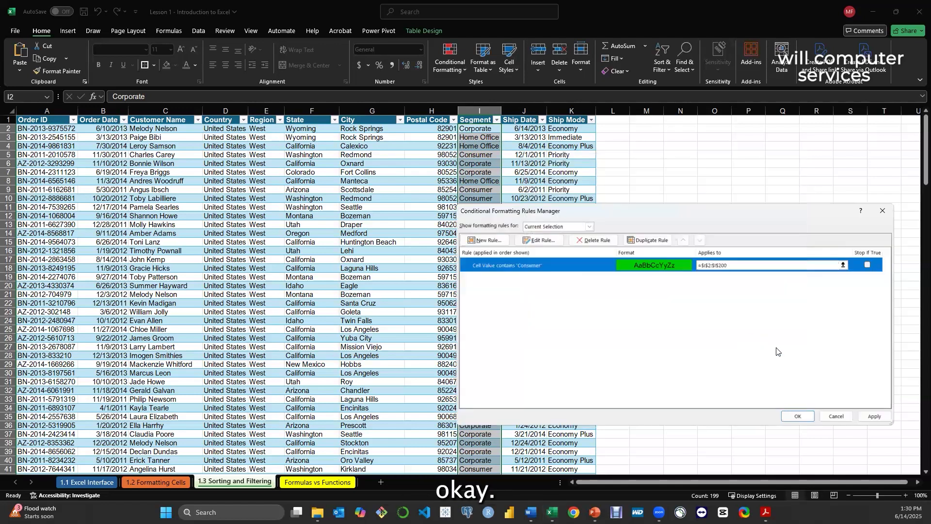
pyautogui.click(875, 417)
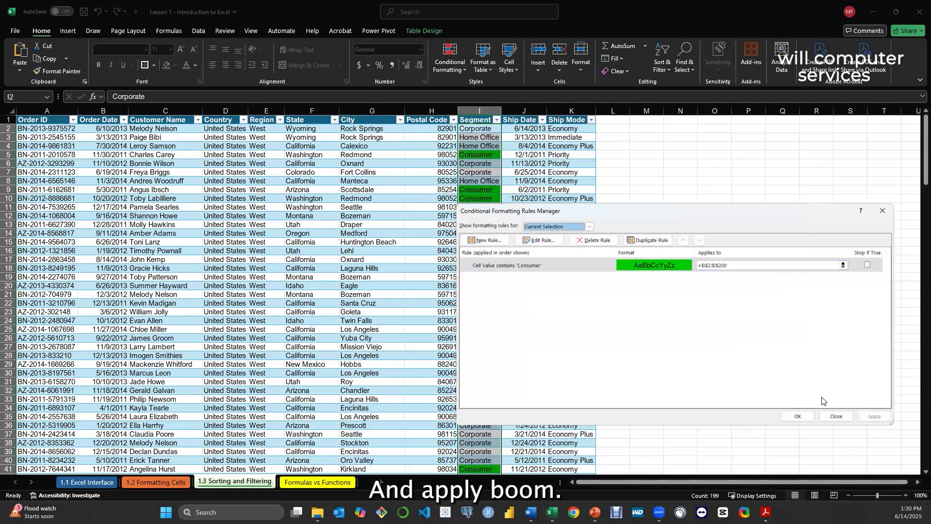
pyautogui.click(798, 416)
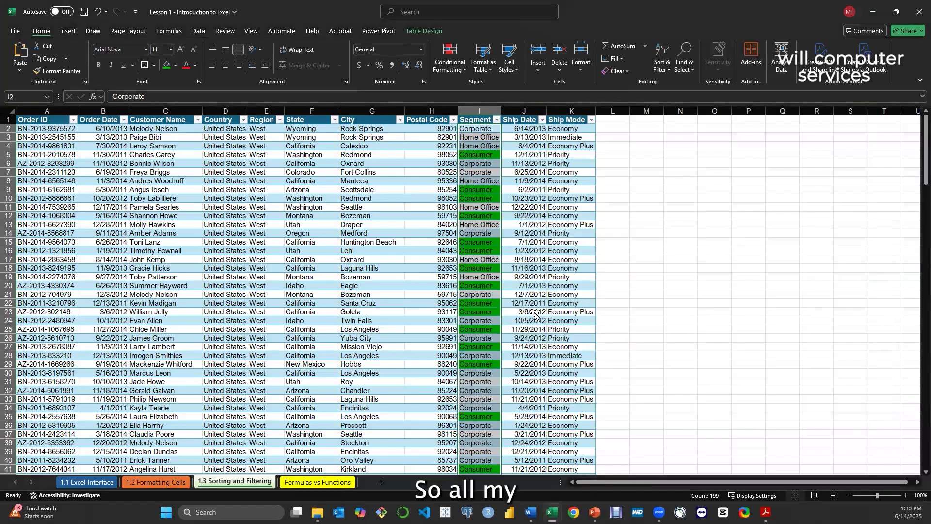
pyautogui.click(529, 313)
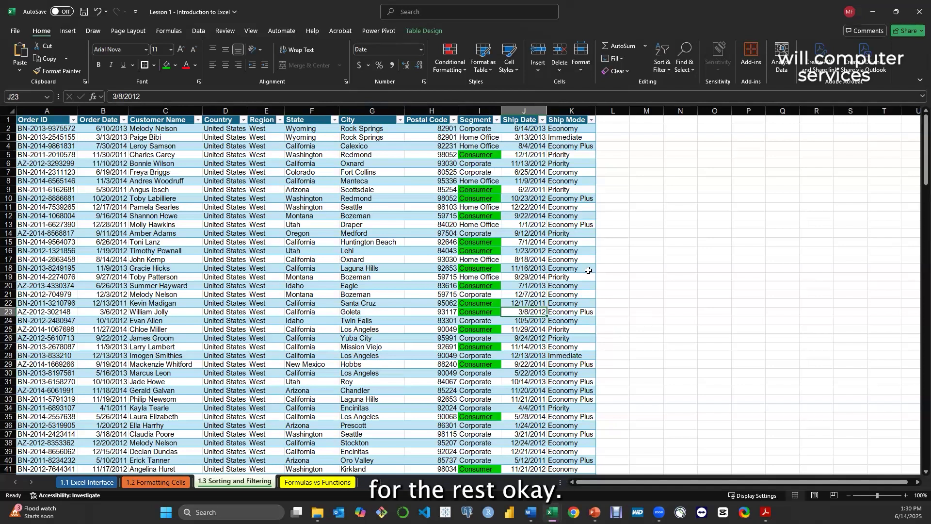
pyautogui.click(647, 320)
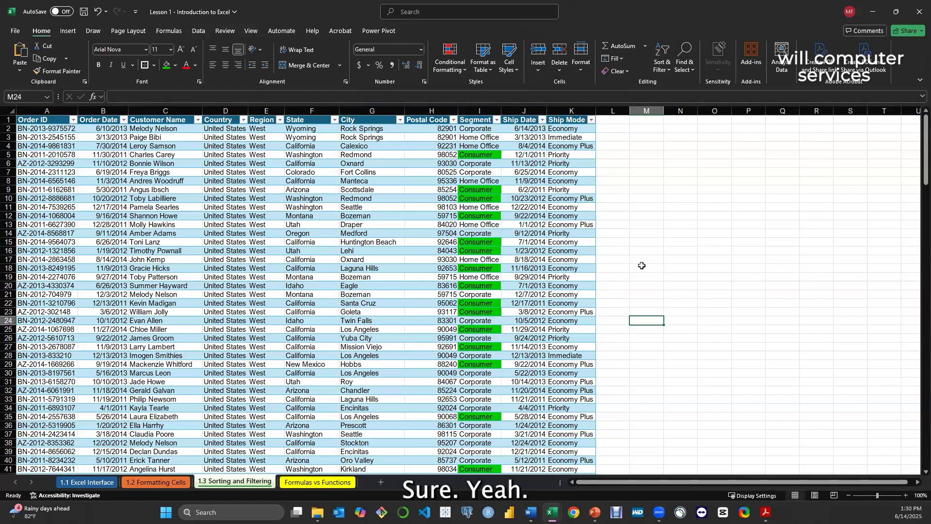
pyautogui.click(675, 286)
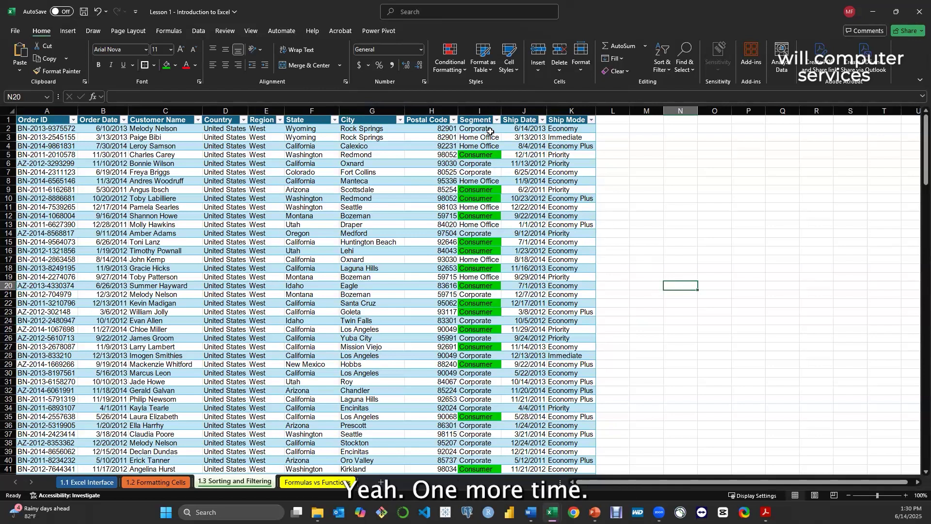
# Start a new conditional formatting rule for the entire Ship Mode column, using the rule type Format only cells that contain
pyautogui.click(578, 129)
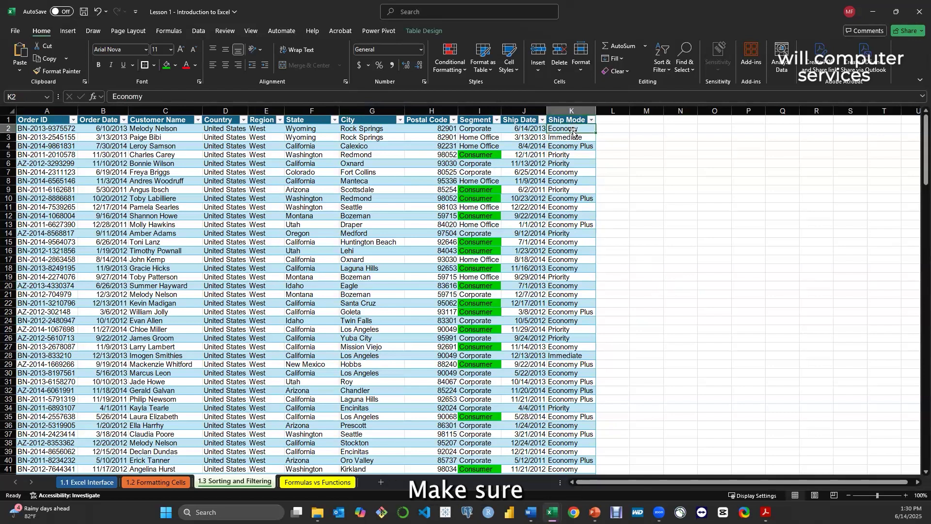
pyautogui.click(570, 111)
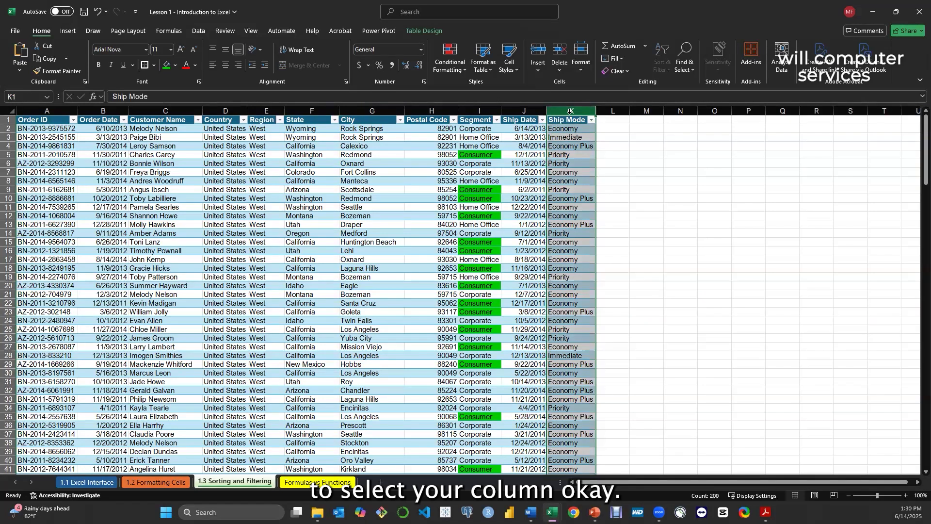
pyautogui.click(453, 72)
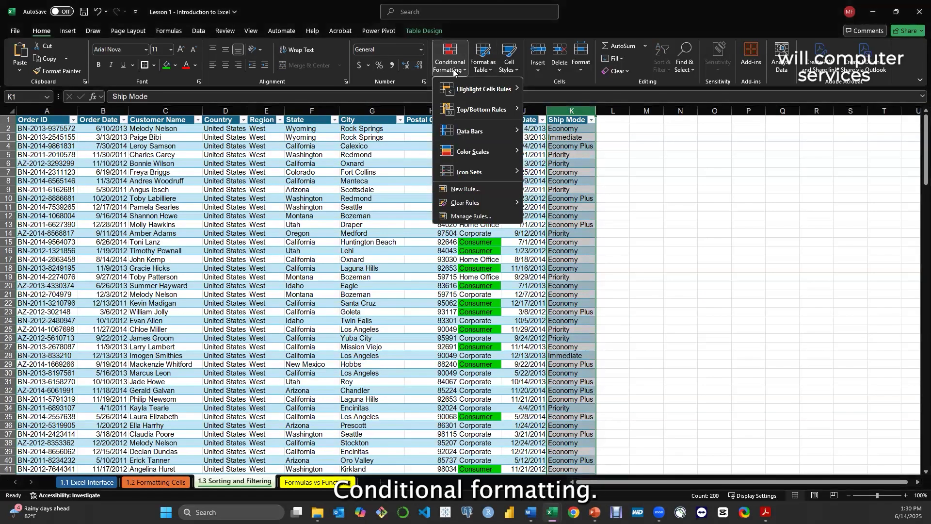
pyautogui.click(467, 216)
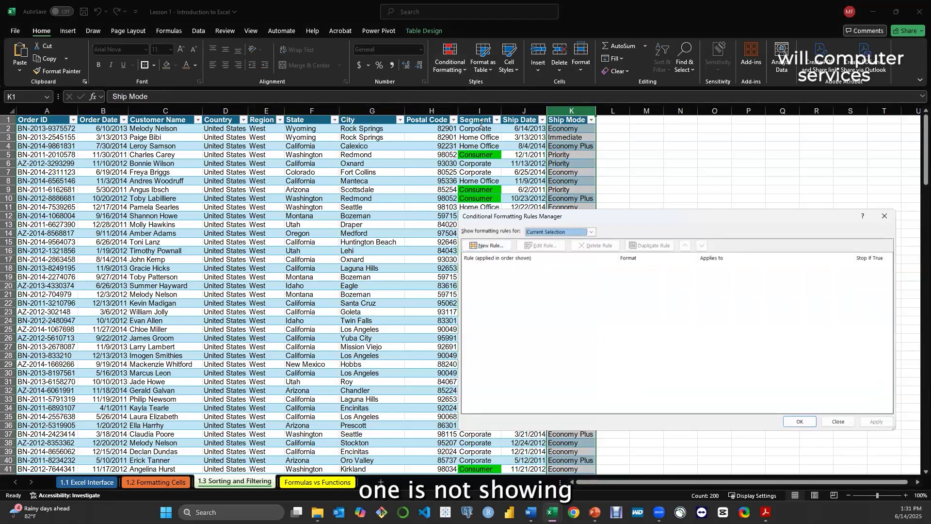
pyautogui.click(485, 246)
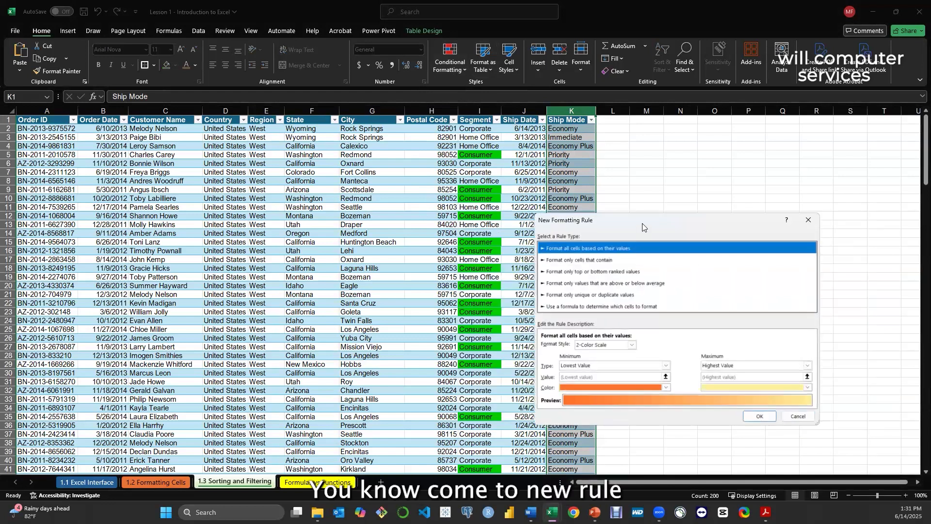
pyautogui.moveTo(647, 223); pyautogui.dragTo(643, 186)
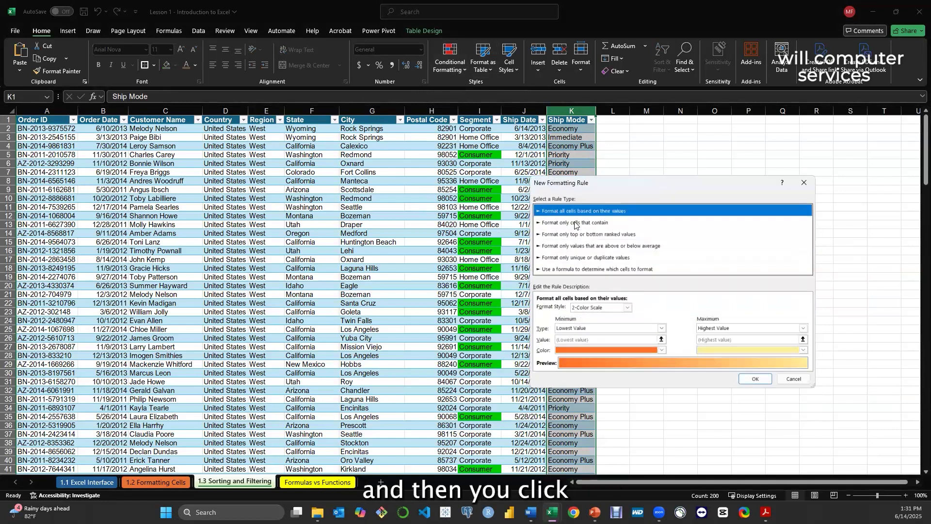
pyautogui.click(574, 224)
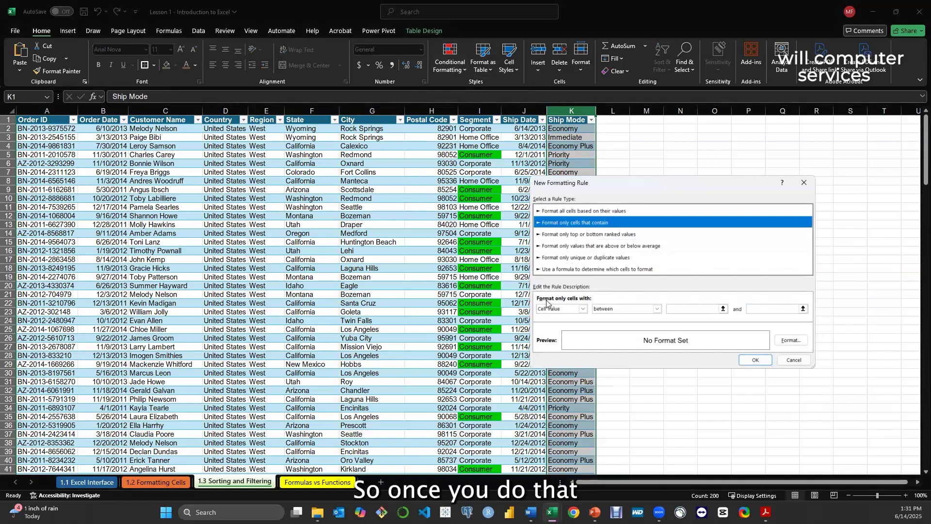
# Set the Ship Mode rule's condition to Specific Text containing Economy
pyautogui.click(583, 309)
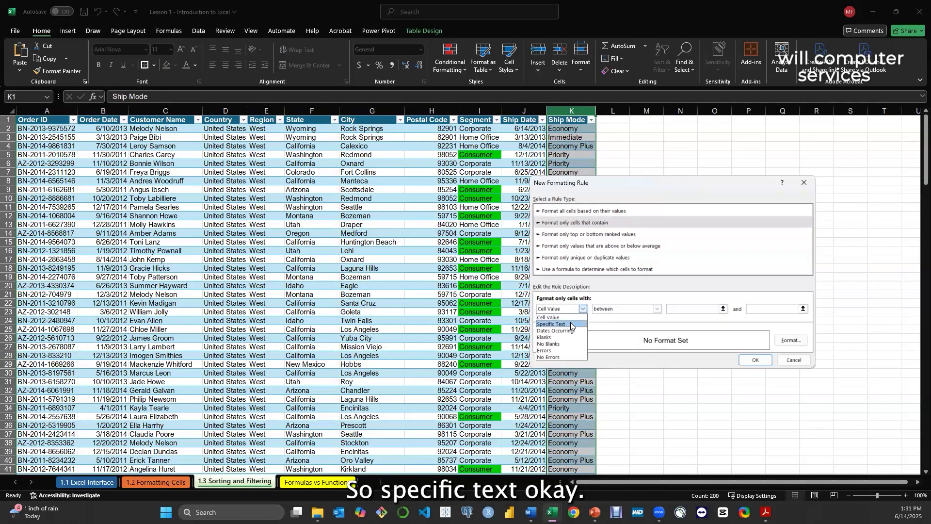
pyautogui.click(570, 323)
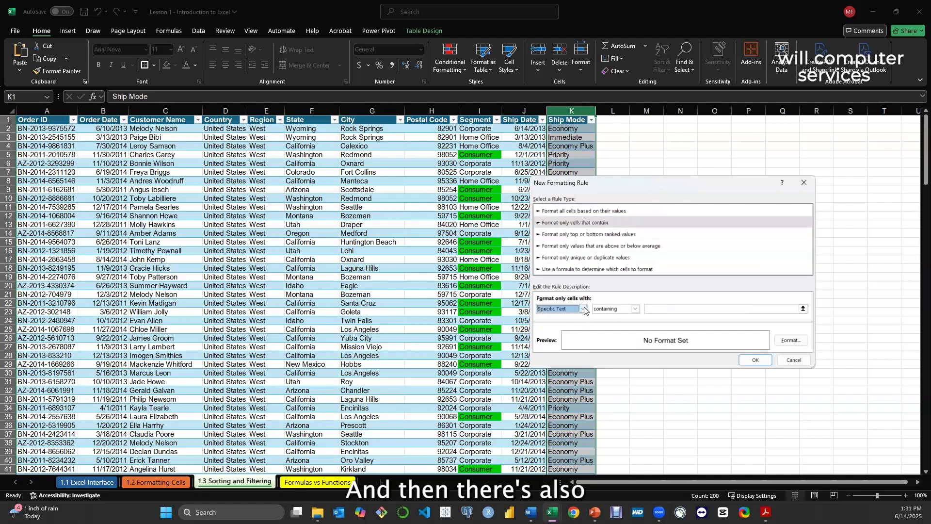
pyautogui.click(583, 308)
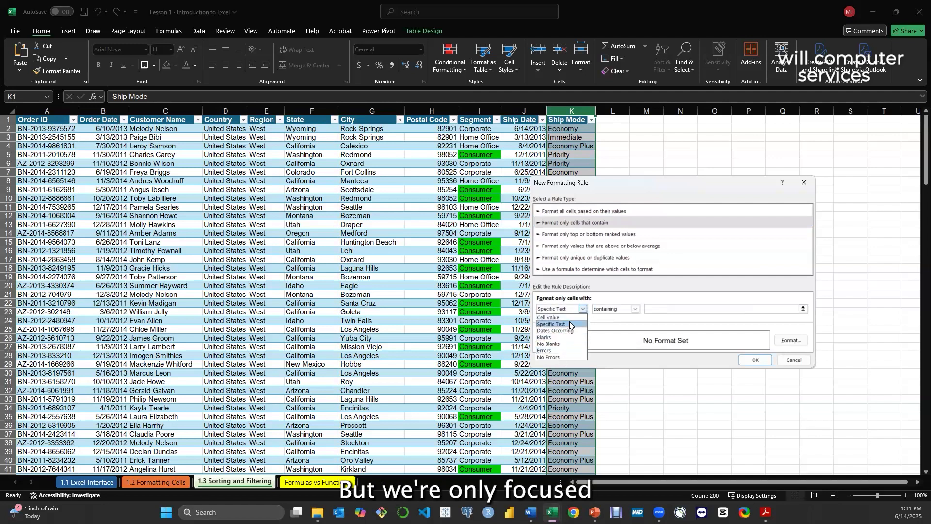
pyautogui.click(569, 323)
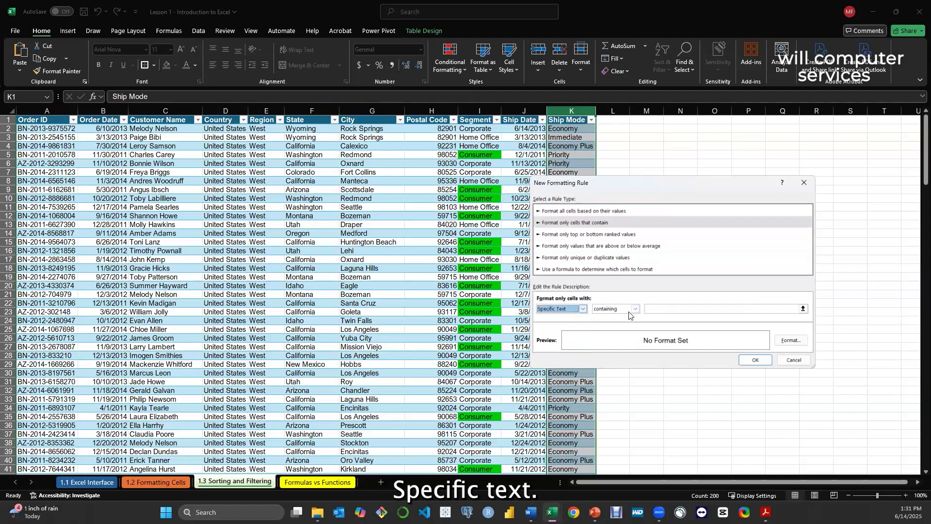
pyautogui.click(664, 310)
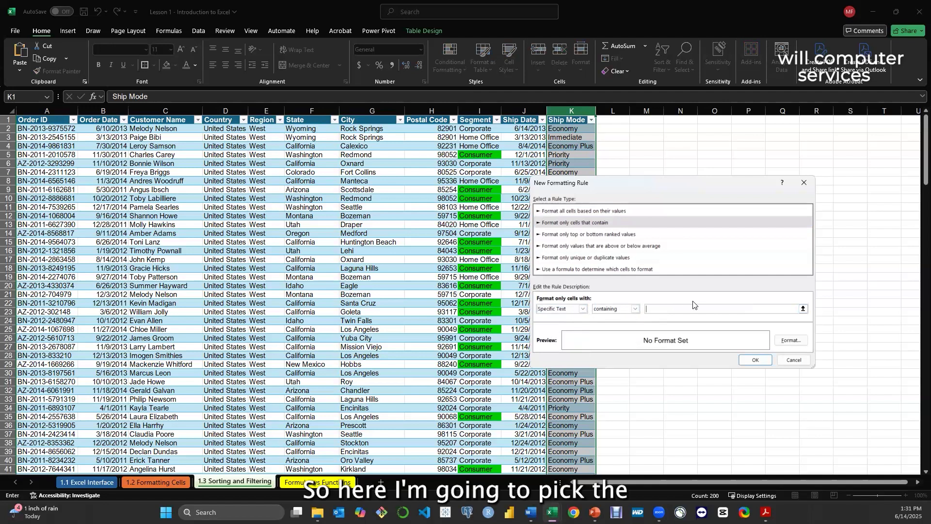
pyautogui.write('Imm')
pyautogui.press('BackSpace')
pyautogui.press('BackSpace')
pyautogui.press('BackSpace')
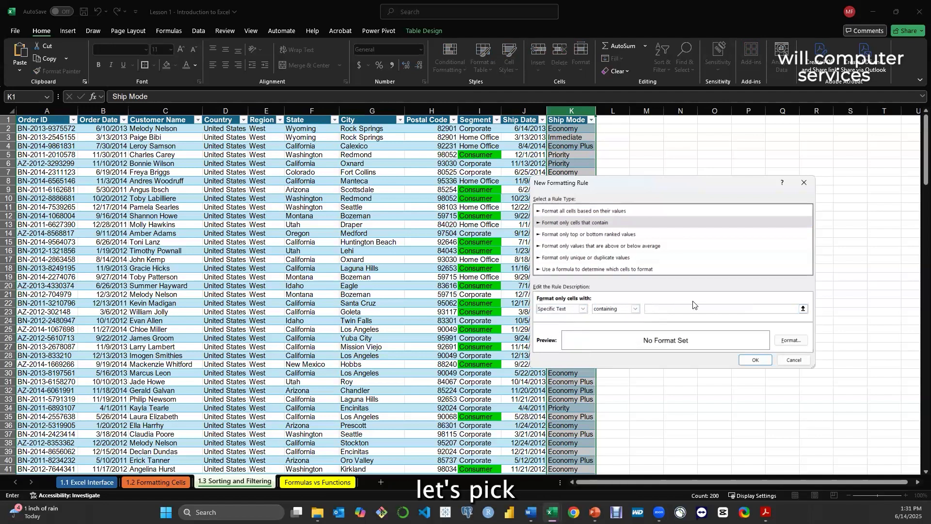
pyautogui.write('Economy')
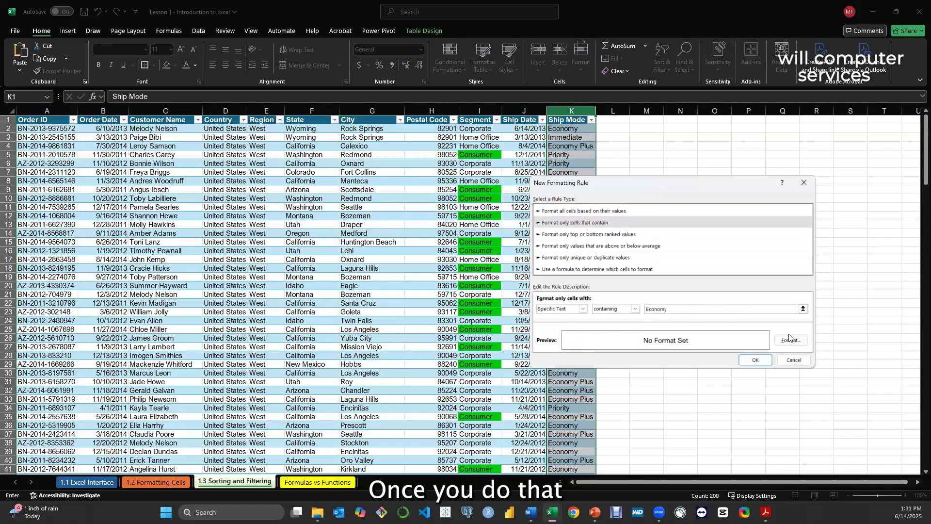
# Give the Economy rule a bright purple cell fill from the extended color palette and apply it to the Ship Mode column
pyautogui.click(790, 341)
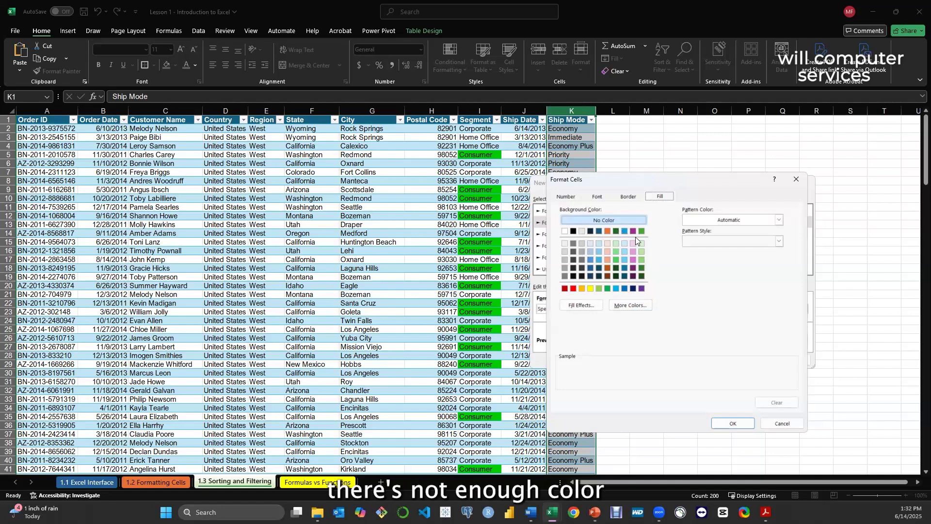
pyautogui.click(633, 306)
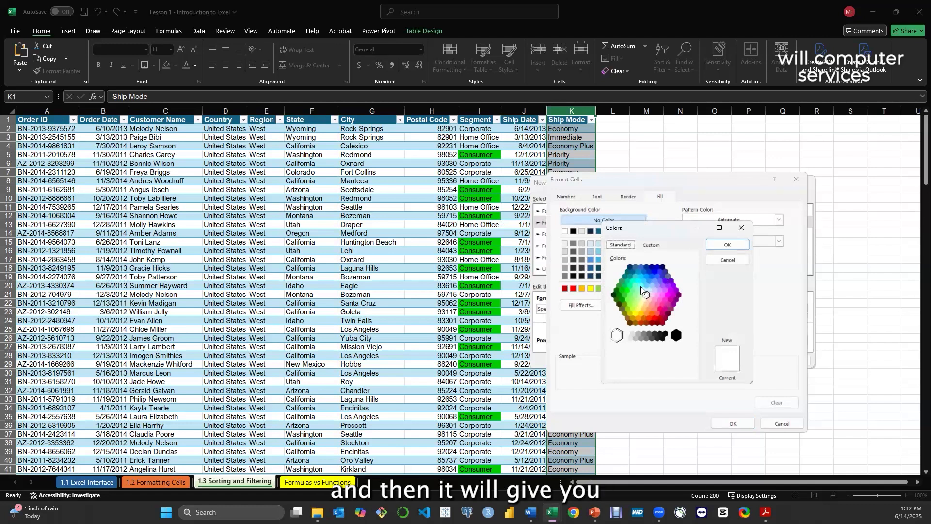
pyautogui.click(669, 296)
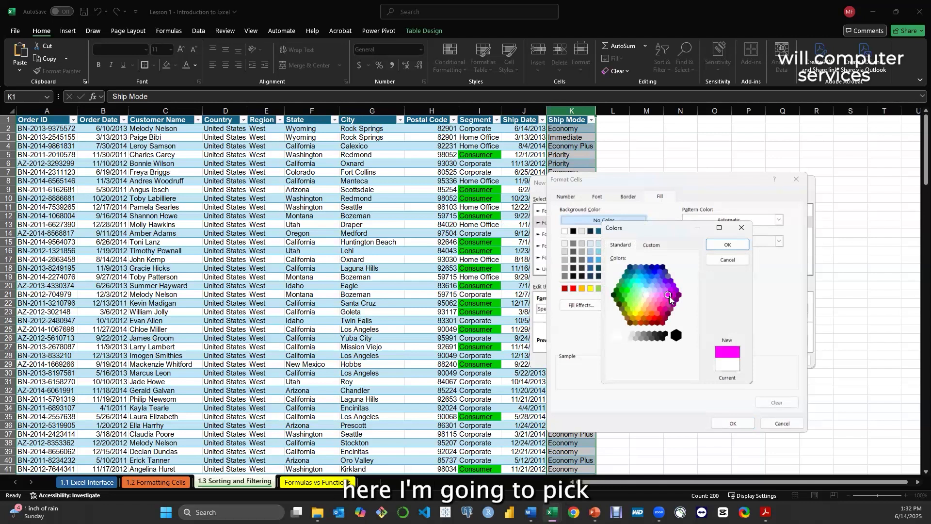
pyautogui.click(674, 286)
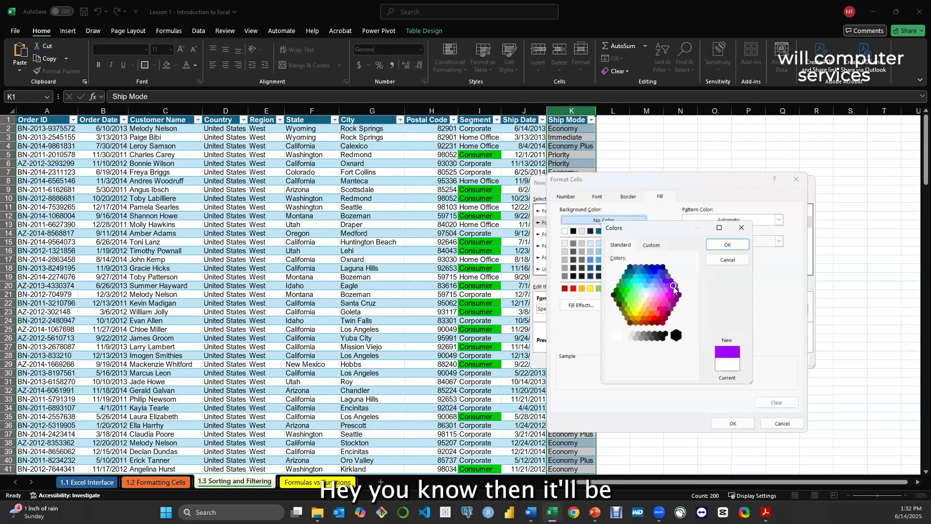
pyautogui.click(731, 245)
pyautogui.click(730, 424)
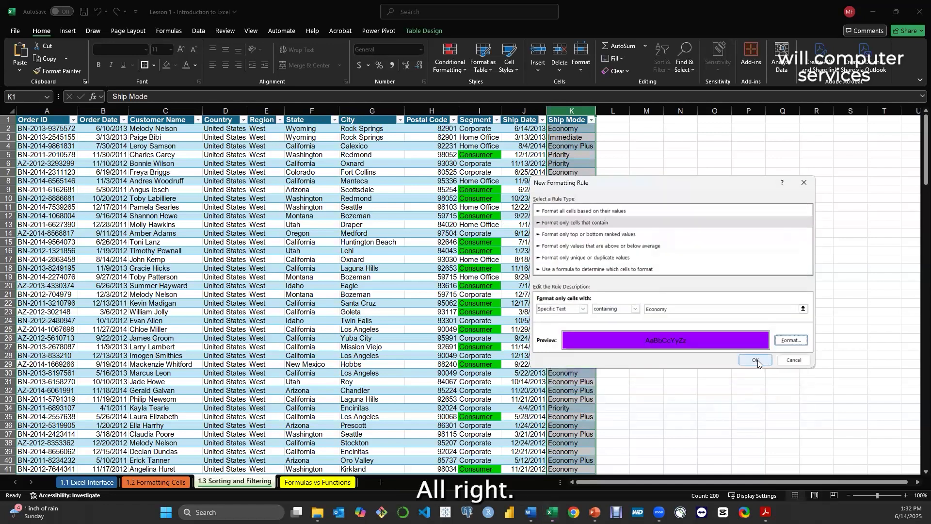
pyautogui.click(755, 360)
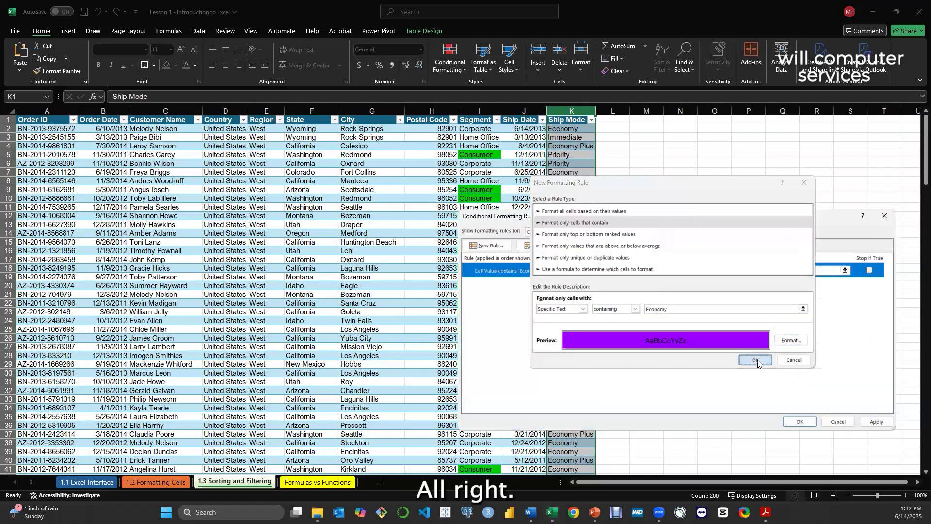
pyautogui.click(877, 421)
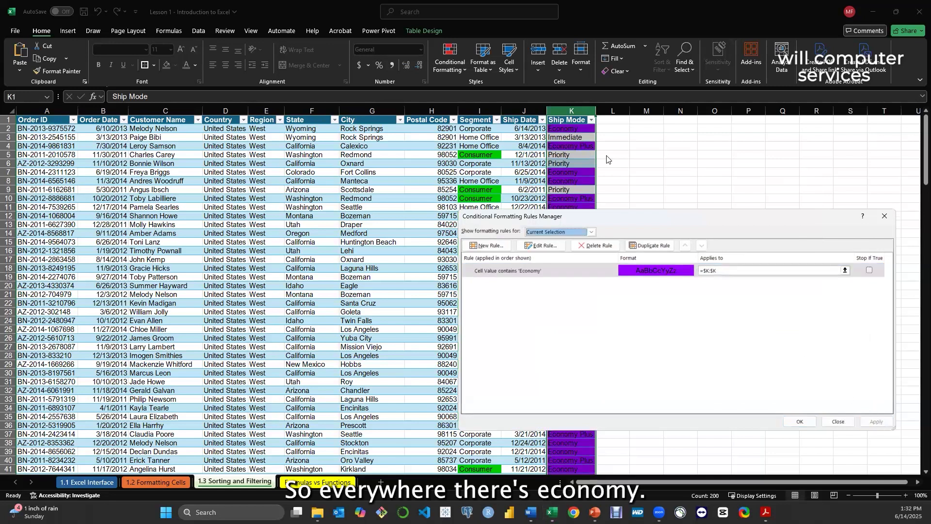
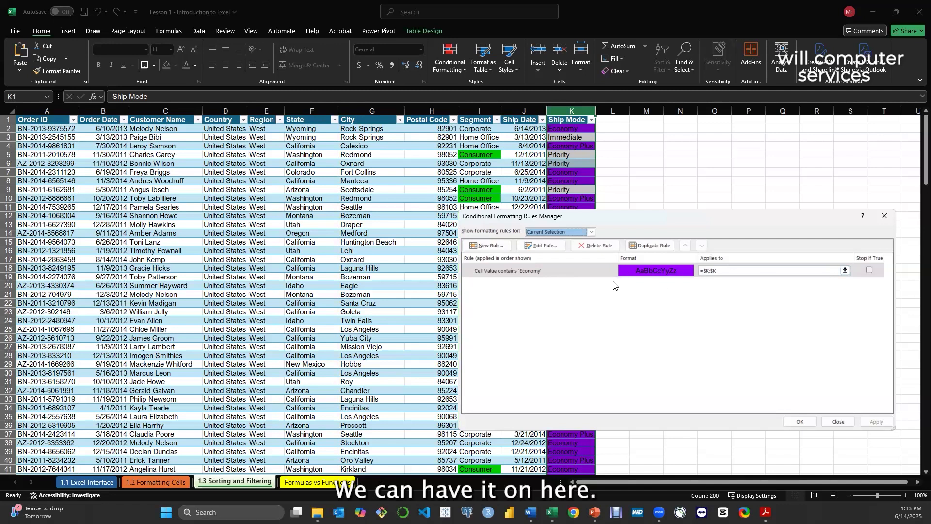
# Close the conditional formatting rules manager and select the first Ship Mode value in cell K2
pyautogui.click(884, 216)
pyautogui.click(576, 202)
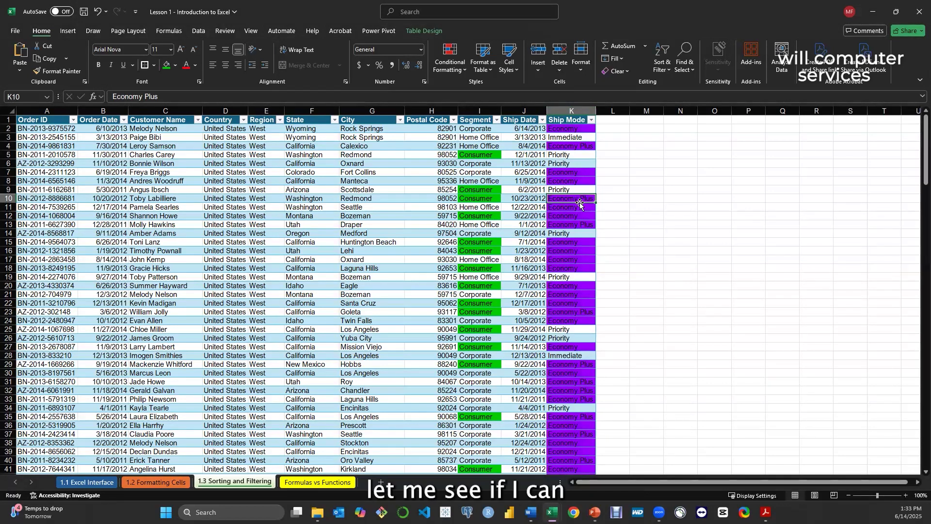
pyautogui.click(572, 127)
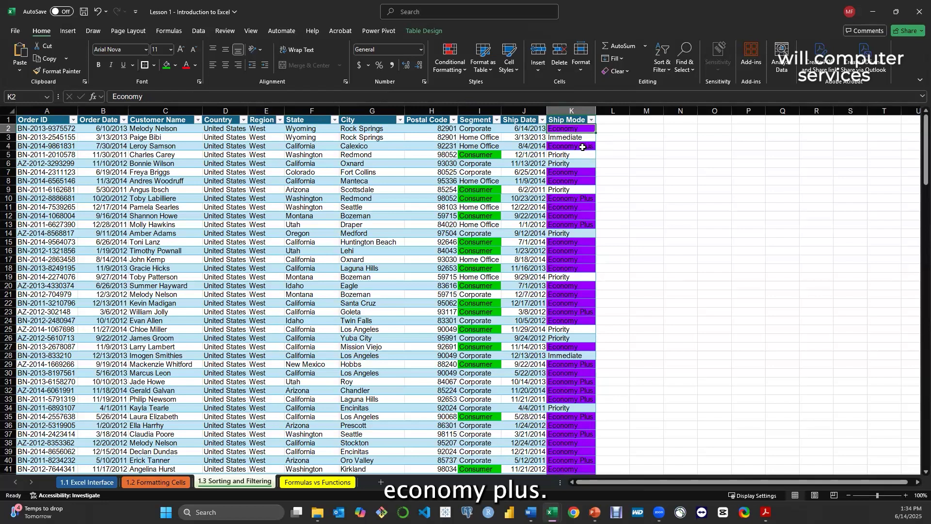
# Open Find and Replace with its extended options, enter Economy as the search text, and switch to replacing
pyautogui.click(686, 68)
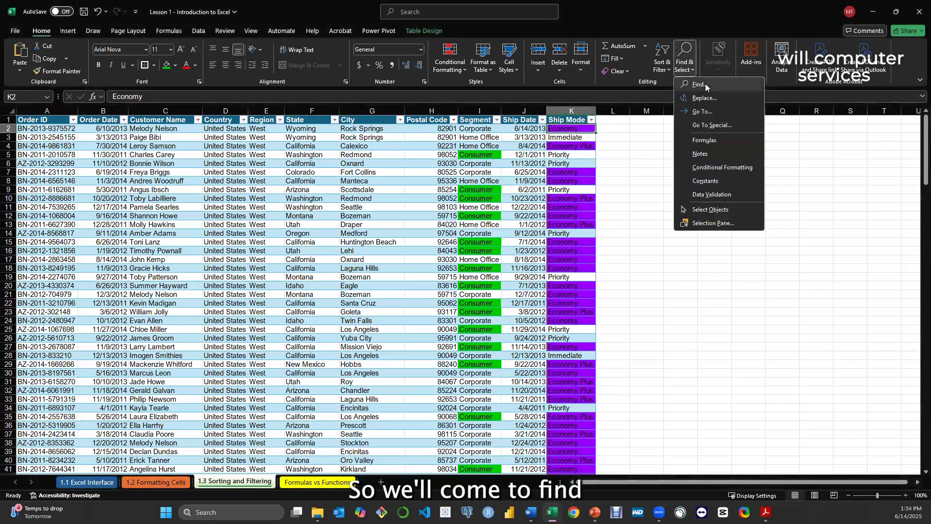
pyautogui.click(705, 84)
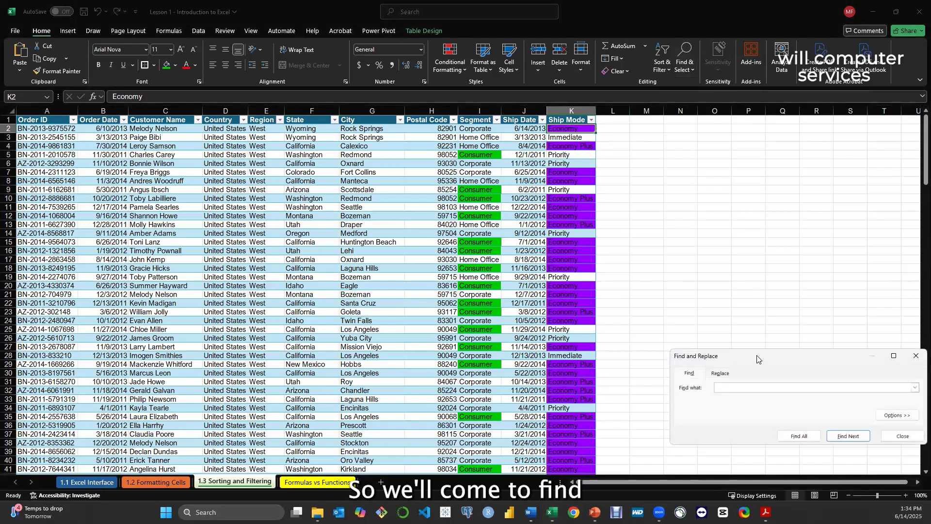
pyautogui.moveTo(759, 358); pyautogui.dragTo(722, 188)
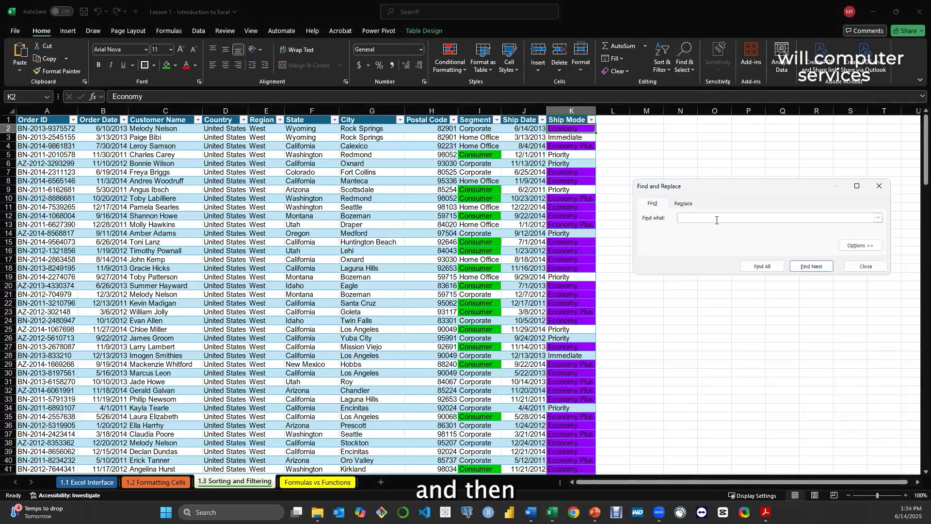
pyautogui.click(858, 246)
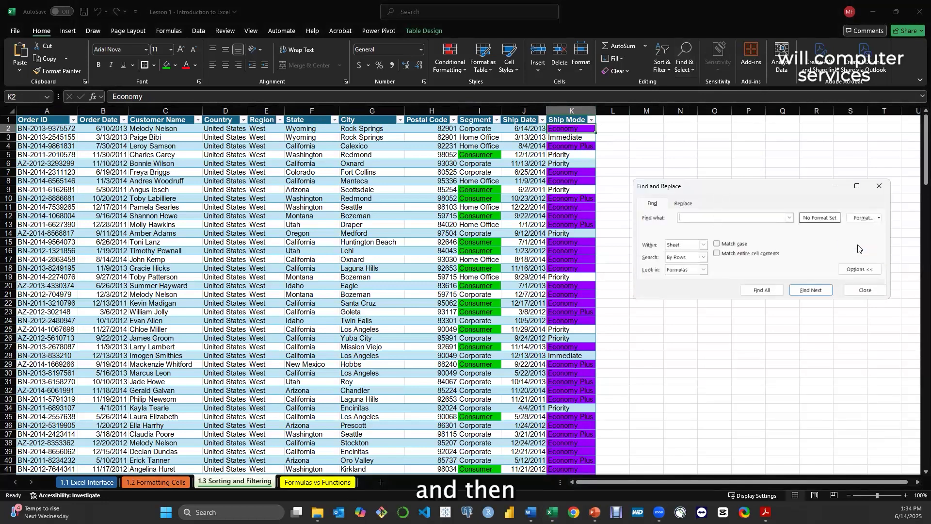
pyautogui.click(692, 218)
pyautogui.write('Economy')
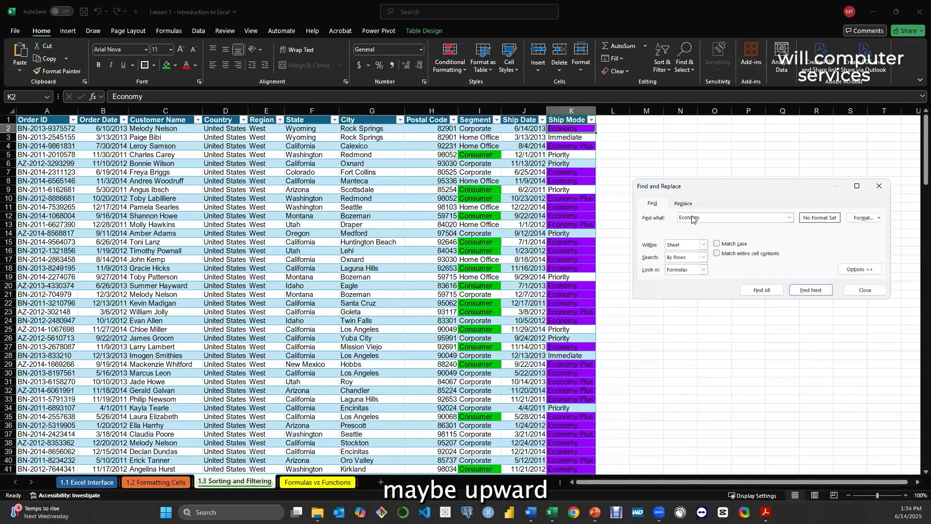
pyautogui.click(688, 205)
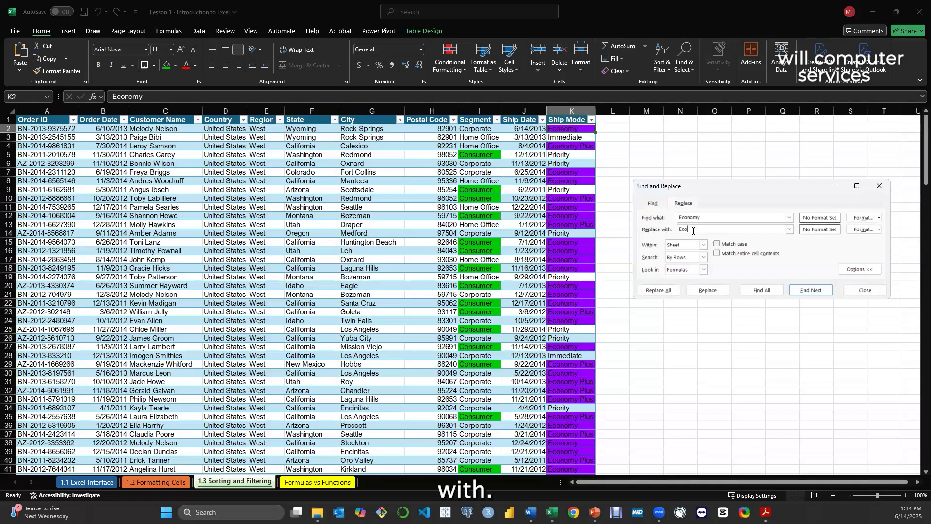
# Set the replacement text to Economy Basic, then list all cells matching Economy and look through them
pyautogui.write('Economy ')
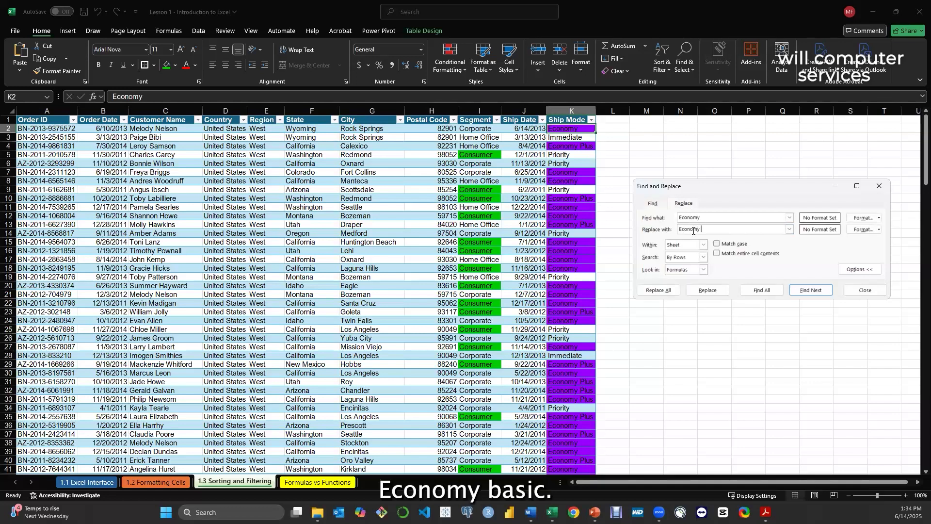
pyautogui.write('Basic')
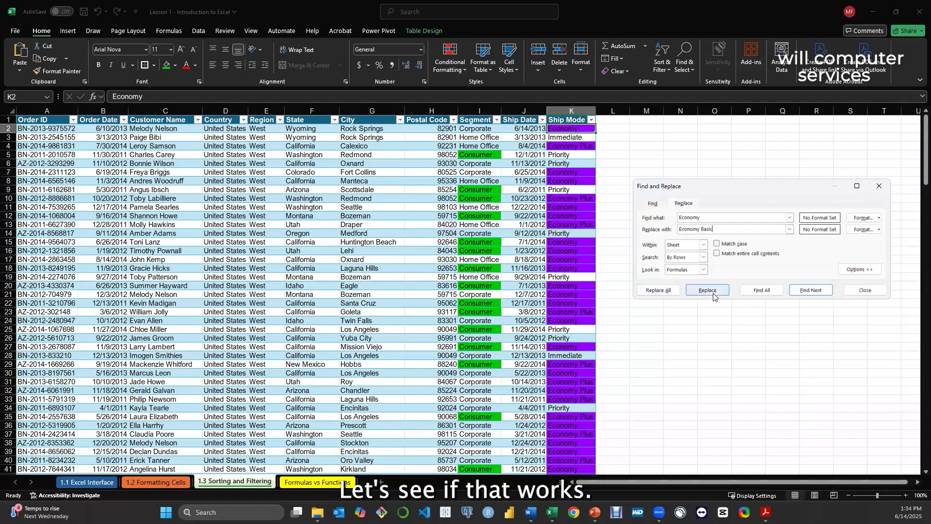
pyautogui.click(765, 292)
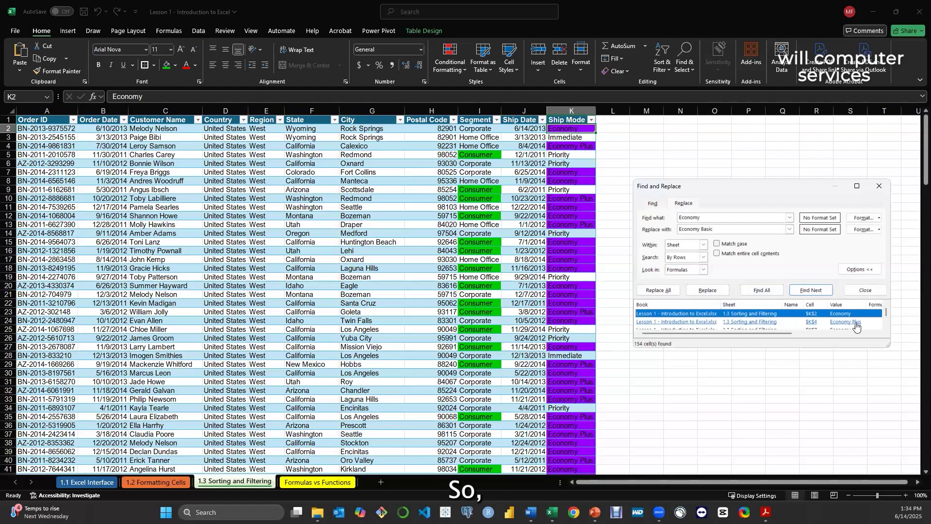
pyautogui.scroll(-1, 853, 324)
pyautogui.scroll(-2, 852, 322)
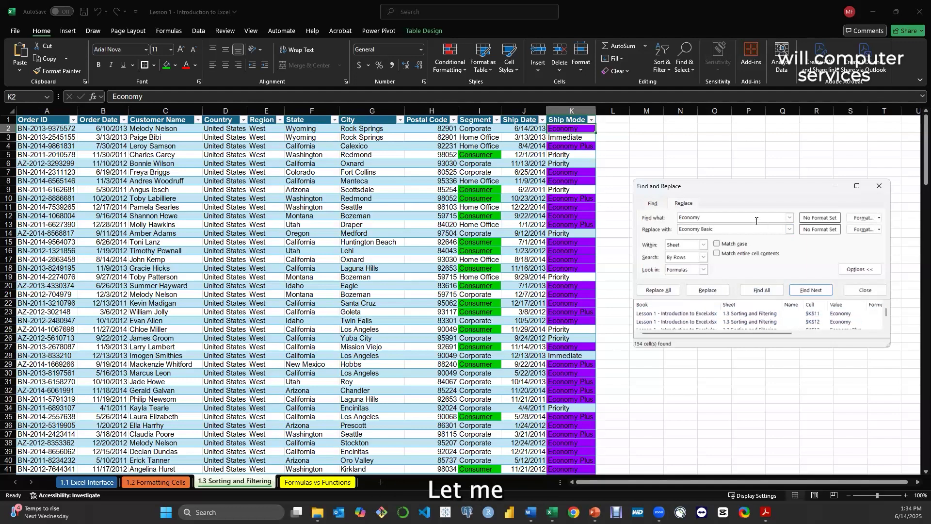
# Change the search text to Economy Plus and the replacement to Premium, and list all matching cells
pyautogui.click(741, 217)
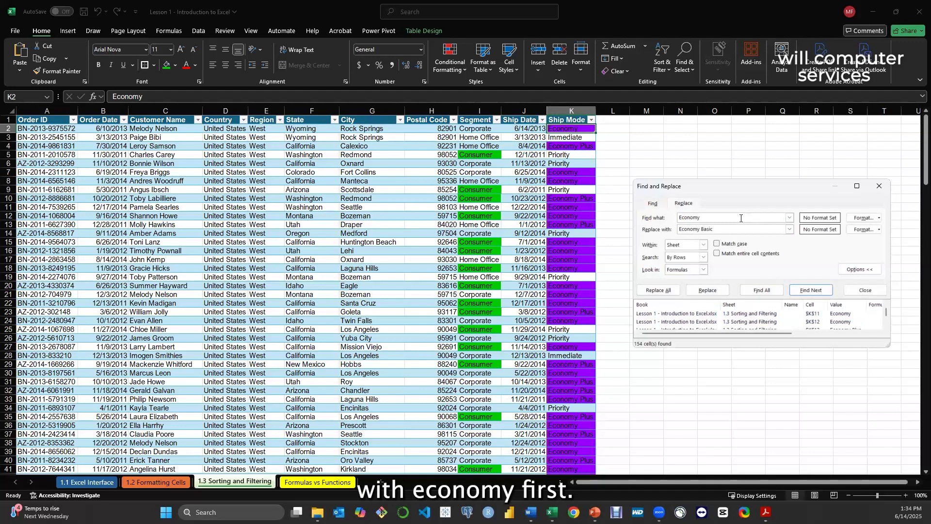
pyautogui.write('Plus')
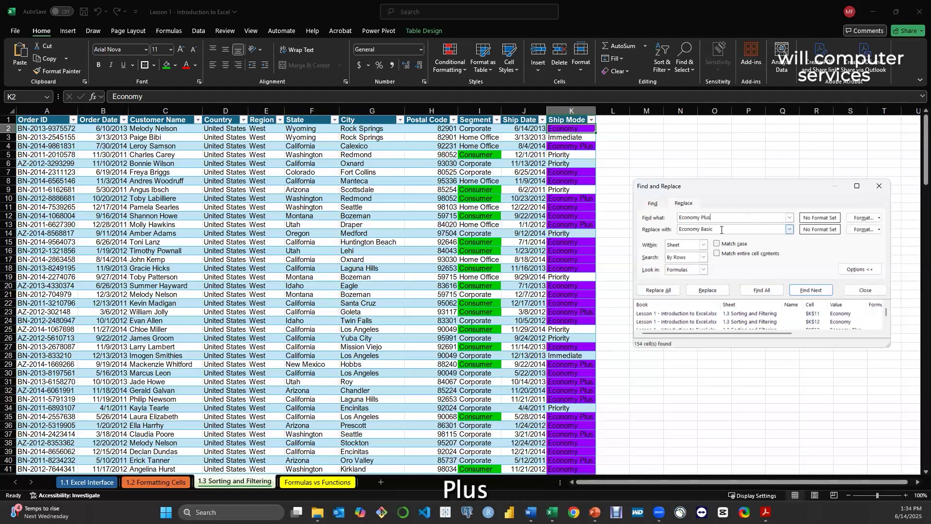
pyautogui.press('Tab')
pyautogui.write('Premium')
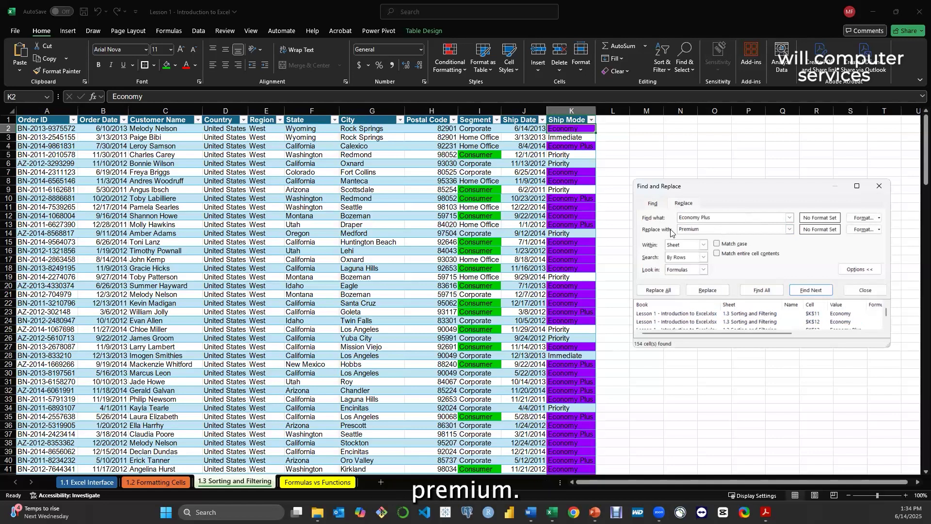
pyautogui.click(773, 291)
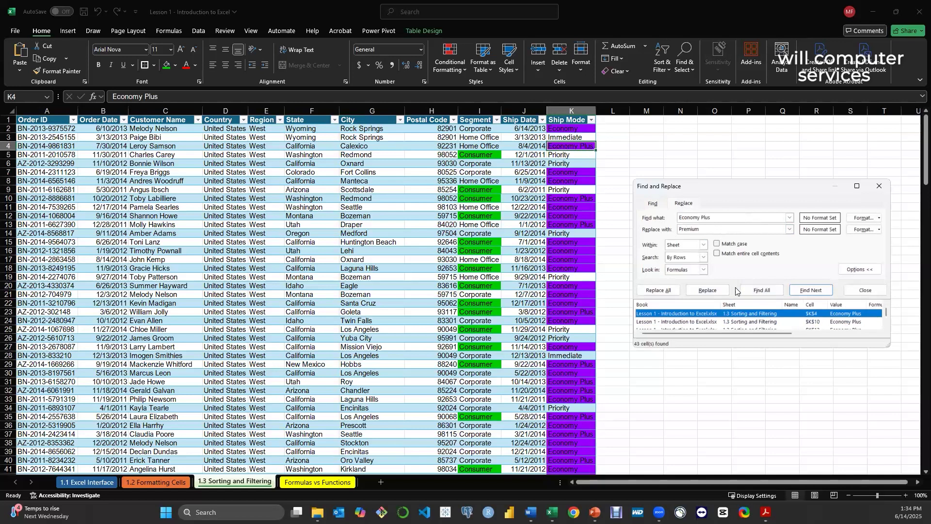
# Replace the first Economy Plus match with Premium, replace all remaining ones, and close Find and Replace
pyautogui.click(708, 292)
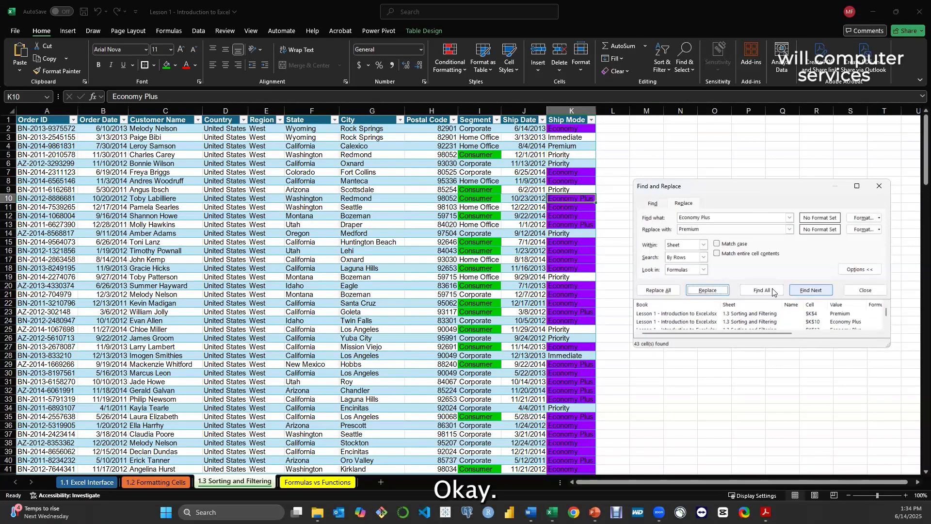
pyautogui.click(666, 293)
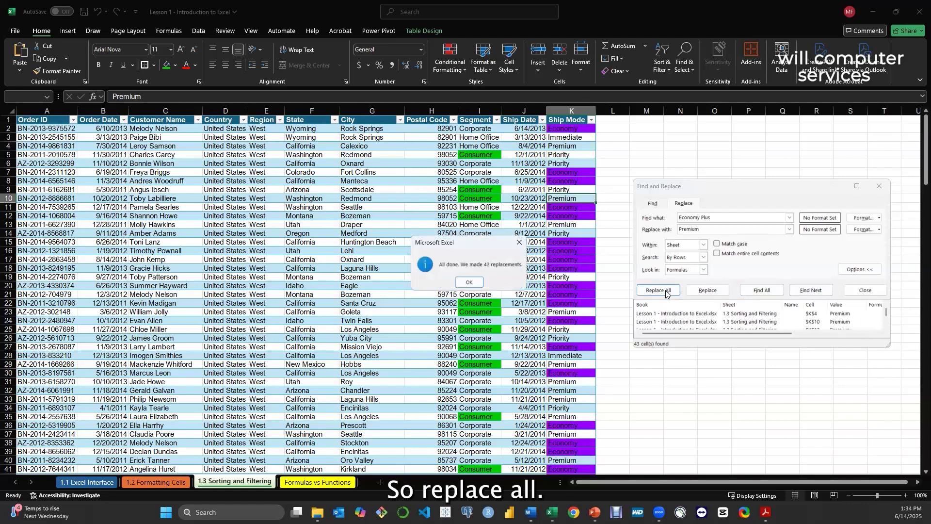
pyautogui.click(467, 282)
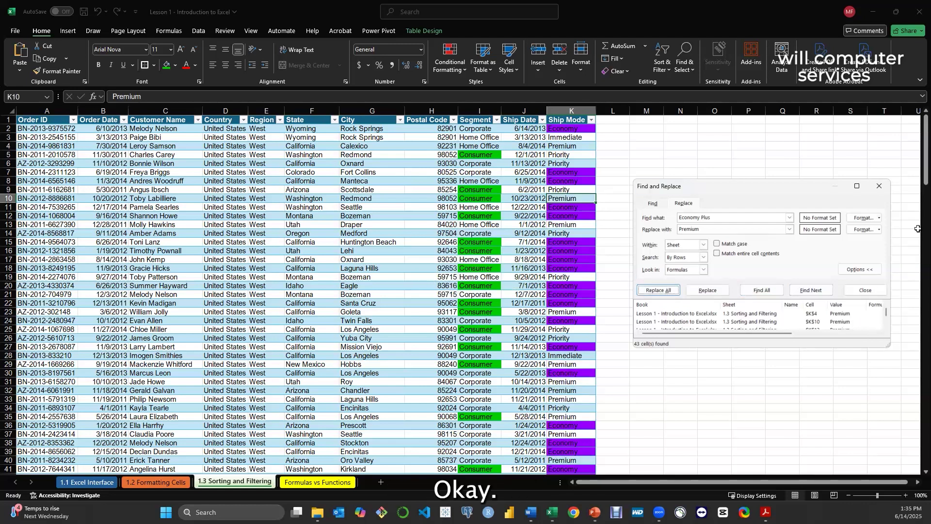
pyautogui.click(879, 185)
pyautogui.click(641, 260)
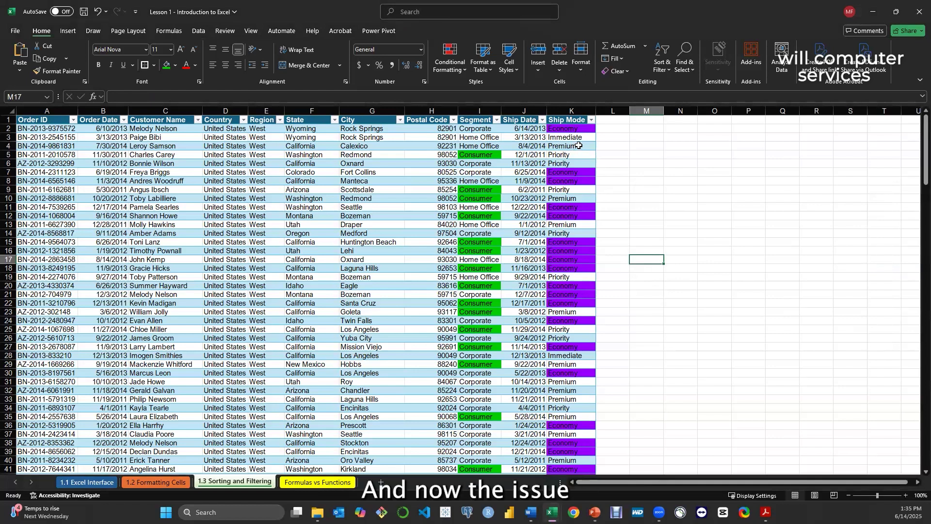
pyautogui.click(685, 61)
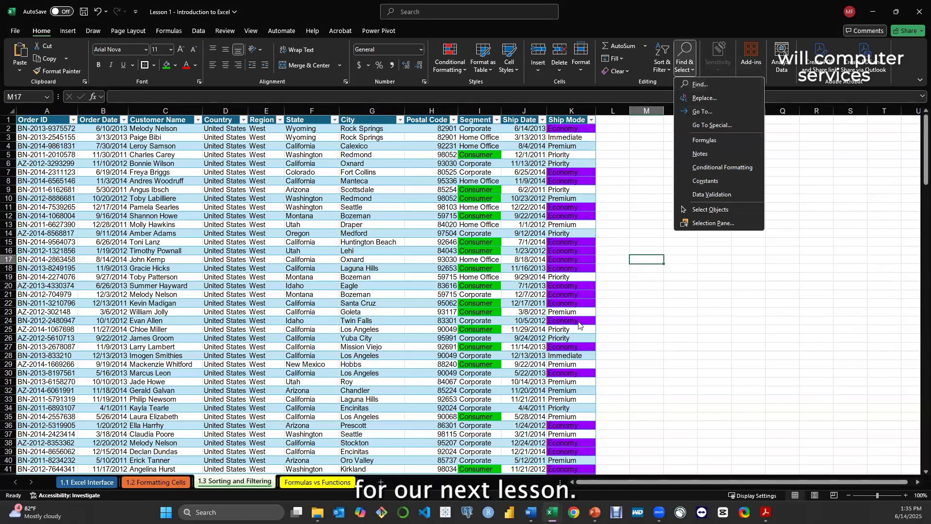
pyautogui.click(629, 275)
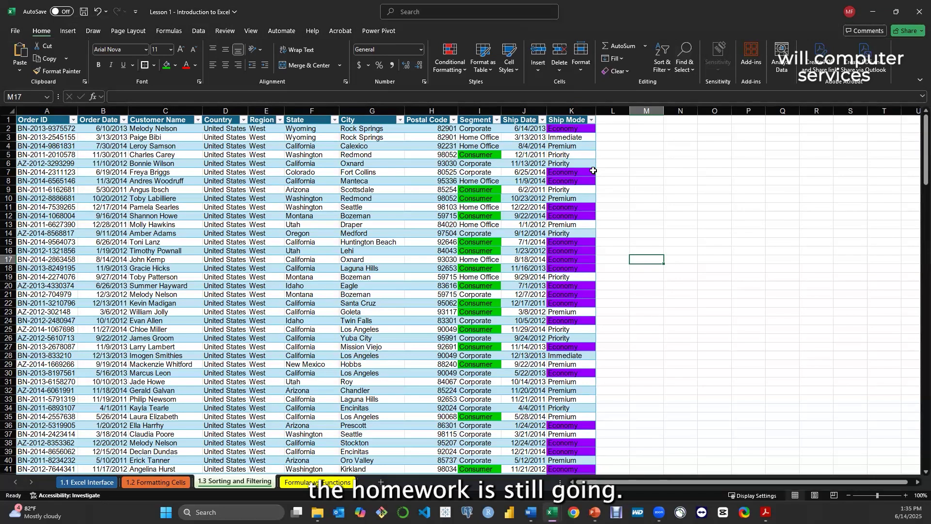
# Review the available filter values of the Ship Mode column and look over the table rows
pyautogui.click(591, 121)
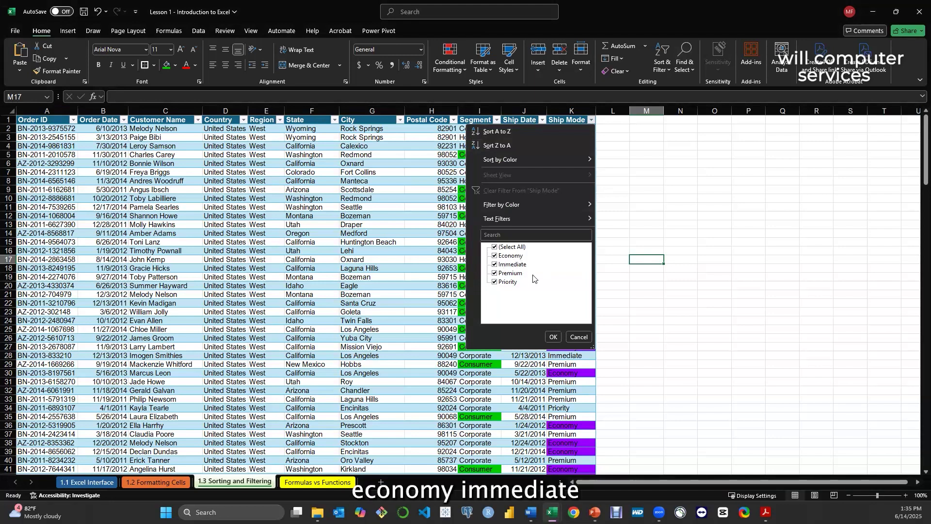
pyautogui.click(553, 338)
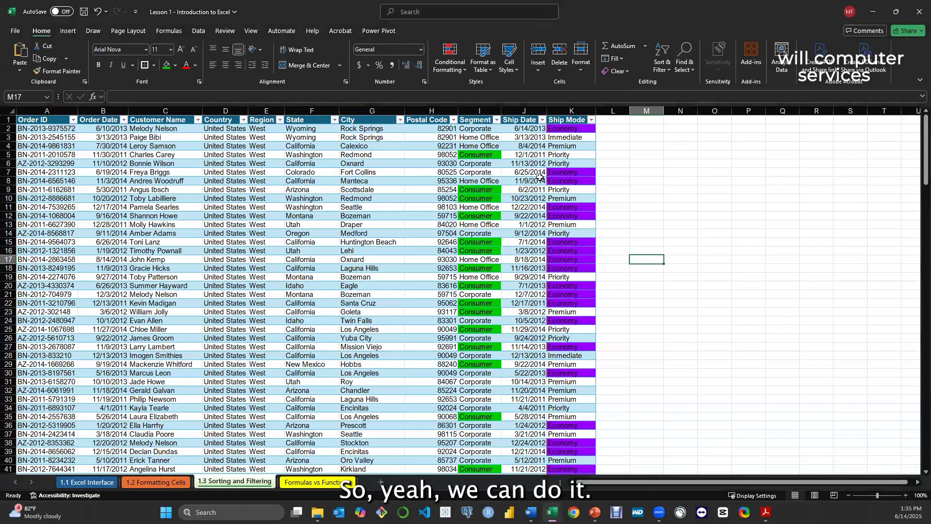
pyautogui.scroll(-2, 552, 238)
pyautogui.scroll(2, 557, 239)
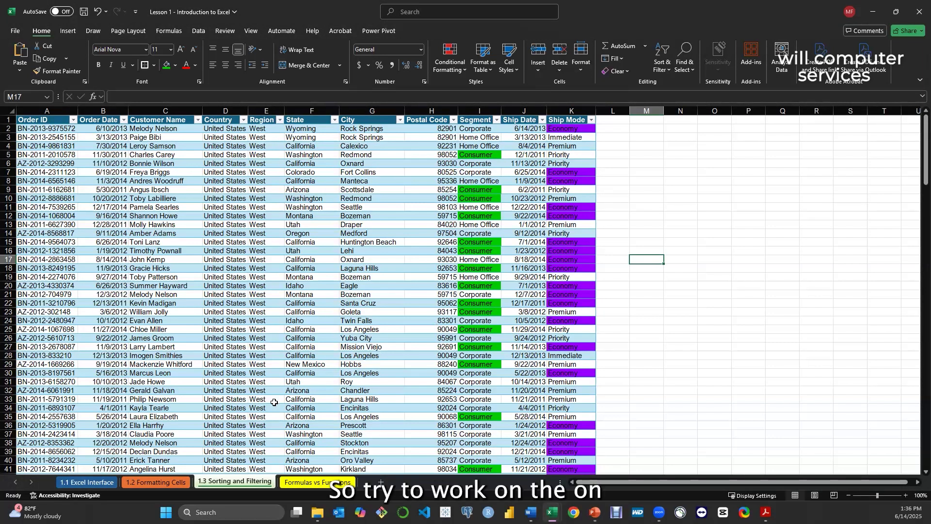
# Look through the 1.2 Formatting Cells and Formulas vs Functions sheets, returning to 1.3 Sorting and Filtering
pyautogui.click(148, 480)
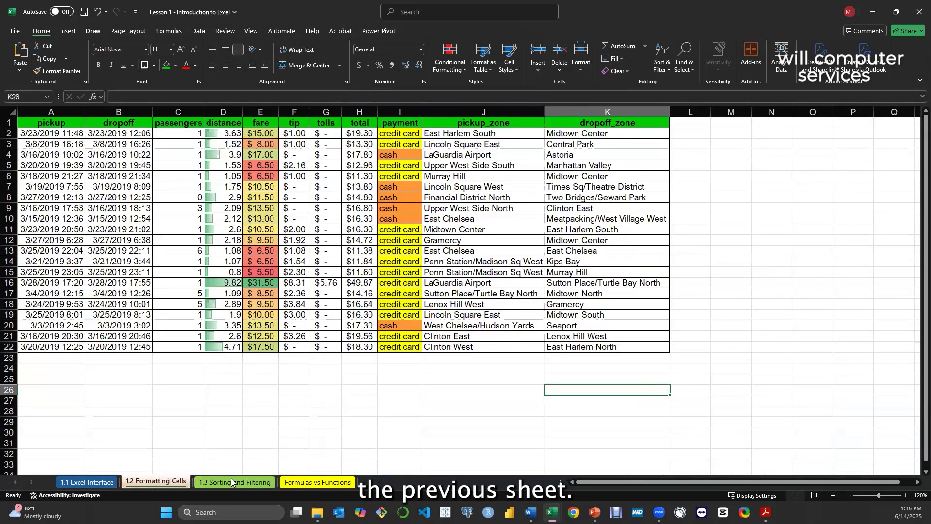
pyautogui.click(218, 482)
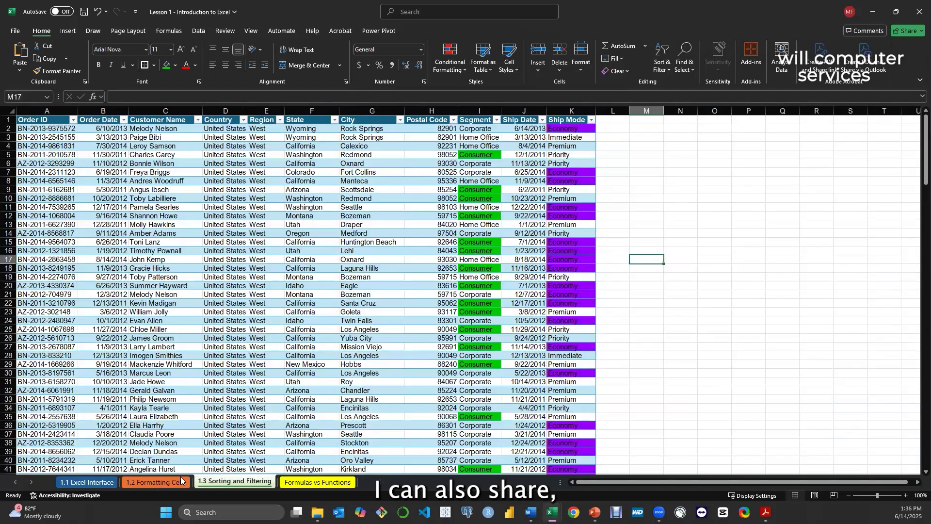
pyautogui.click(152, 483)
pyautogui.click(235, 483)
pyautogui.click(316, 482)
pyautogui.click(235, 482)
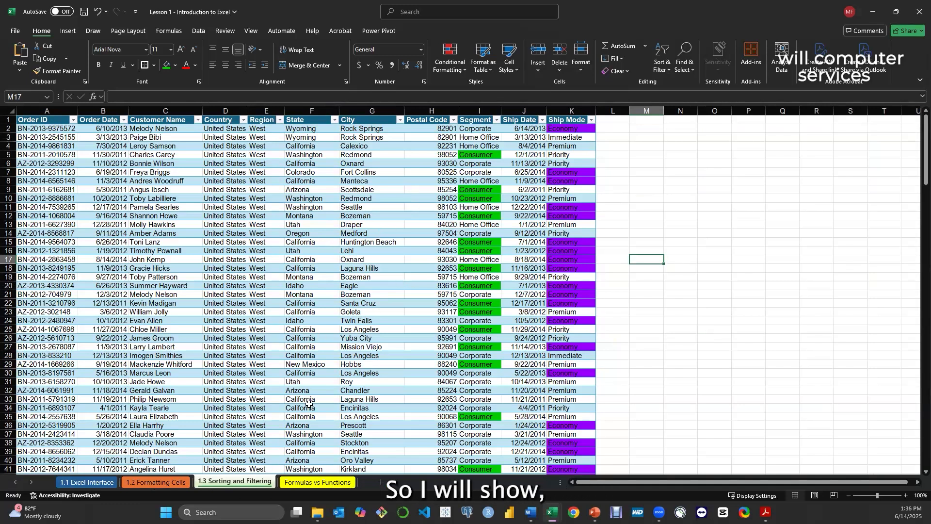
# Look over the class and homework exercises on the Formulas vs Functions sheet and return to 1.3 Sorting and Filtering
pyautogui.click(314, 482)
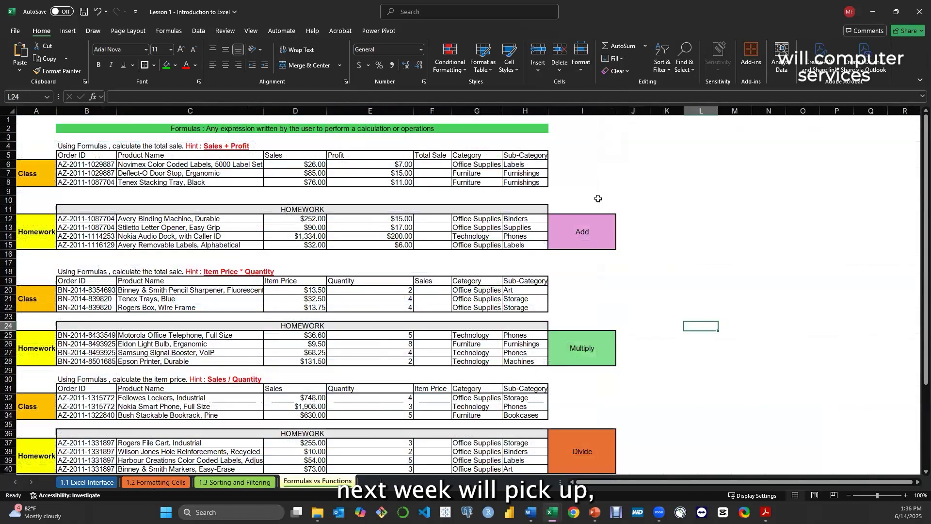
pyautogui.scroll(-6, 585, 195)
pyautogui.scroll(6, 553, 207)
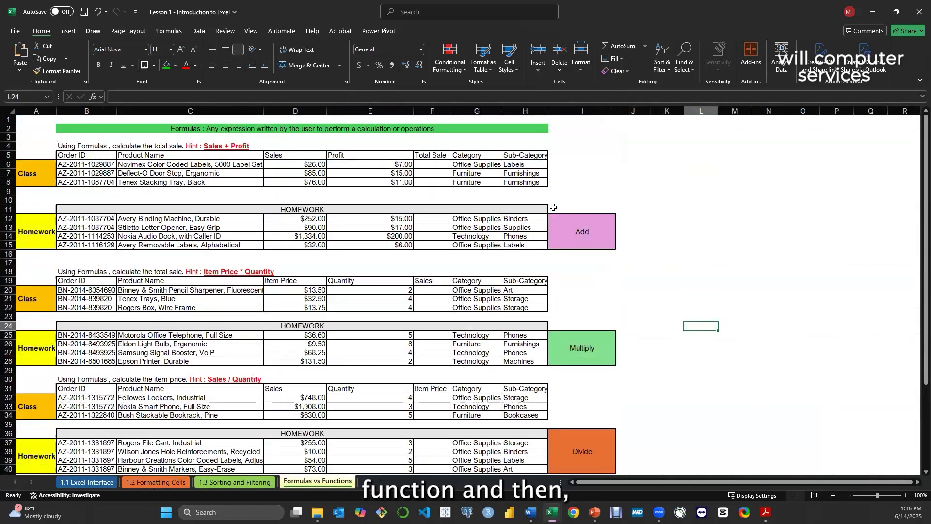
pyautogui.click(245, 486)
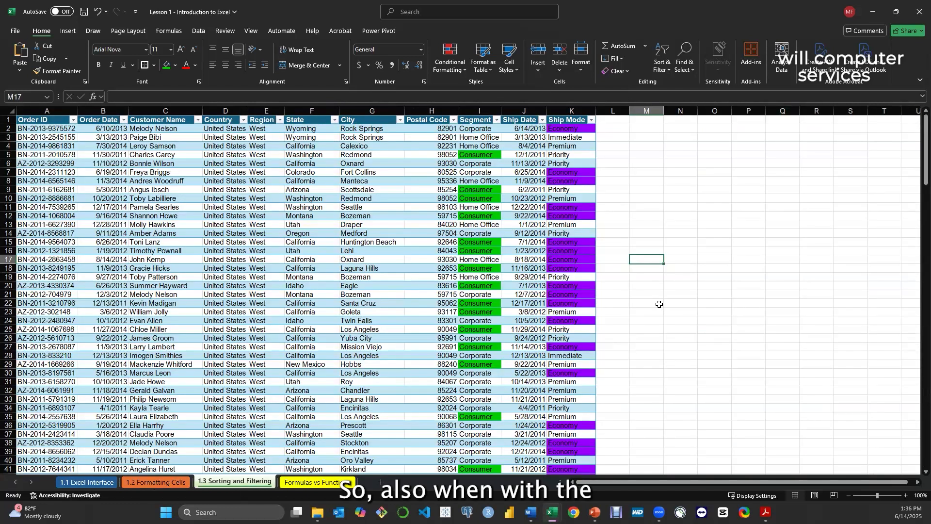